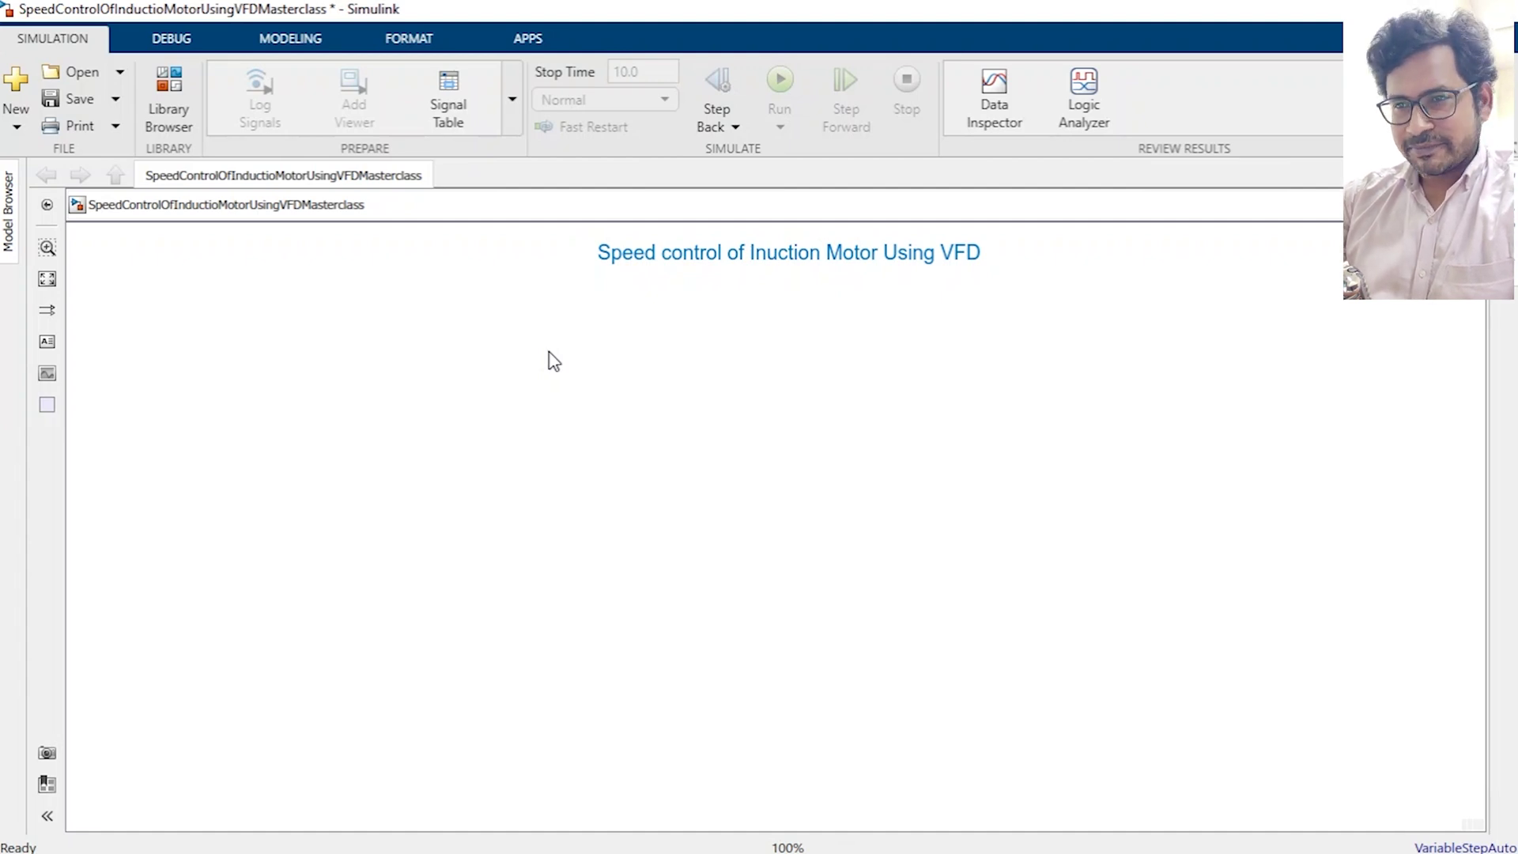
Quick-insert a MATLAB Function block by searching 'matlab' on the canvas.
double_click(359, 375)
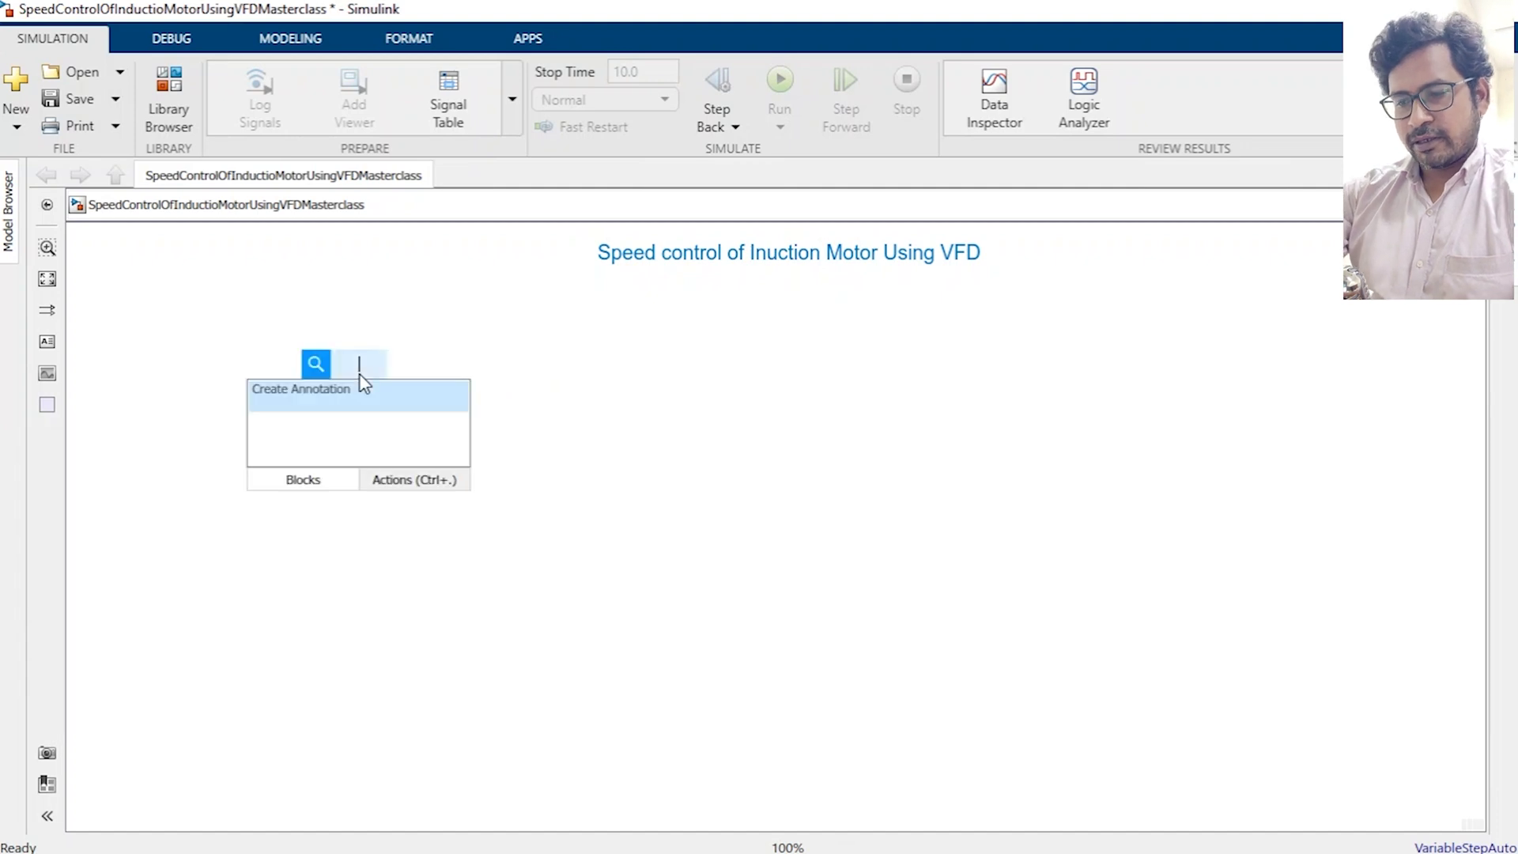
type("matlab")
key("Return")
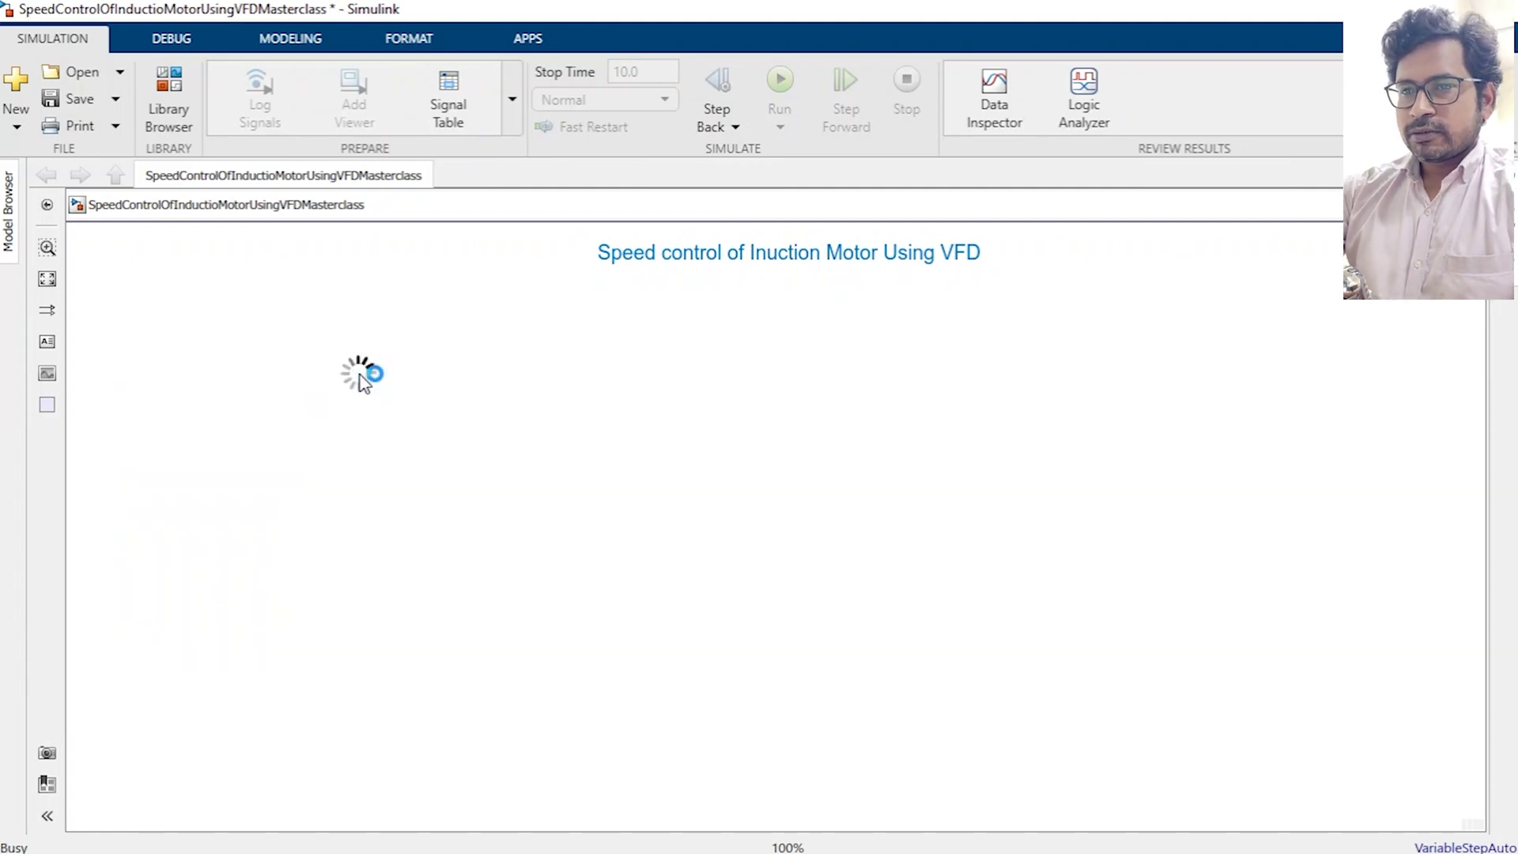
Replace the function's u input with time,freq in the signature.
double_click(360, 376)
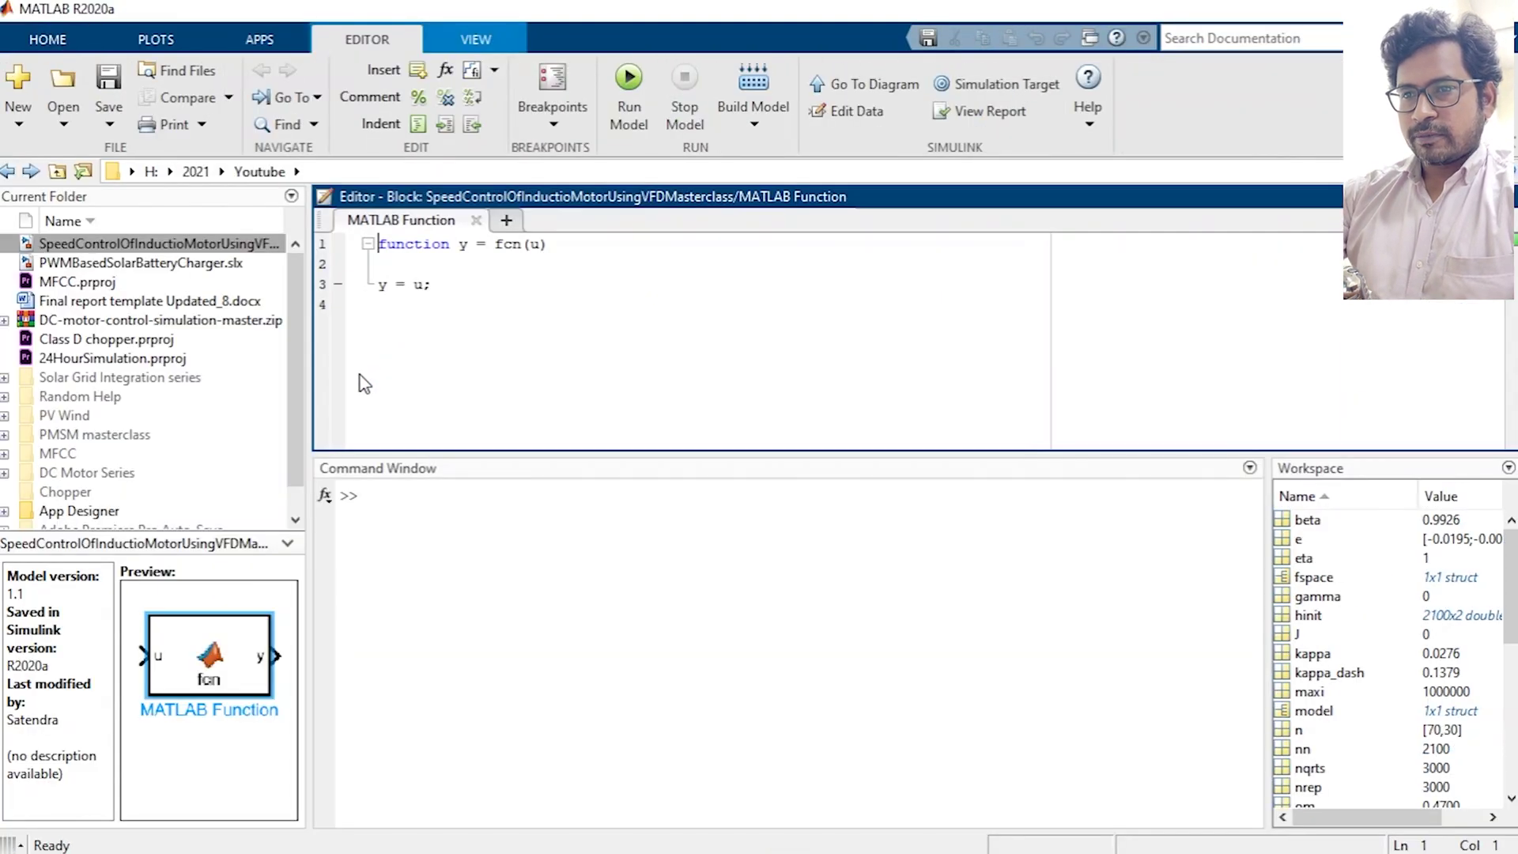
left_click(540, 245)
key("BackSpace")
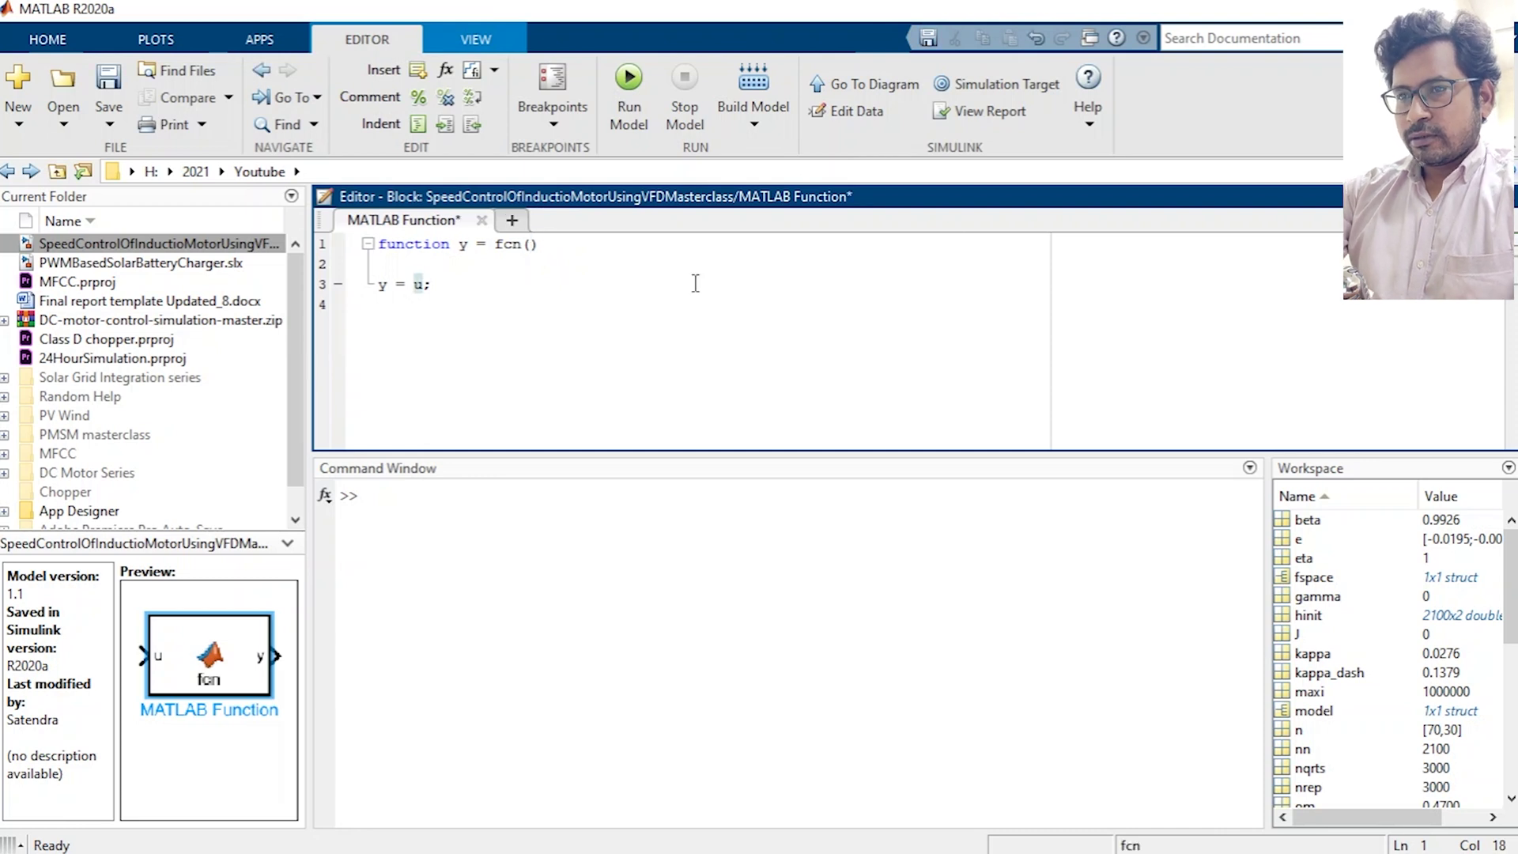
type("time,")
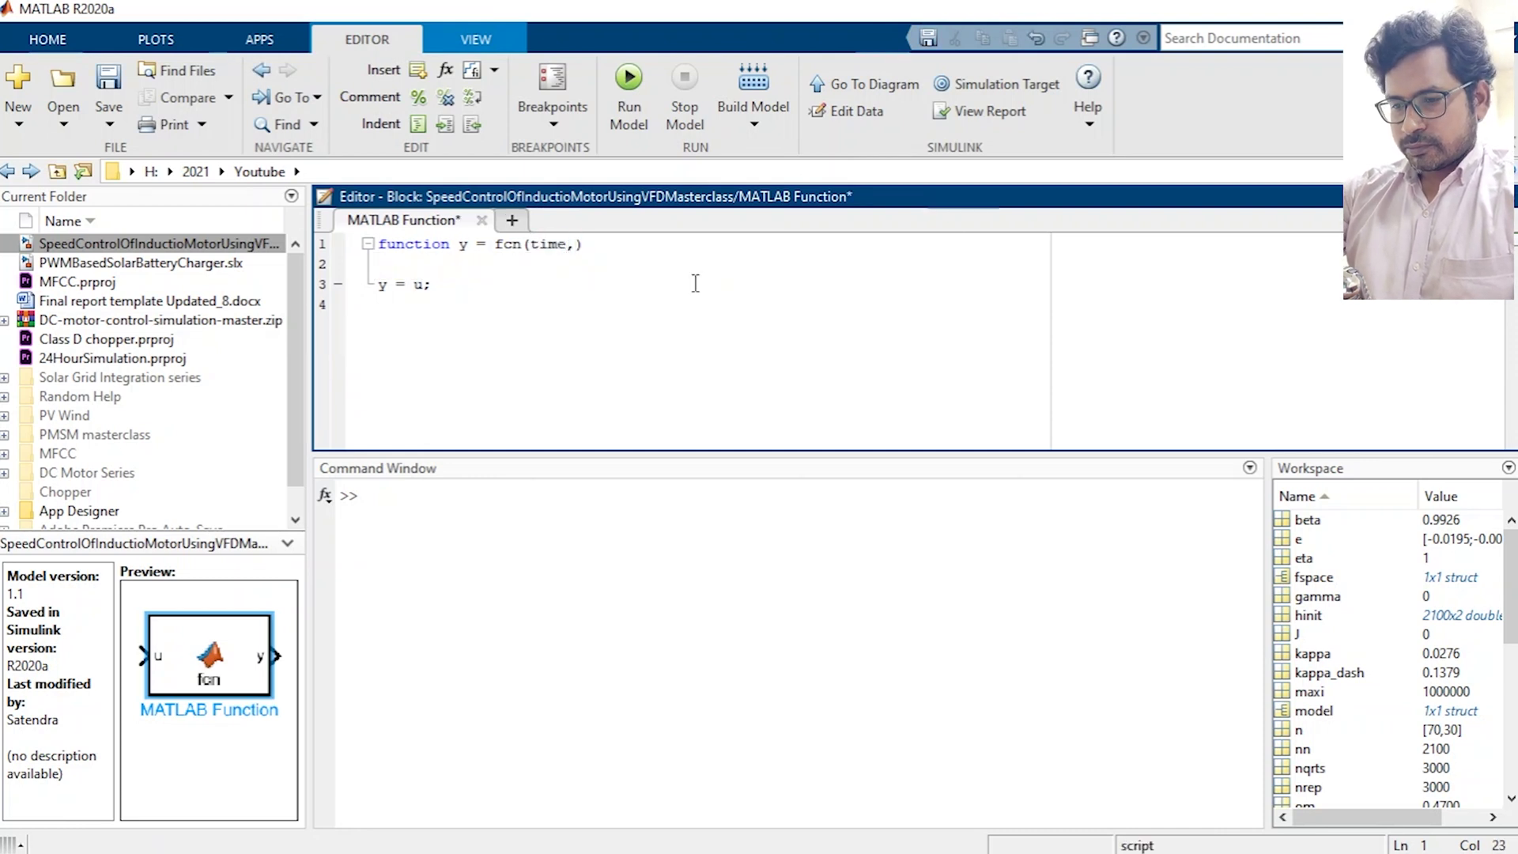
type("freq")
key("Right")
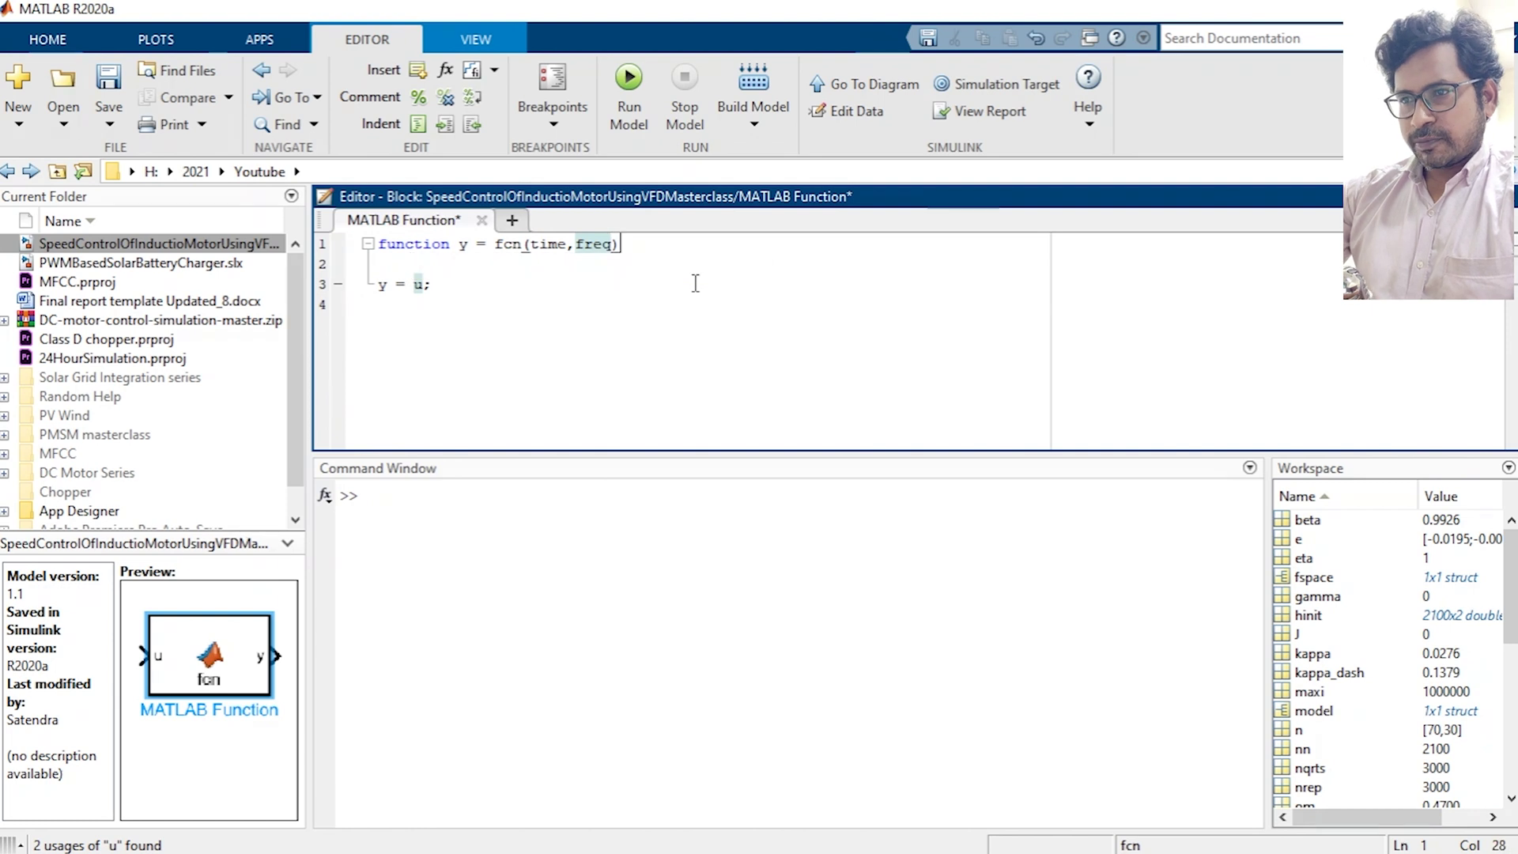
key("Return")
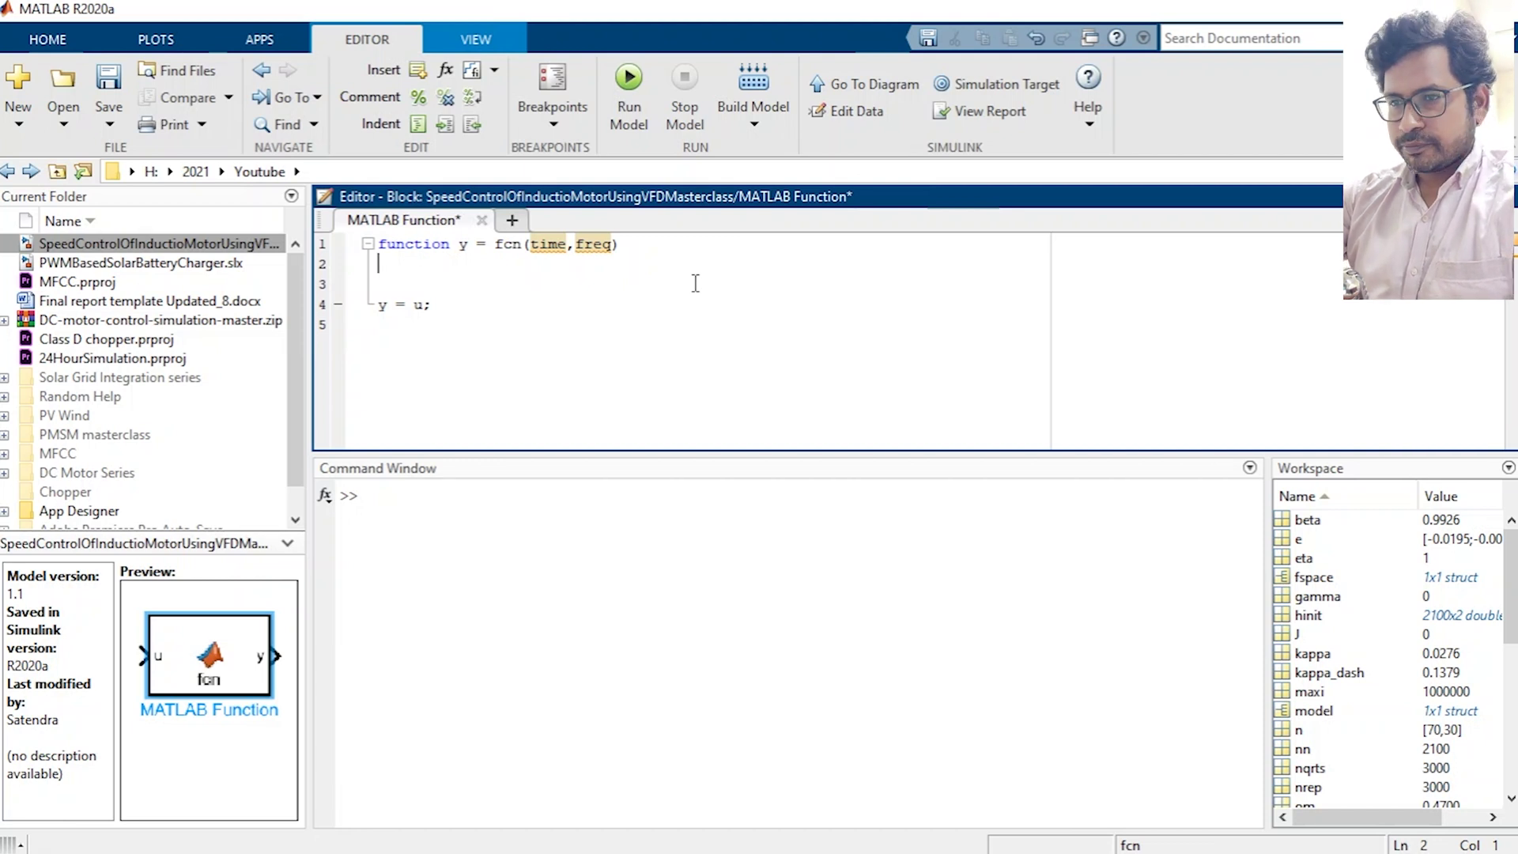
Add the lines omega=2*pi*freq; and R=sin(omega*time)*freq/60; below the signature.
type("omeg")
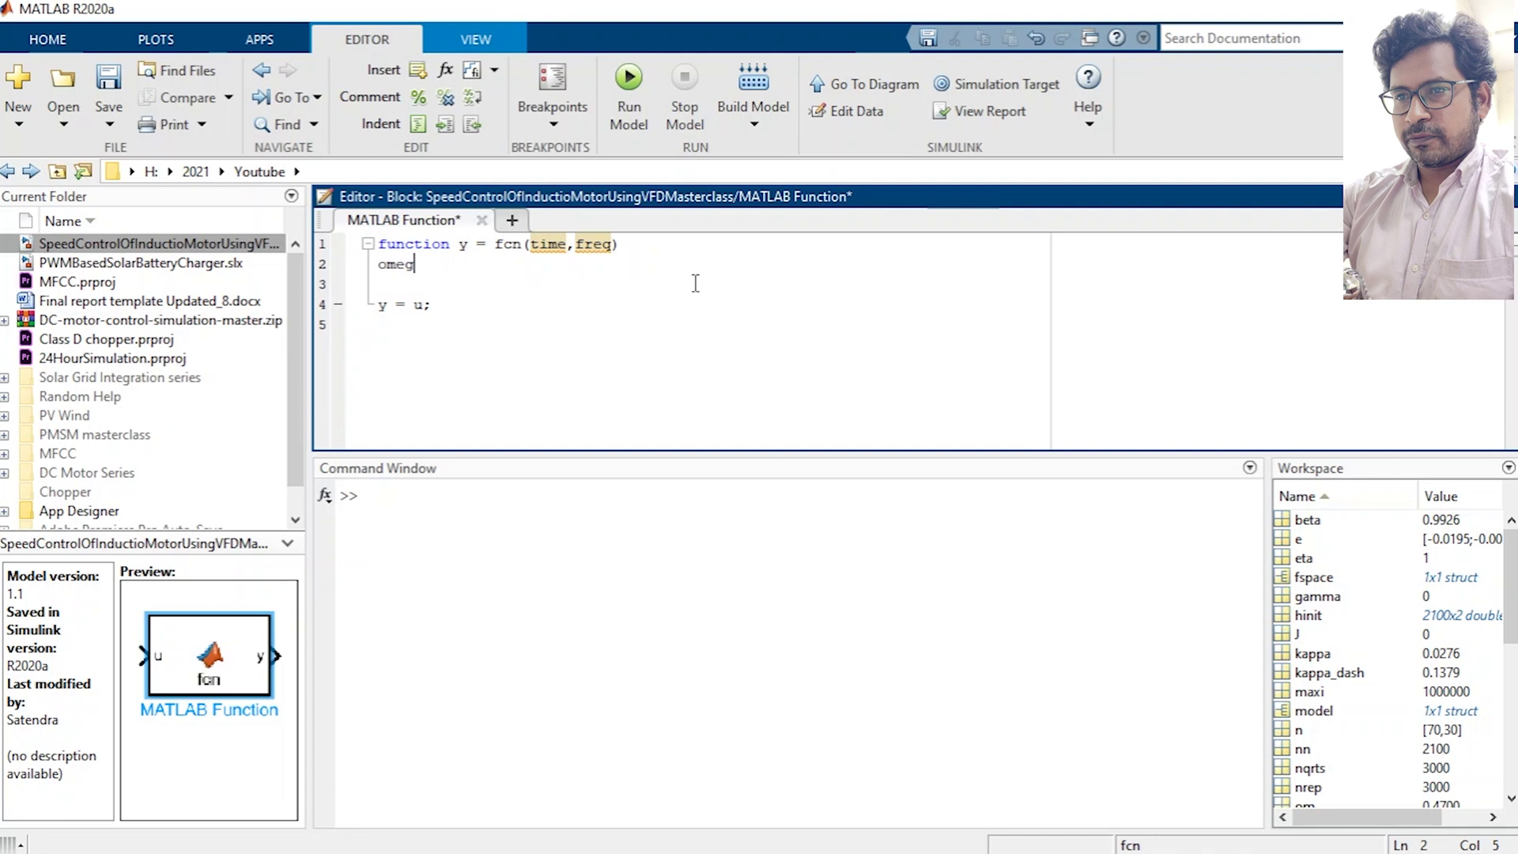
type("a=2")
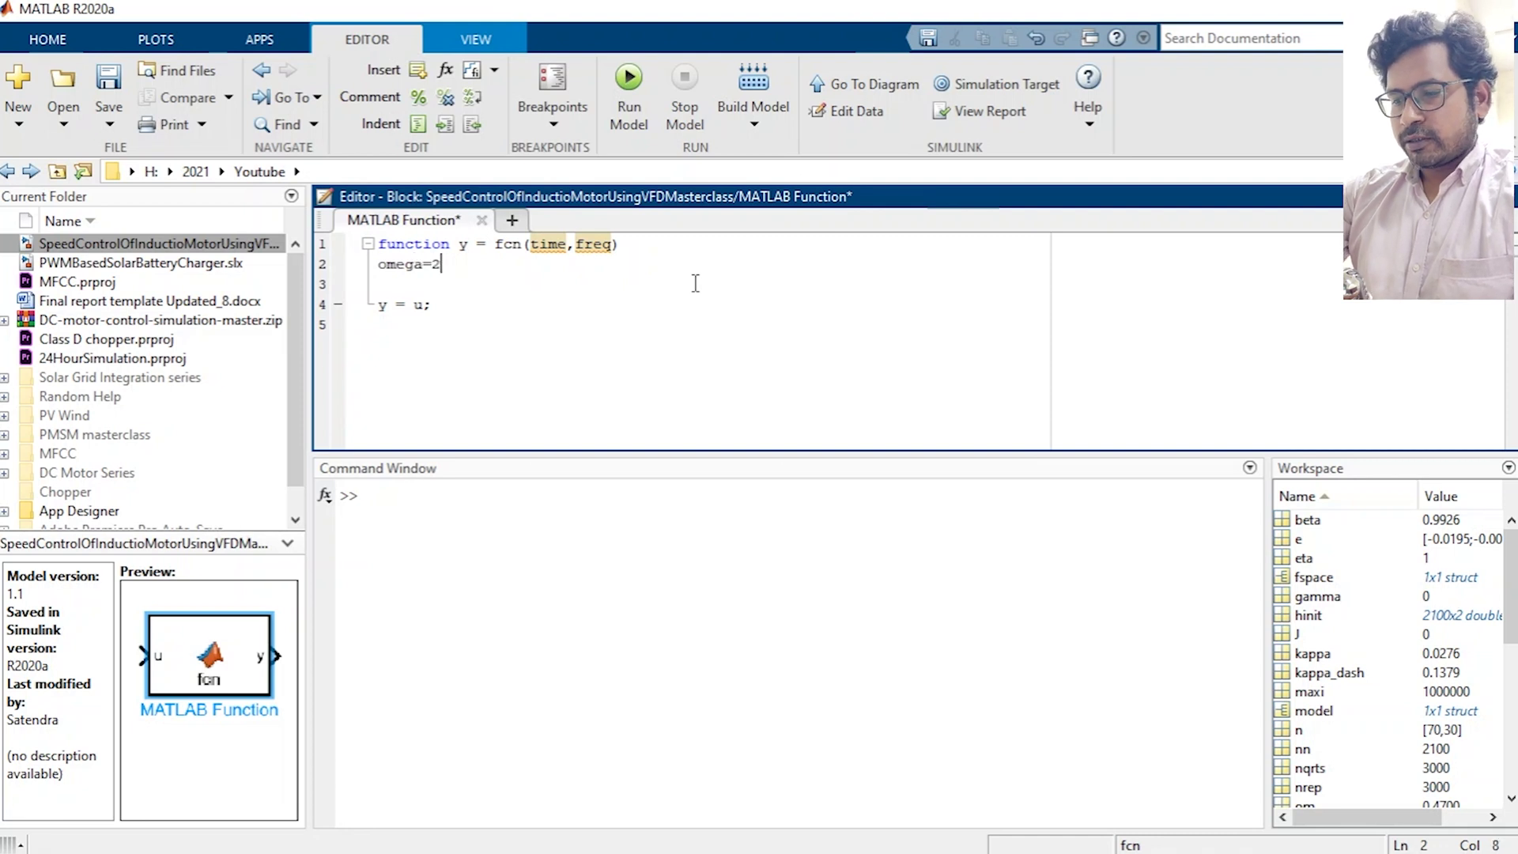
type("*pi")
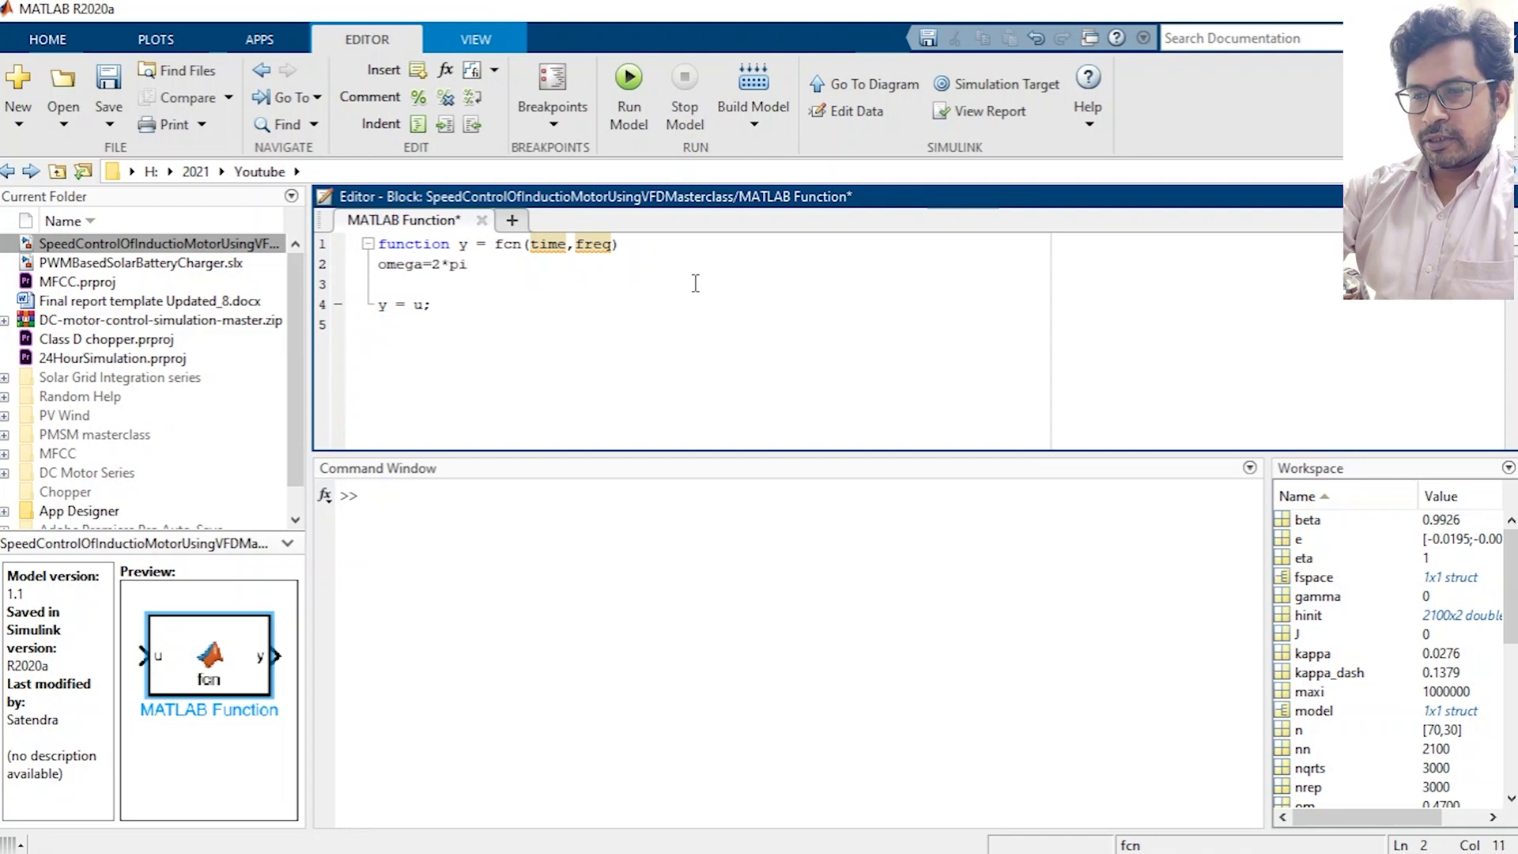
type("*freq")
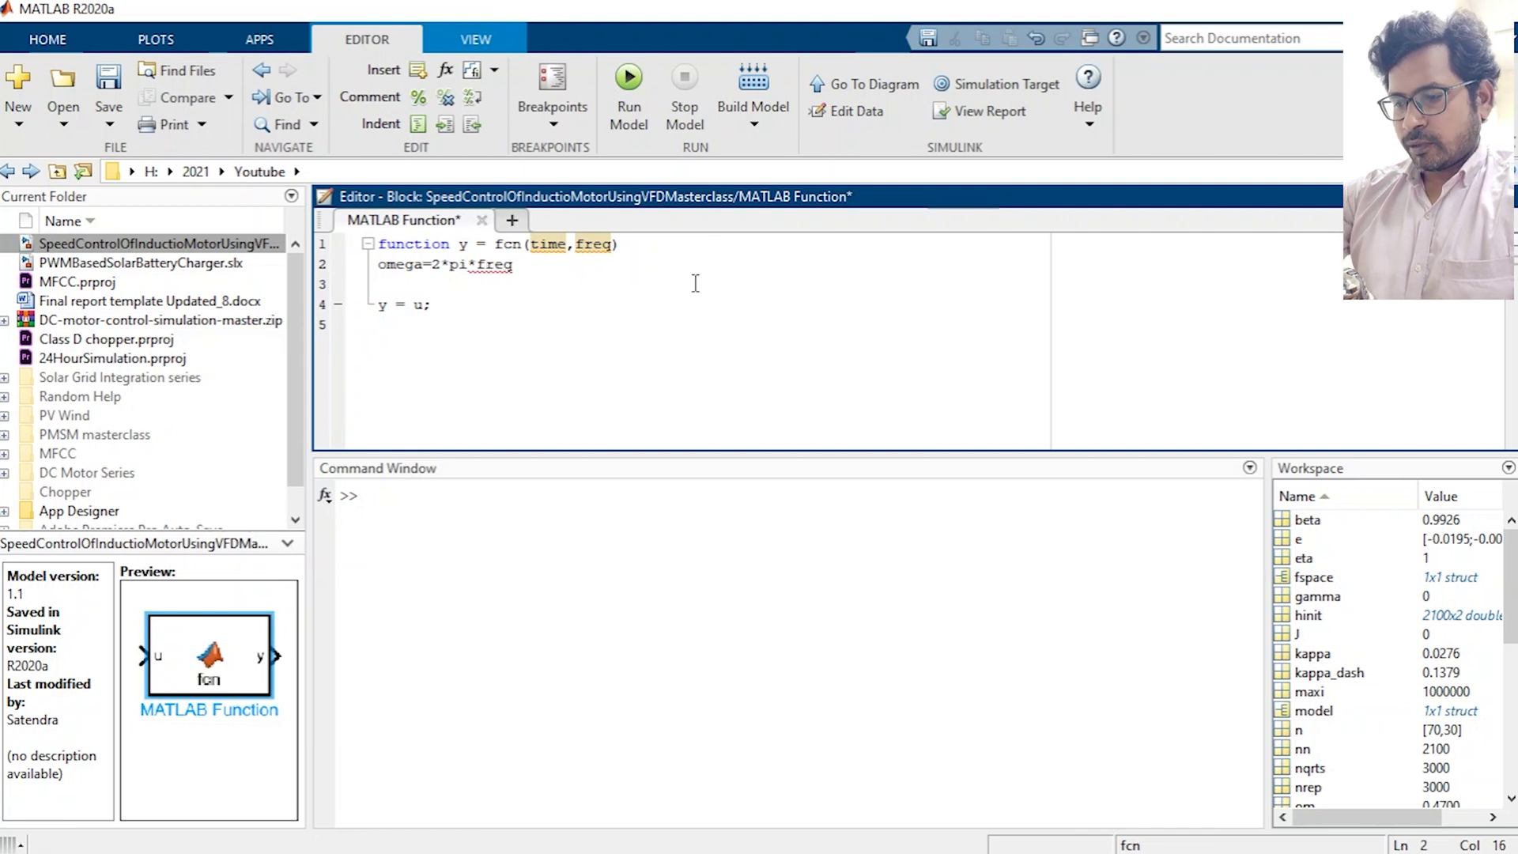
type(";")
key("Return")
type("R")
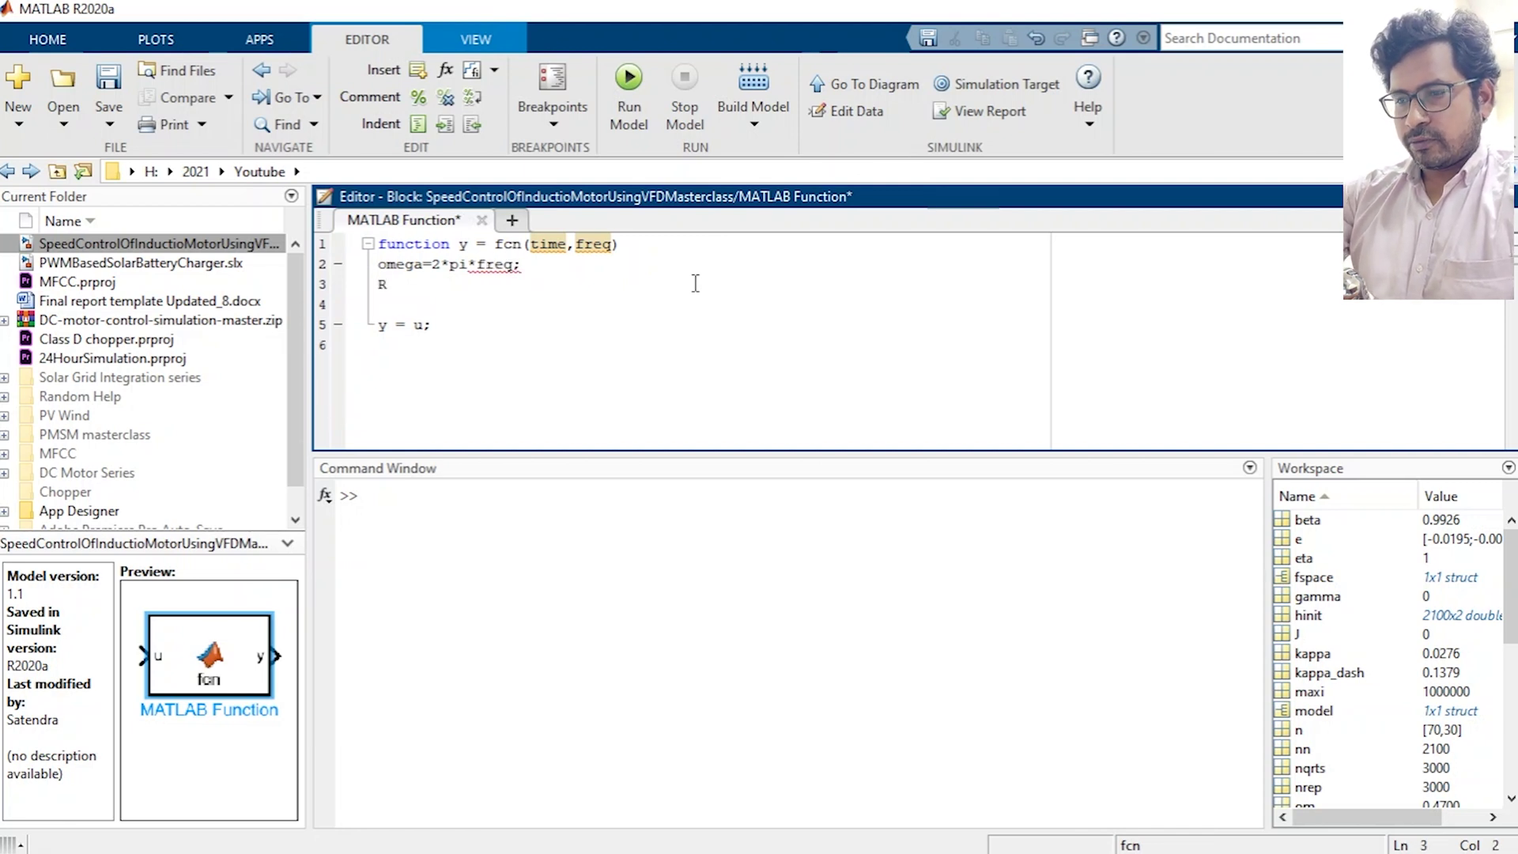
type("=")
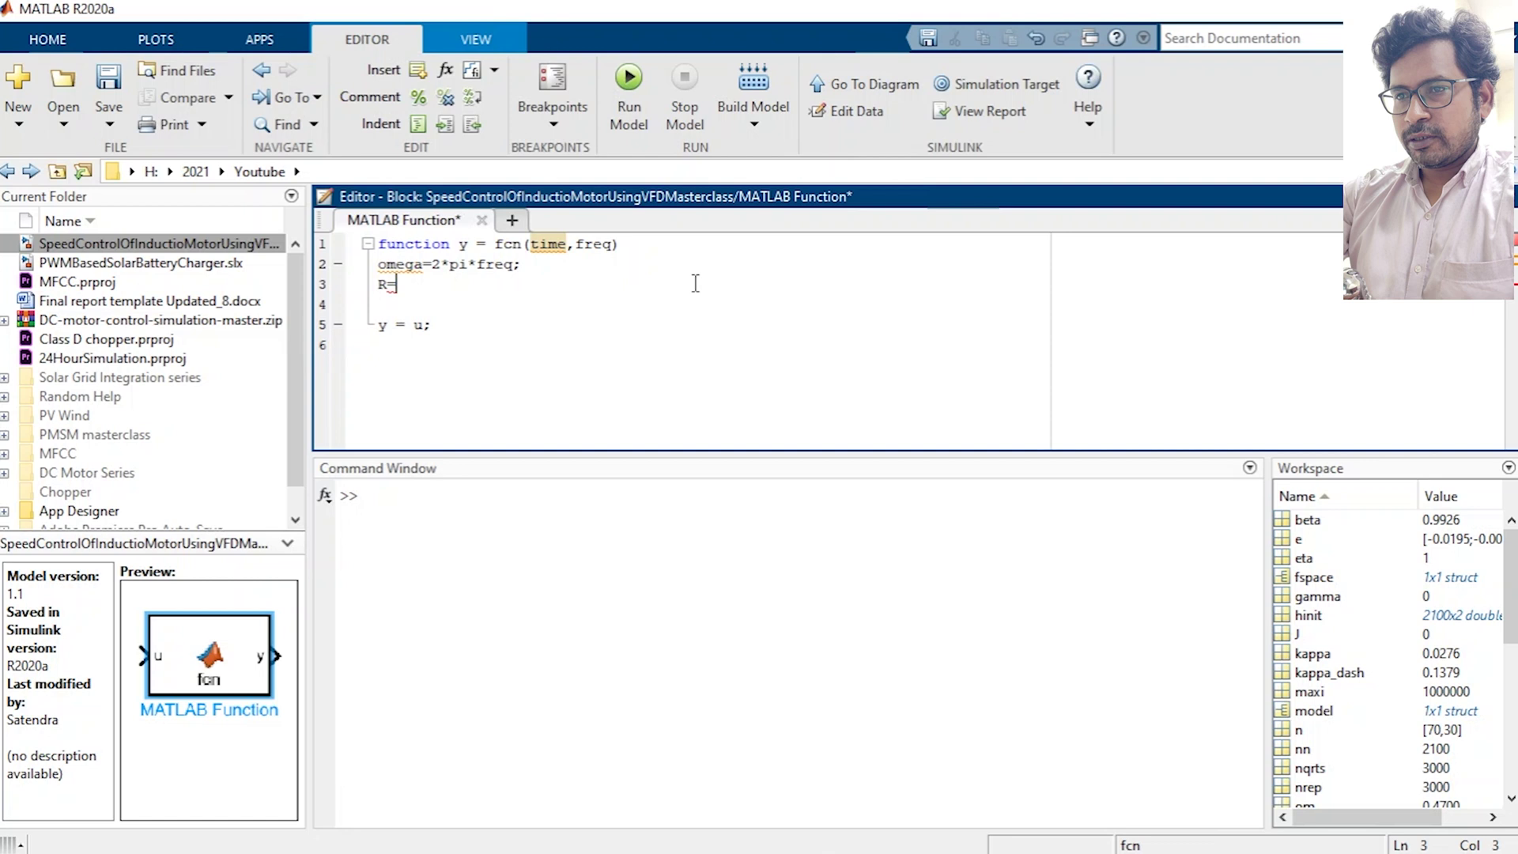
type("sin(o")
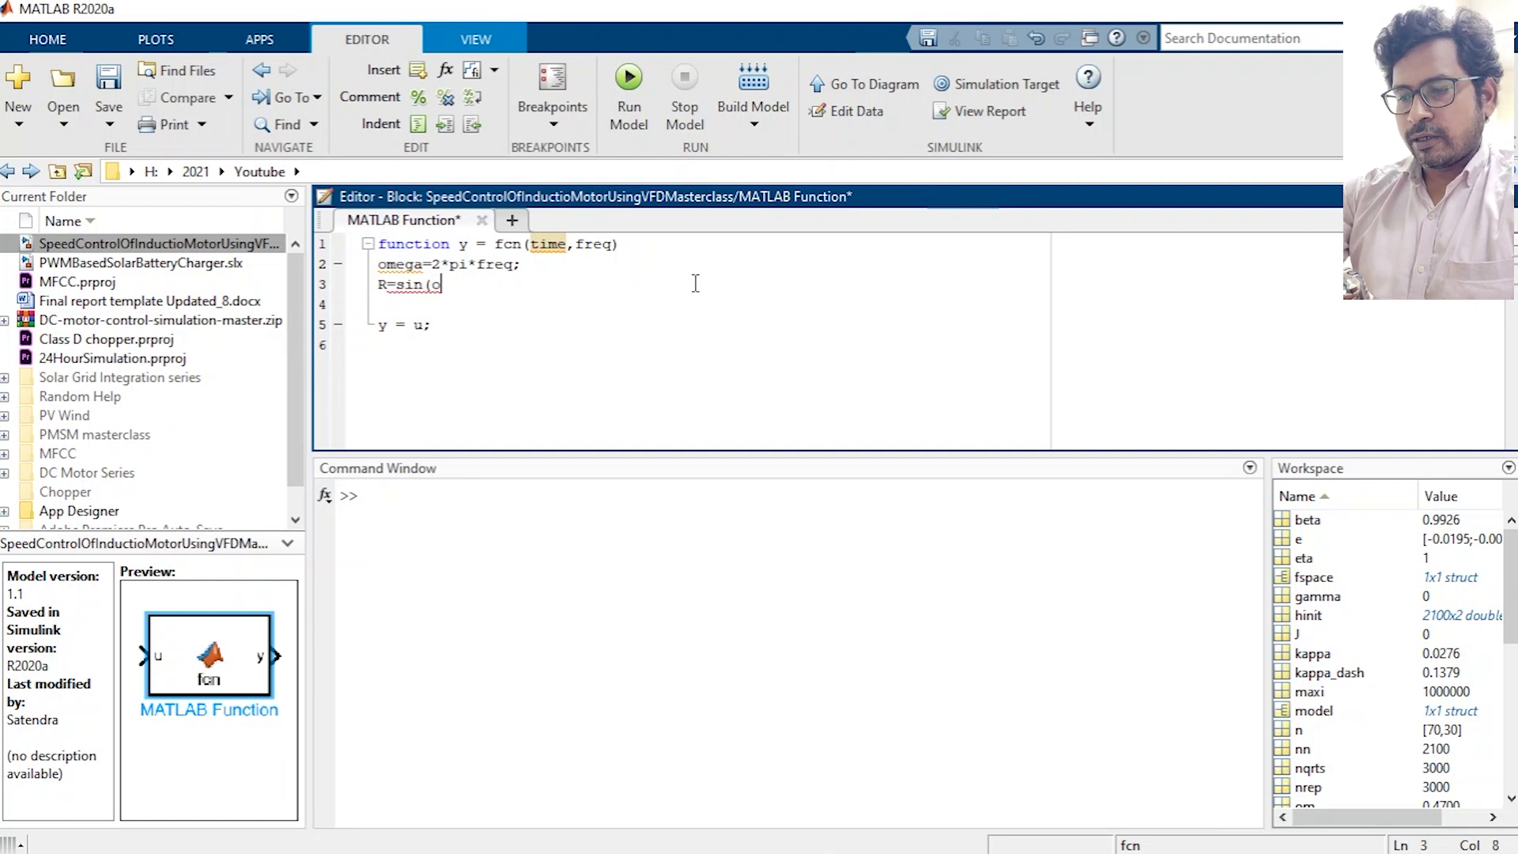
type("mega*time)")
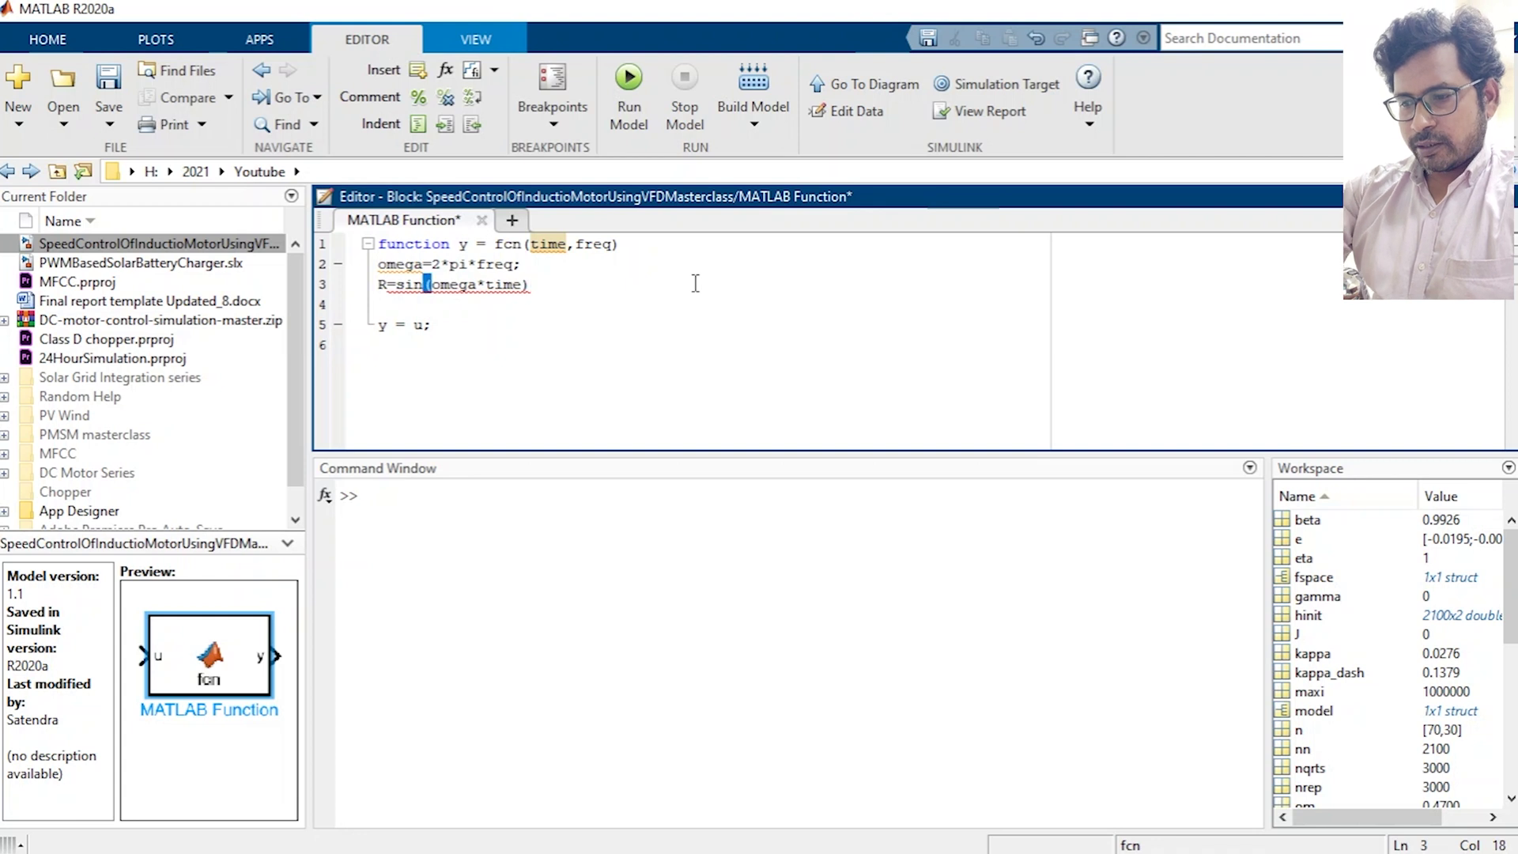
type("*")
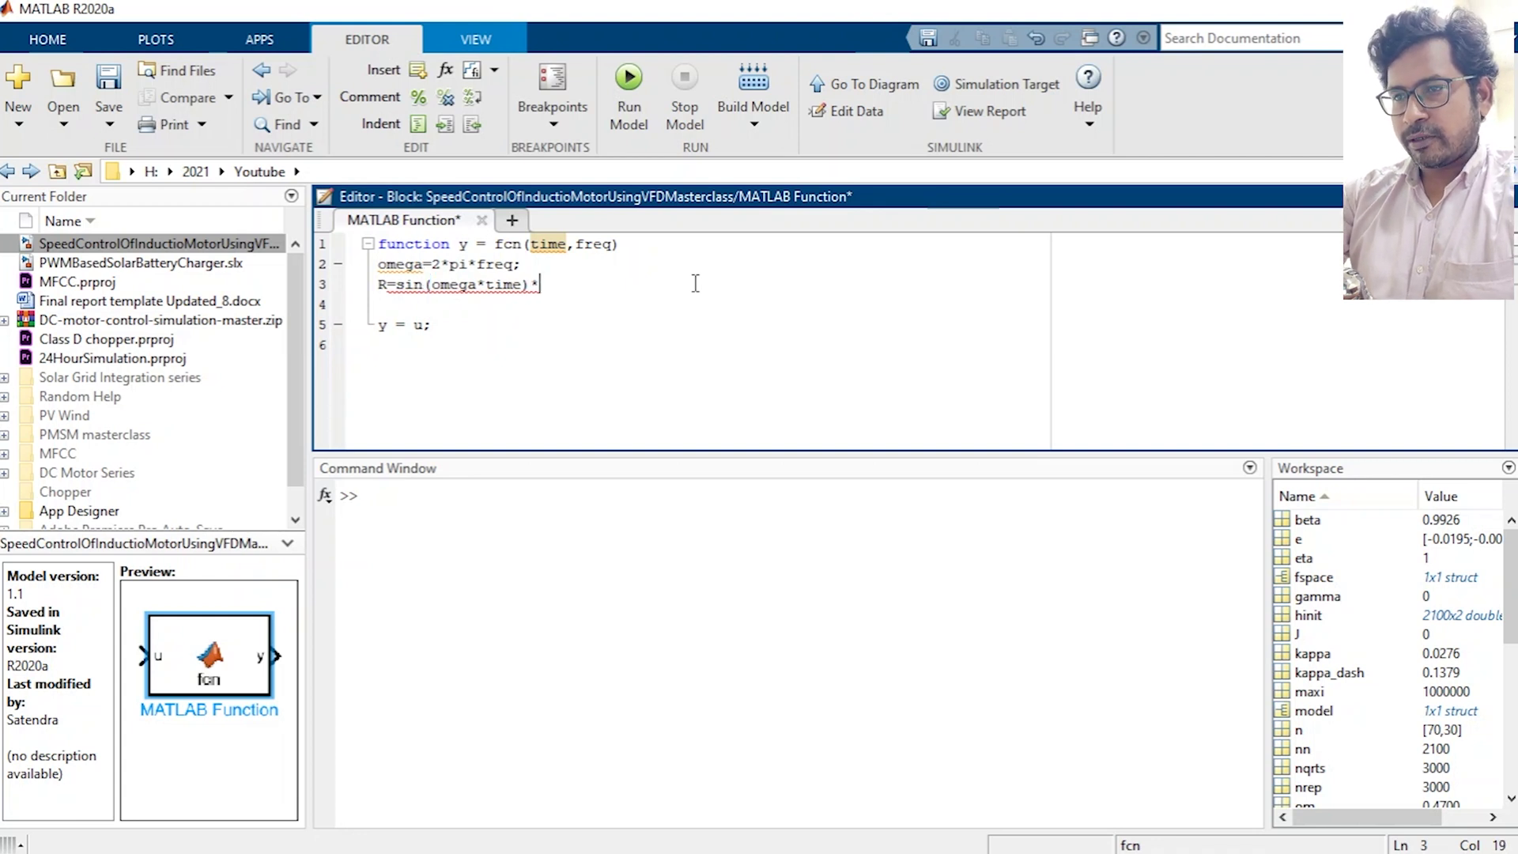
type("f")
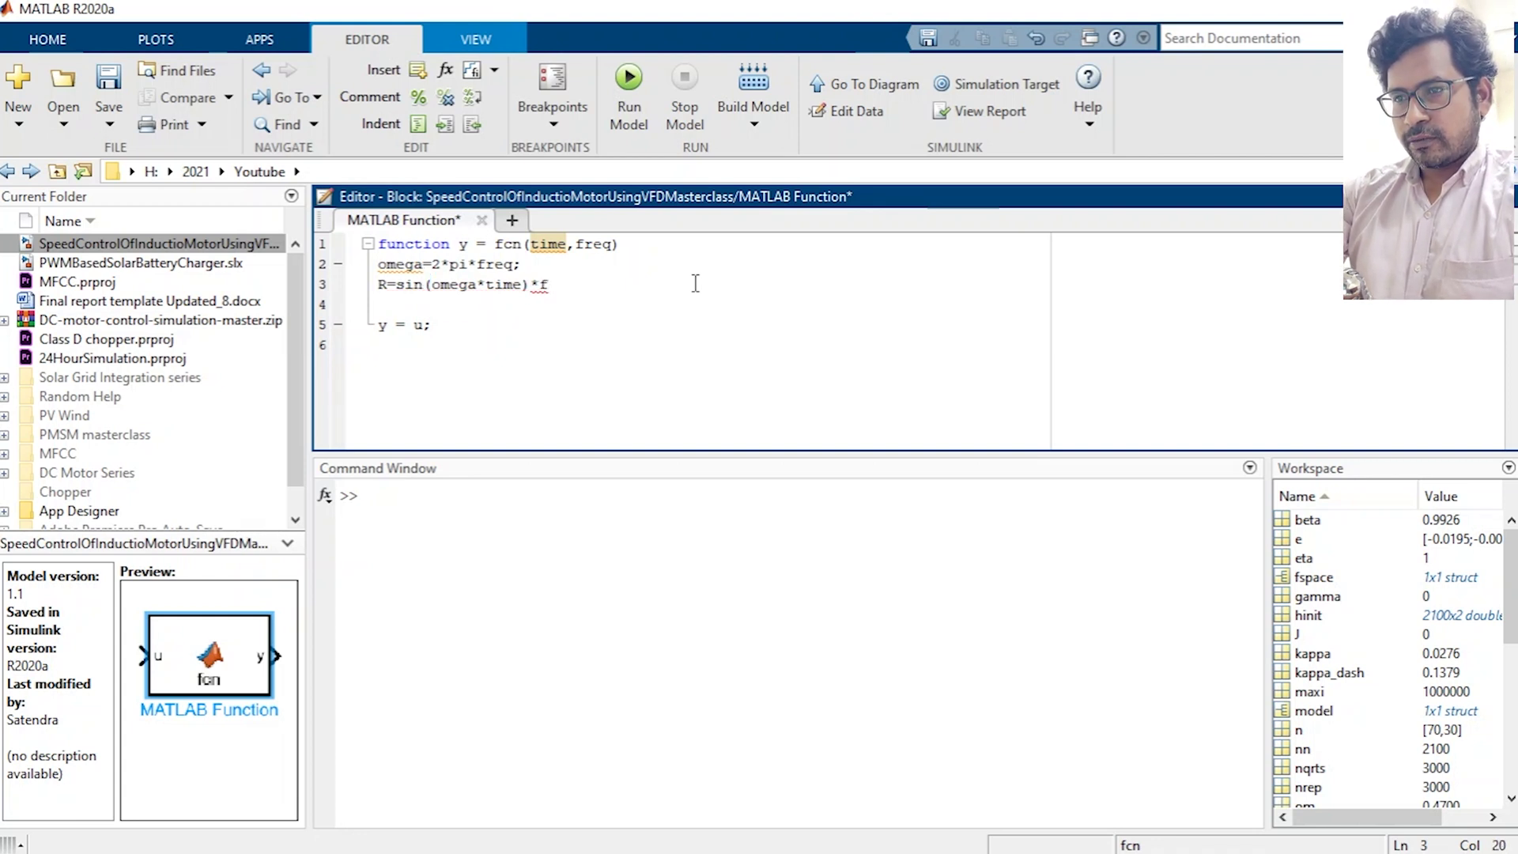
type("re")
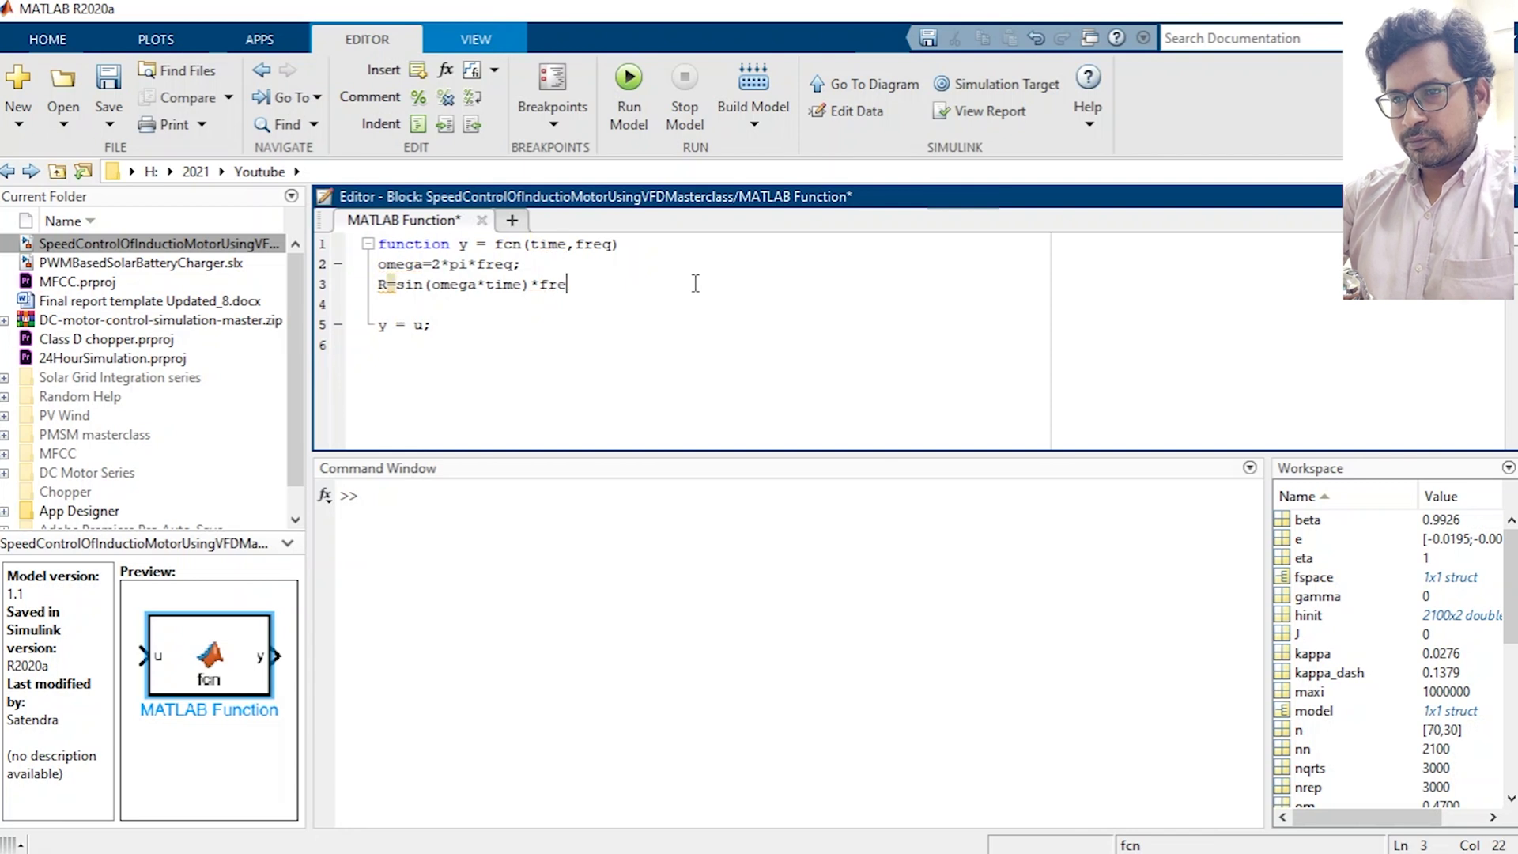
type("q/60;")
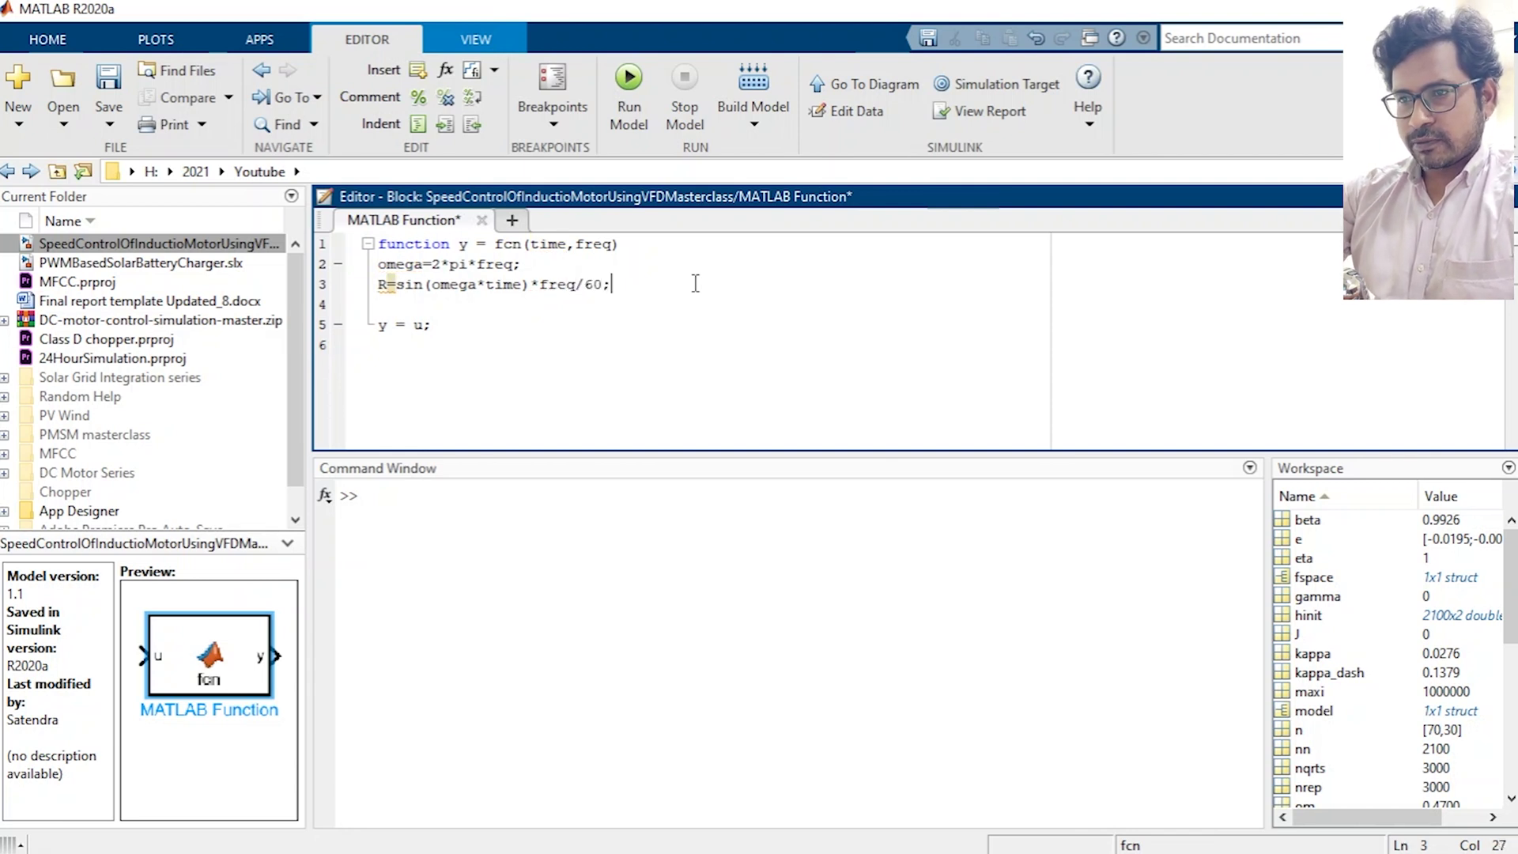
key("Return")
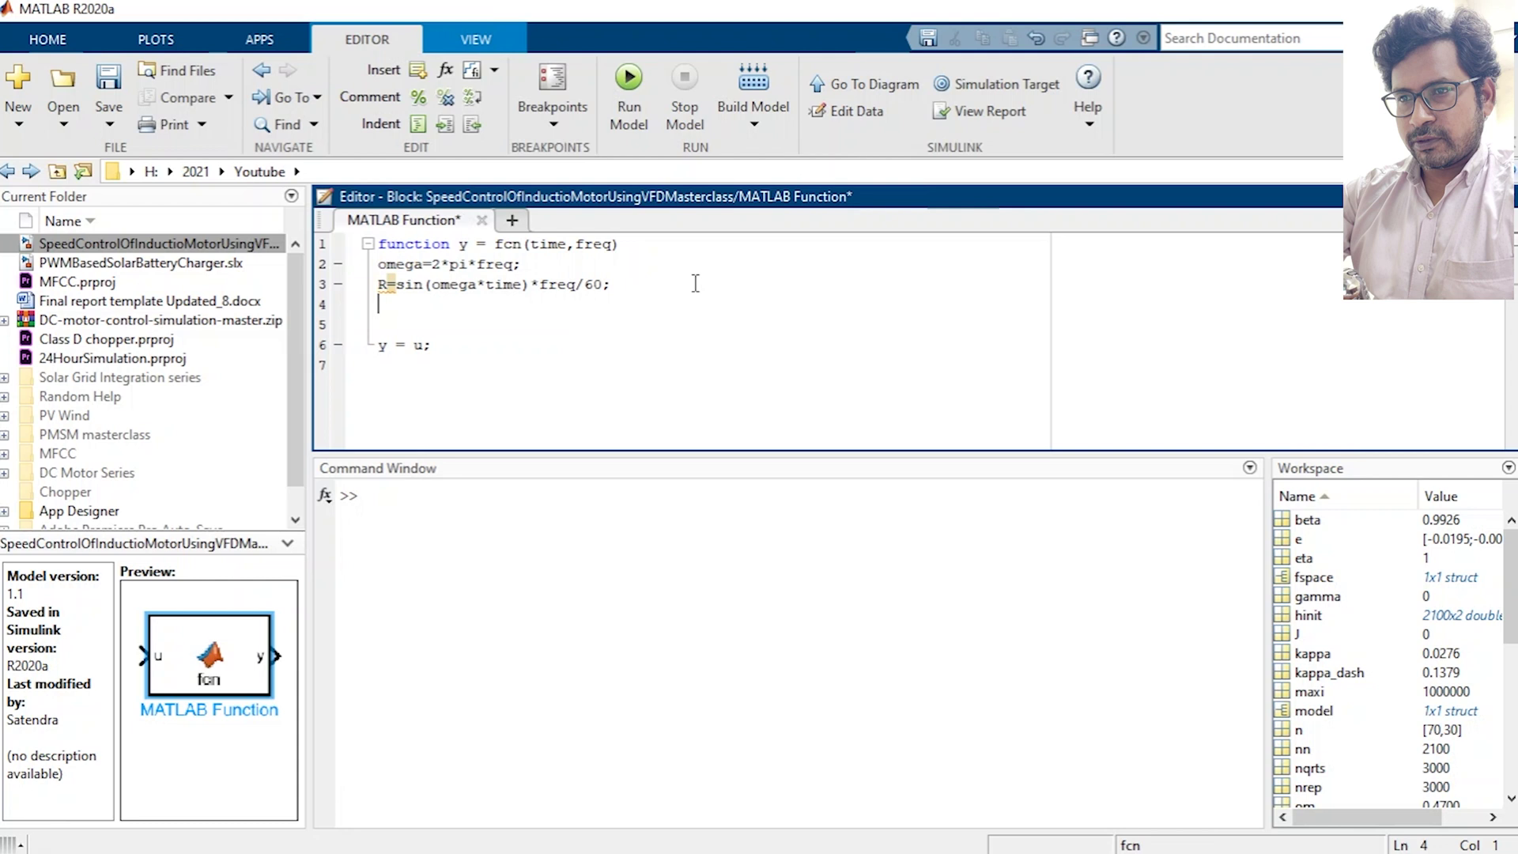
Duplicate the R equation line twice beneath itself.
type("Y")
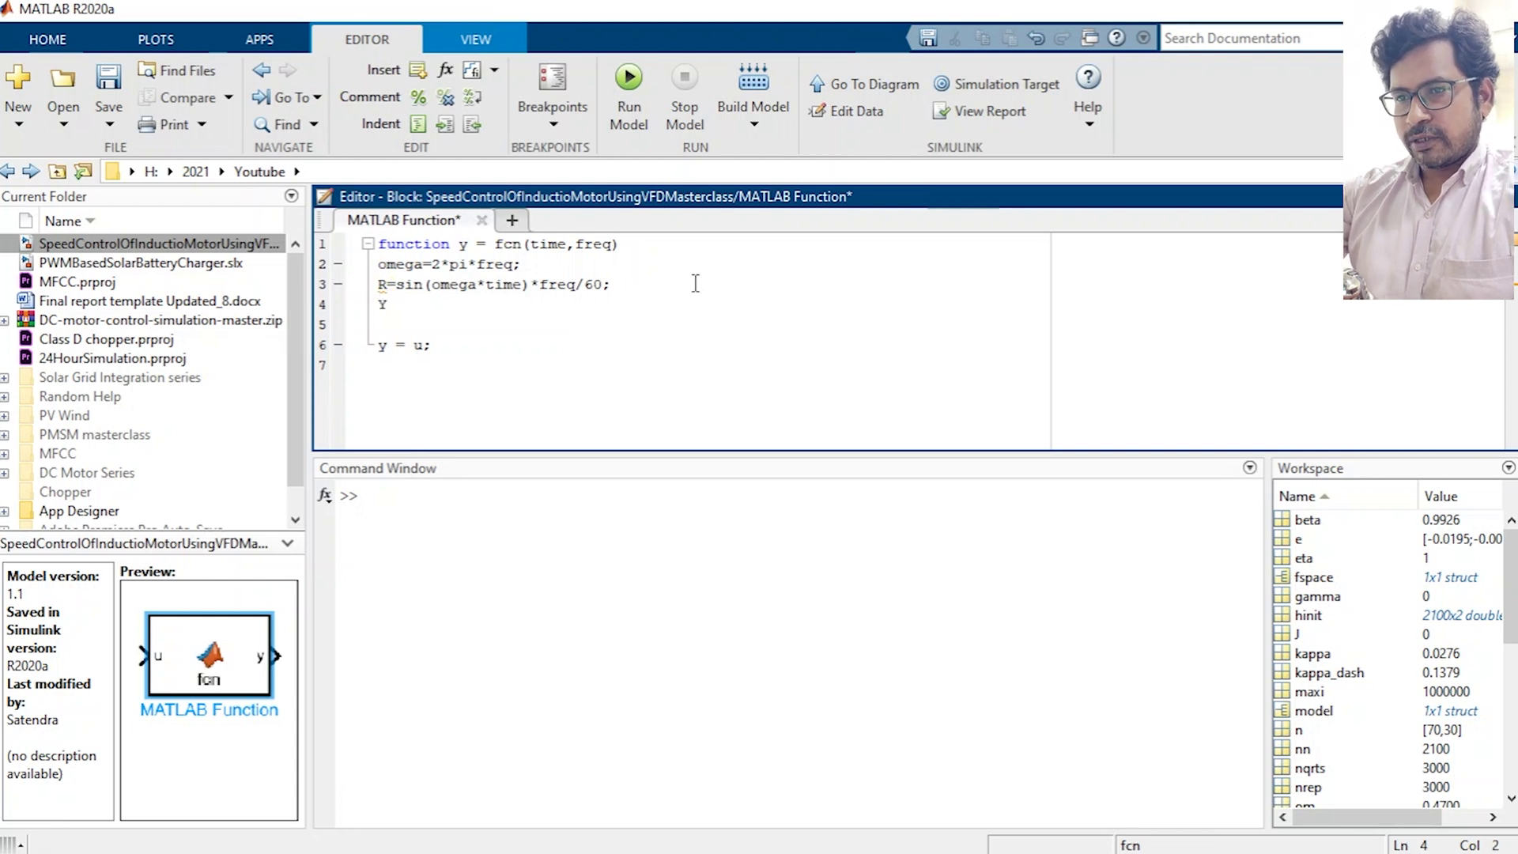
key("shift+End")
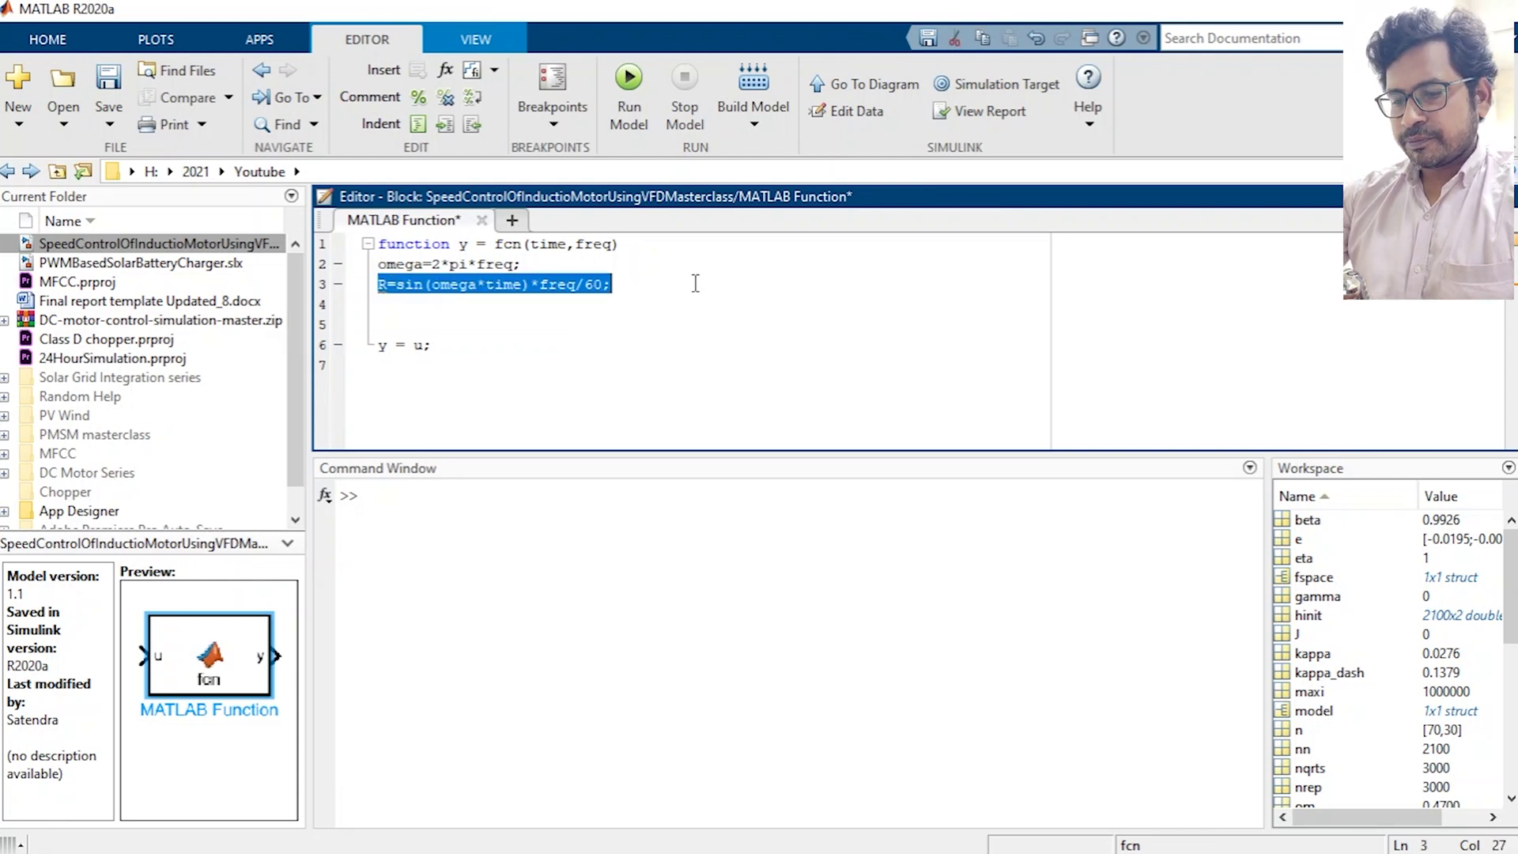
key("ctrl+c")
key("End")
key("Return")
key("ctrl+v")
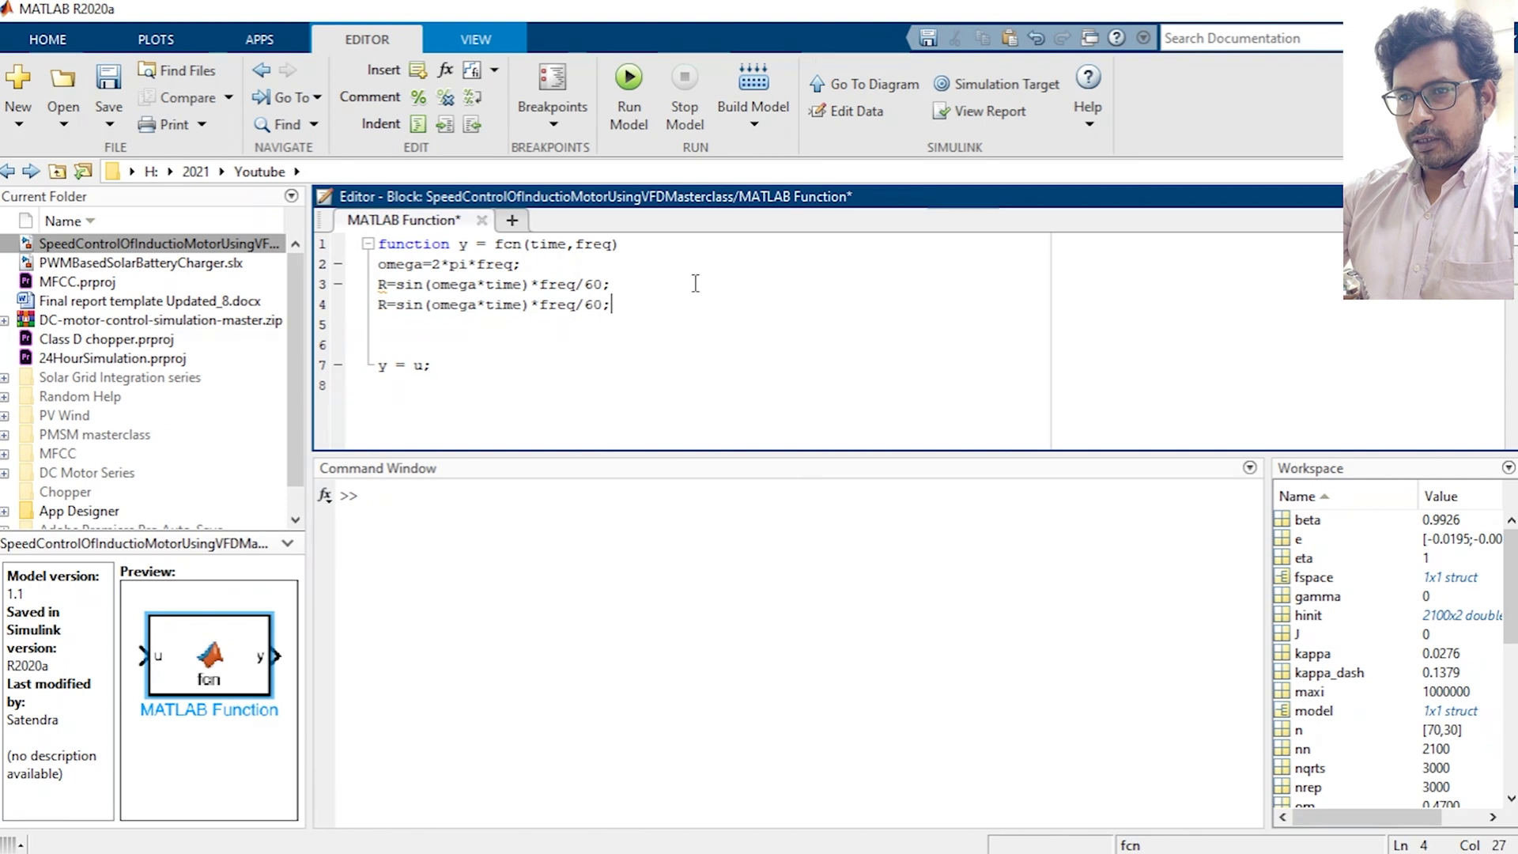
key("Return")
key("ctrl+v")
Turn the copies into Y with +120*pi/180 and B with +240*pi/180 phase shifts.
left_click(520, 307)
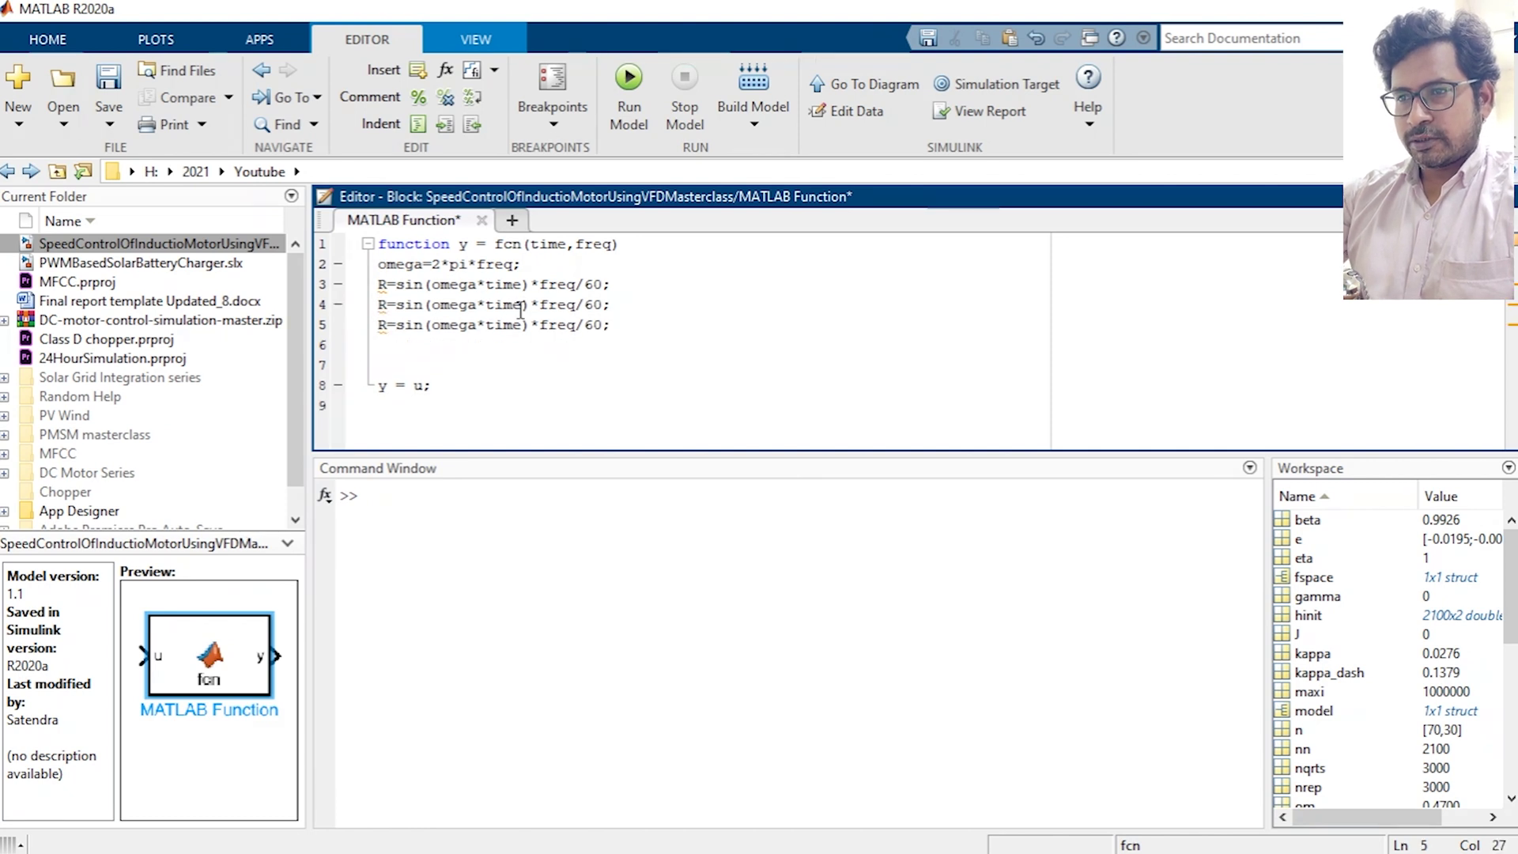
type("_")
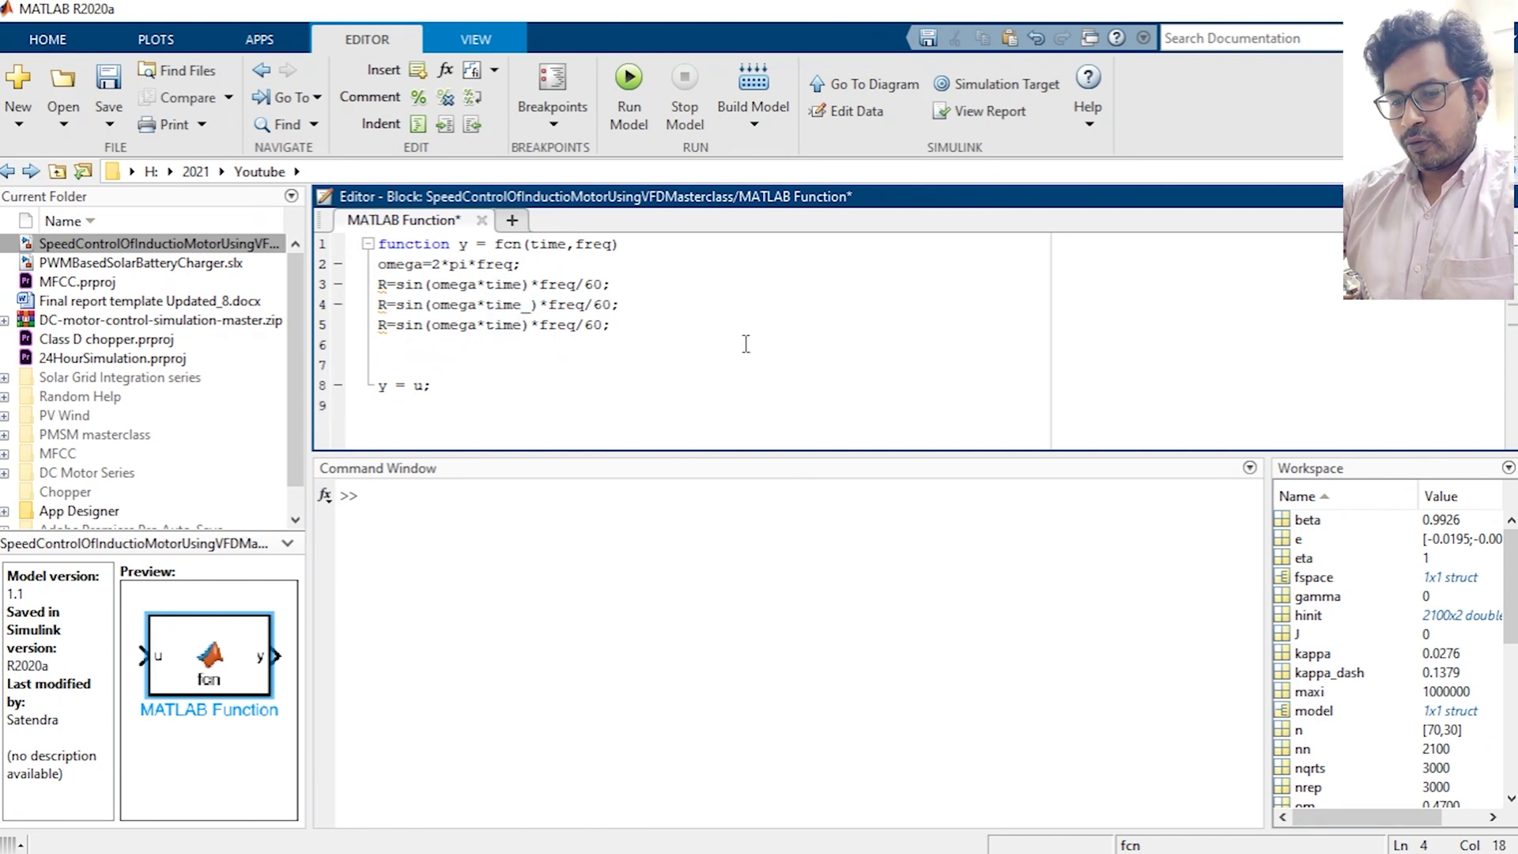
key("BackSpace")
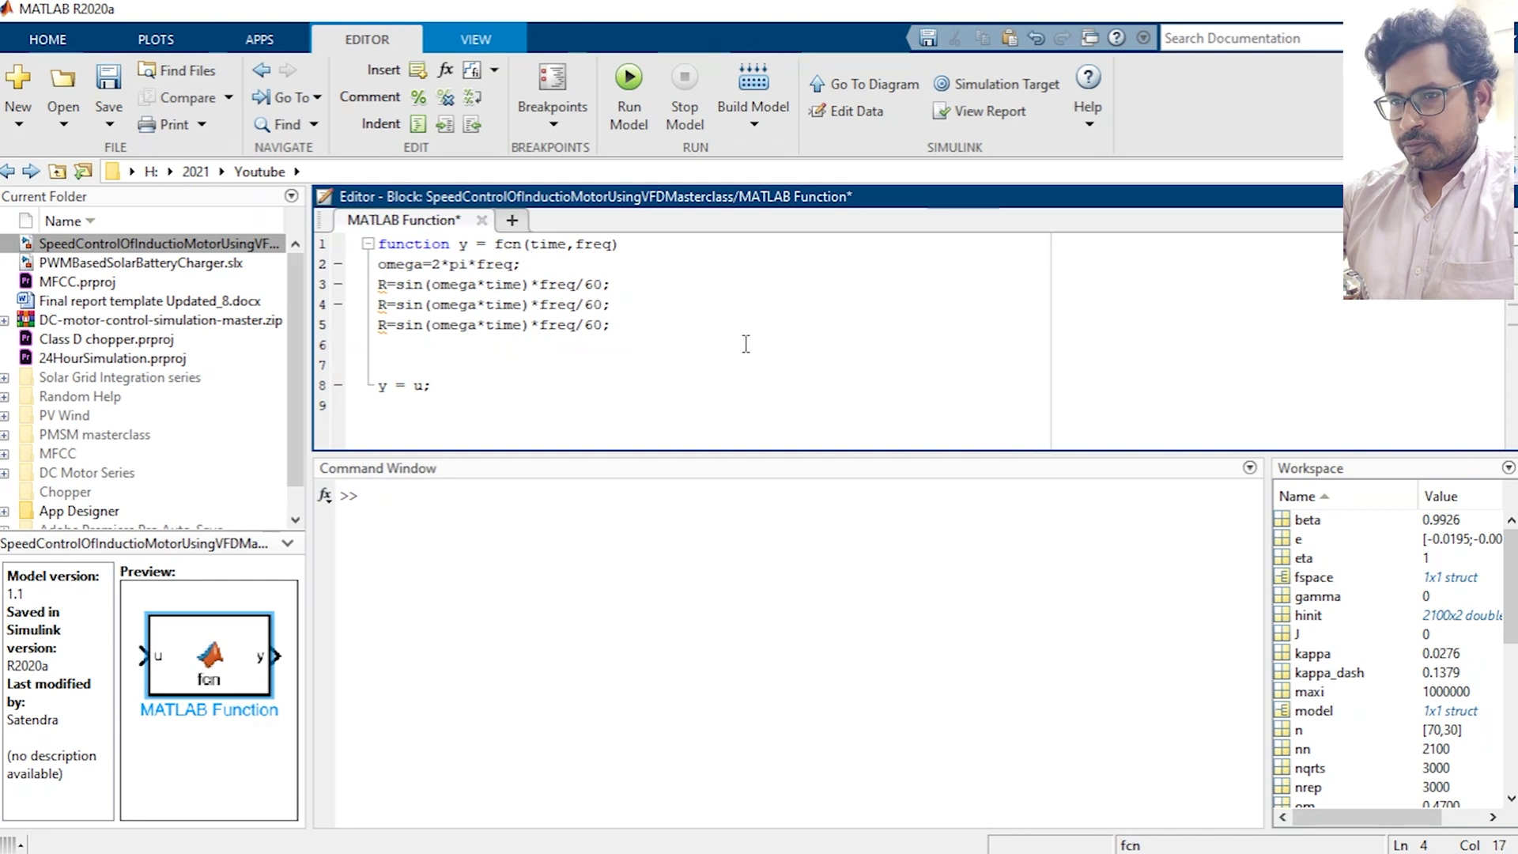
type("+120")
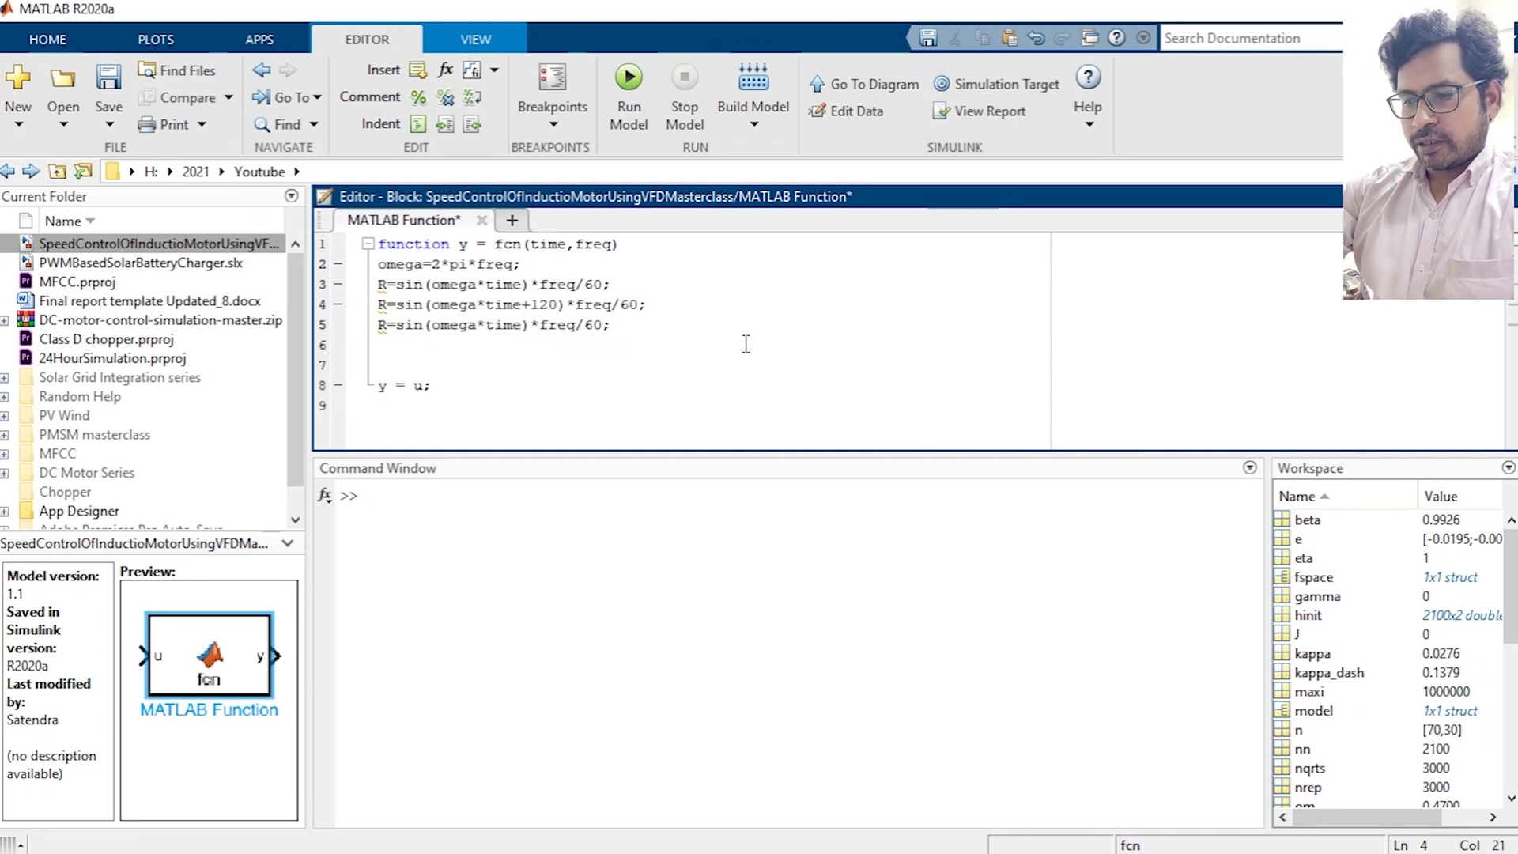
type("*pi")
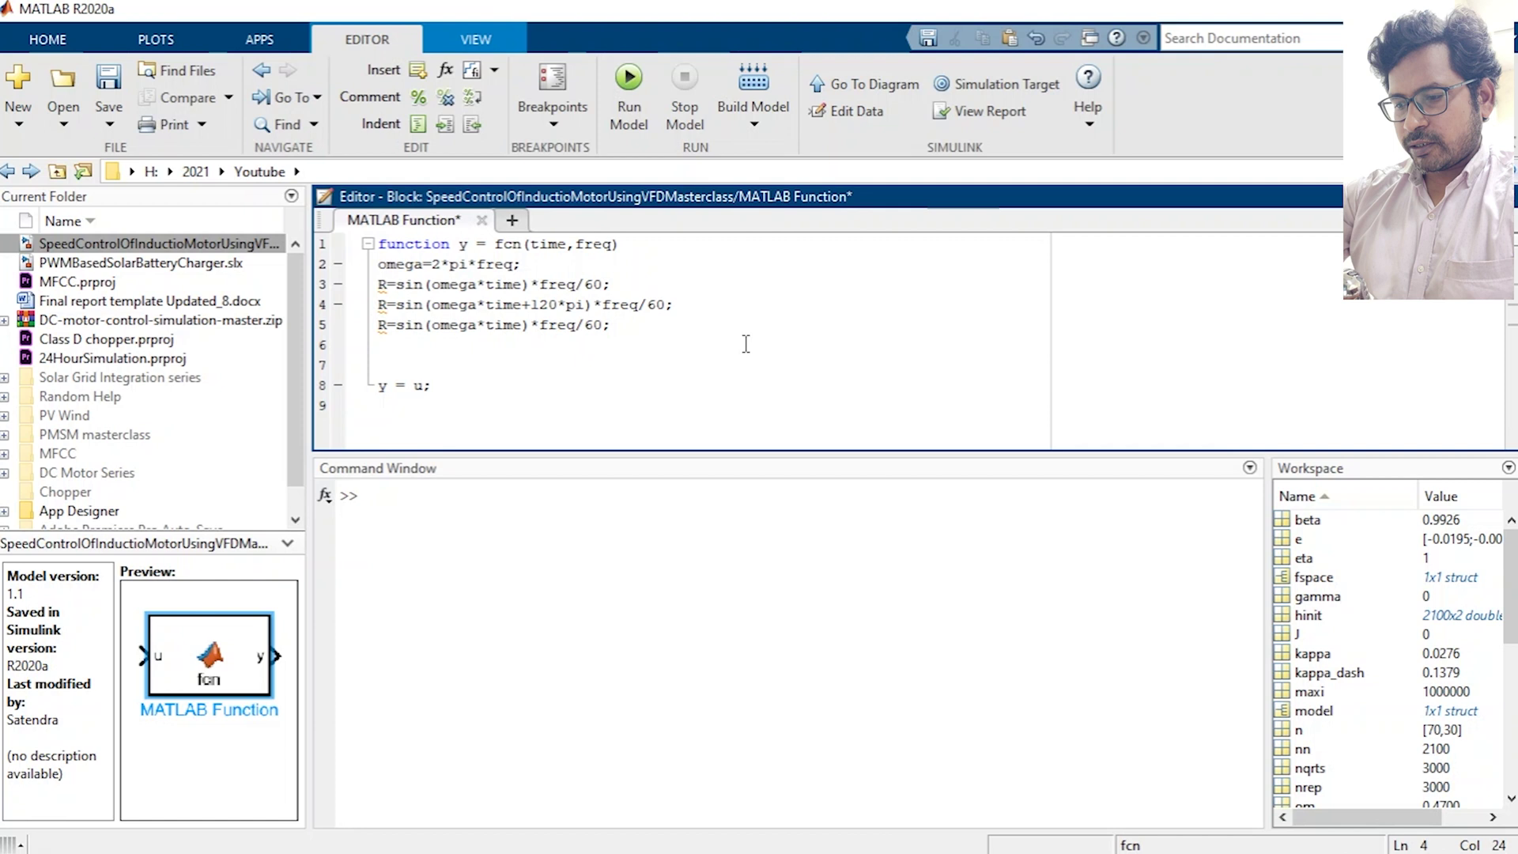
type("/180")
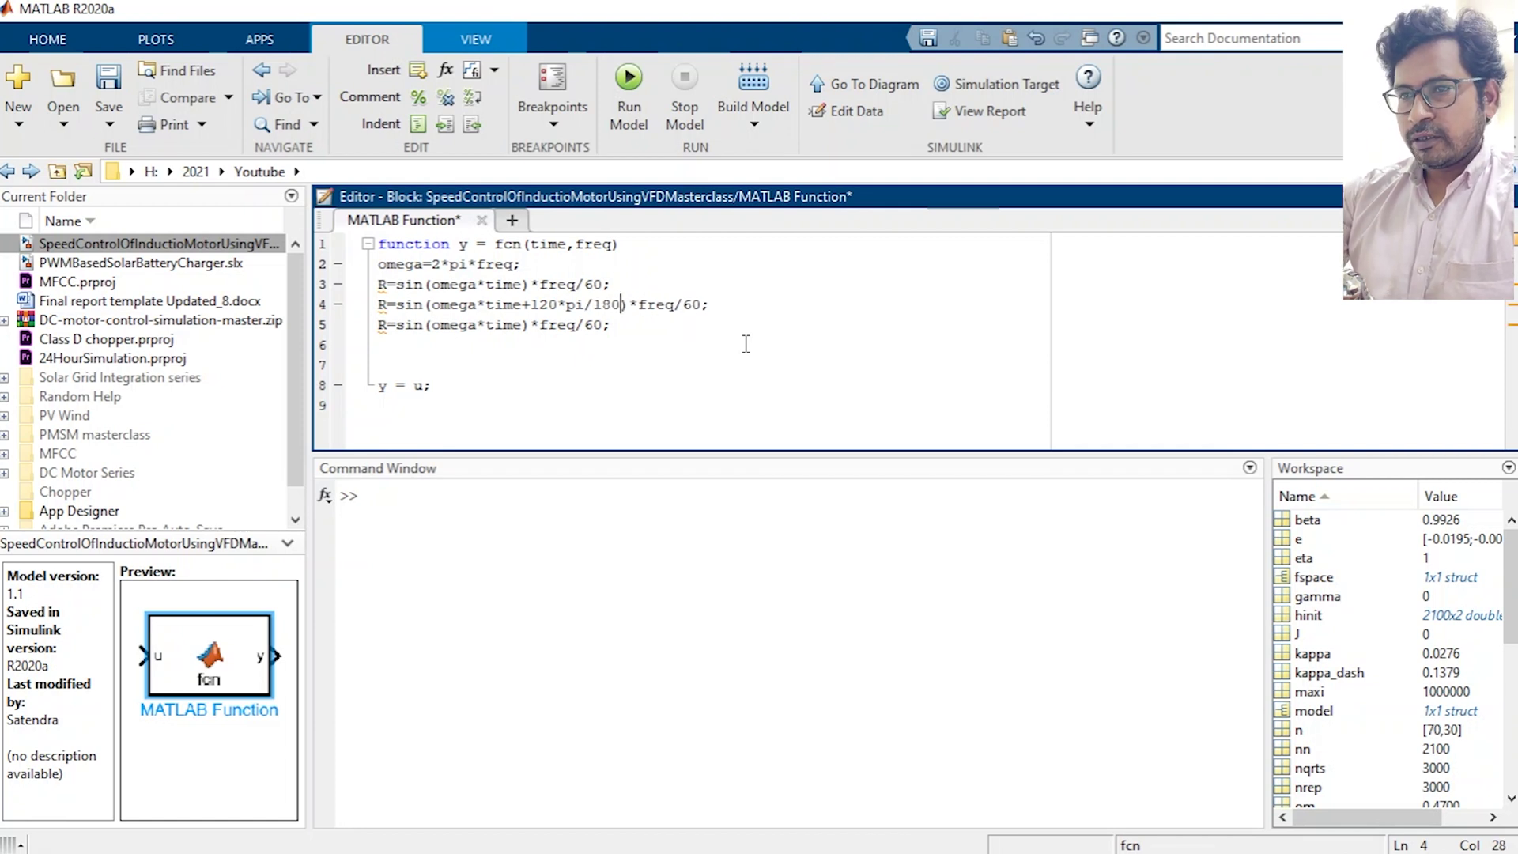
key("BackSpace")
type("Y")
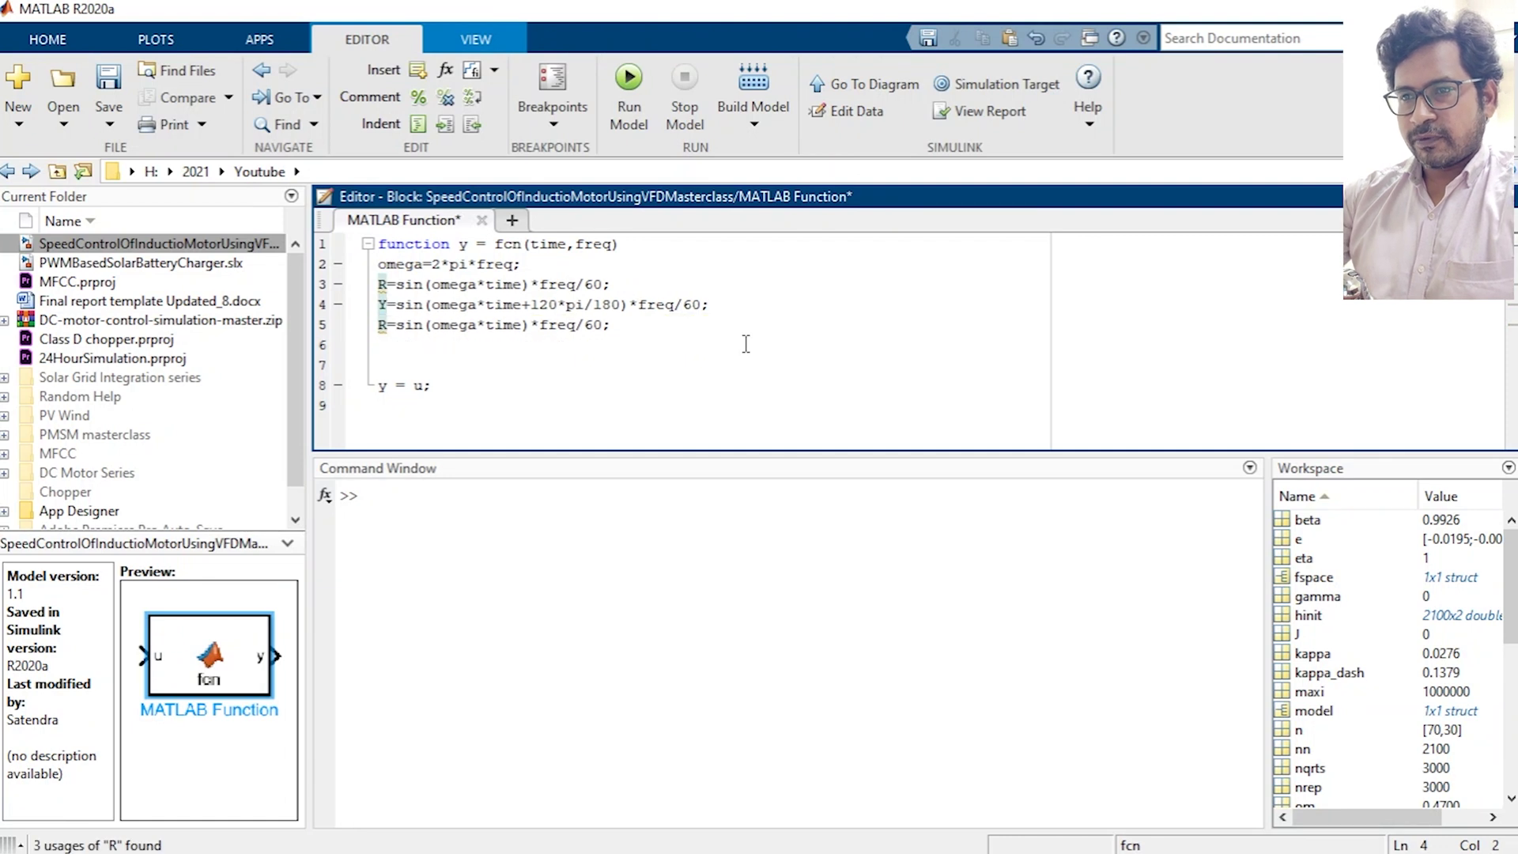
key("BackSpace")
type("B")
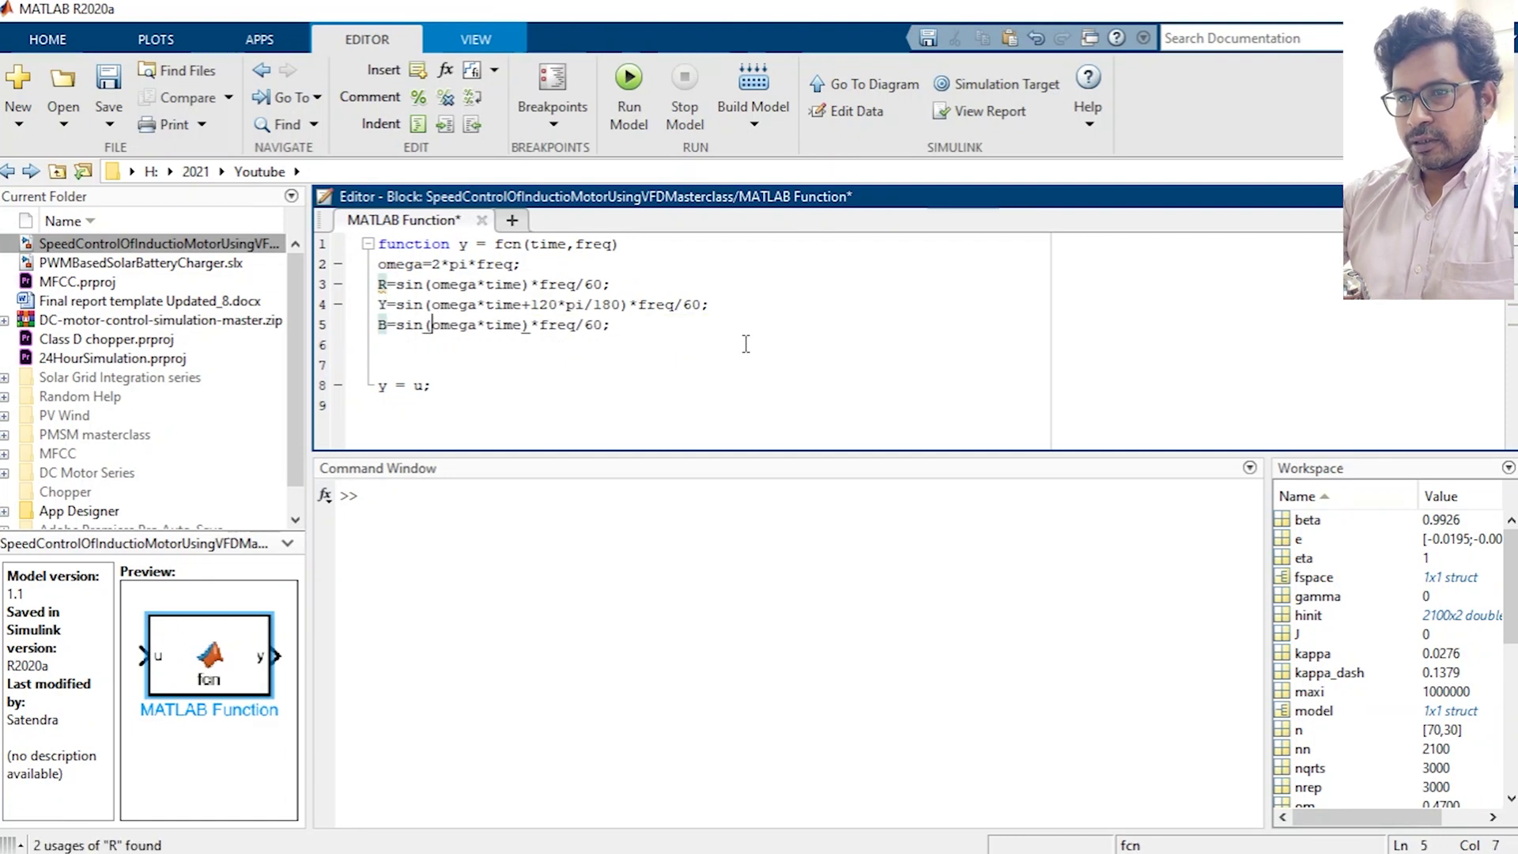
key("Right")
key("Right")
key("Right")
key("Right")
key("Right")
key("Right")
key("Right")
key("Right")
key("Right")
key("Right")
key("Right")
key("Right")
key("Right")
key("Right")
key("Right")
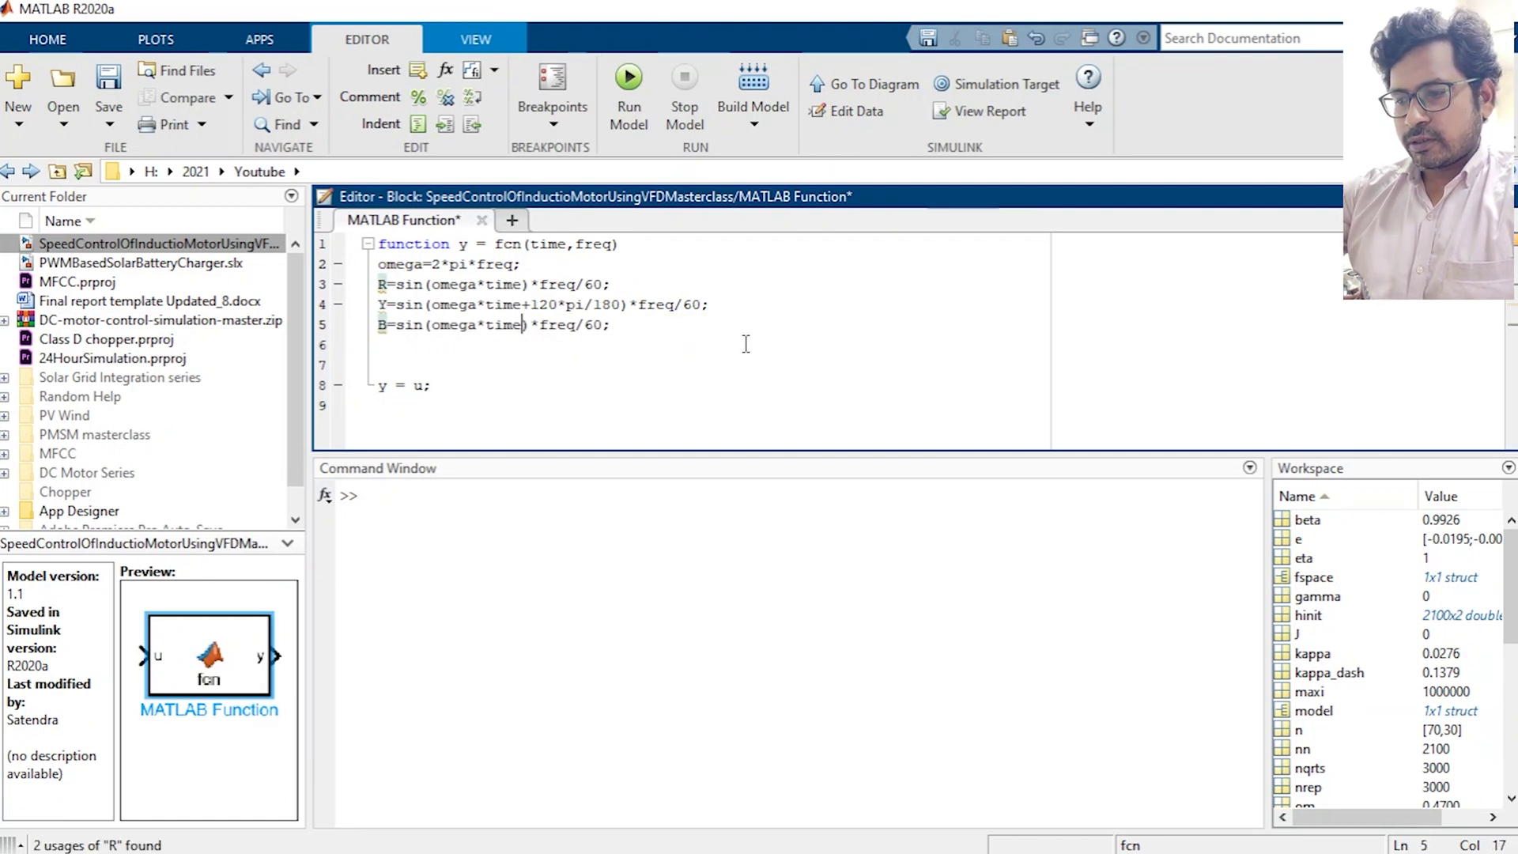
type("+")
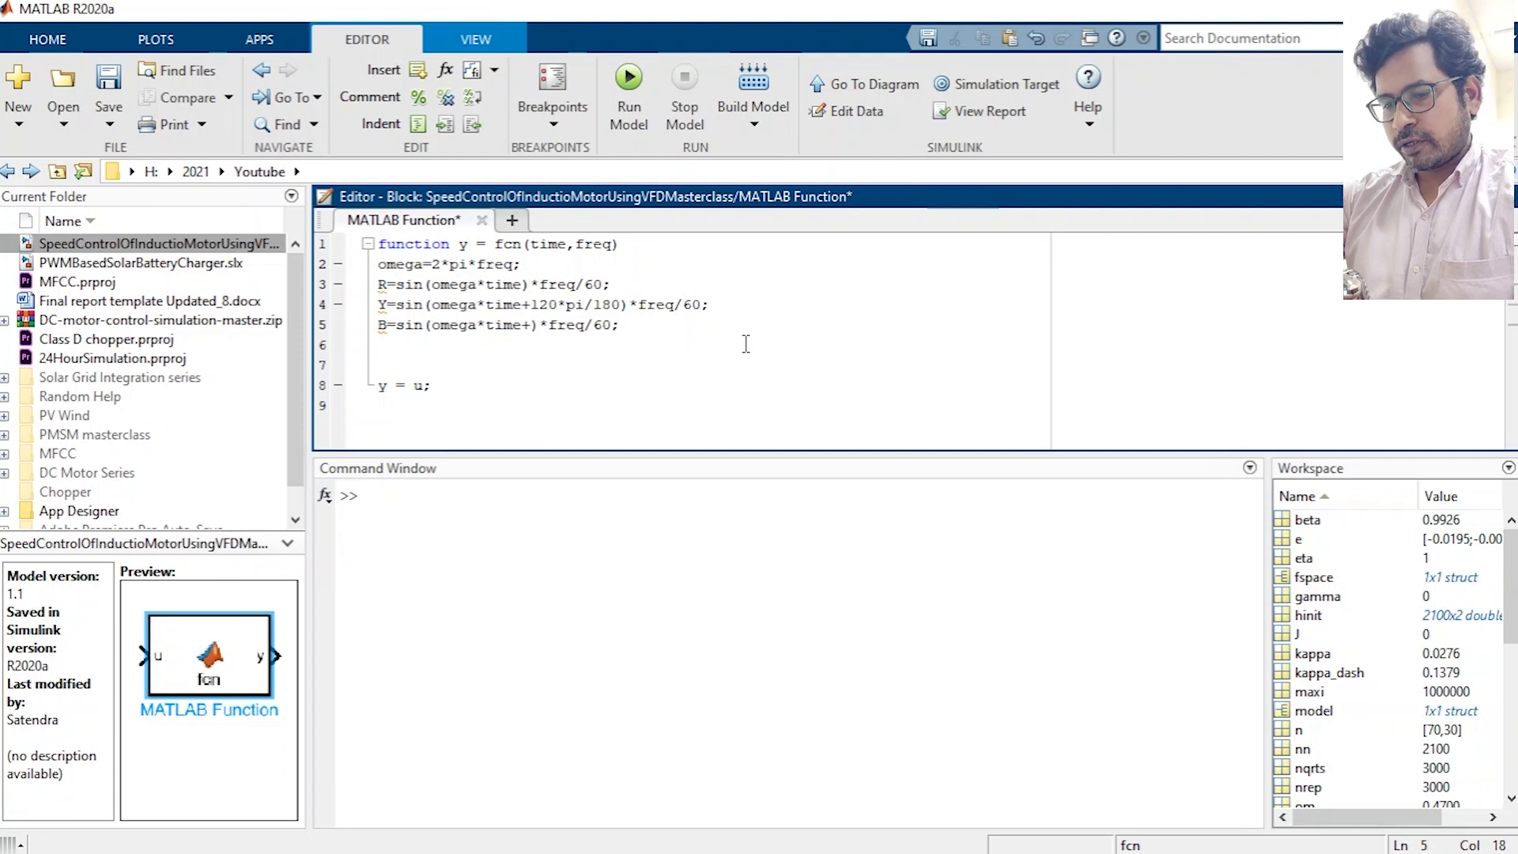
type("240")
type("*pi/")
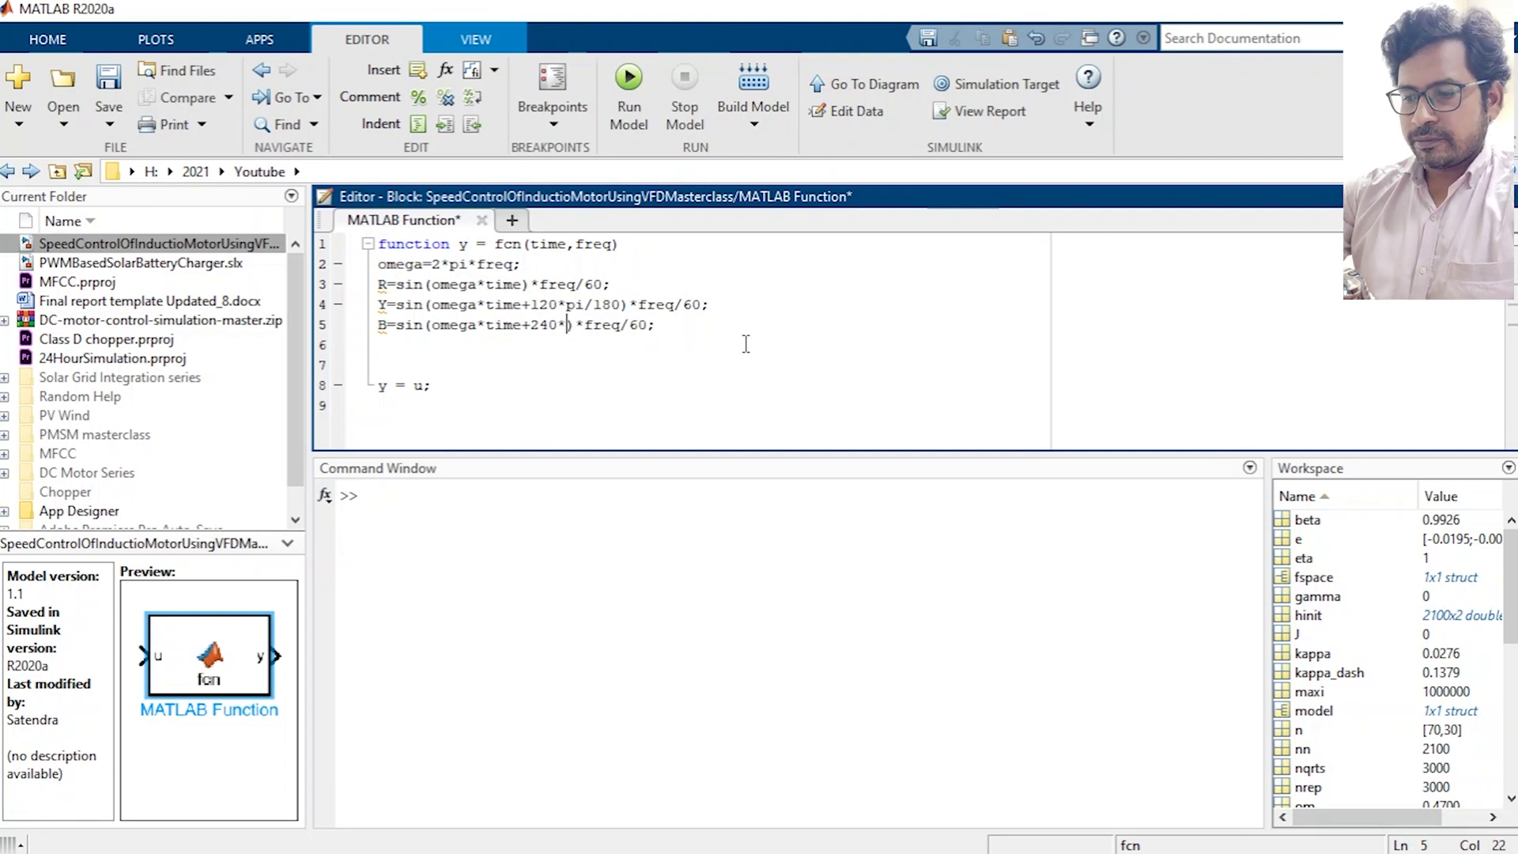
type("180")
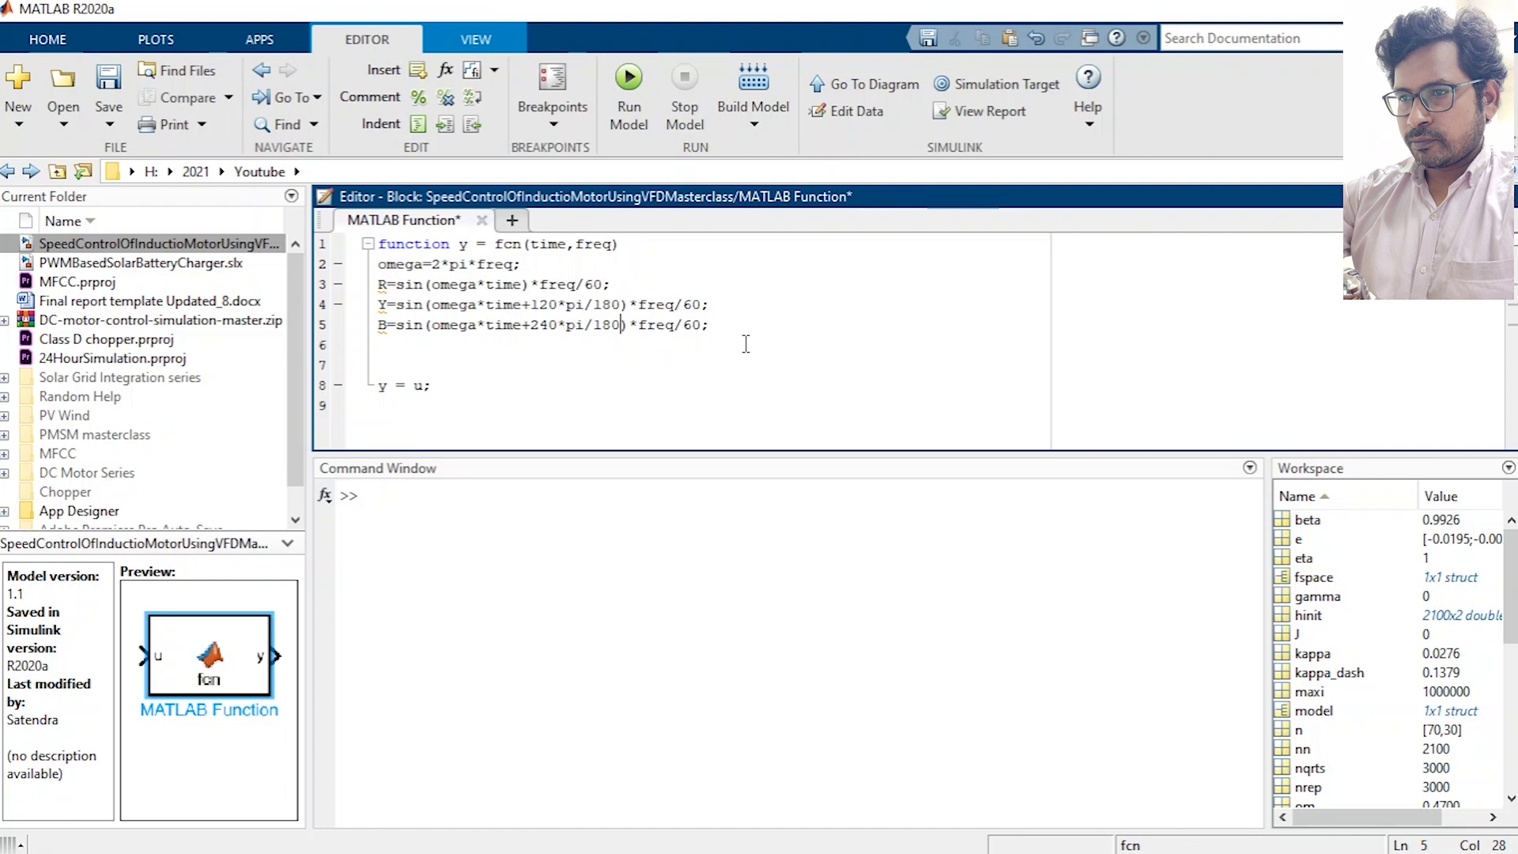
Delete the leftover y = u line, set the outputs to [R Y B], and save.
left_click(615, 369)
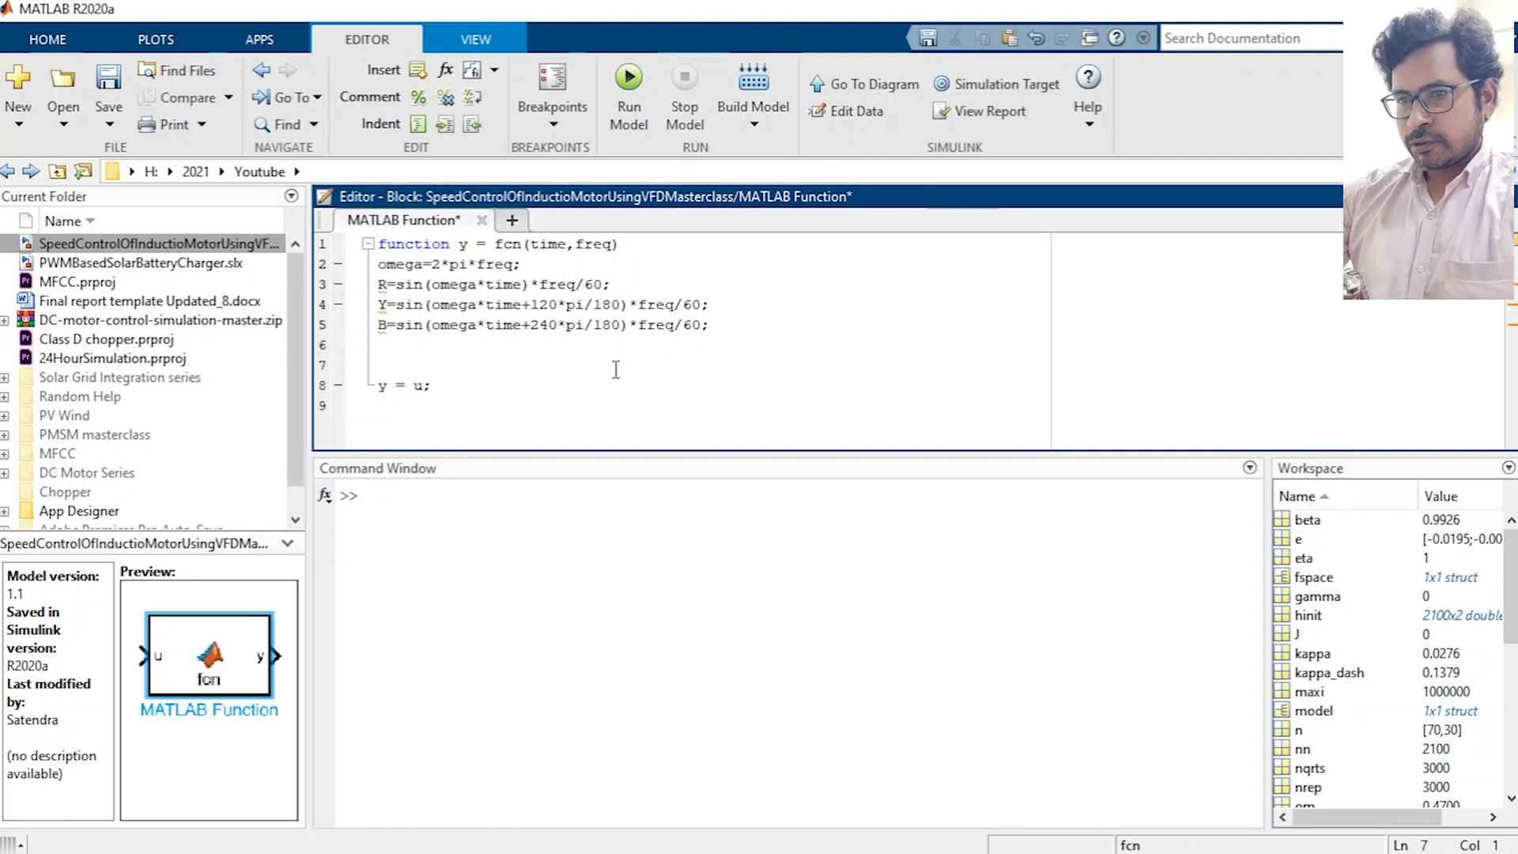
key("ctrl+shift+End")
key("Delete")
key("ctrl+Home")
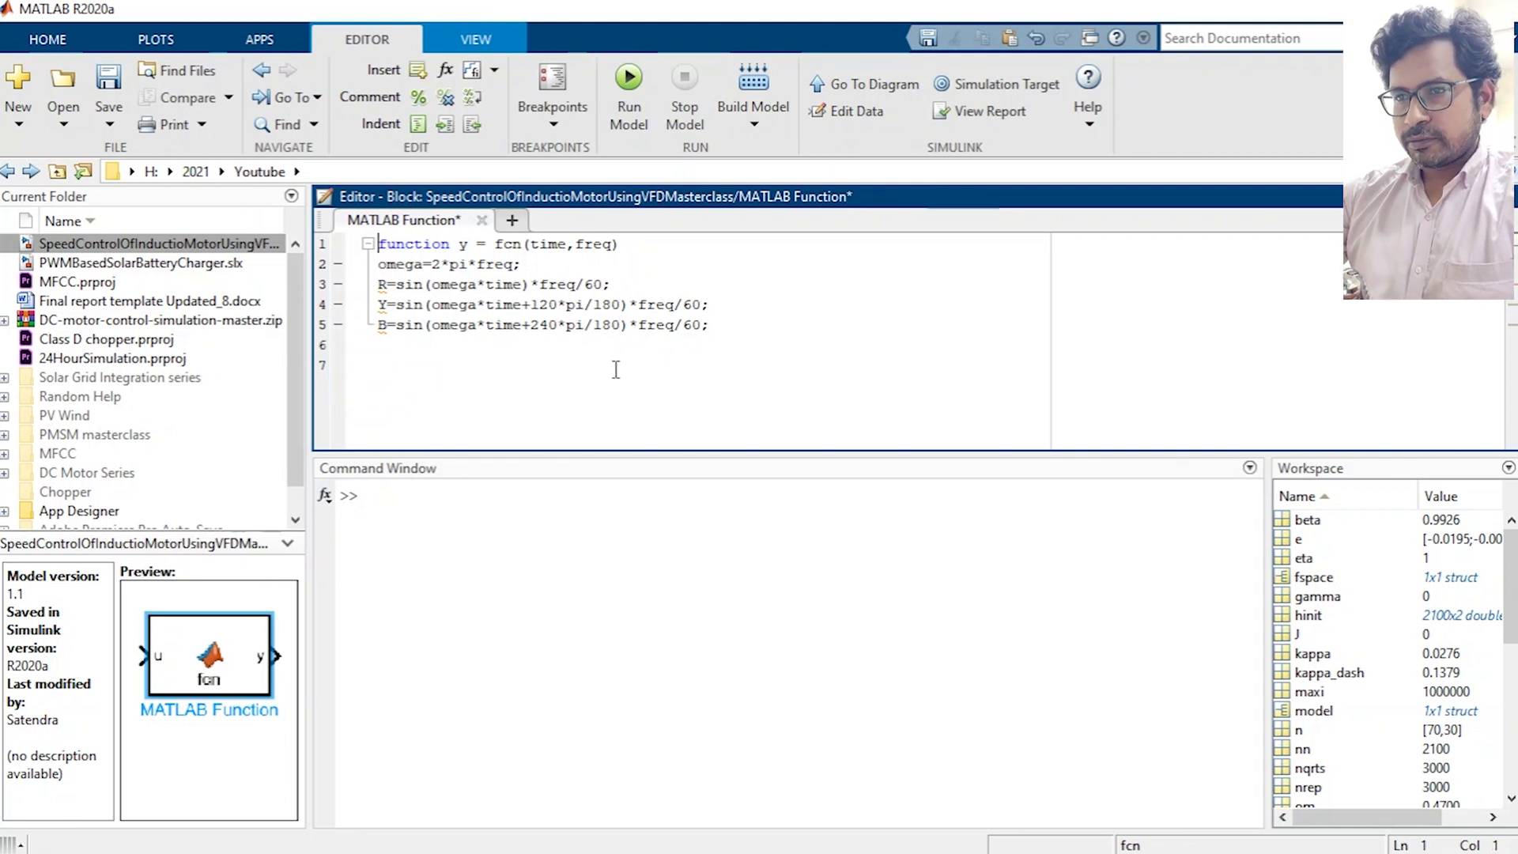
key("Right")
key("Right")
key("Right")
key("Right")
key("Right")
key("Right")
key("Right")
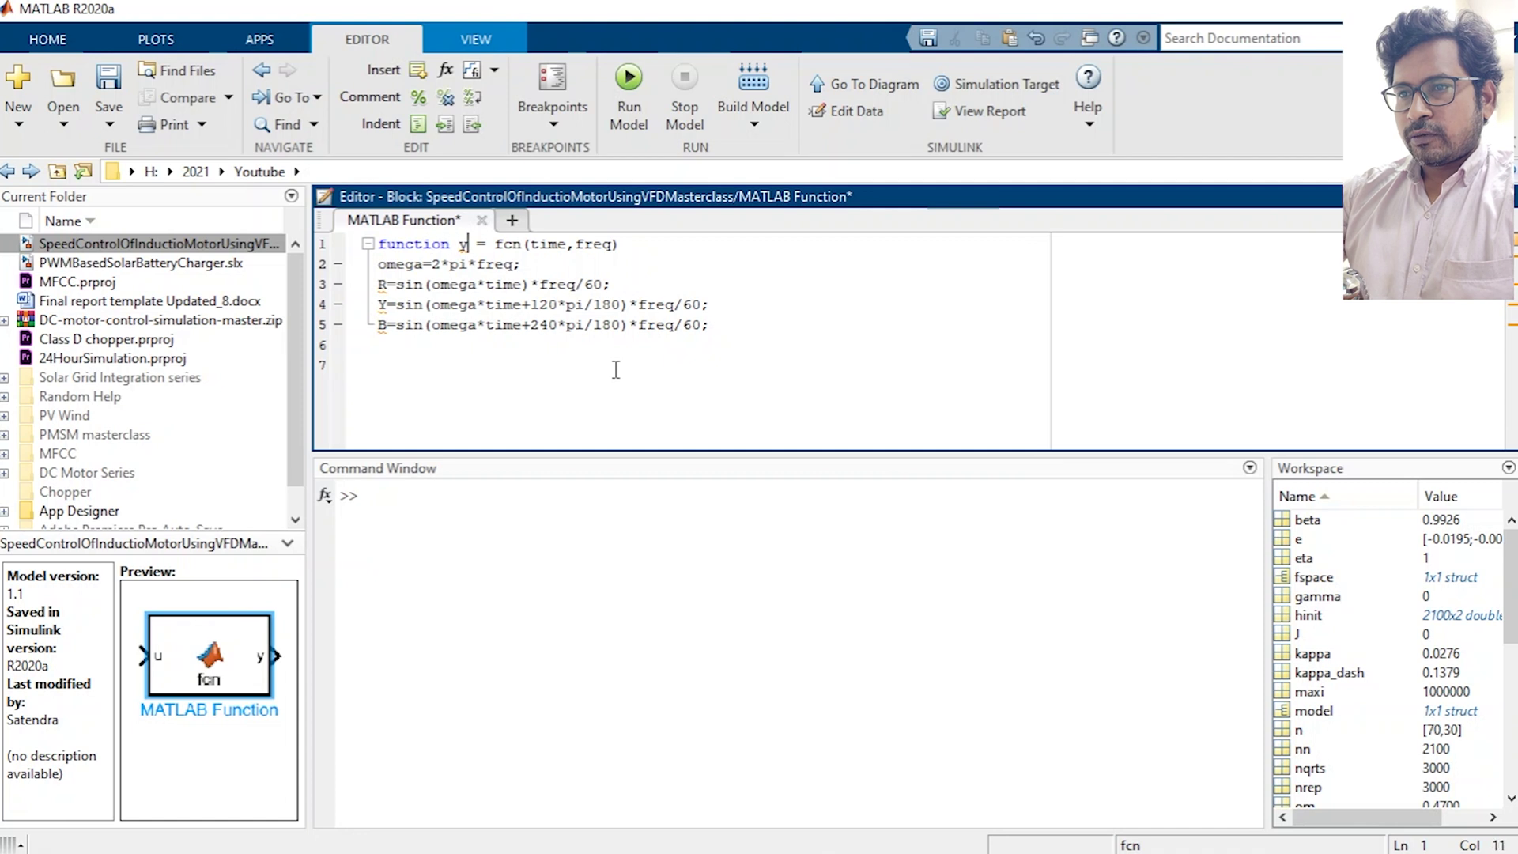
key("Delete")
type("[R Y")
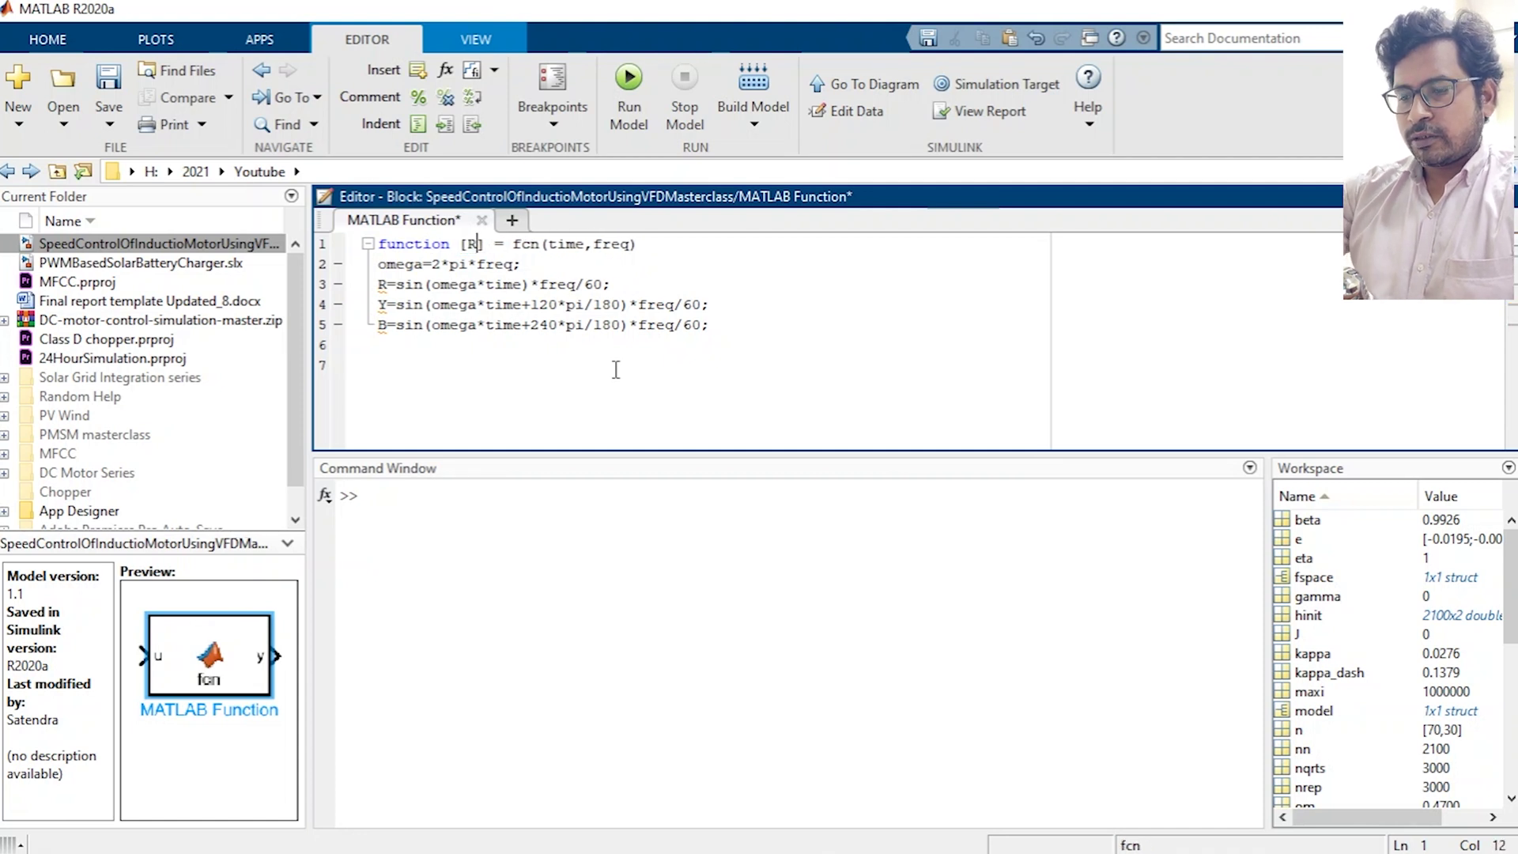
type(" B")
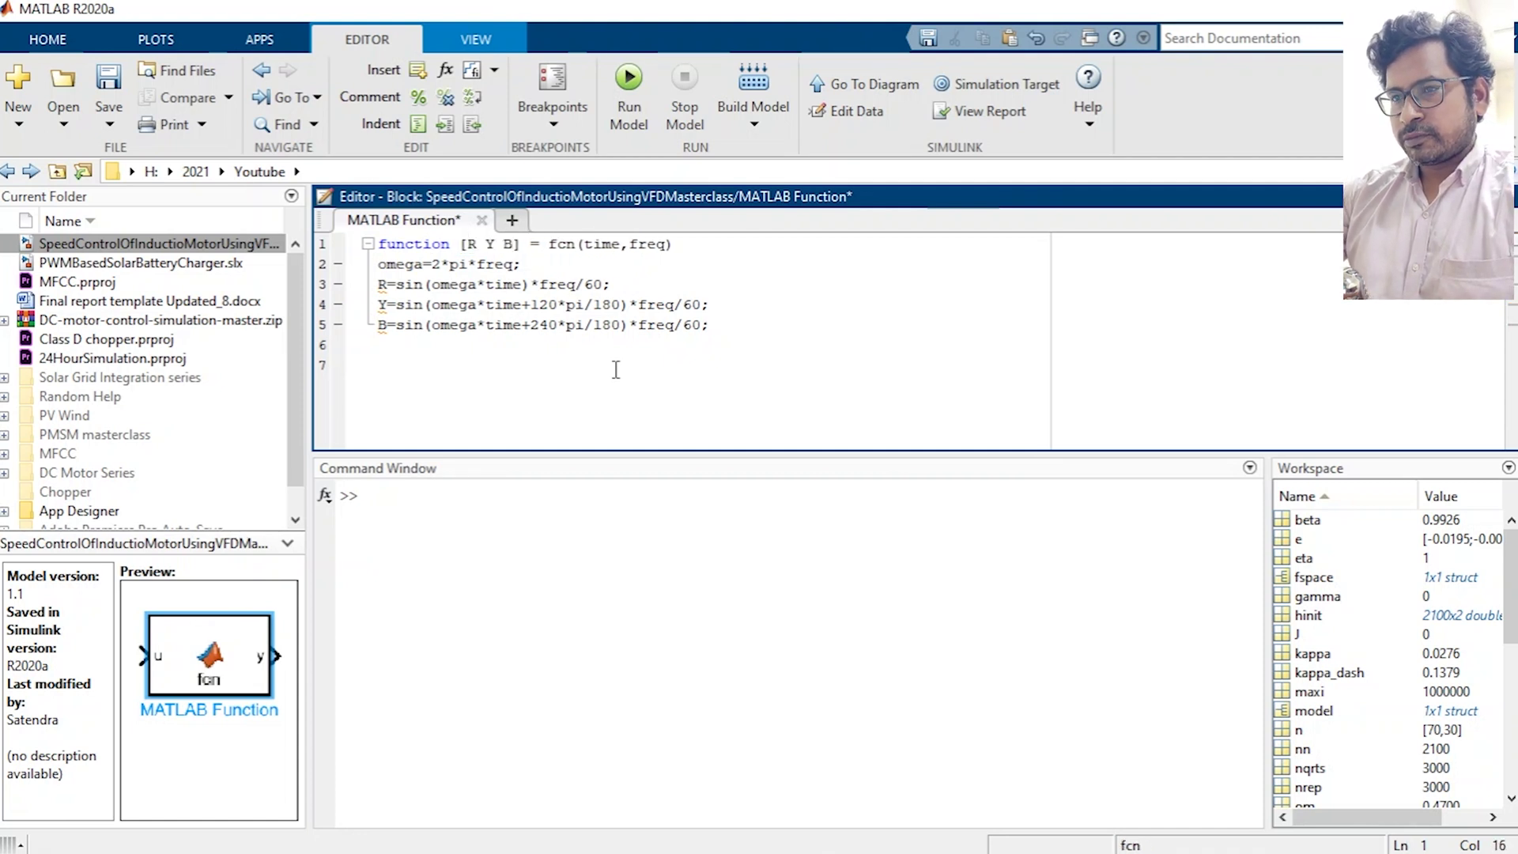
key("ctrl+s")
Back in the Simulink model, enlarge the MATLAB Function block.
left_click(845, 836)
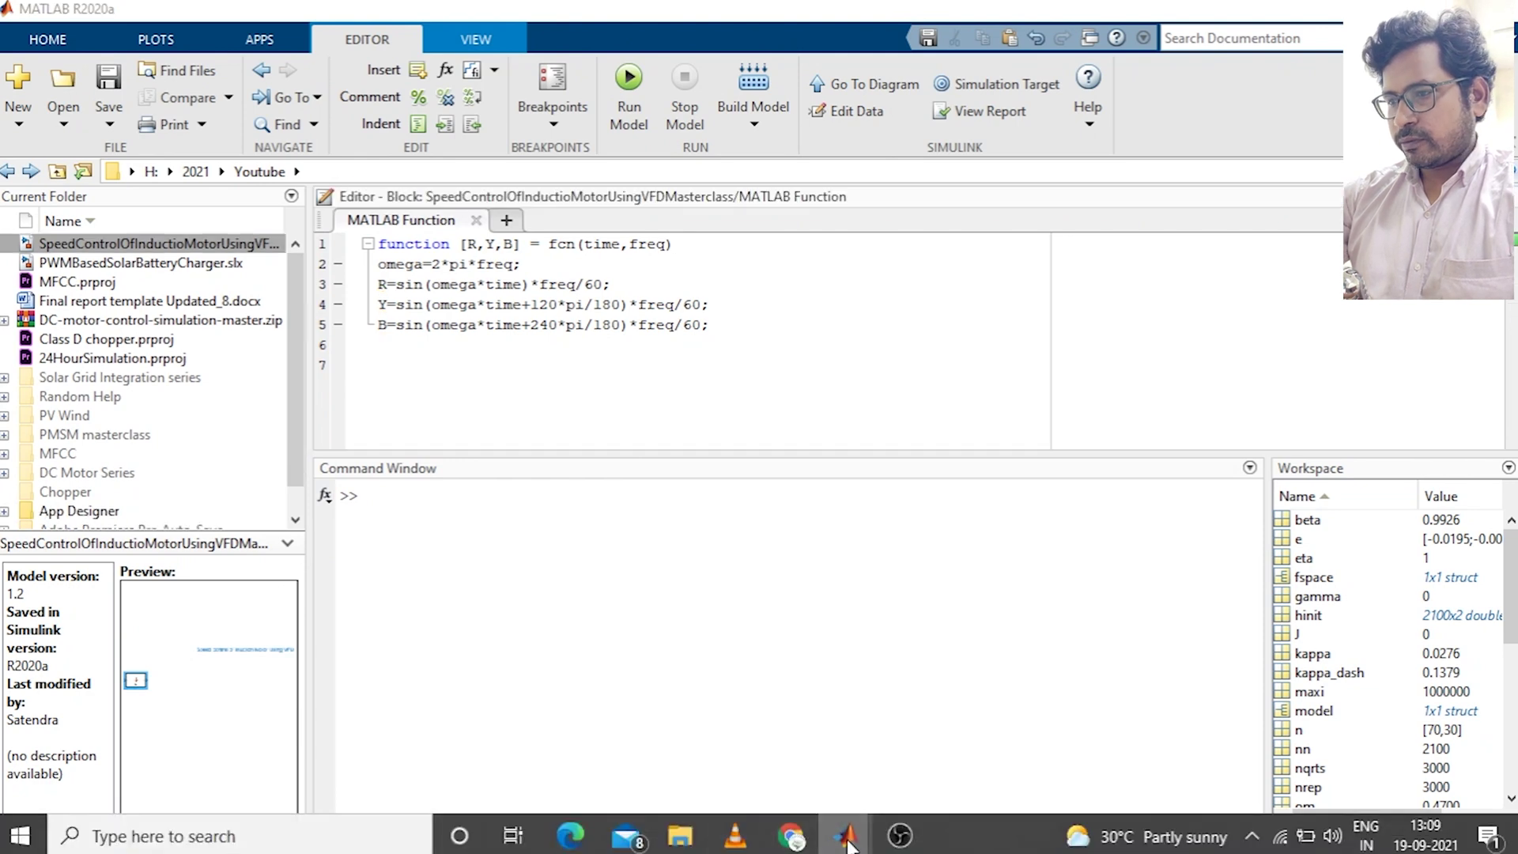
left_click(1073, 762)
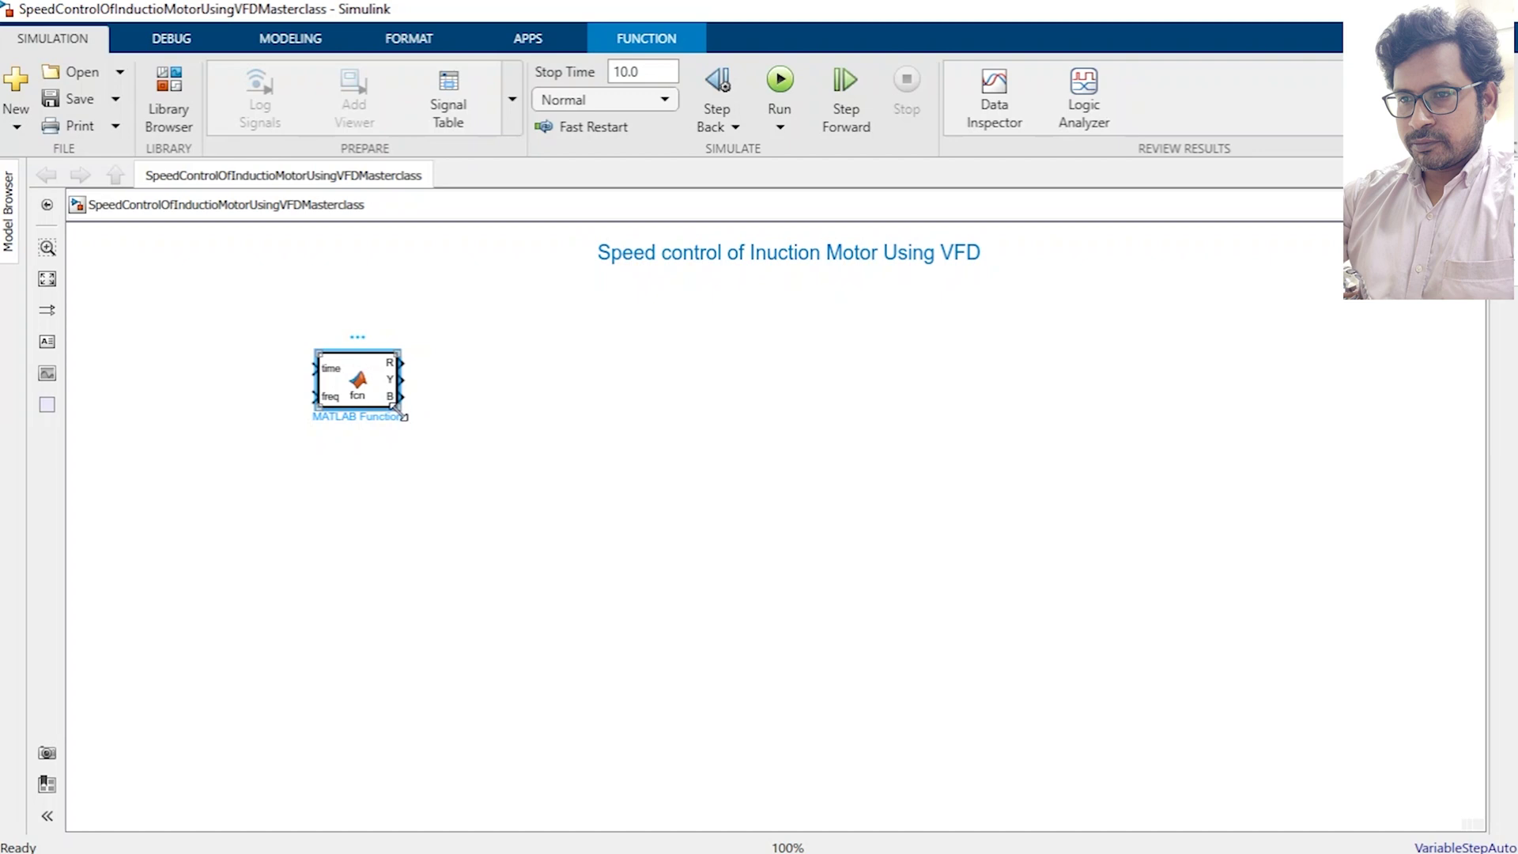
left_click_drag(395, 407, 410, 552)
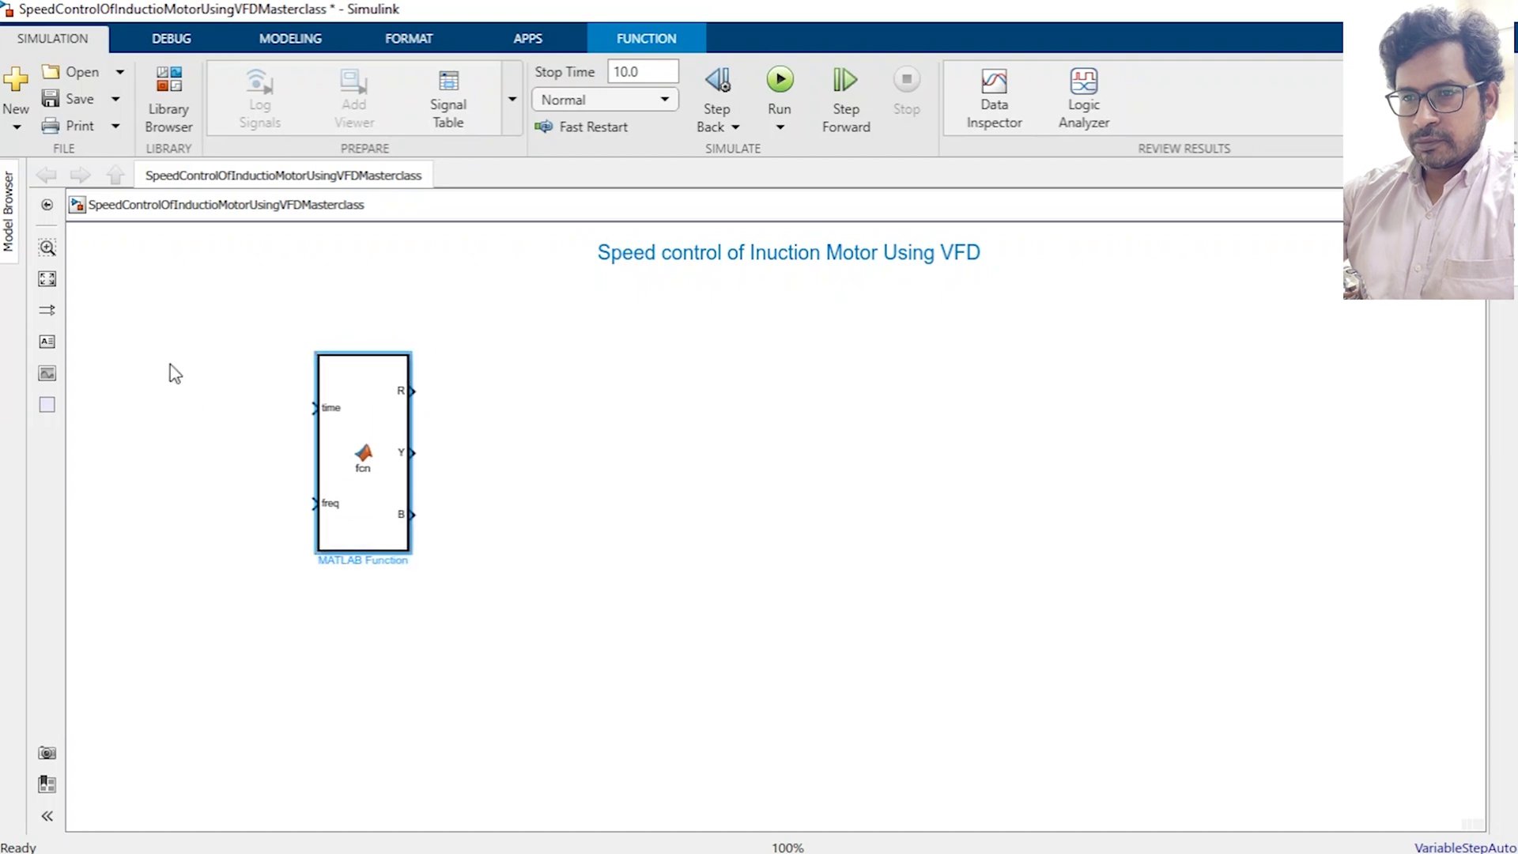
Add a Digital Clock with 1e-4 sample time wired to the time input.
double_click(187, 423)
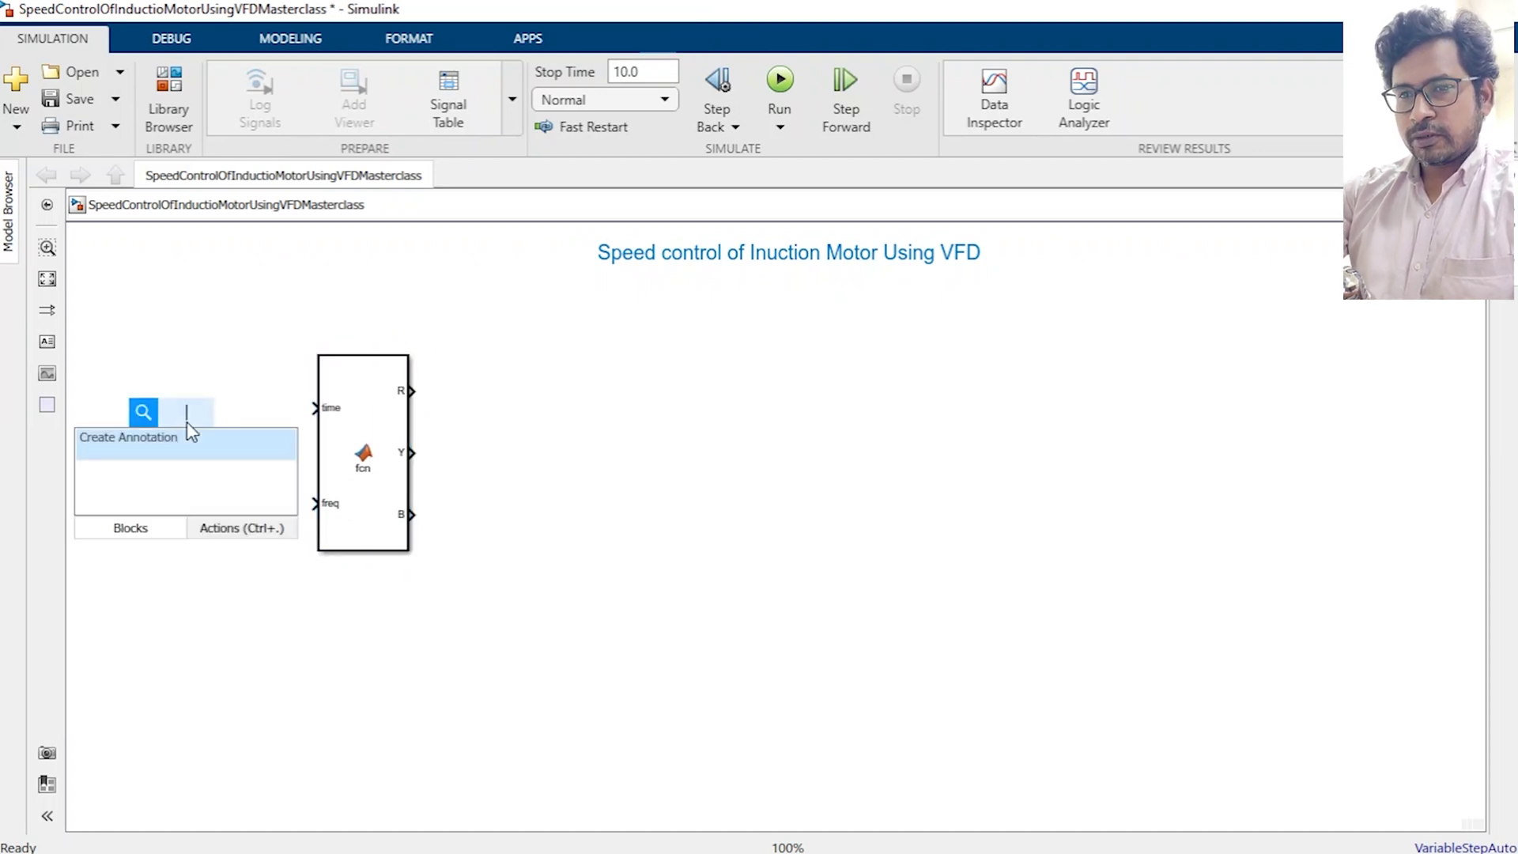
type("digi")
key("Return")
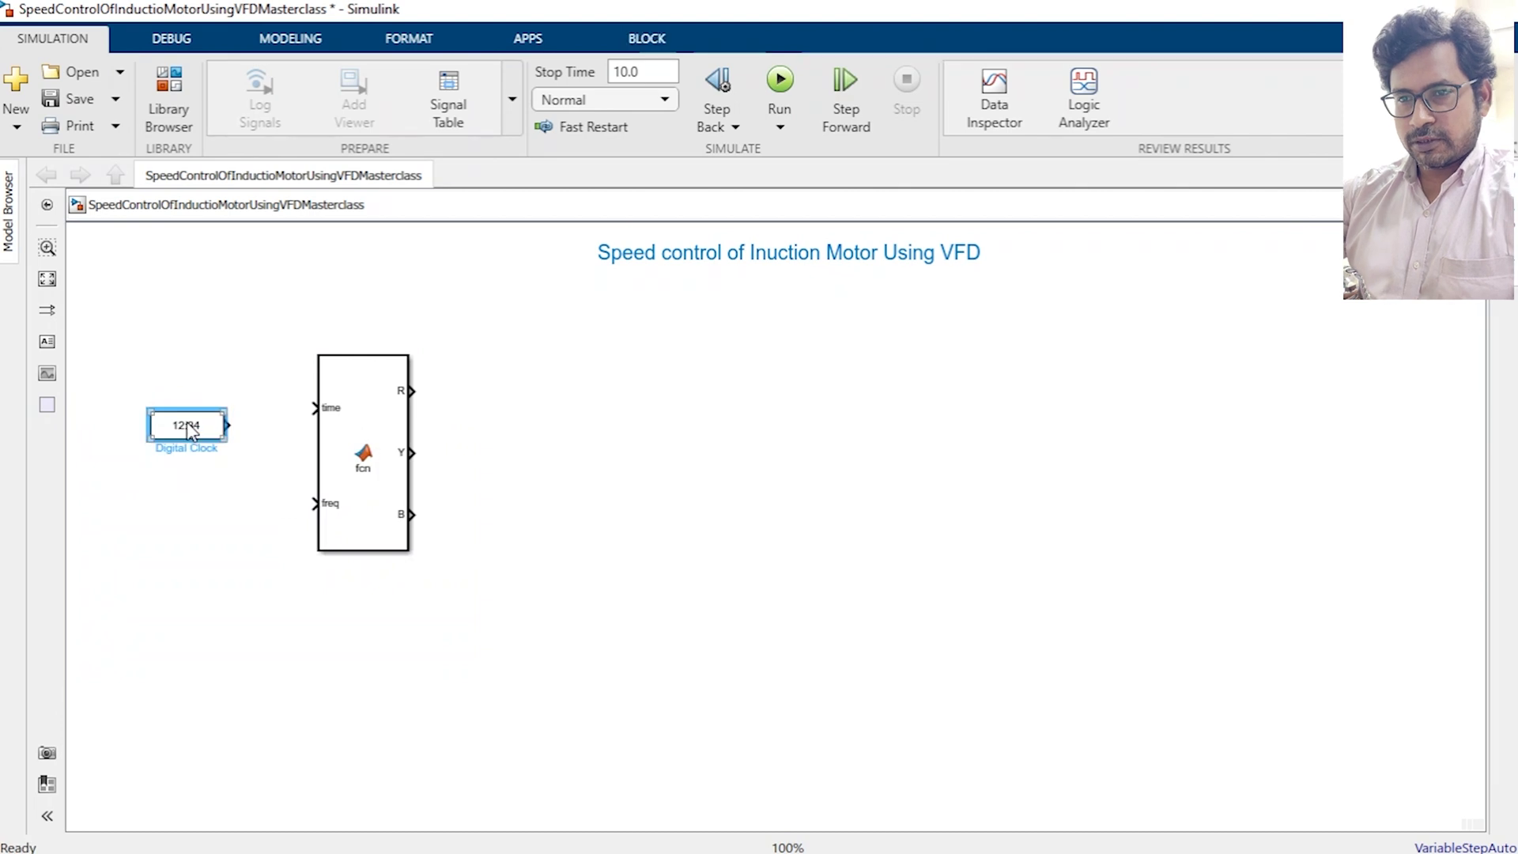
left_click_drag(190, 431, 314, 408)
double_click(222, 411)
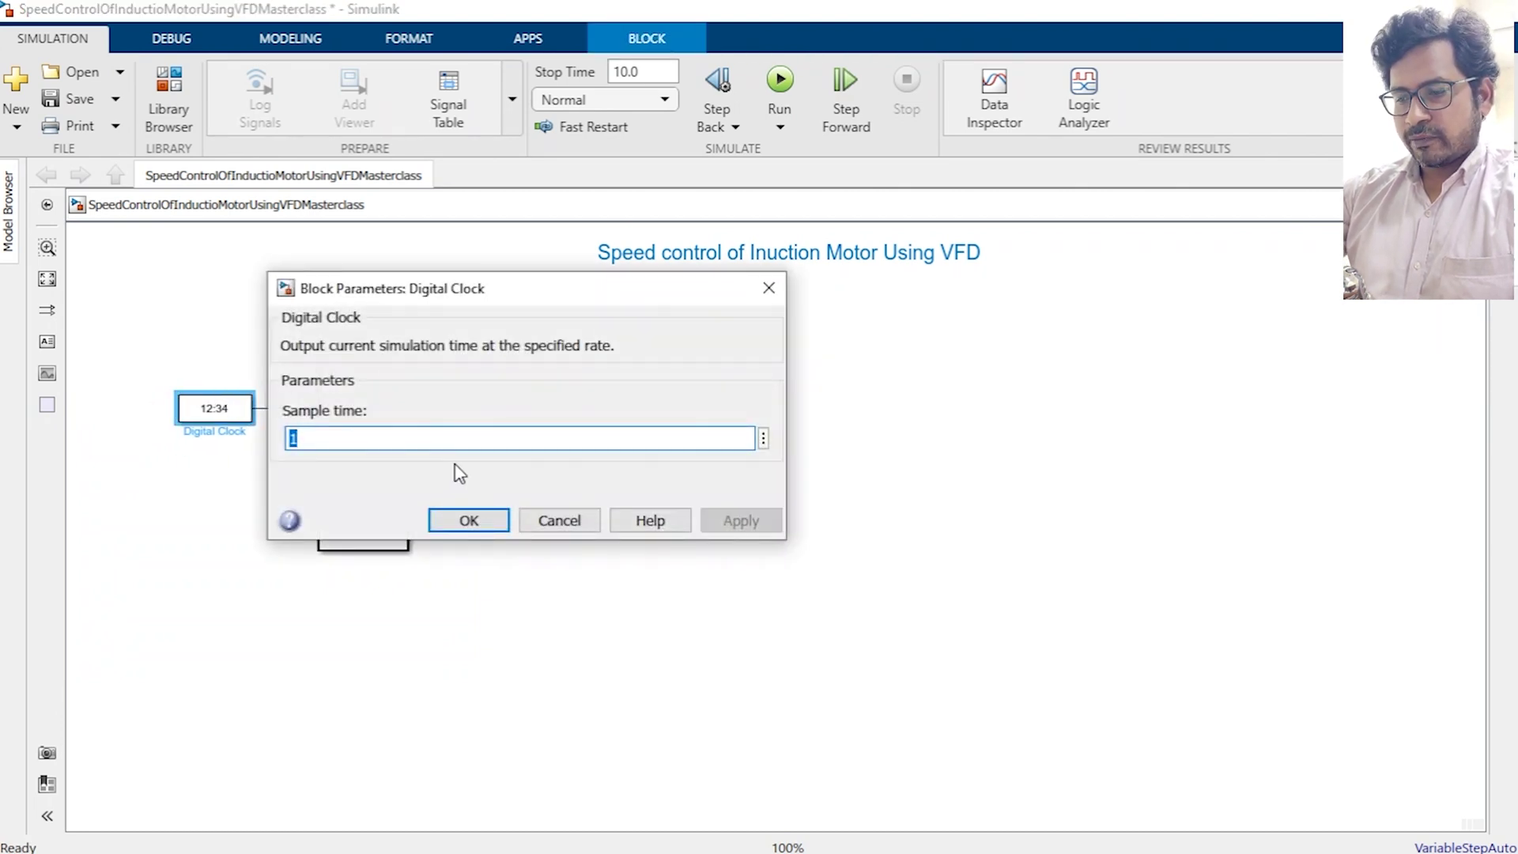
type("e")
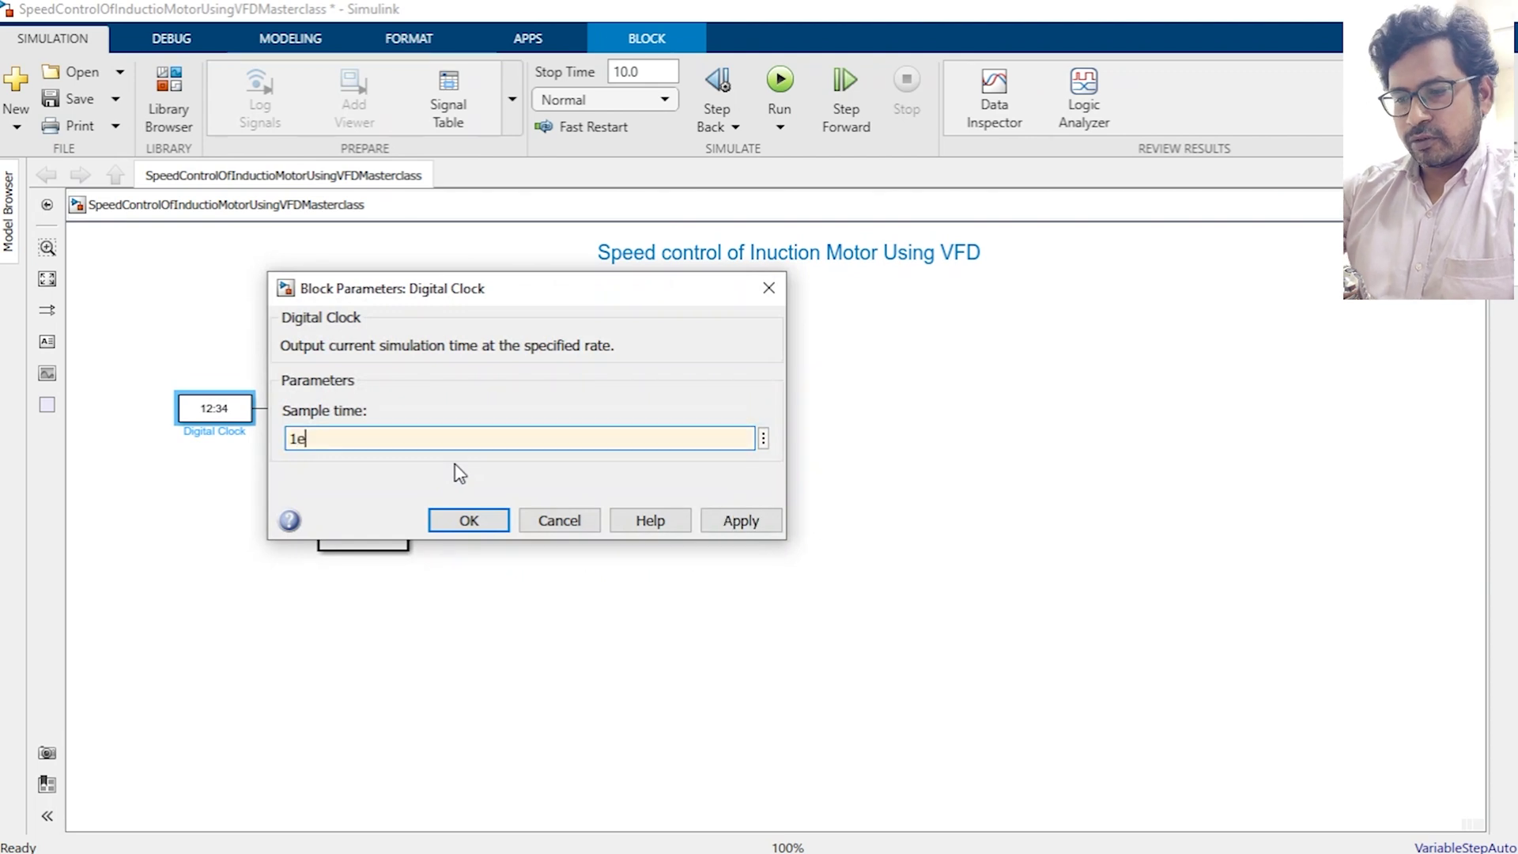
type("-4")
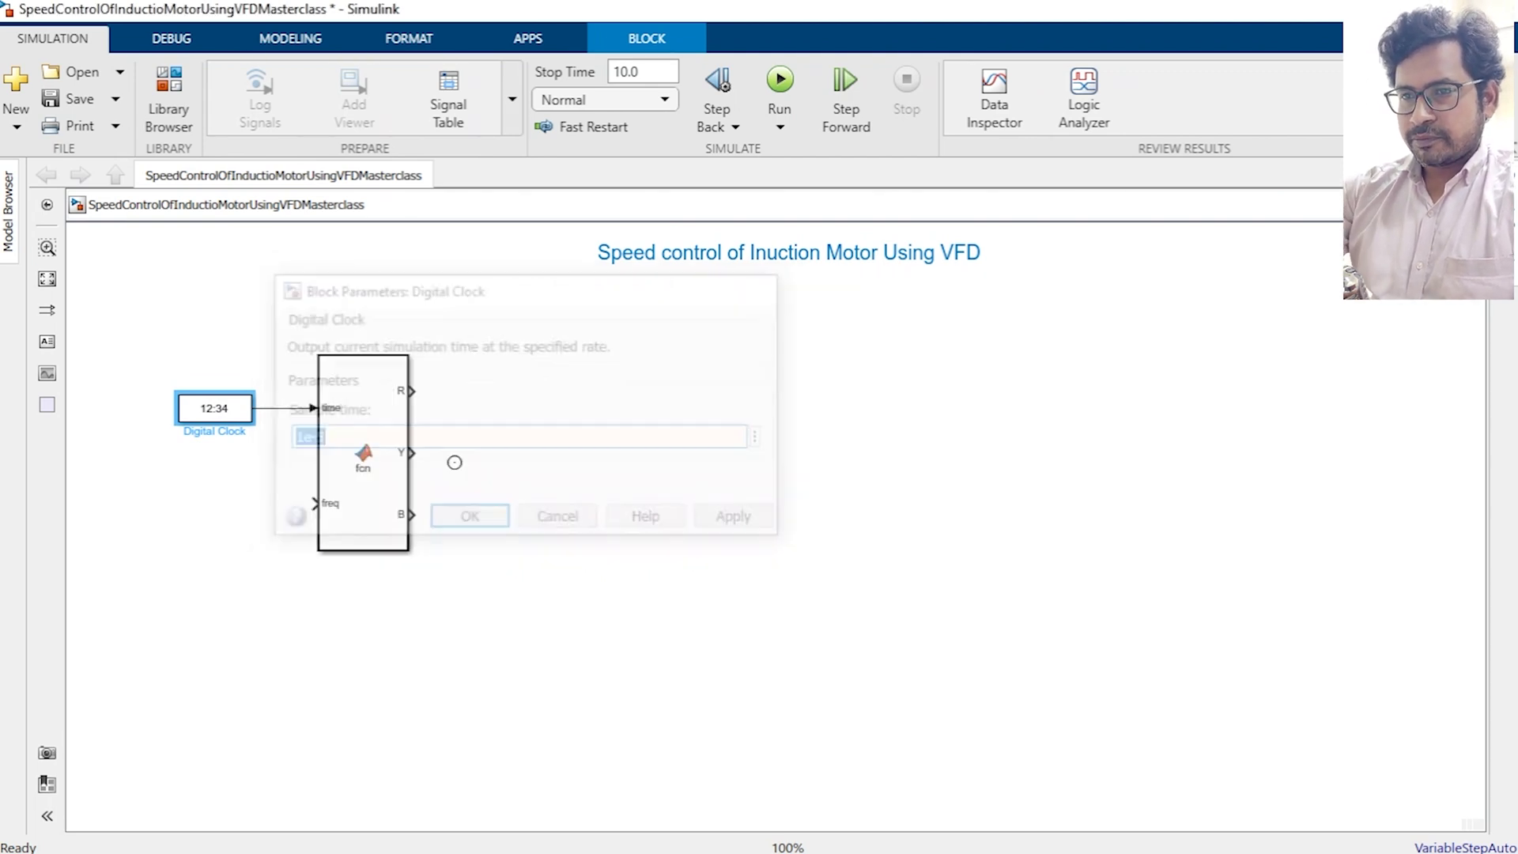
key("Return")
Add a Constant block below the clock with value 60.
double_click(144, 519)
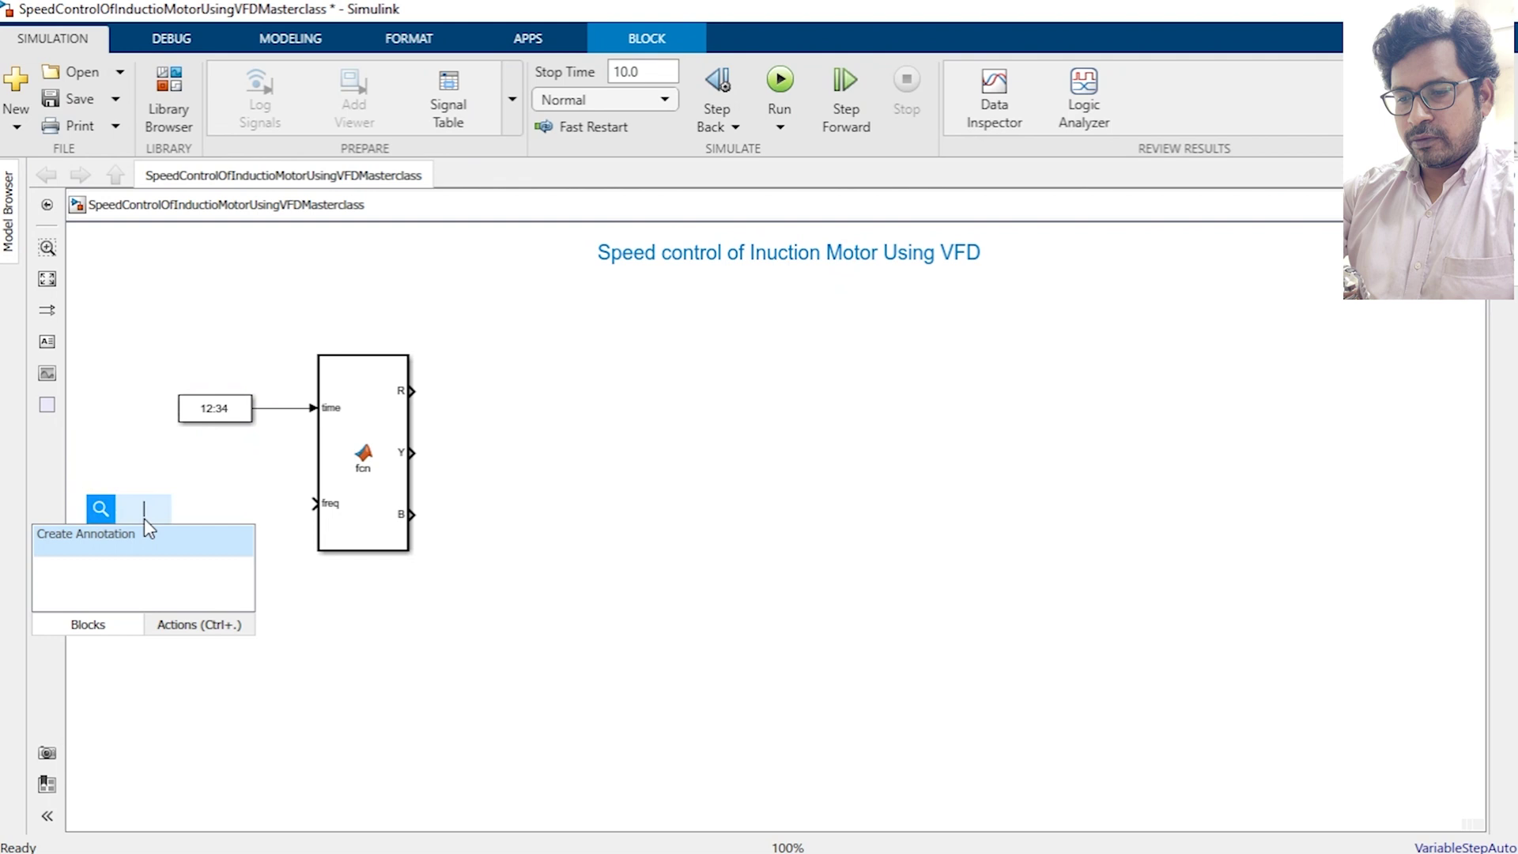
type("con")
key("Return")
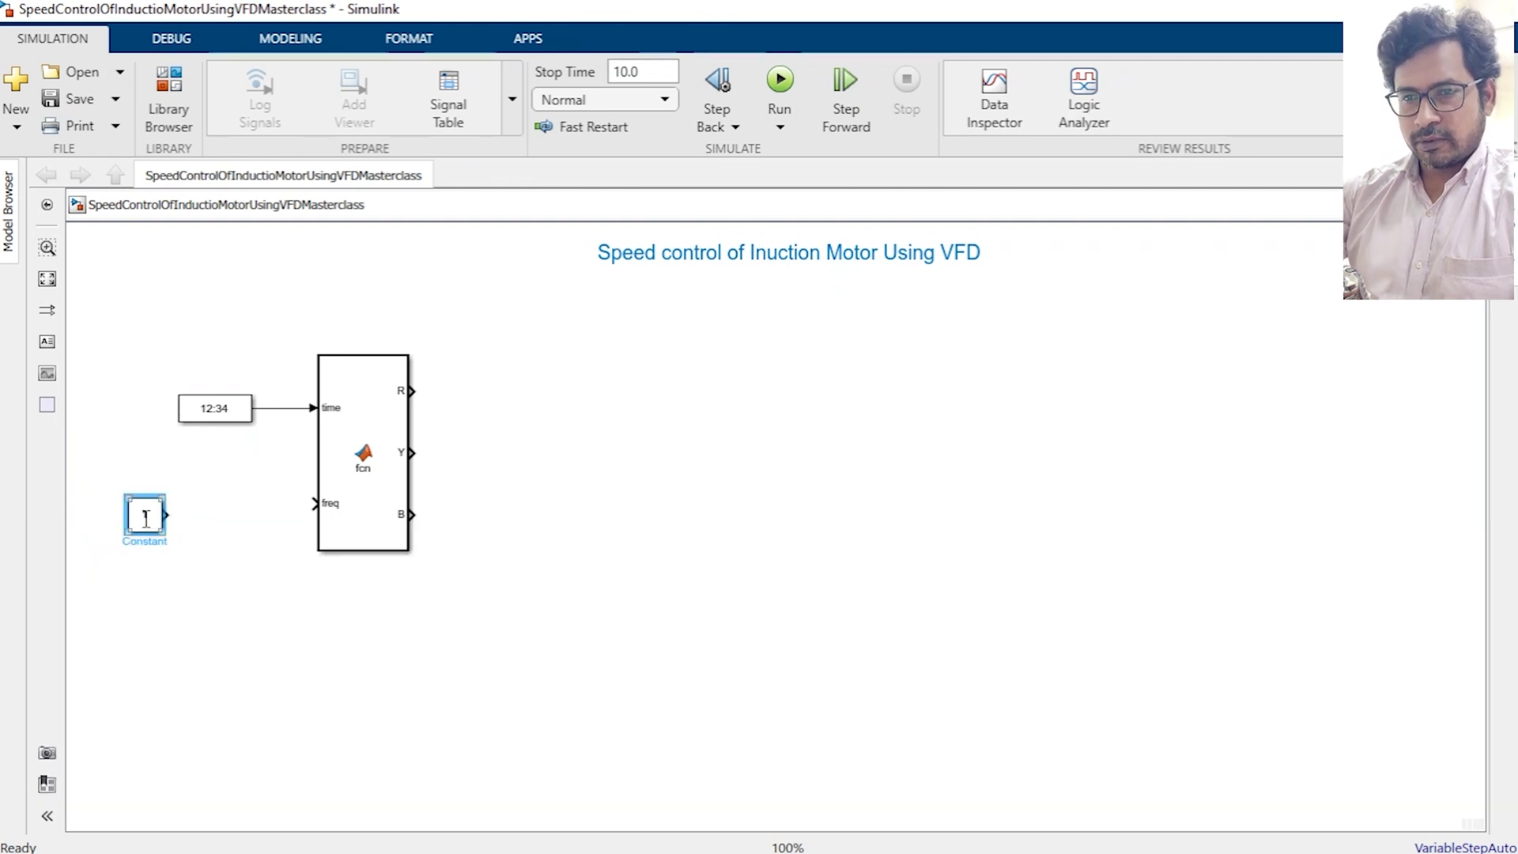
double_click(145, 518)
type("6")
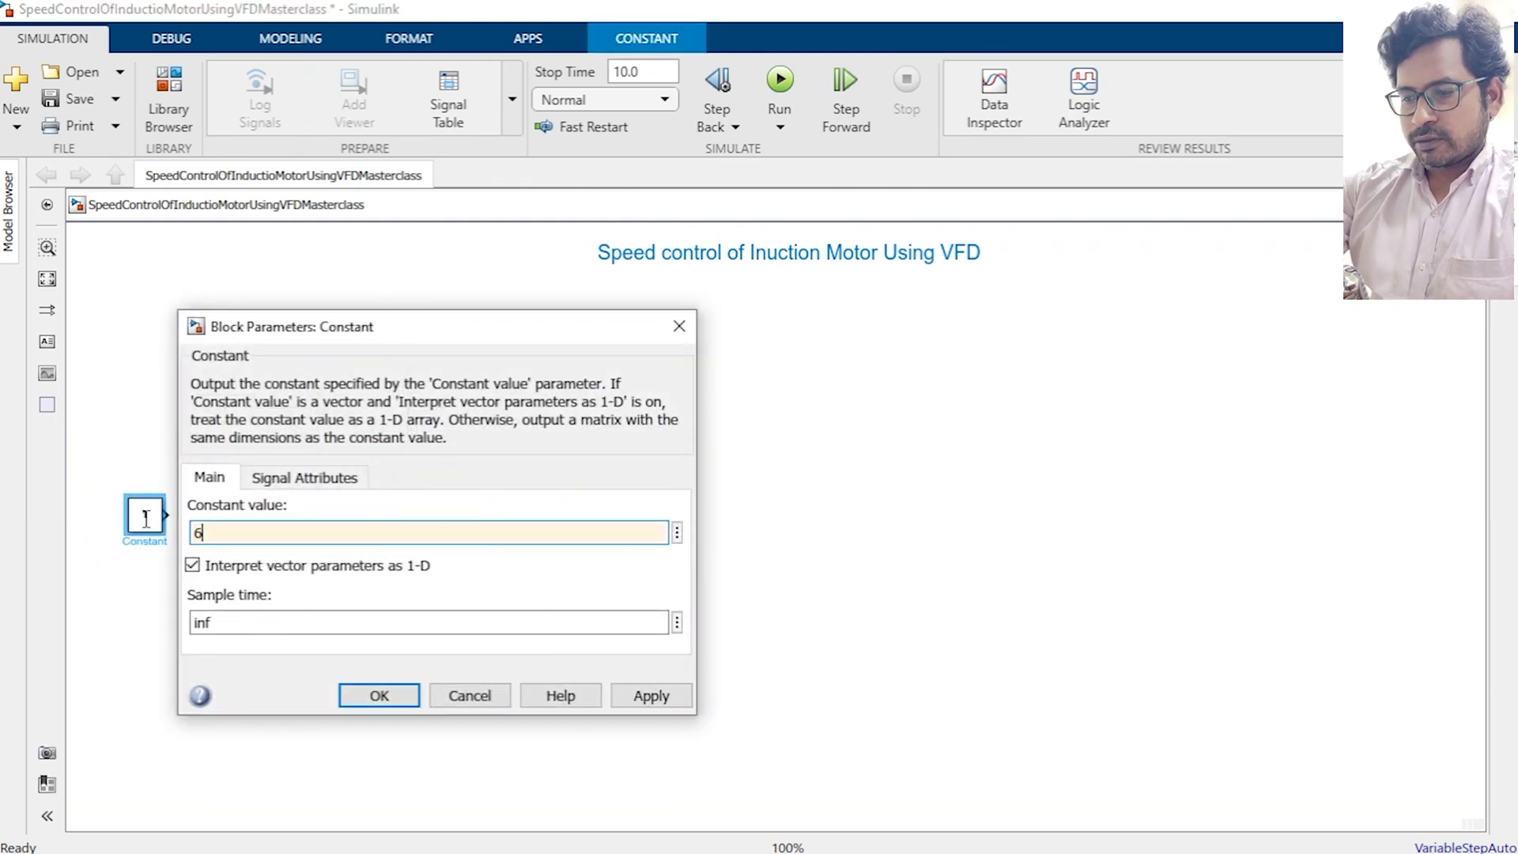
type("0")
key("Return")
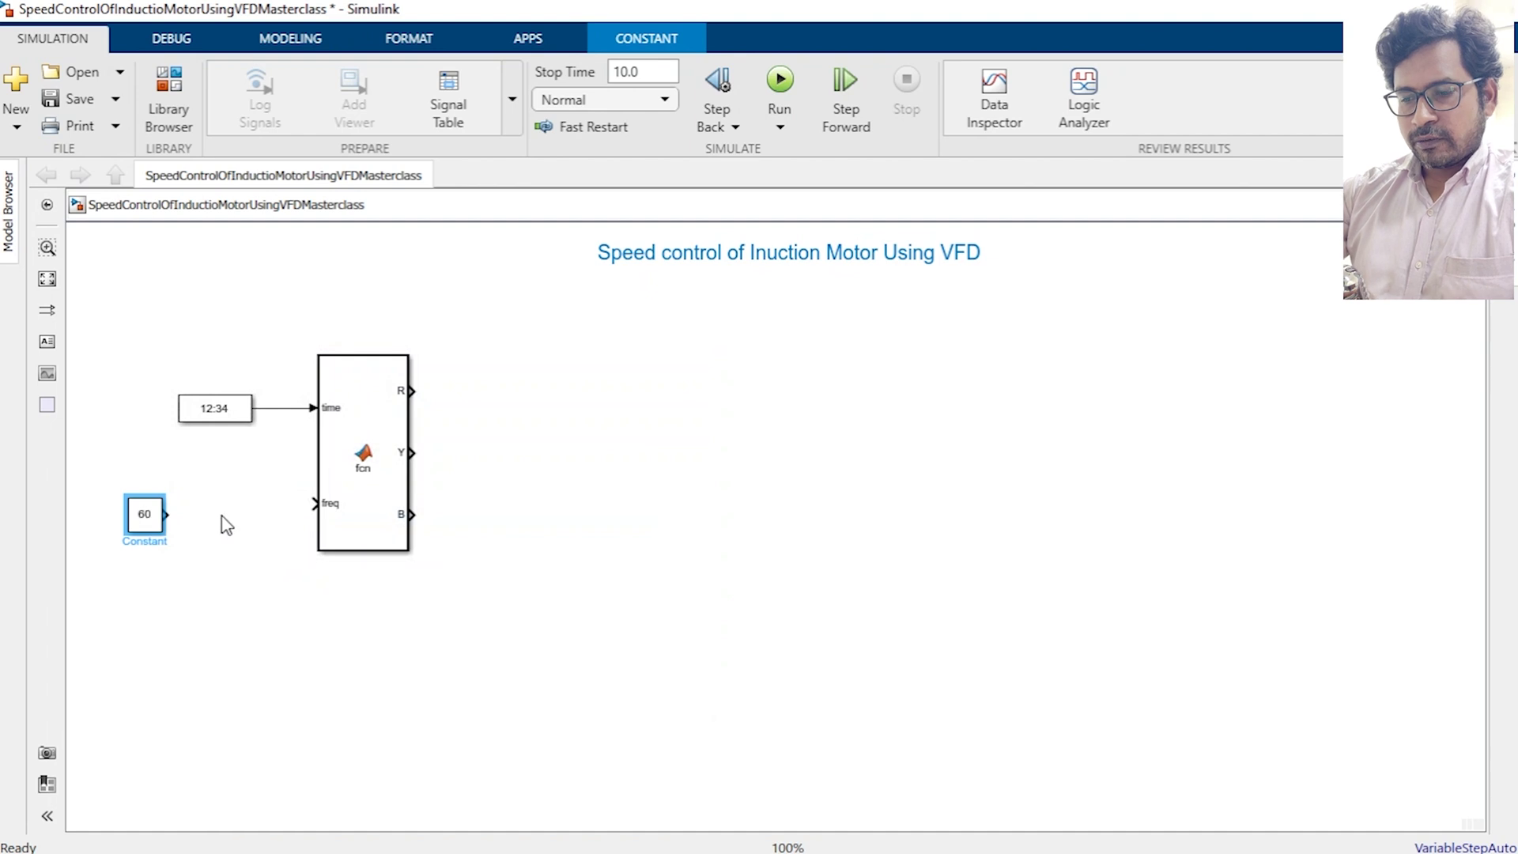
Insert a Slider Gain and route the Constant through it into freq.
double_click(222, 518)
type("sli")
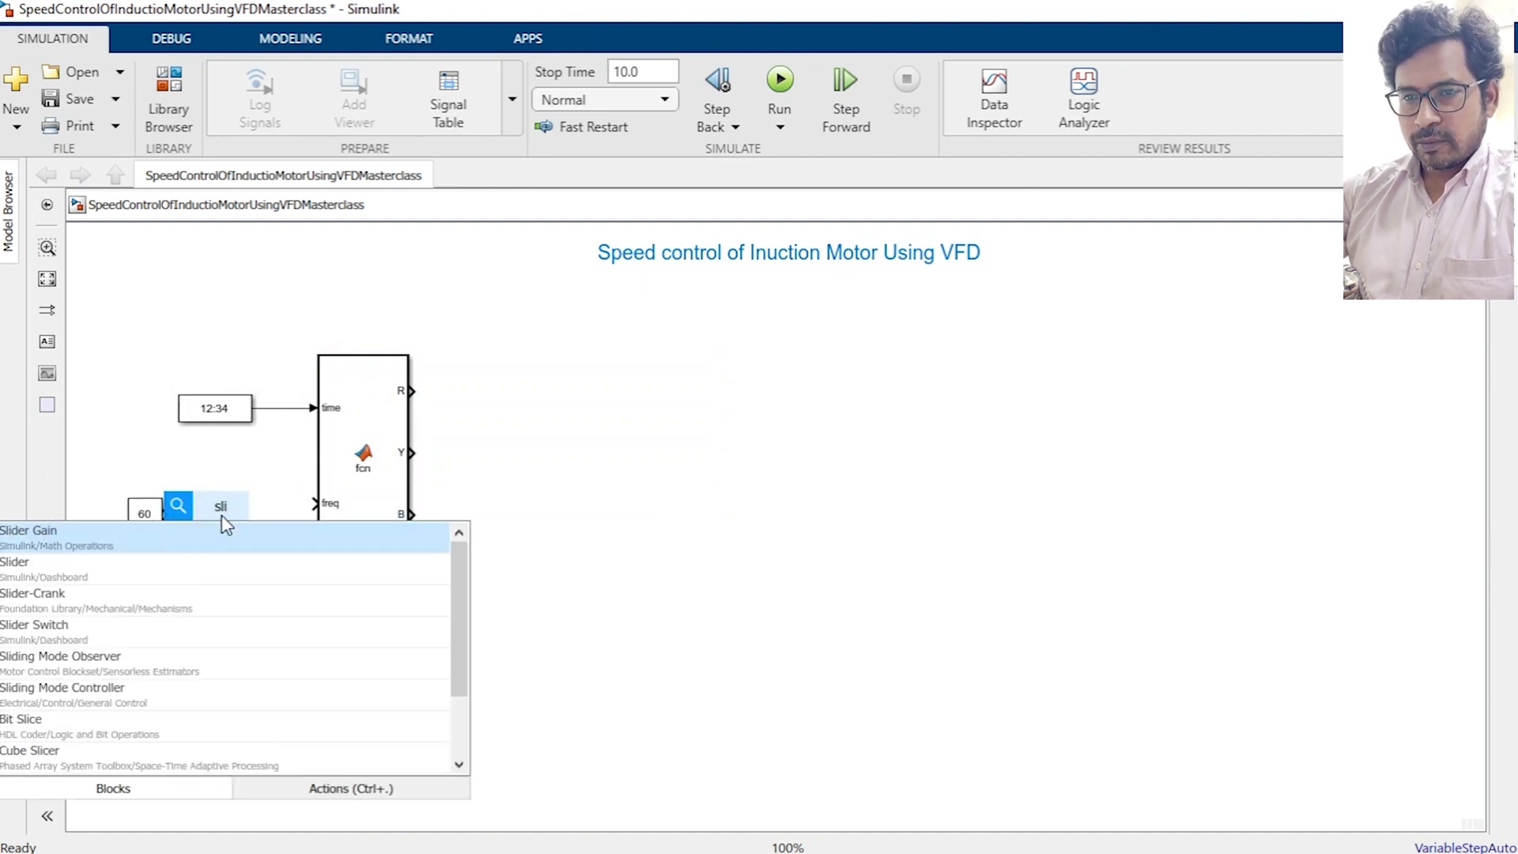
left_click(229, 533)
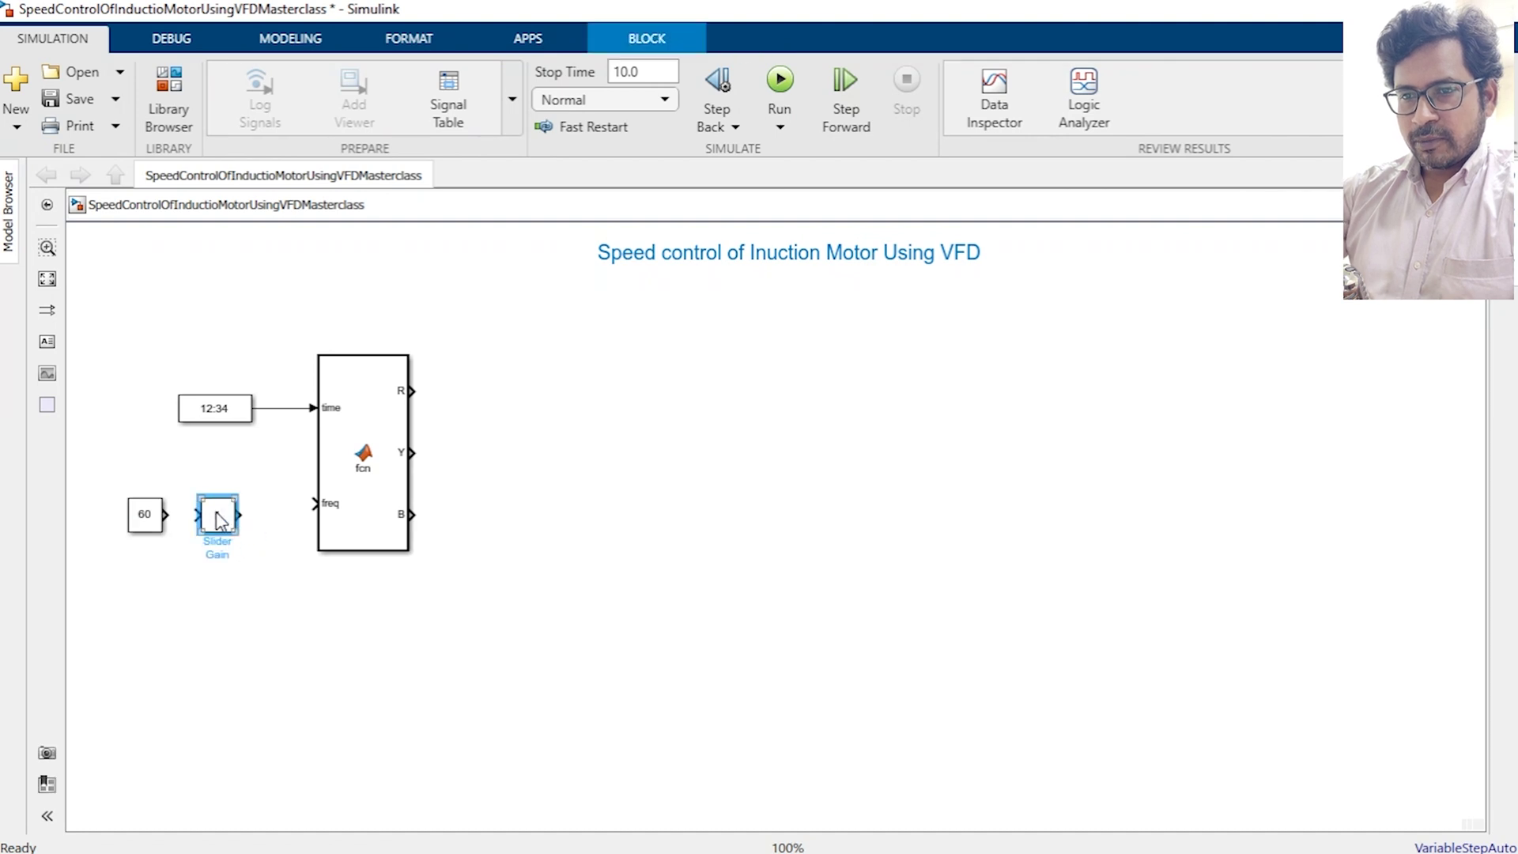
left_click(152, 520)
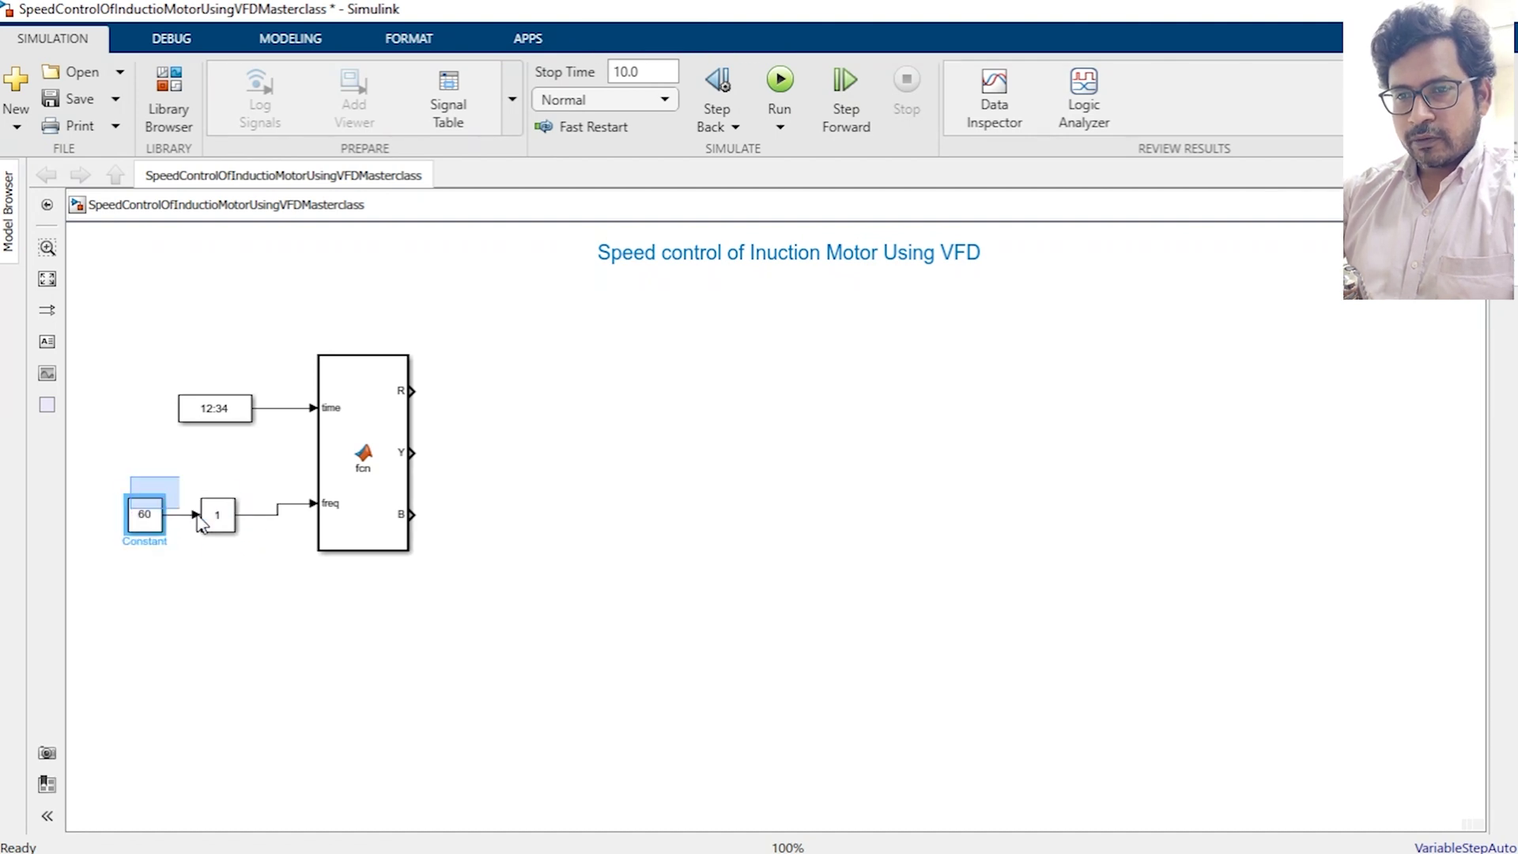
left_click(221, 526, "ctrl")
left_click_drag(235, 538, 235, 532)
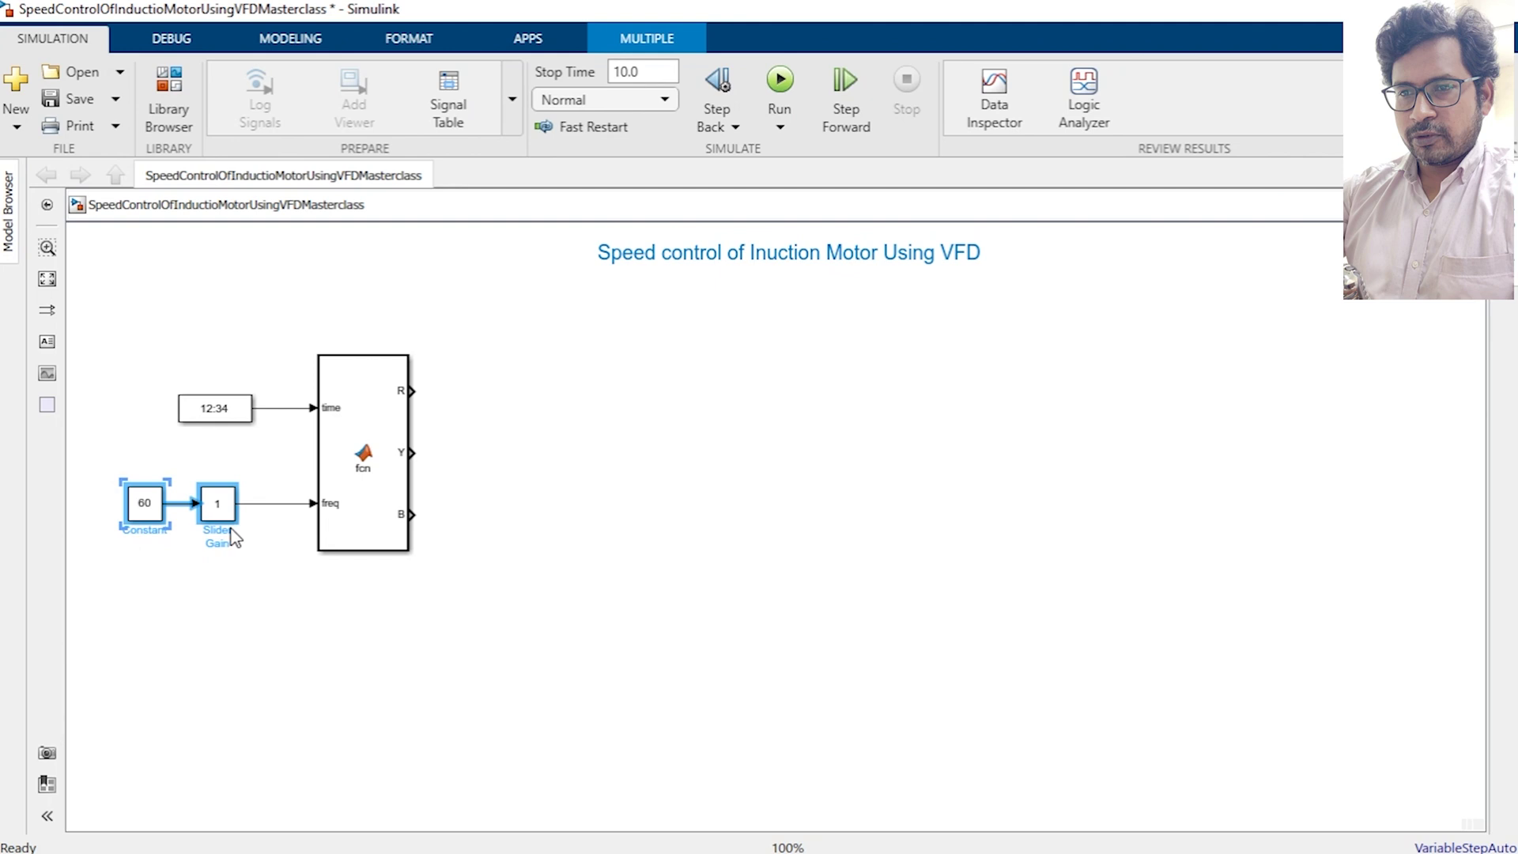
key("Right")
key("Right")
key("Right")
key("Right")
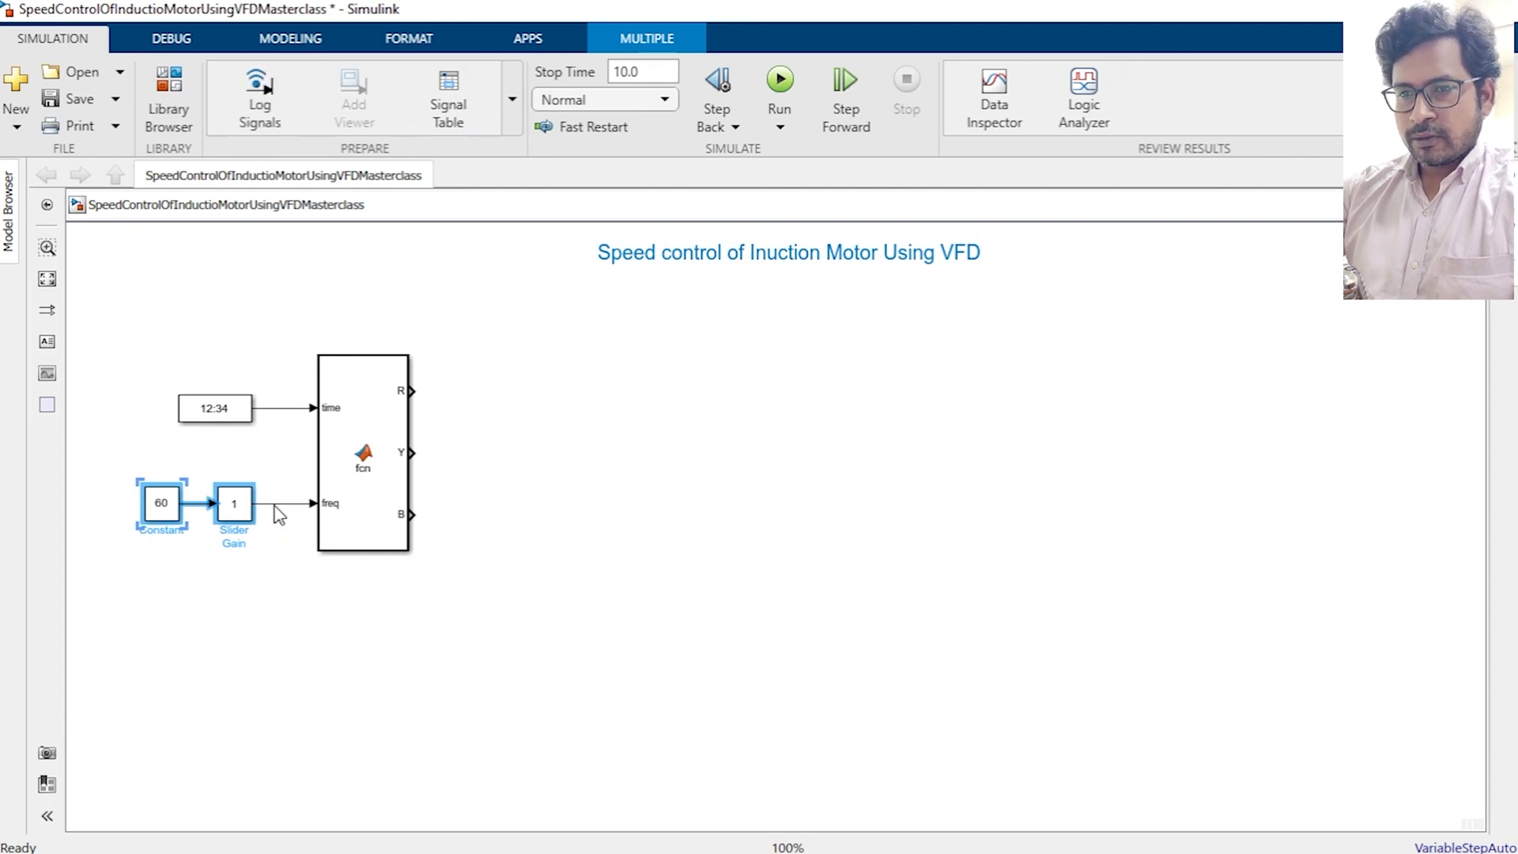
left_click(268, 557)
Set the Slider Gain's High limit to 2.
double_click(234, 504)
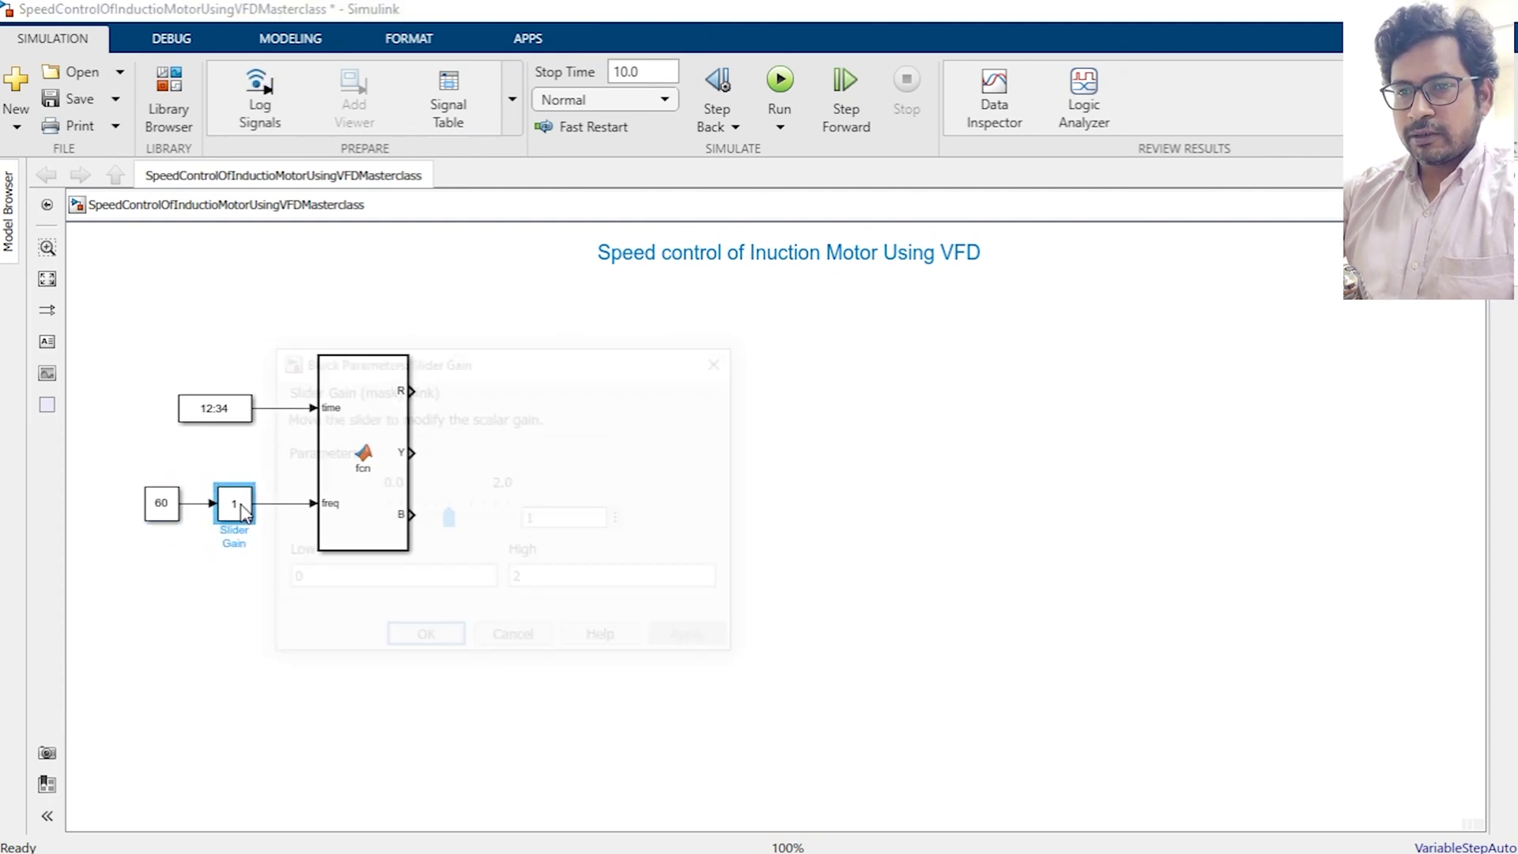
double_click(579, 580)
type("2")
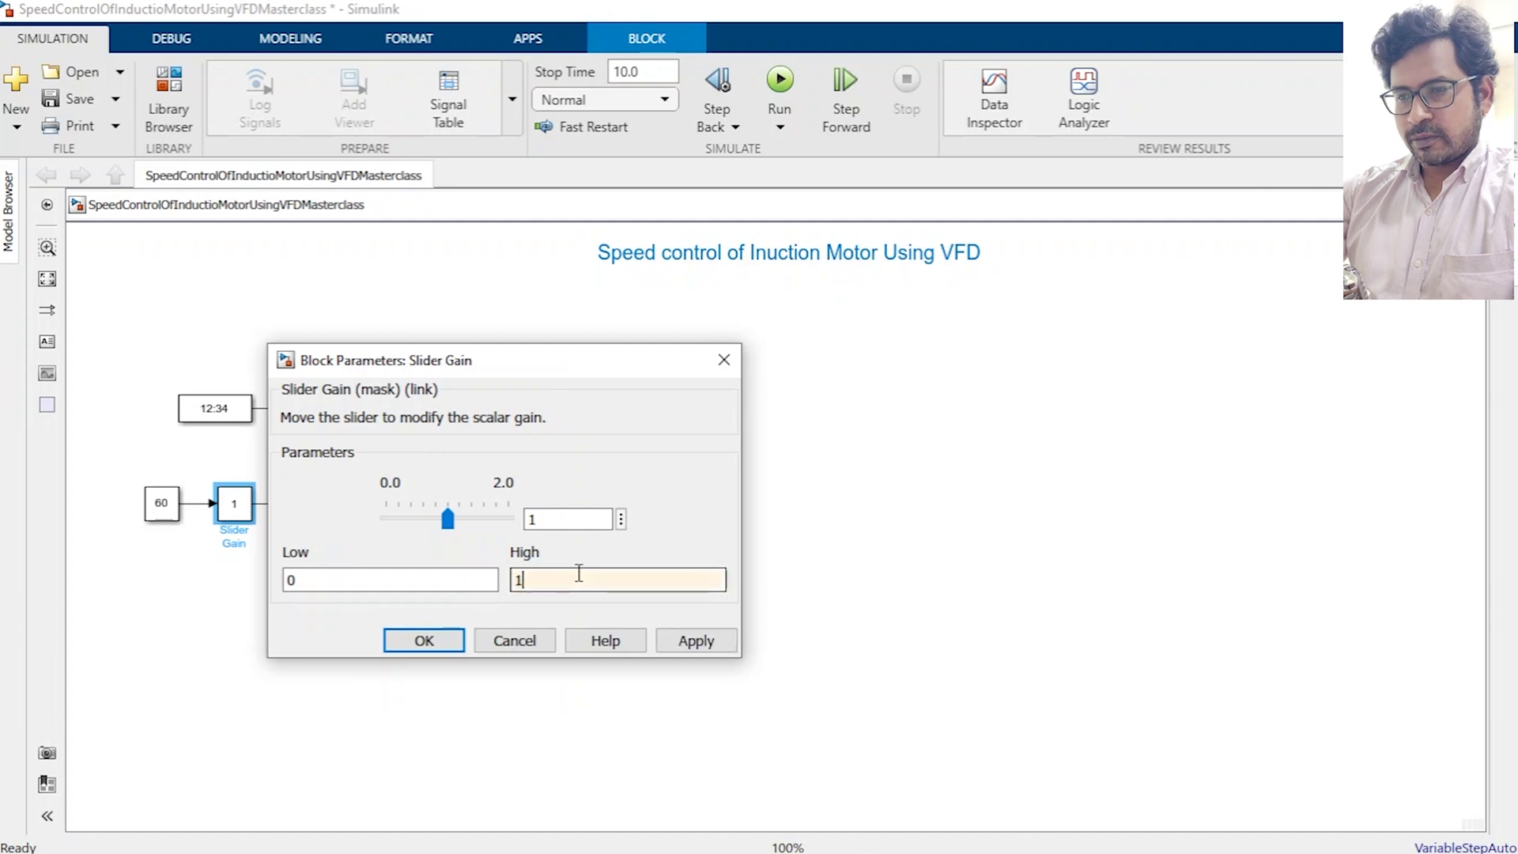
key("Return")
left_click(498, 512)
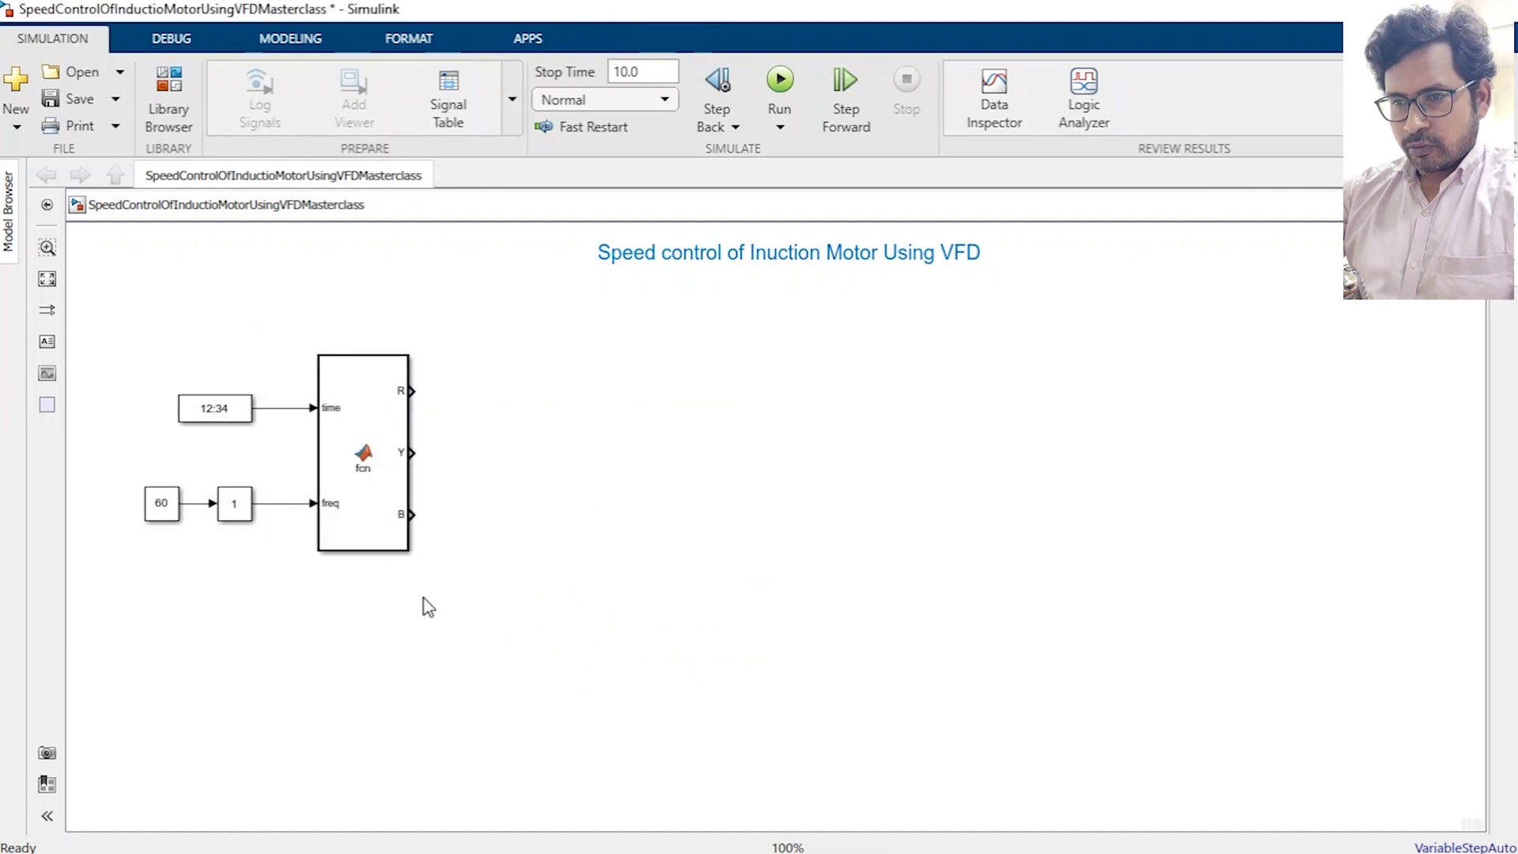
Insert a Repeating Sequence block below the diagram.
double_click(376, 645)
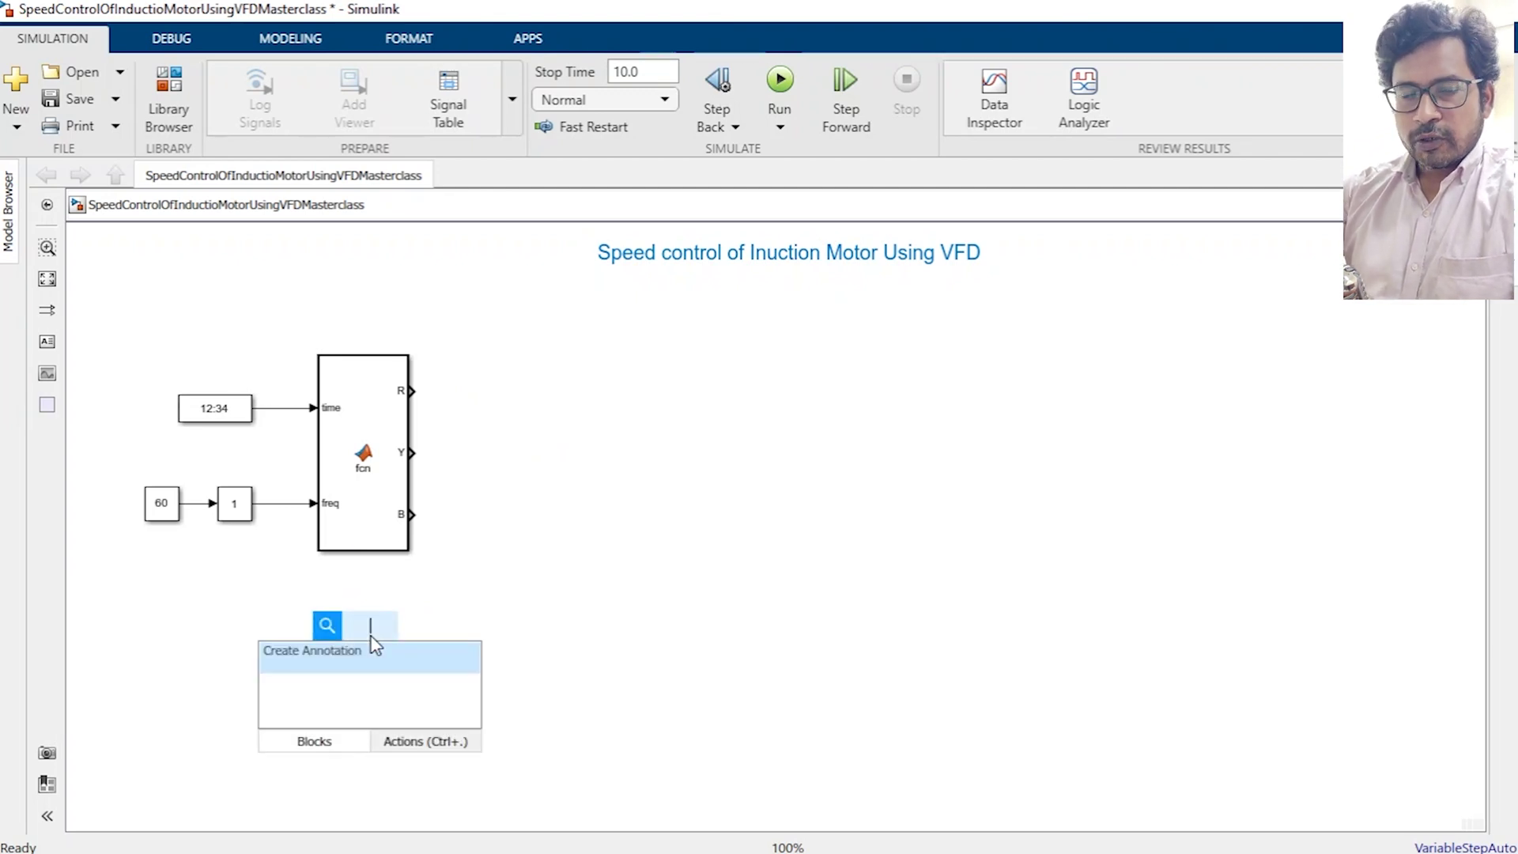
type("re")
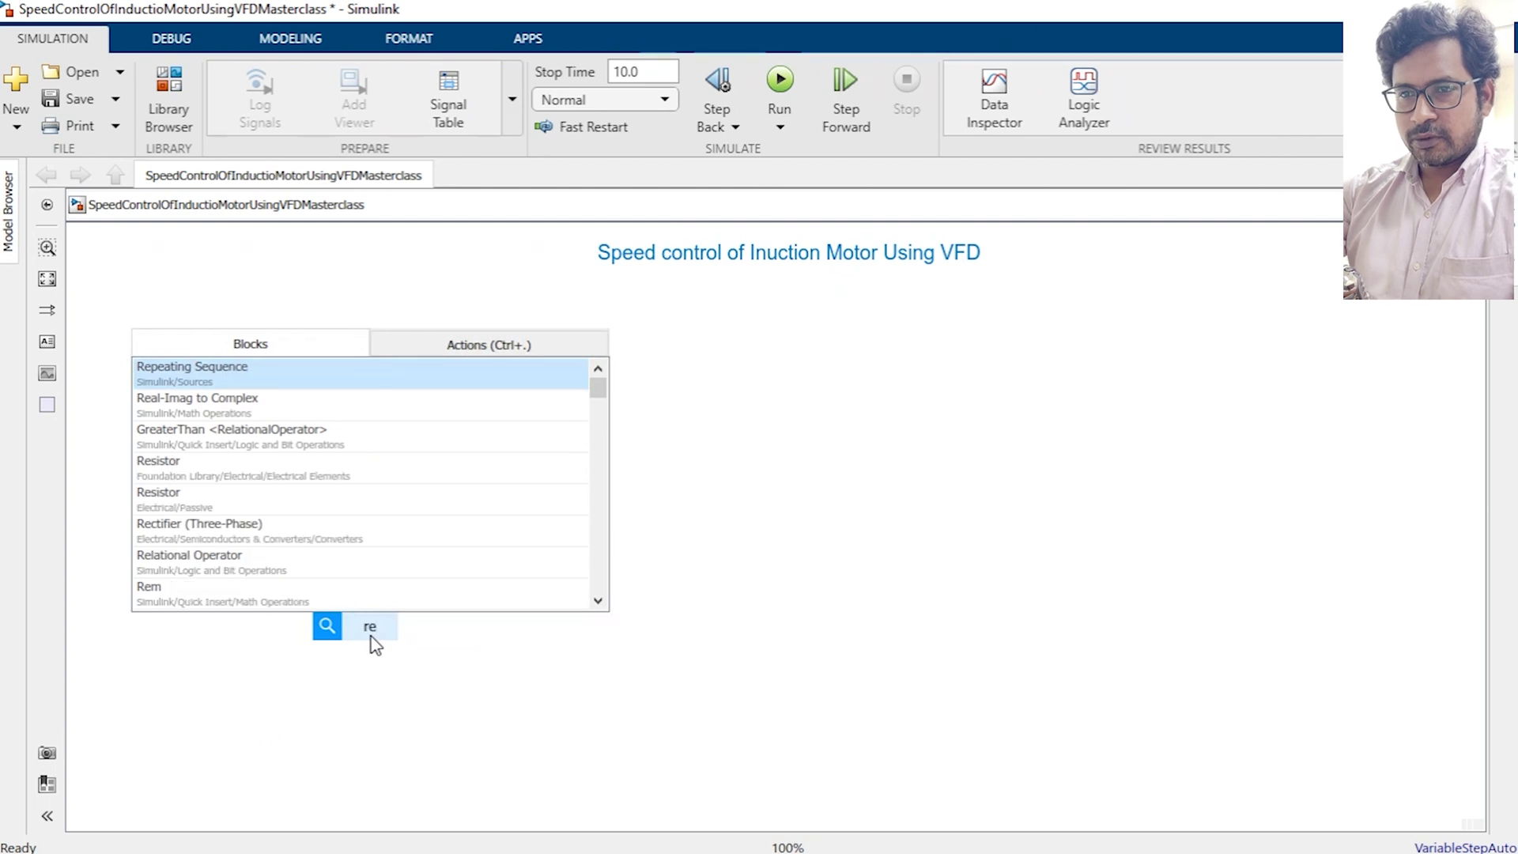
key("Return")
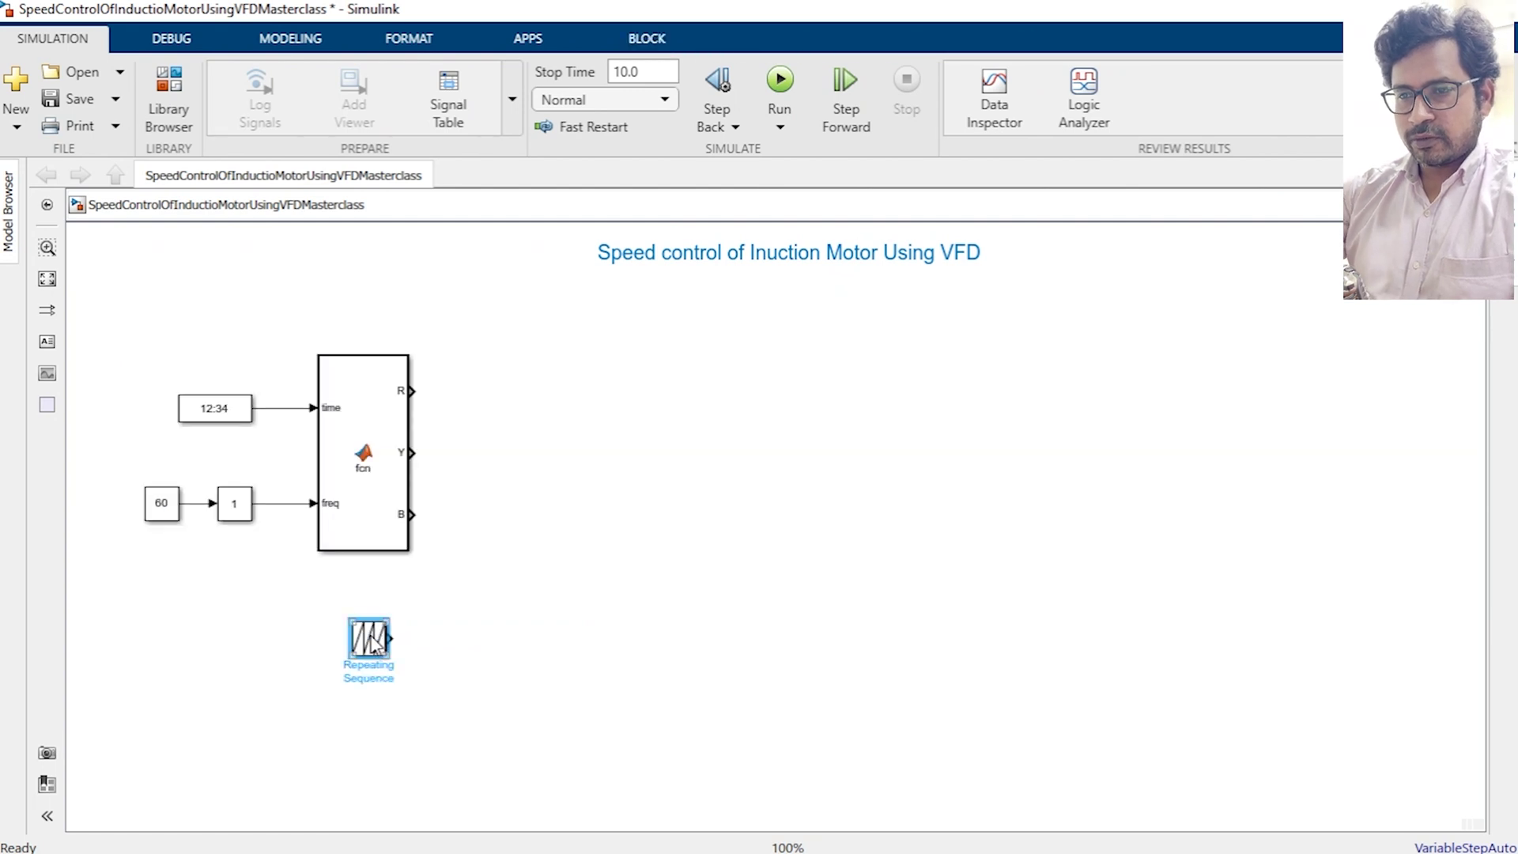
Set its time values to [0 .25 .5 .75 1] and output values to [0 1 0 -1 0].
double_click(370, 639)
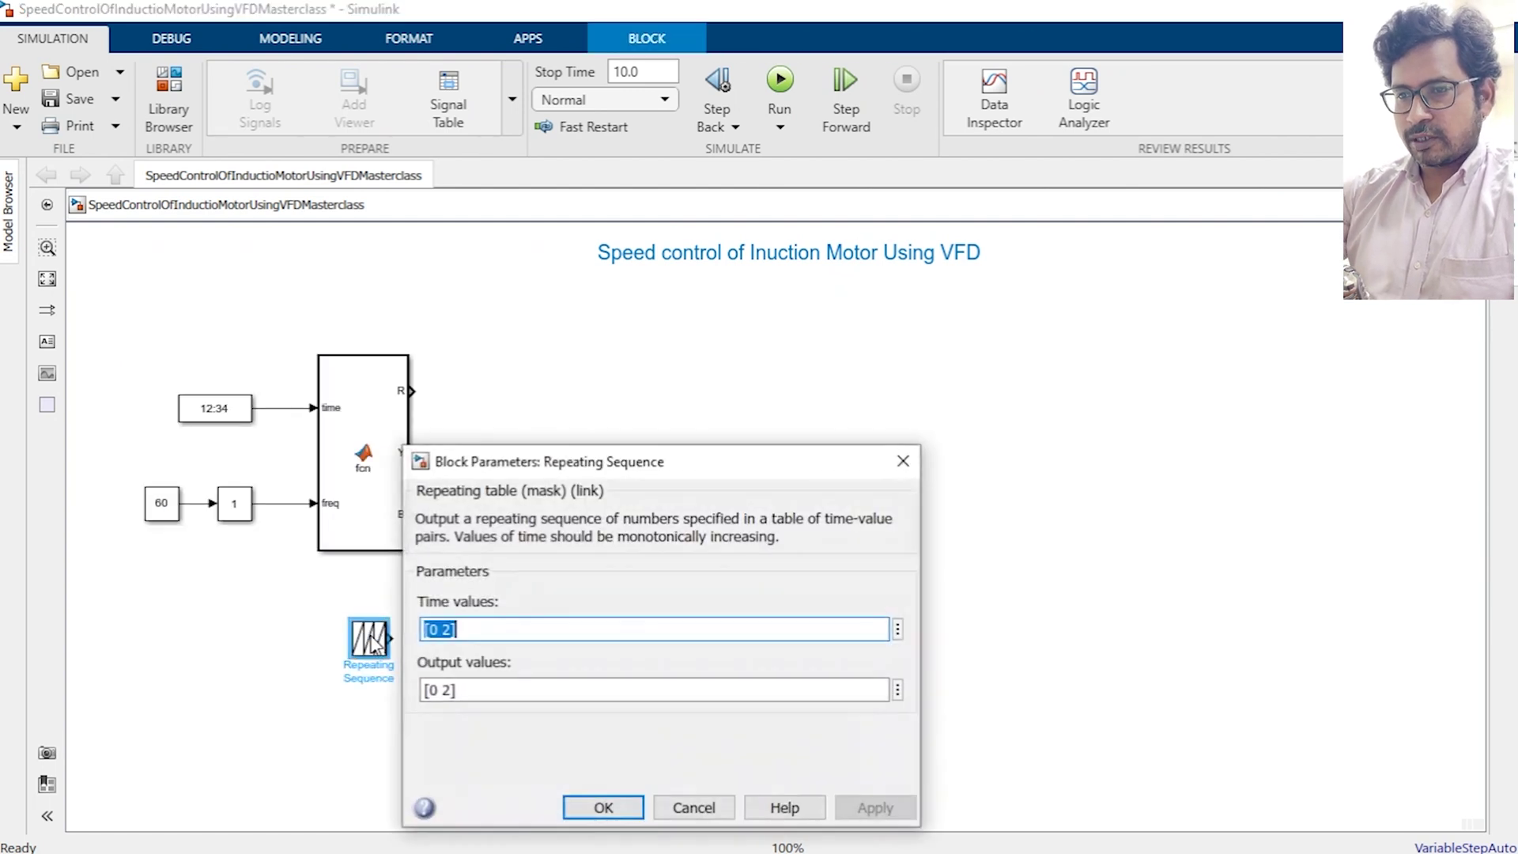
left_click(538, 629)
key("Left")
key("BackSpace")
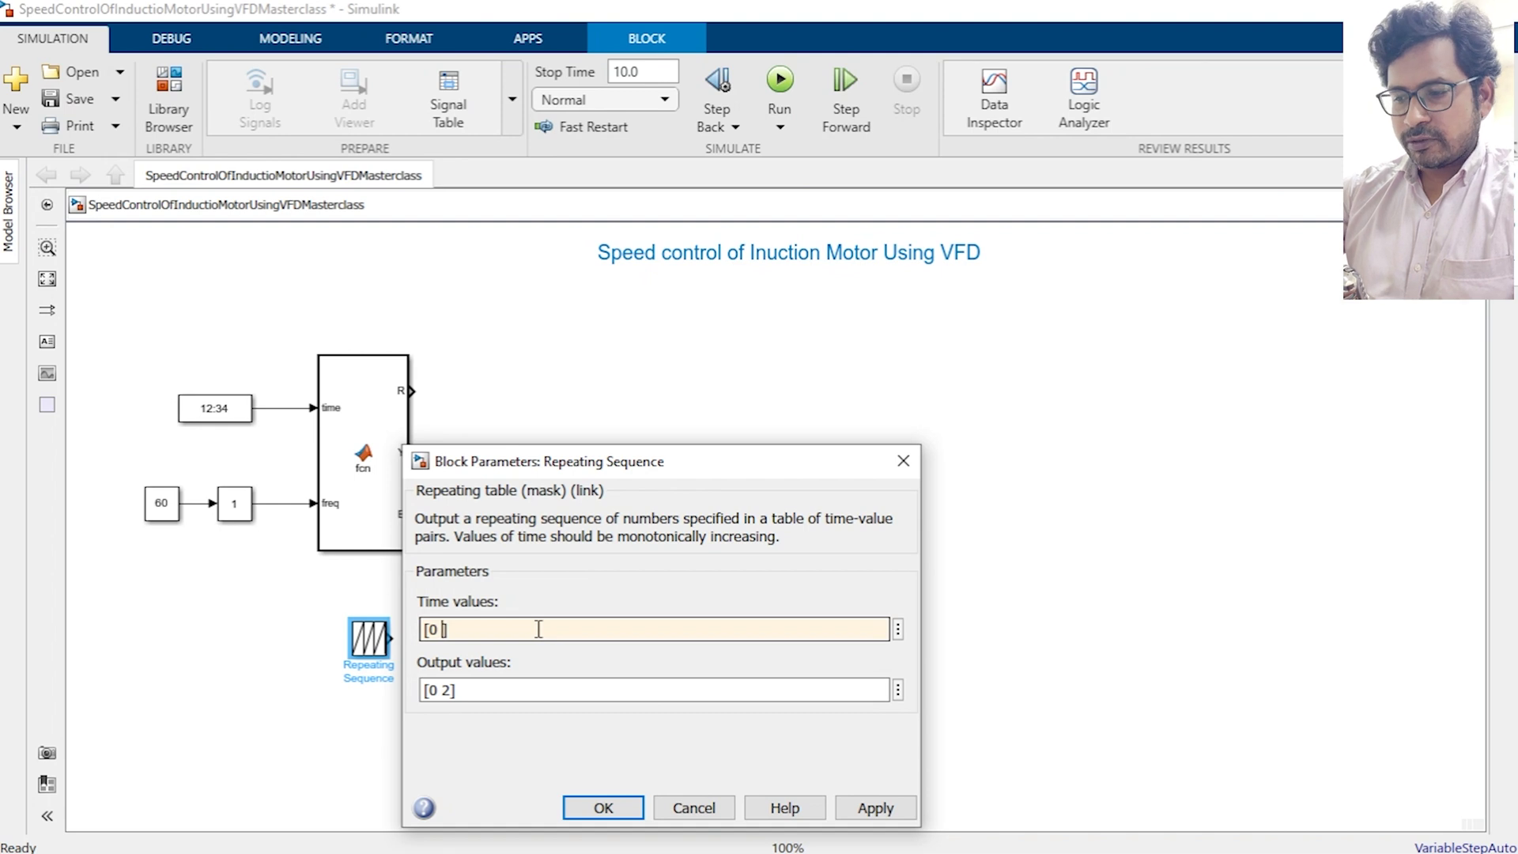
type(".25 ")
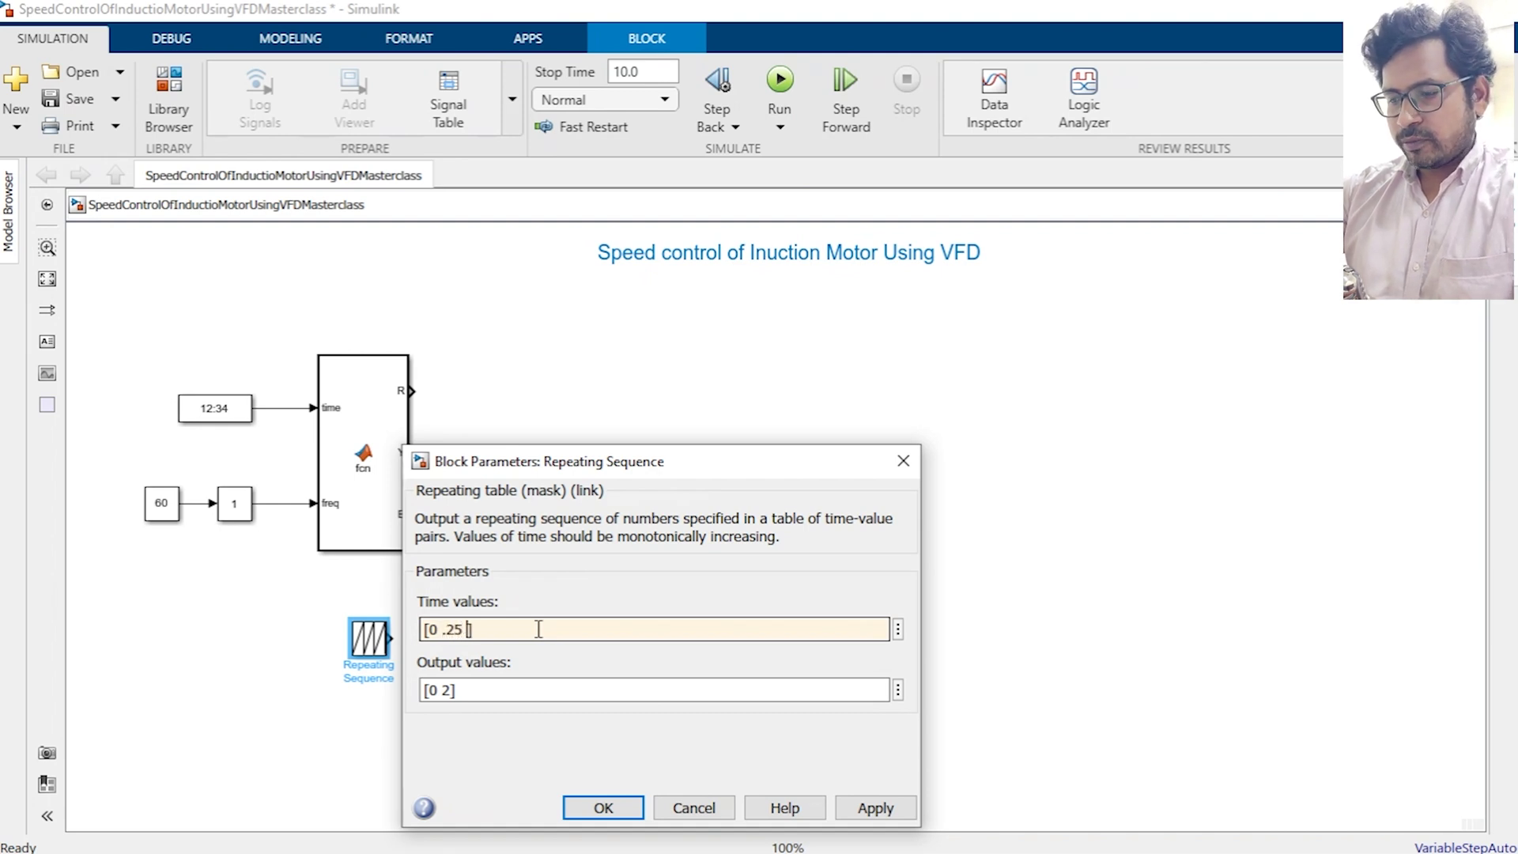
type(".5 .7")
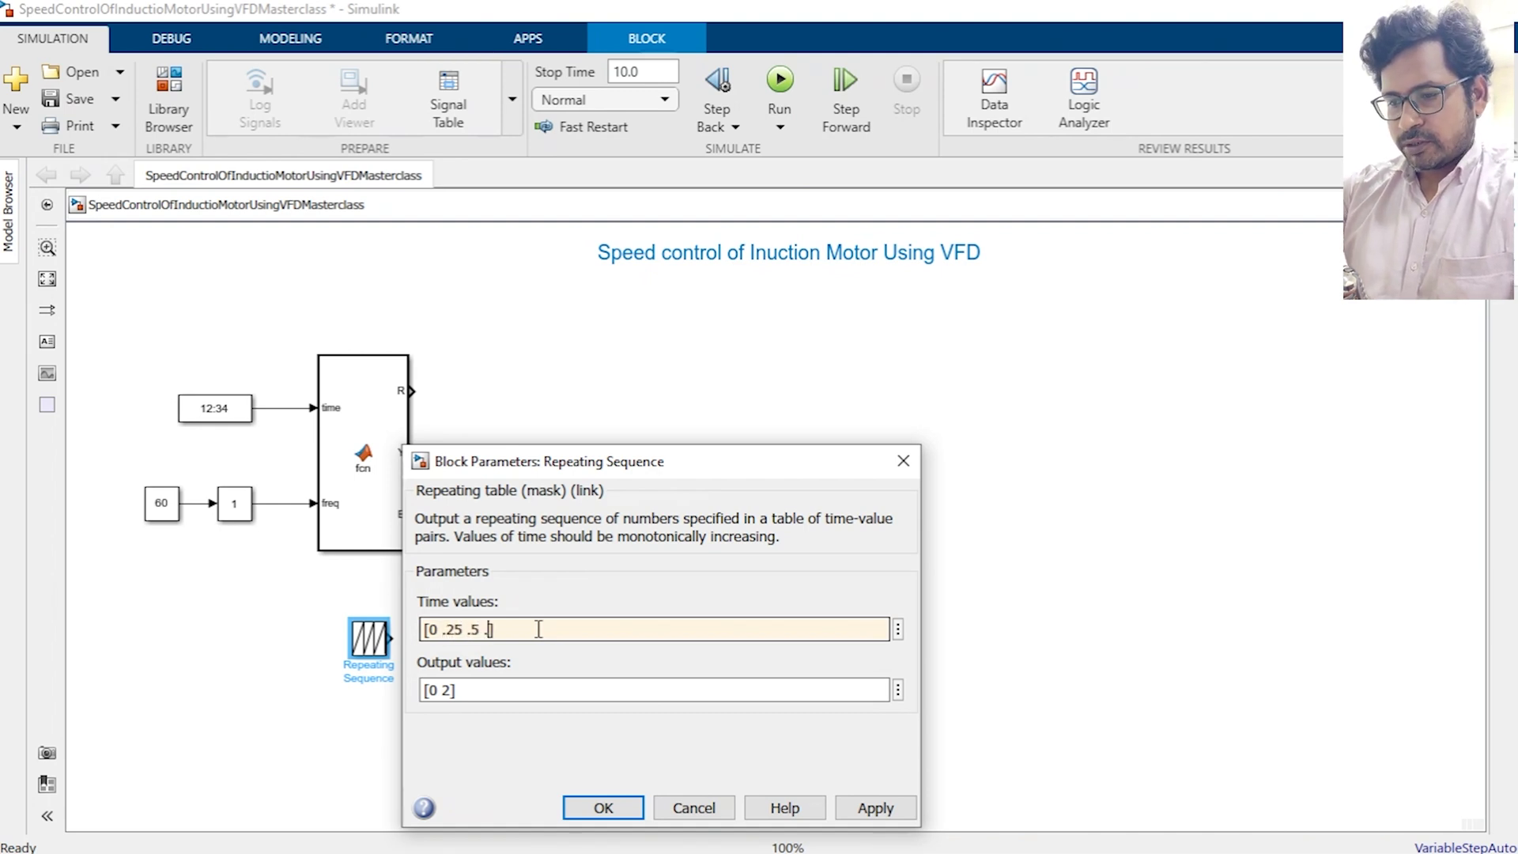
type("5 1")
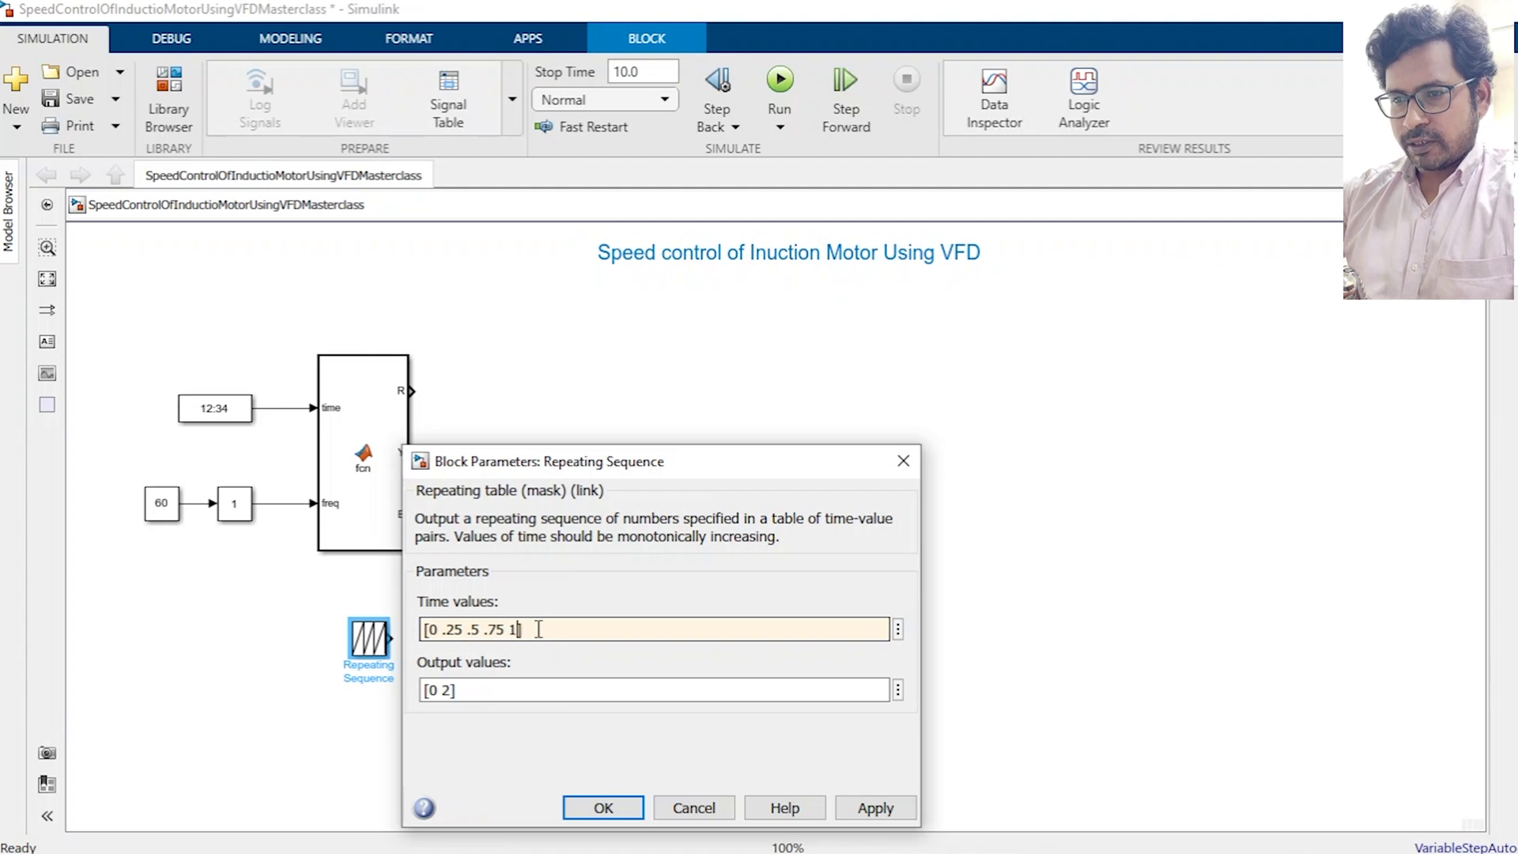
left_click(491, 691)
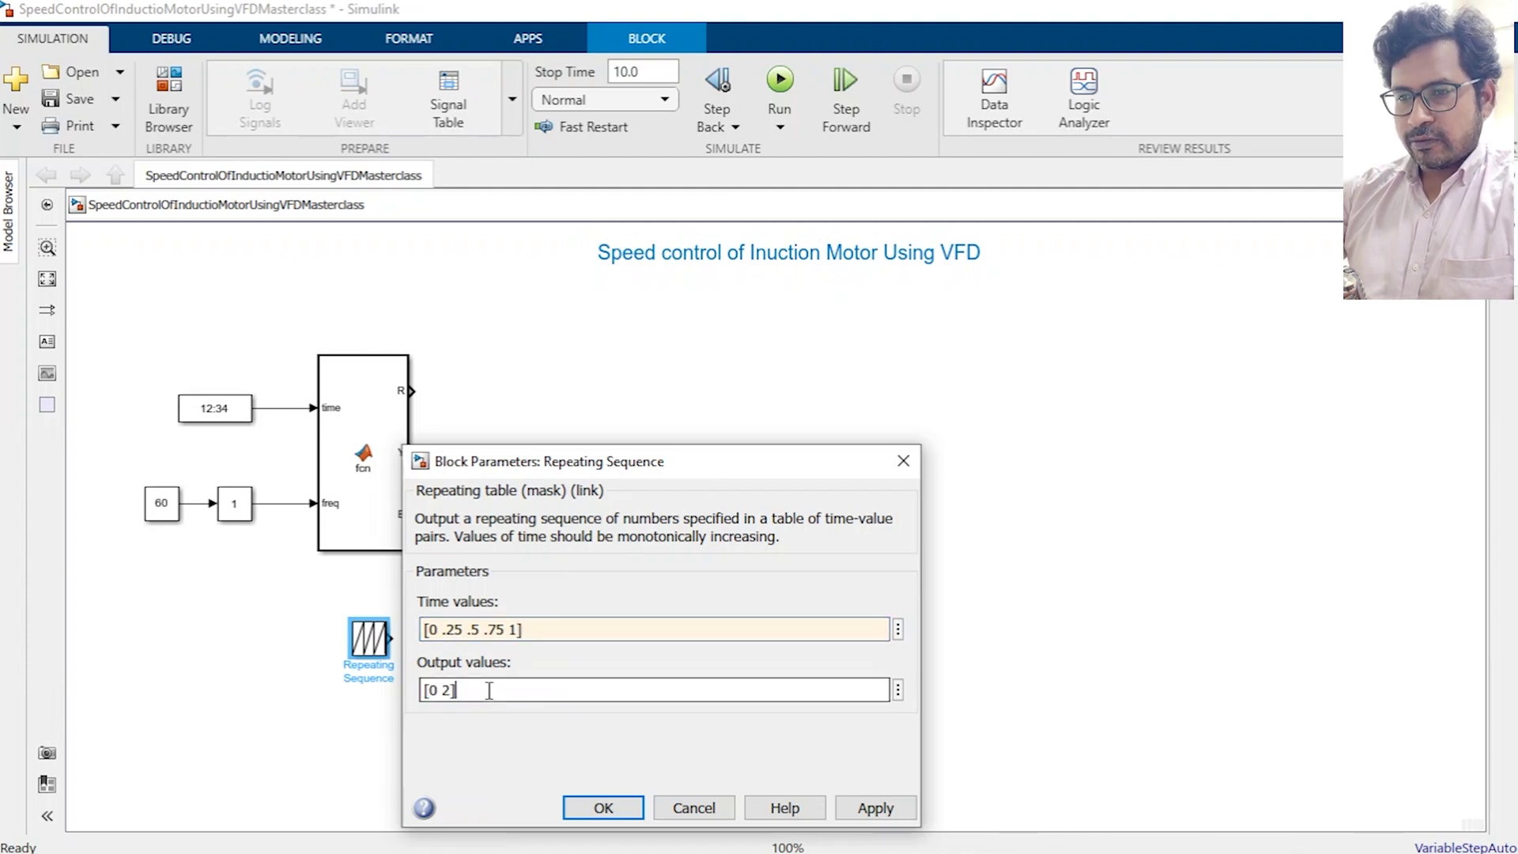
key("BackSpace")
type("1 ")
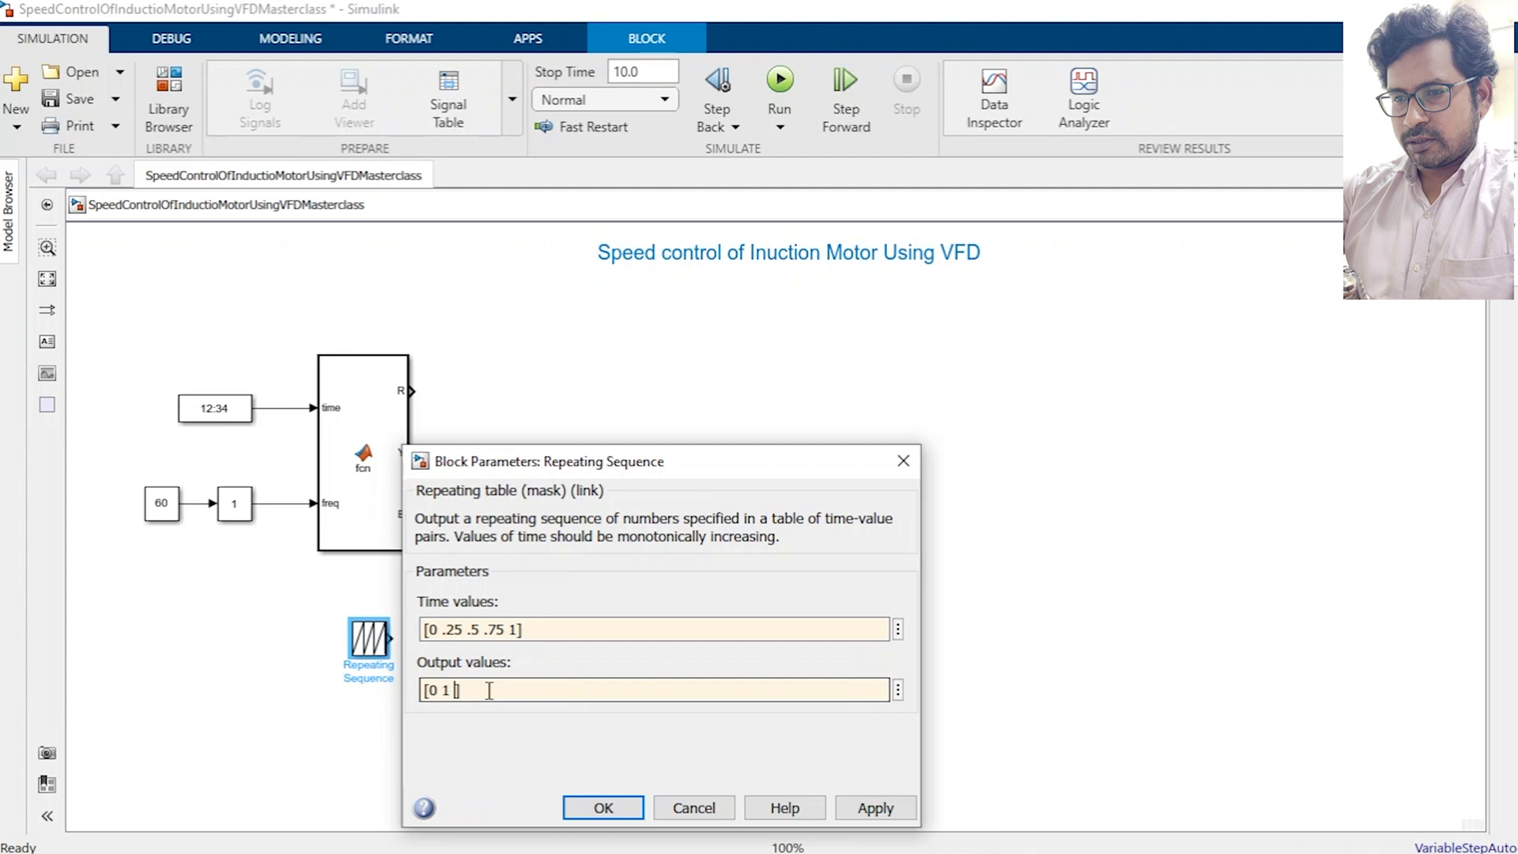
type("0 -1 ")
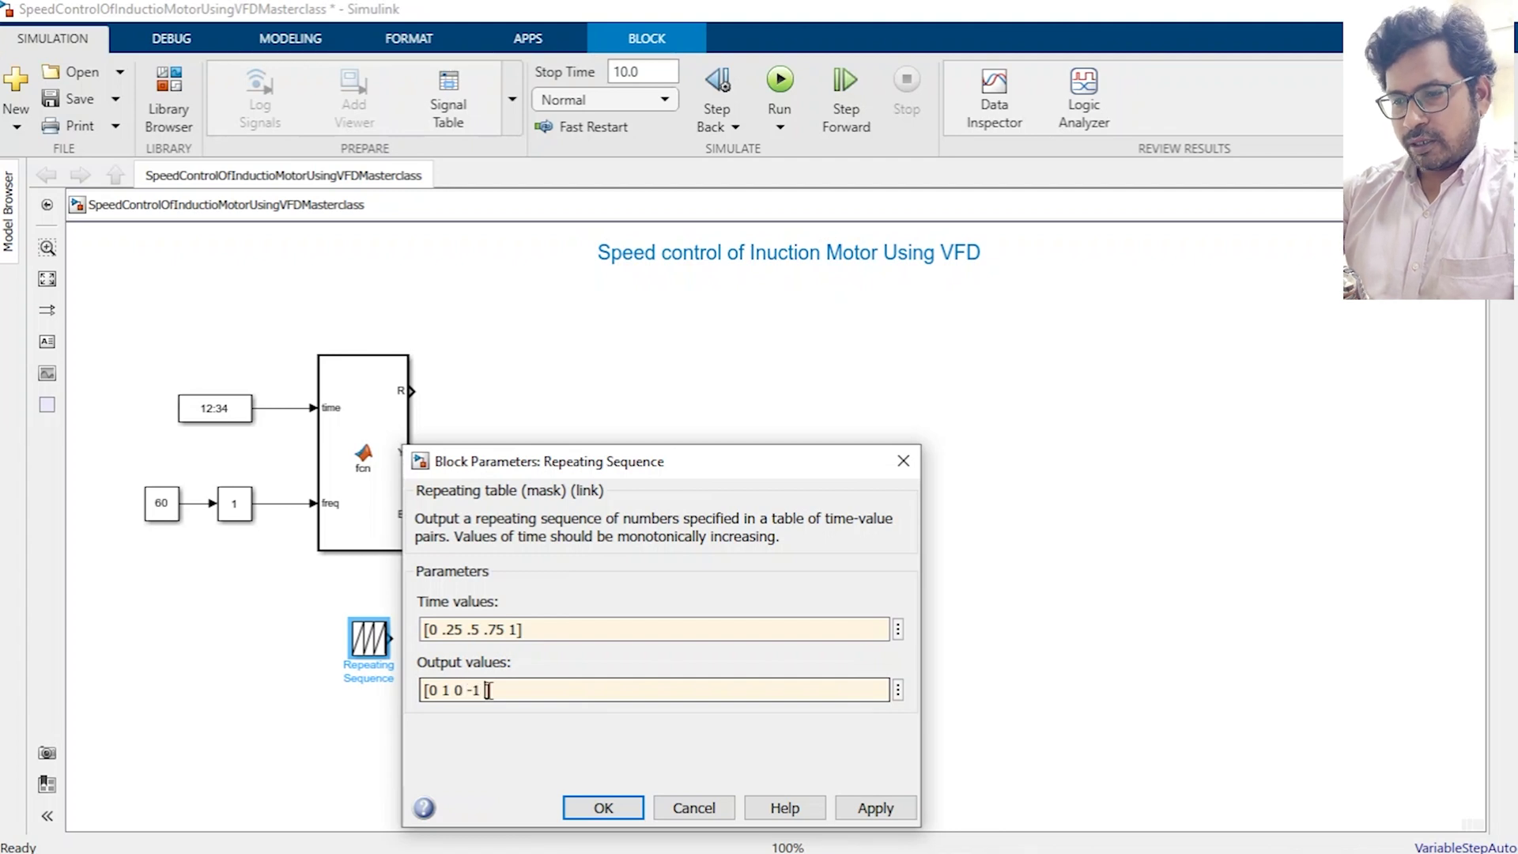
type("0")
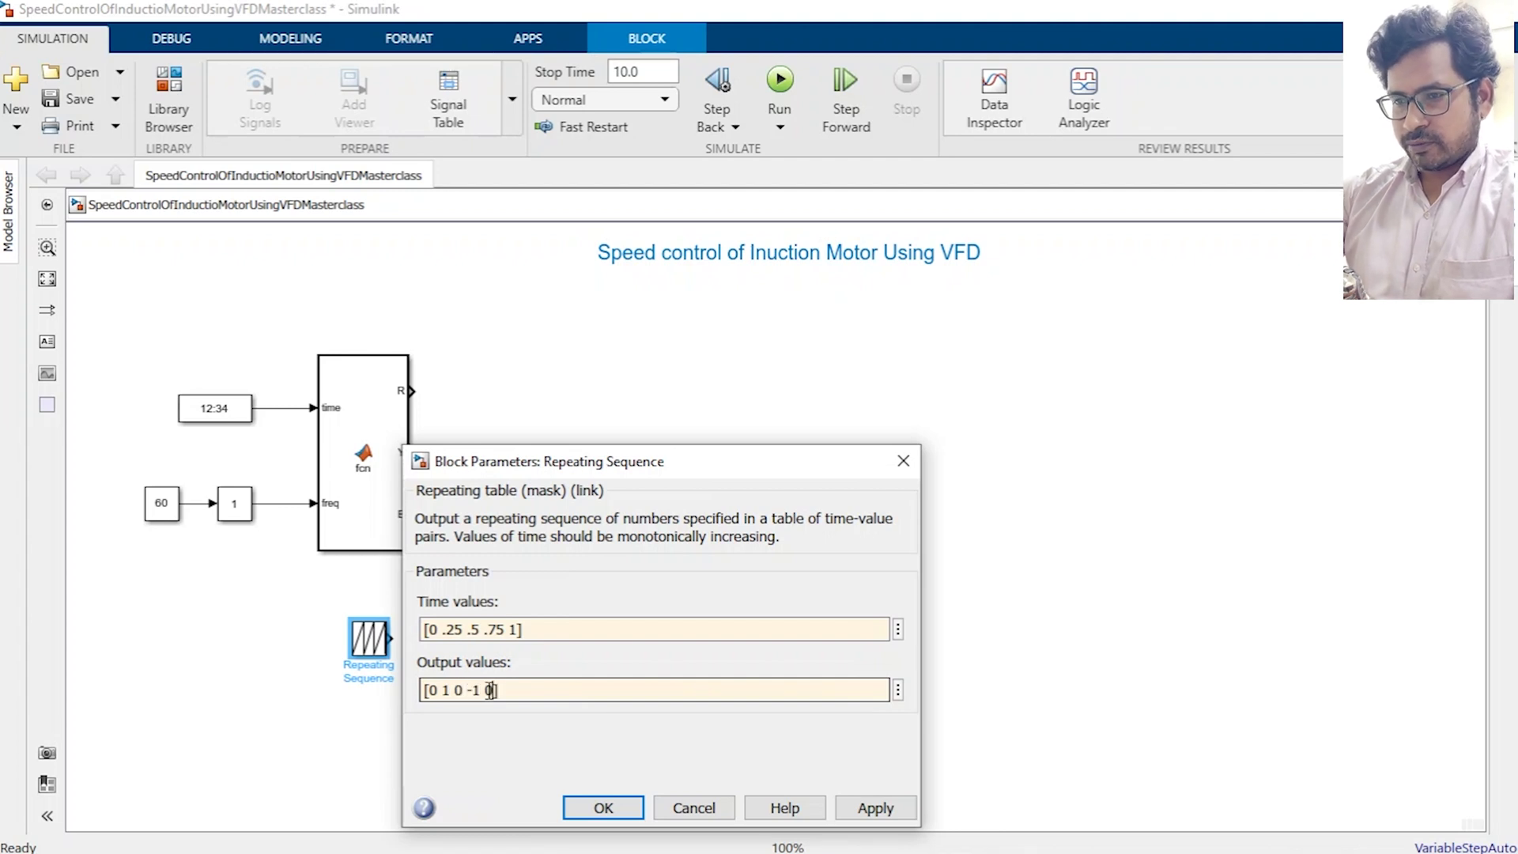
left_click(620, 803)
left_click(570, 499)
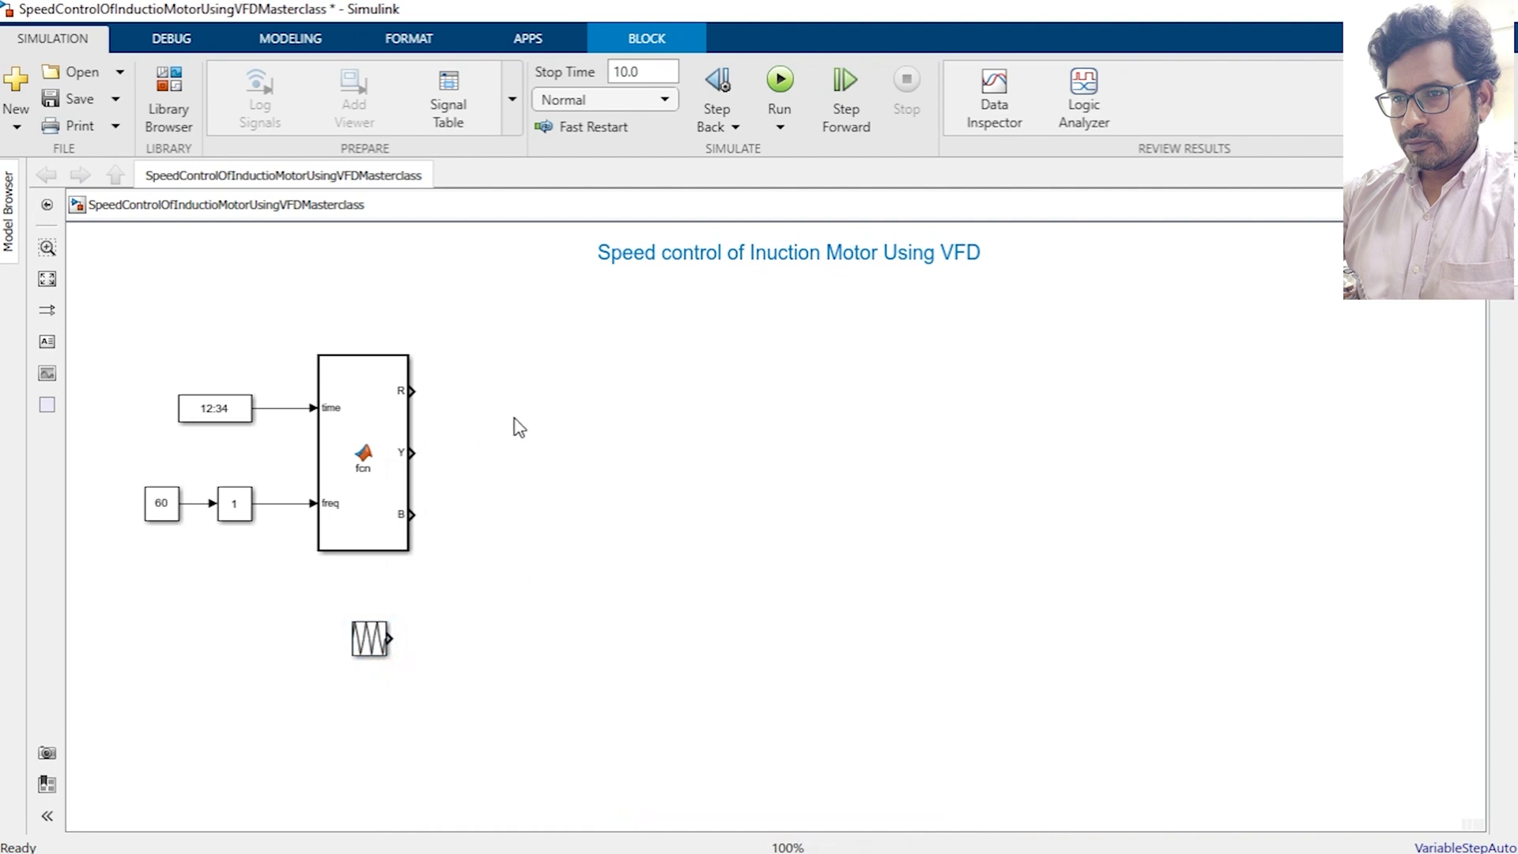
Insert a GreaterThan comparator beside the R output.
double_click(583, 408)
type("gre")
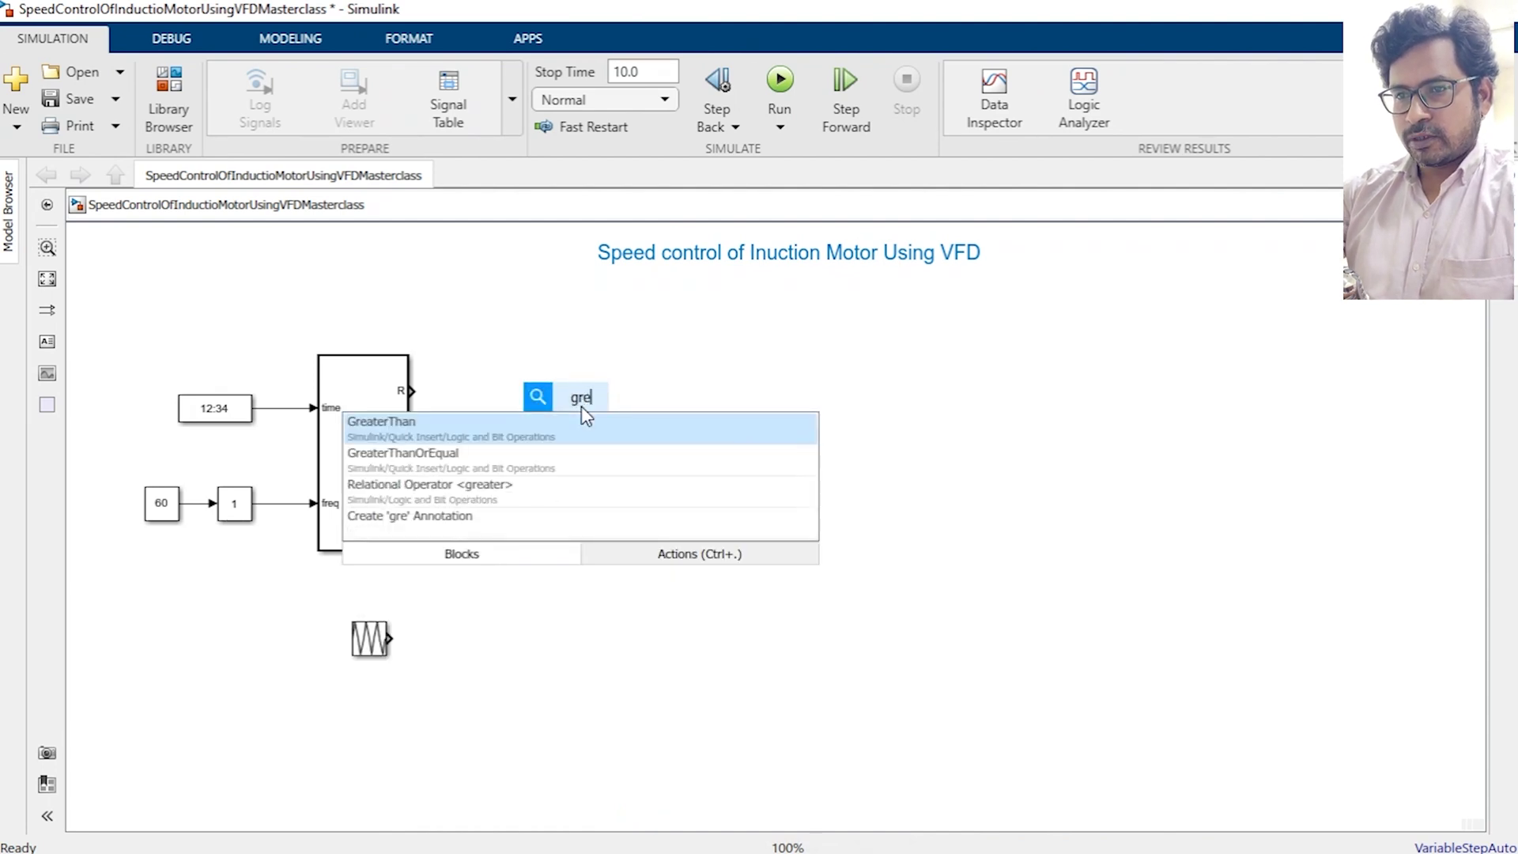
key("Return")
left_click_drag(581, 405, 475, 407)
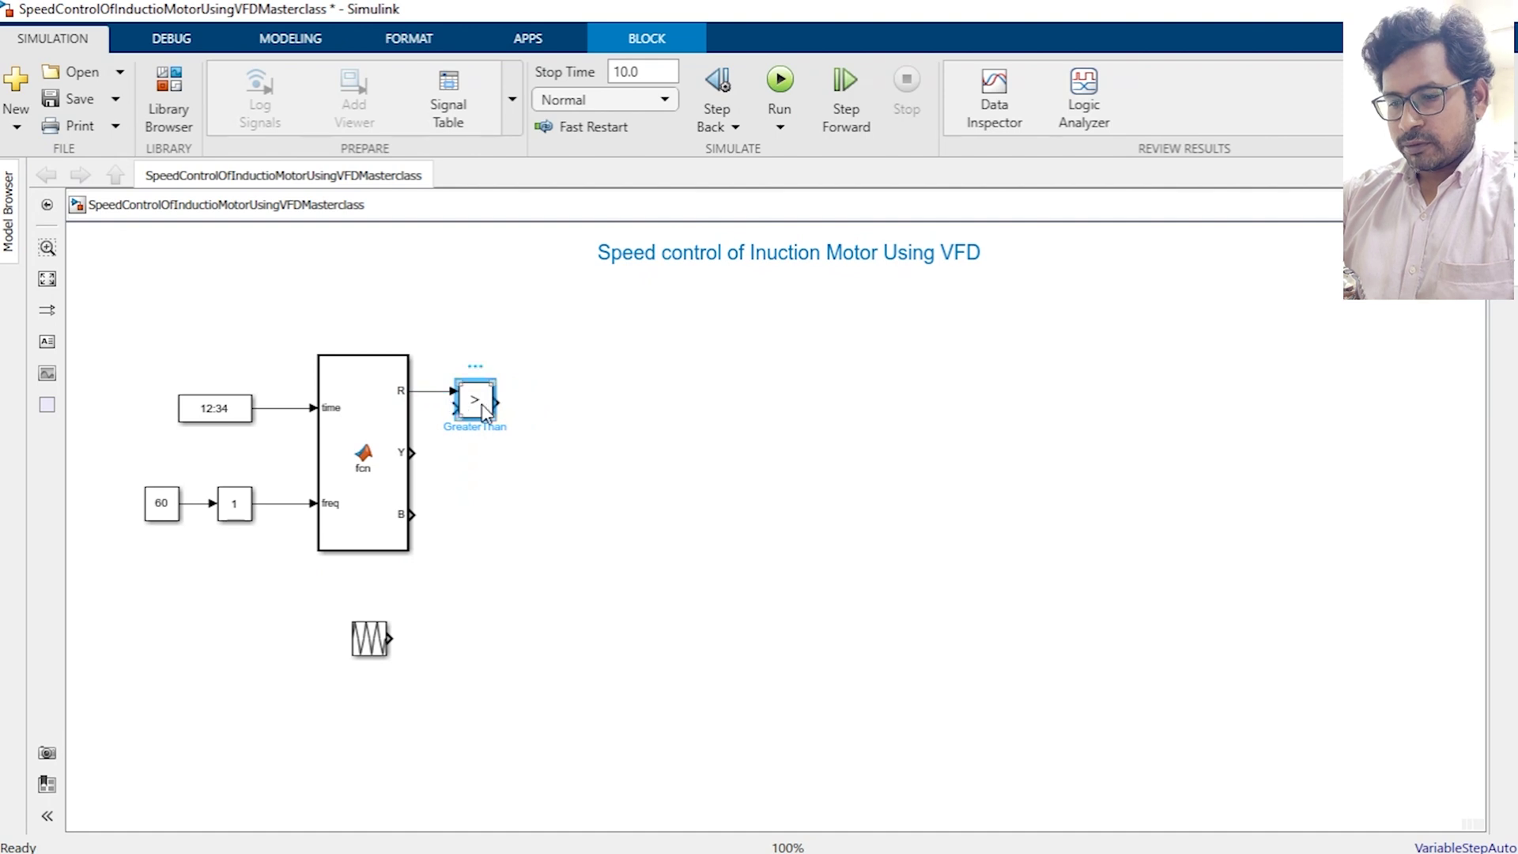
Add comparator copies for Y and B and wire the Repeating Sequence into their second inputs.
left_click(481, 484)
key("ctrl+v")
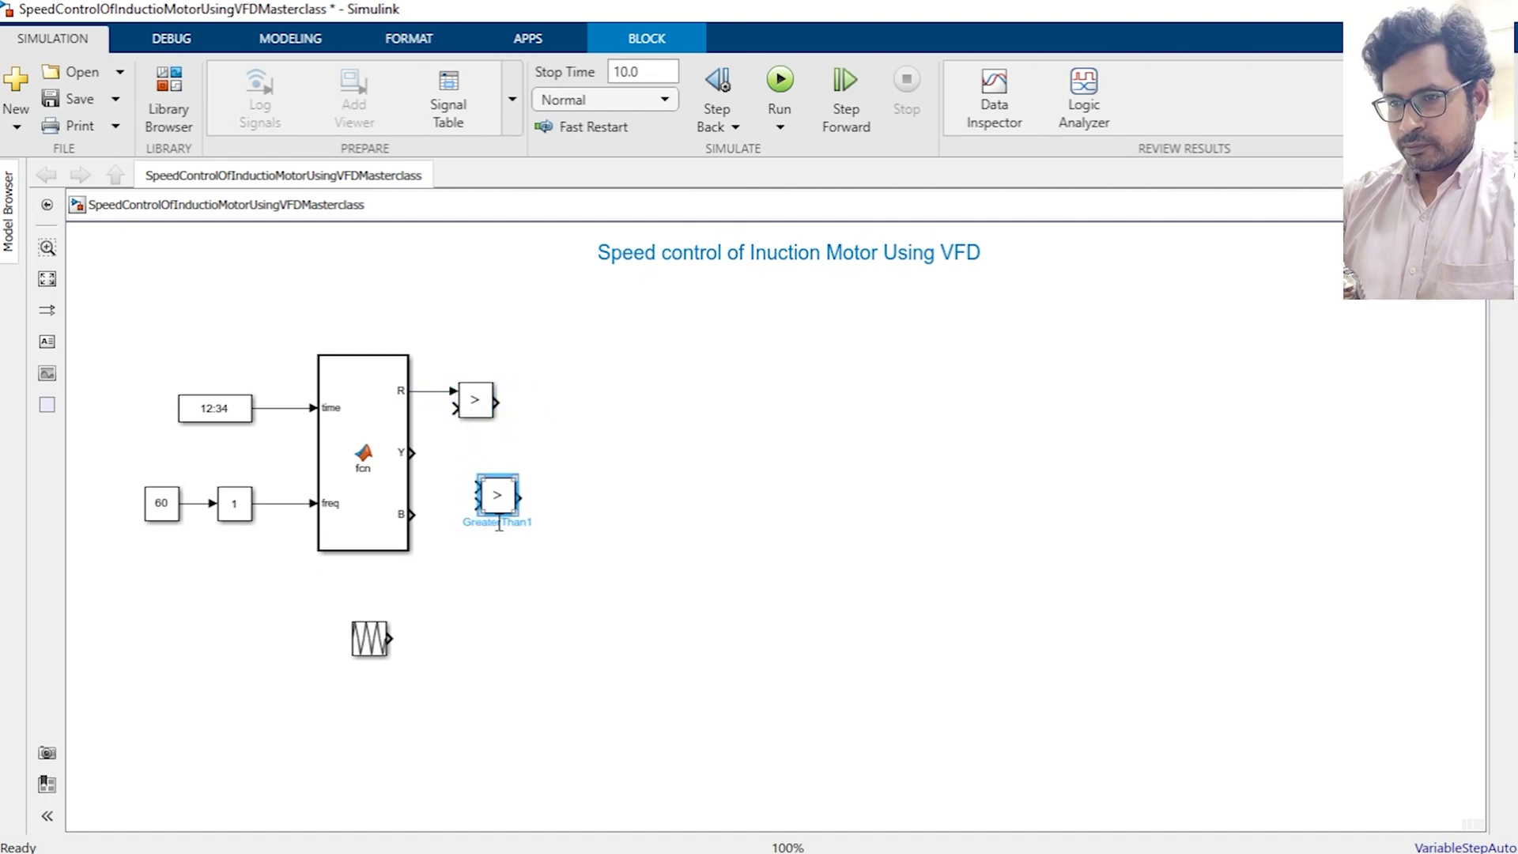
key("ctrl+v")
left_click_drag(500, 496, 478, 462)
left_click(530, 581)
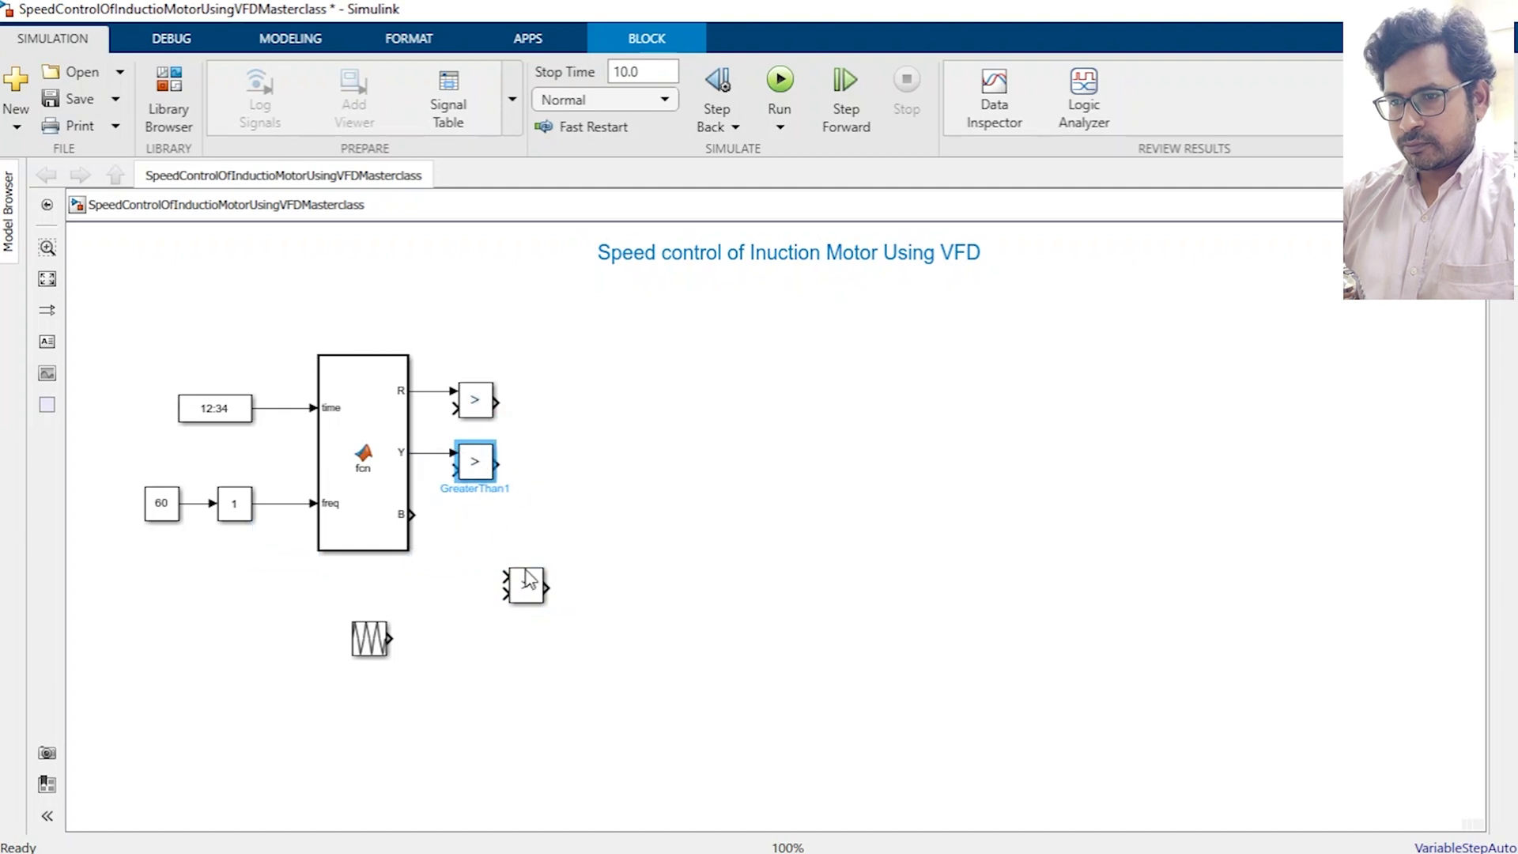
left_click_drag(535, 599, 418, 512)
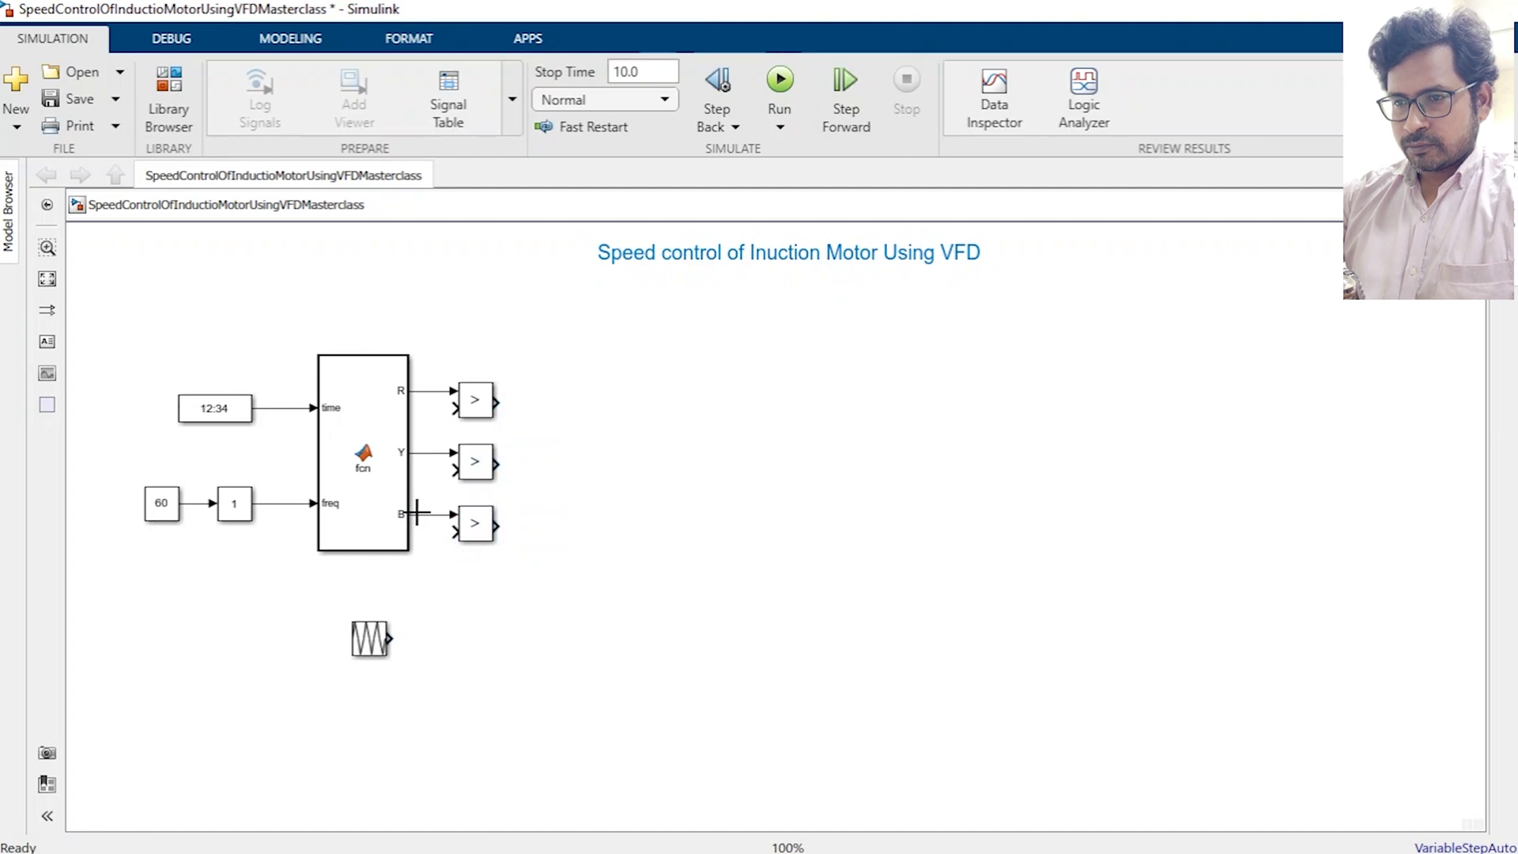
mouse_move(398, 639)
left_mouse_down()
mouse_move(400, 515)
mouse_move(429, 417)
mouse_move(451, 410)
left_mouse_up()
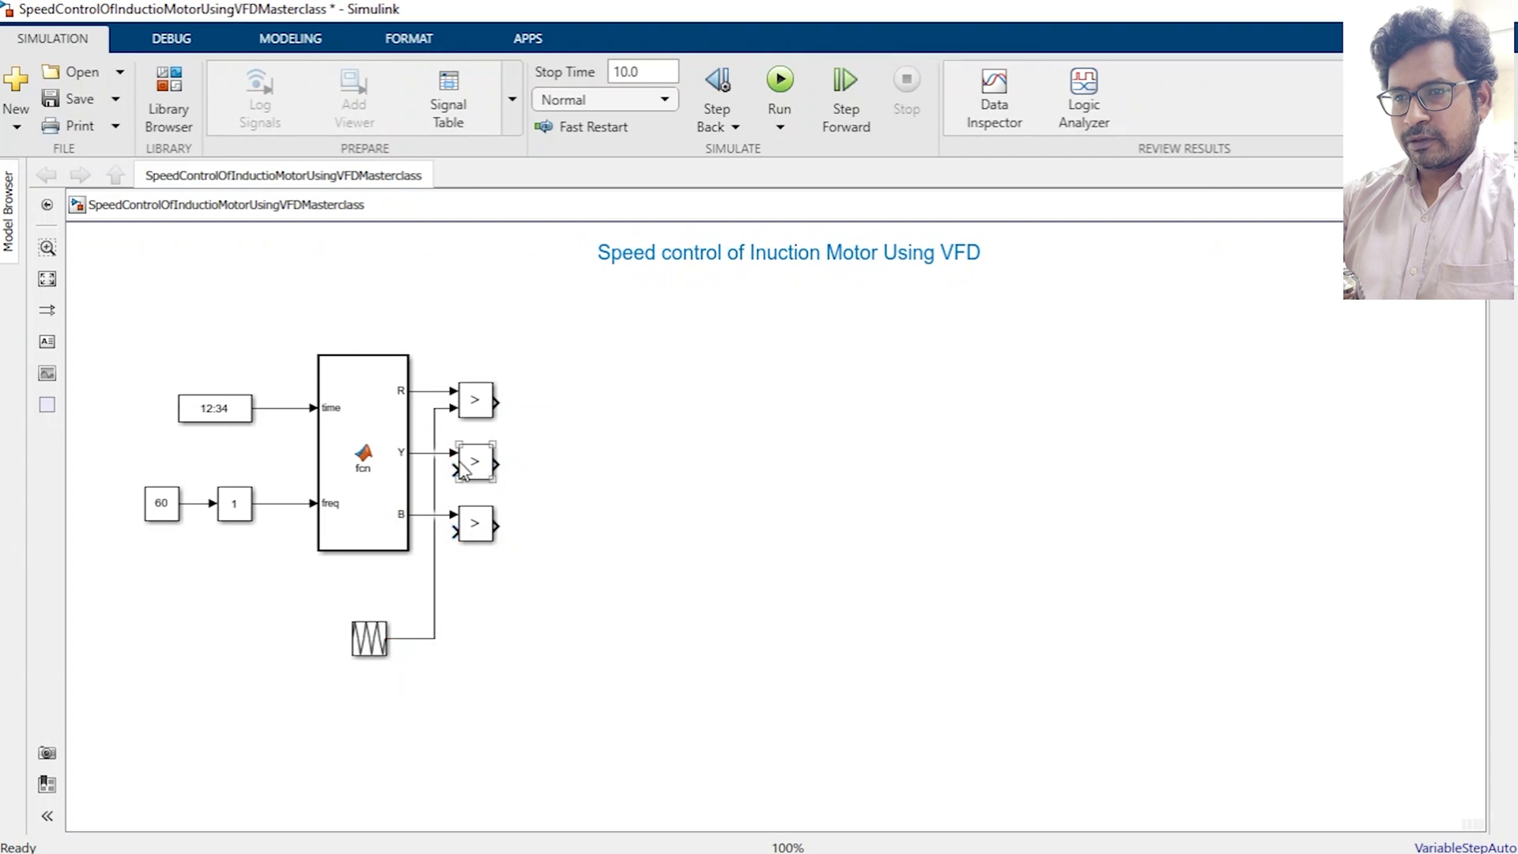
left_click_drag(454, 468, 434, 468)
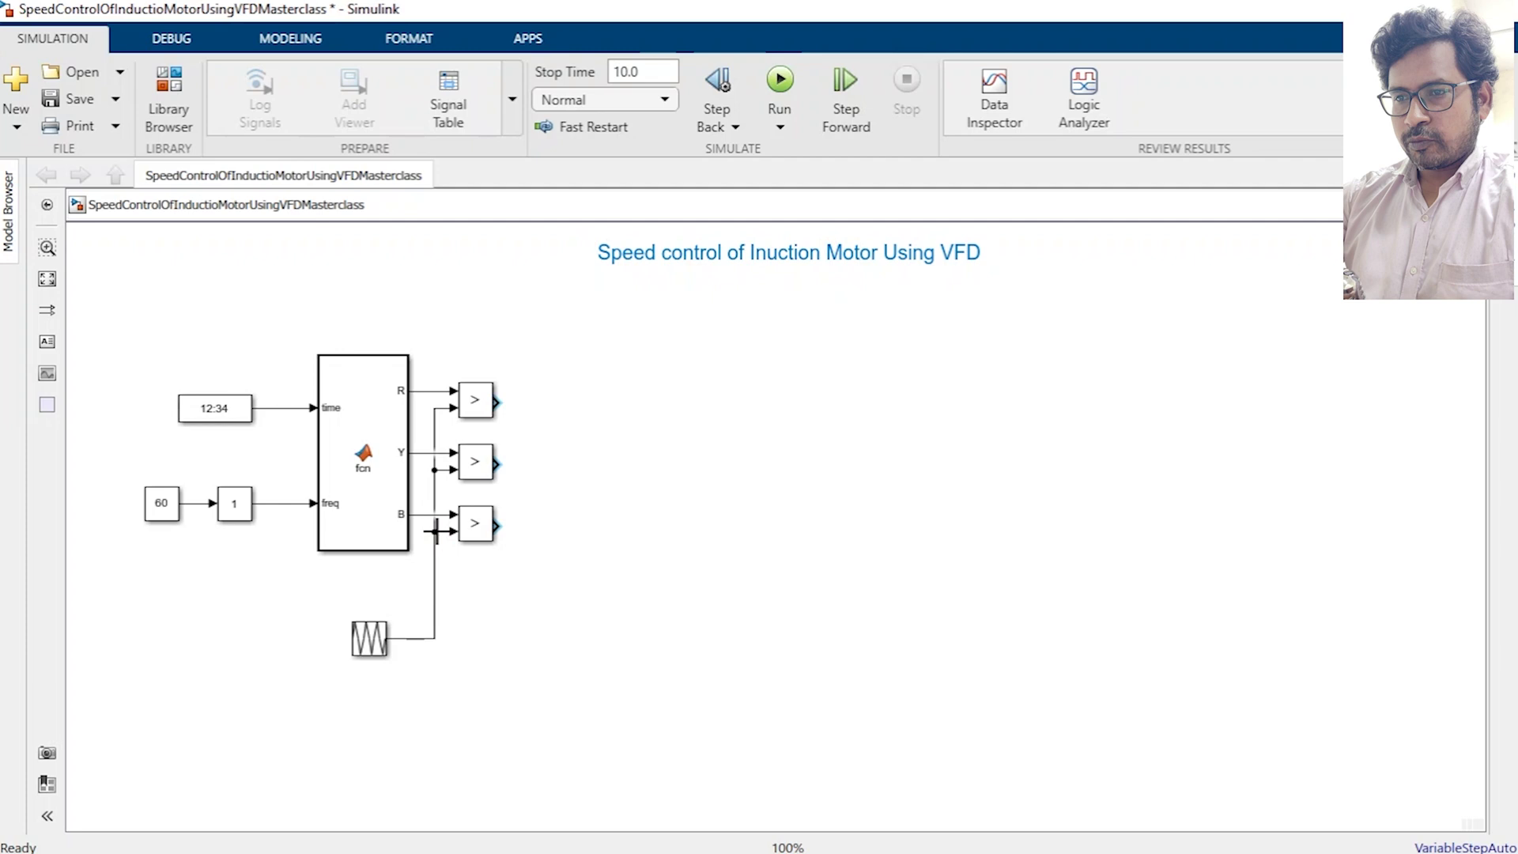
Insert a NOT block after the top comparator and connect it.
double_click(566, 400)
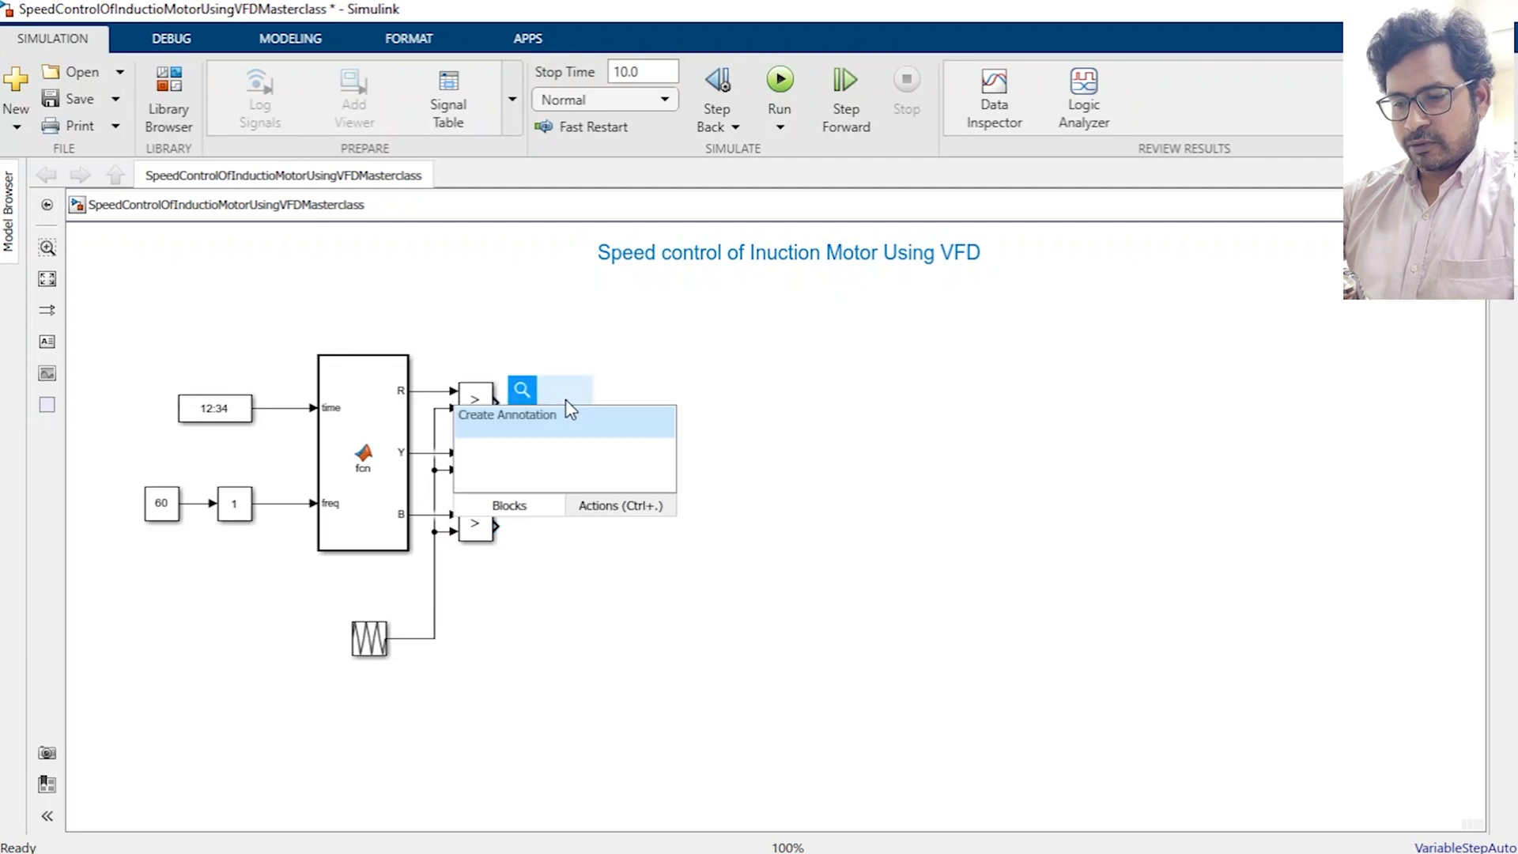
left_click(647, 382)
double_click(609, 397)
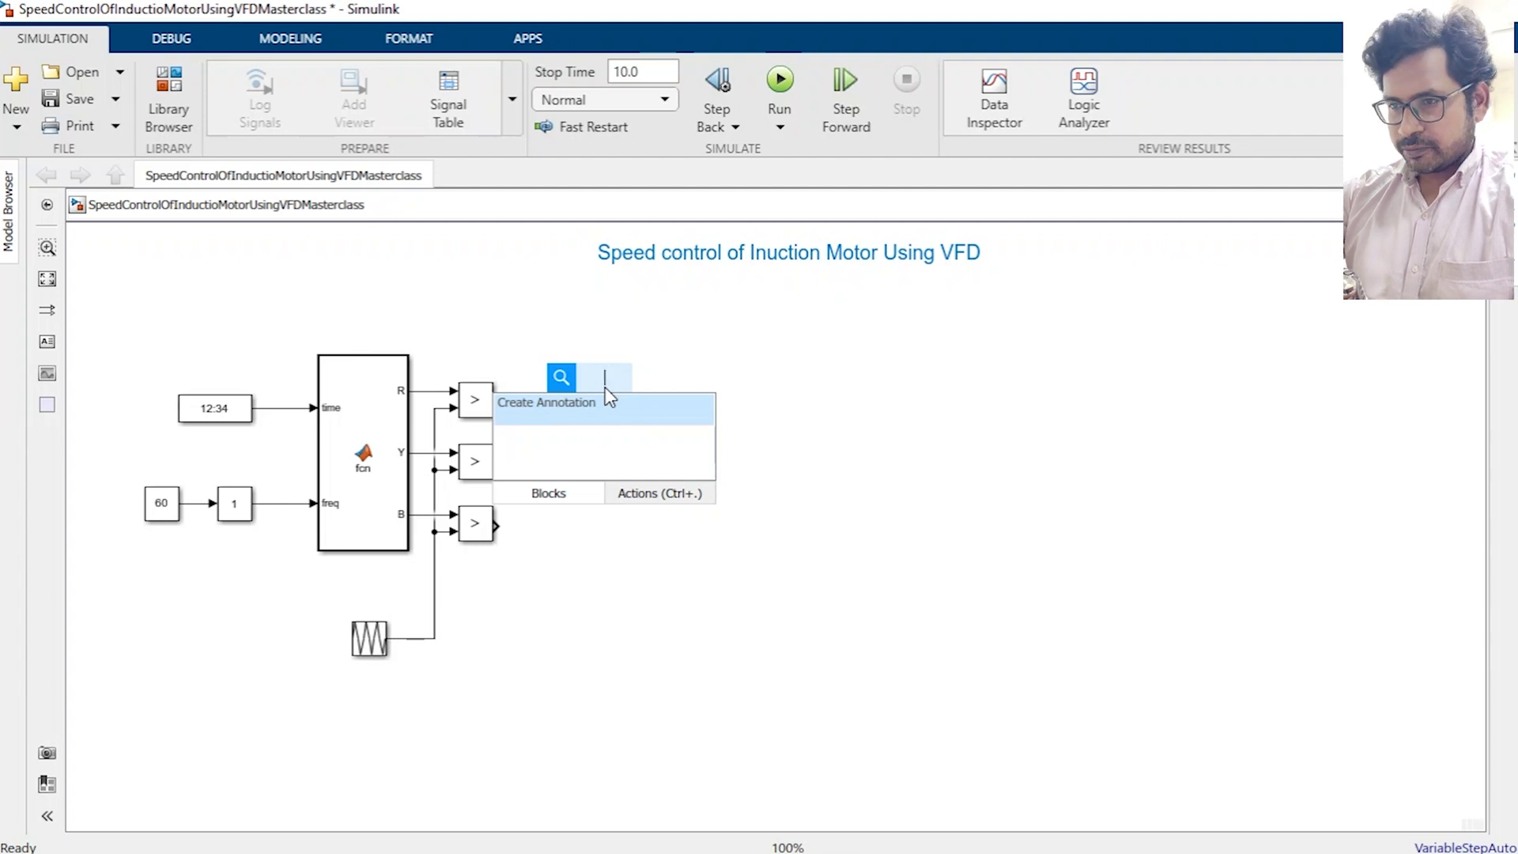
type("no")
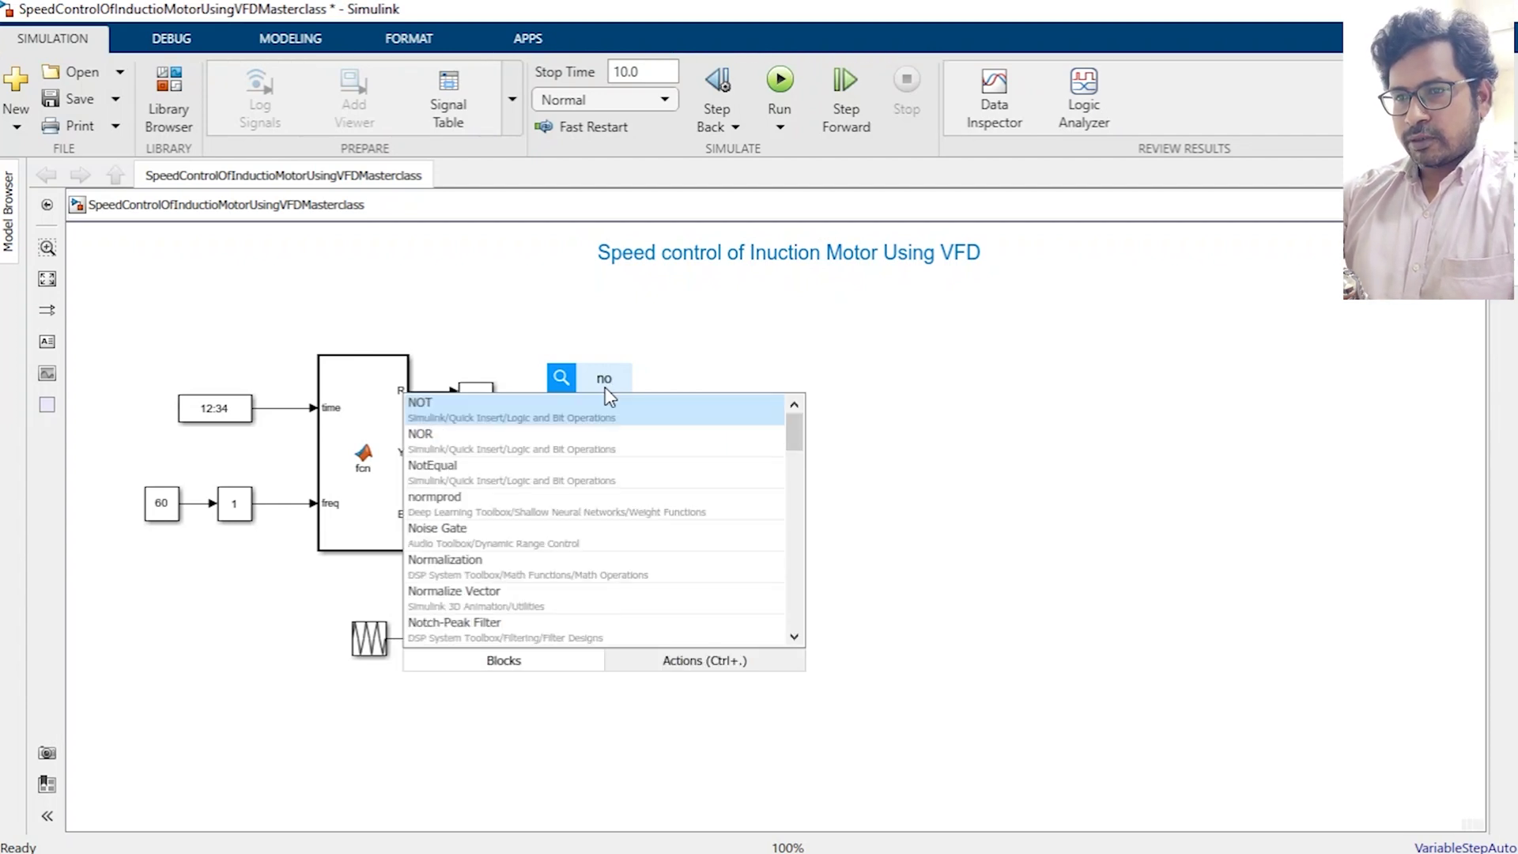
key("Return")
left_click_drag(605, 393, 599, 410)
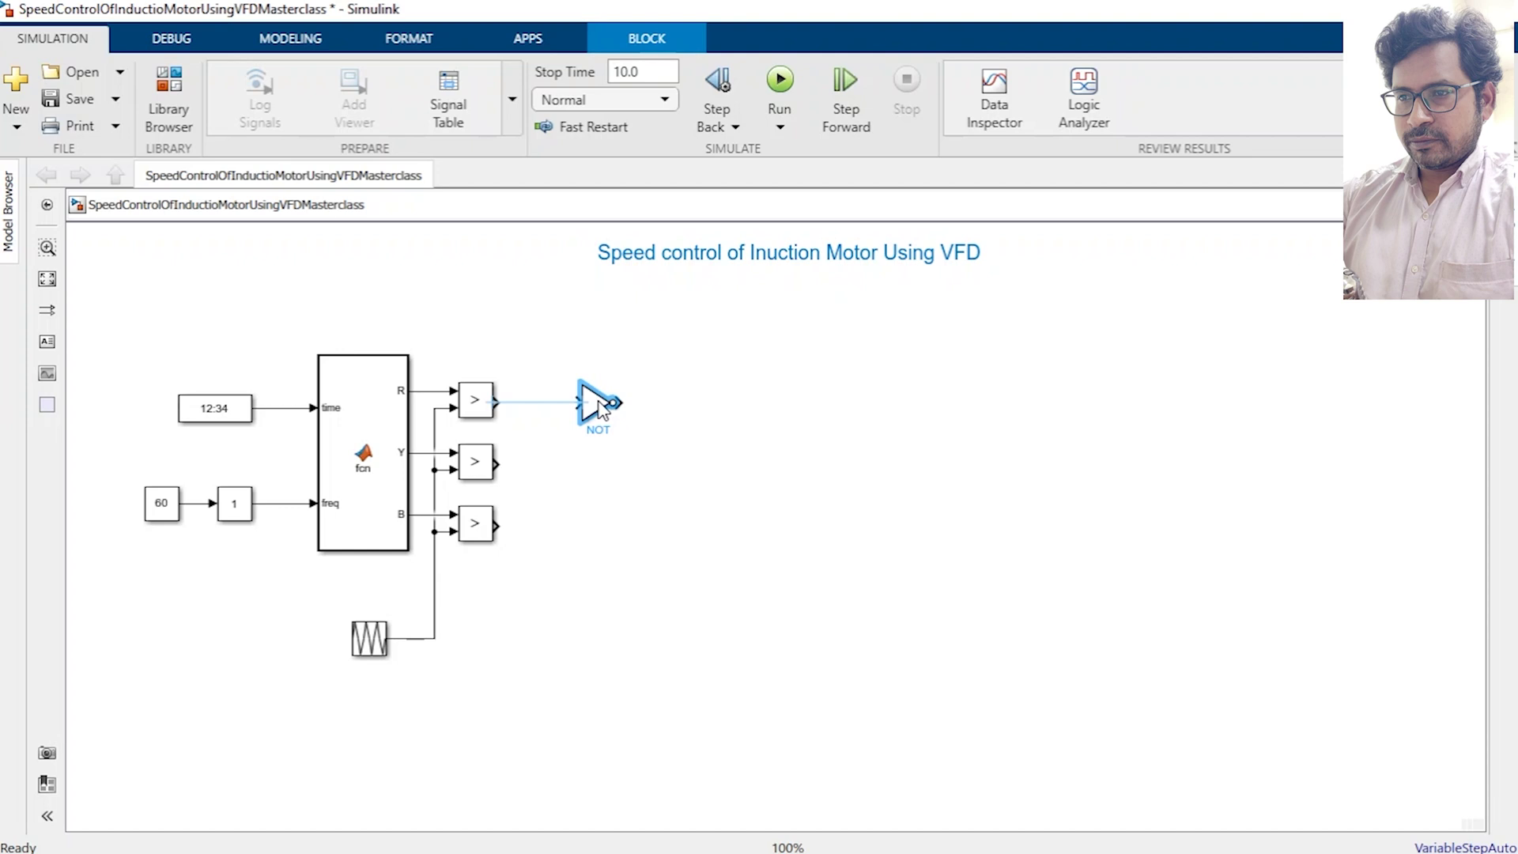
left_click_drag(498, 402, 560, 409)
left_click(673, 434)
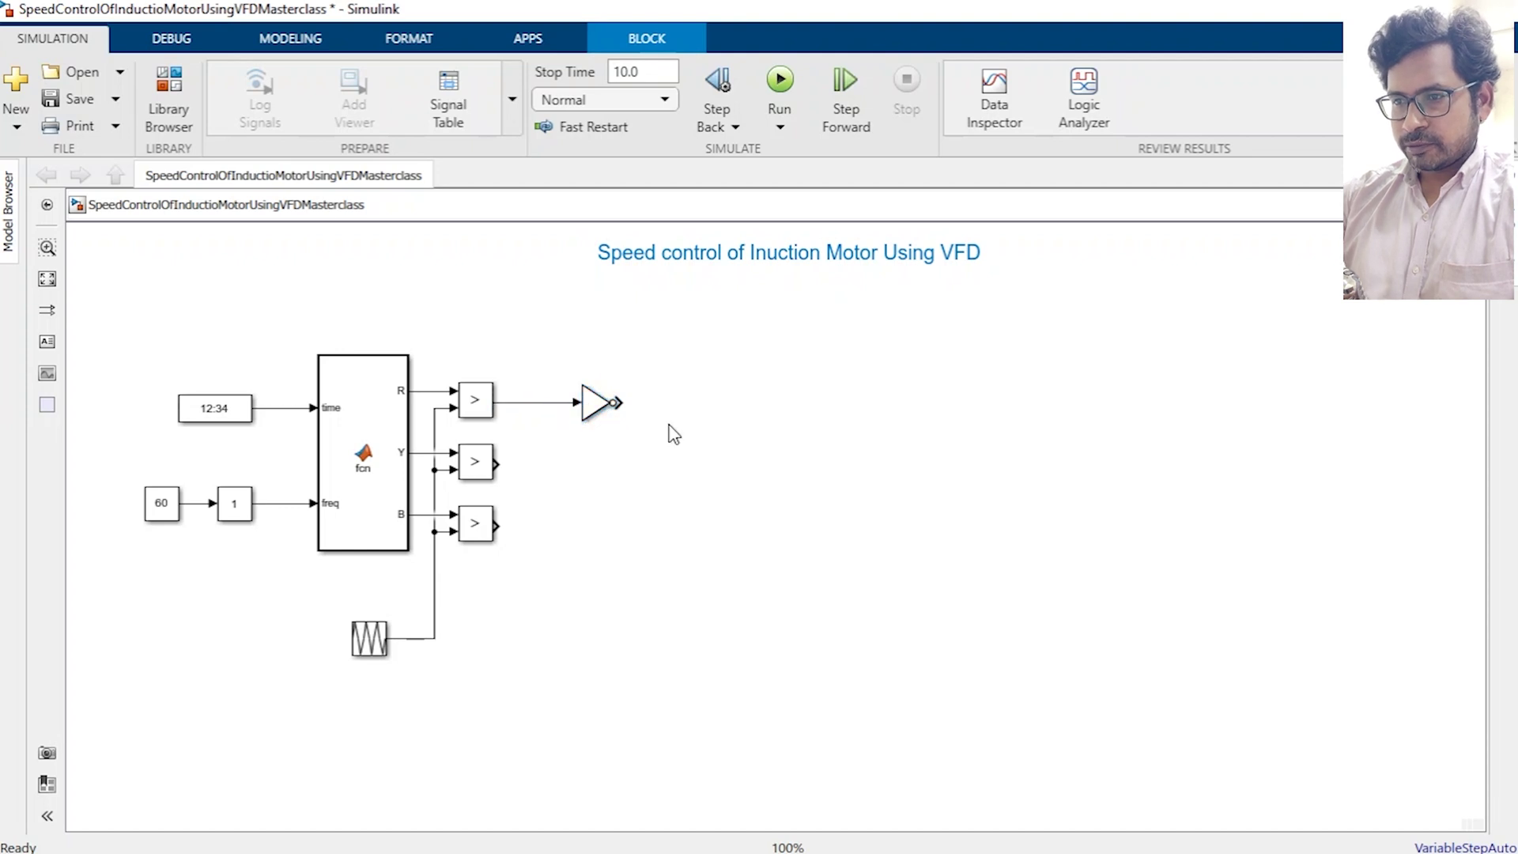
Add two NOT copies aligned with the middle and bottom comparators and wire them in.
left_click(595, 407)
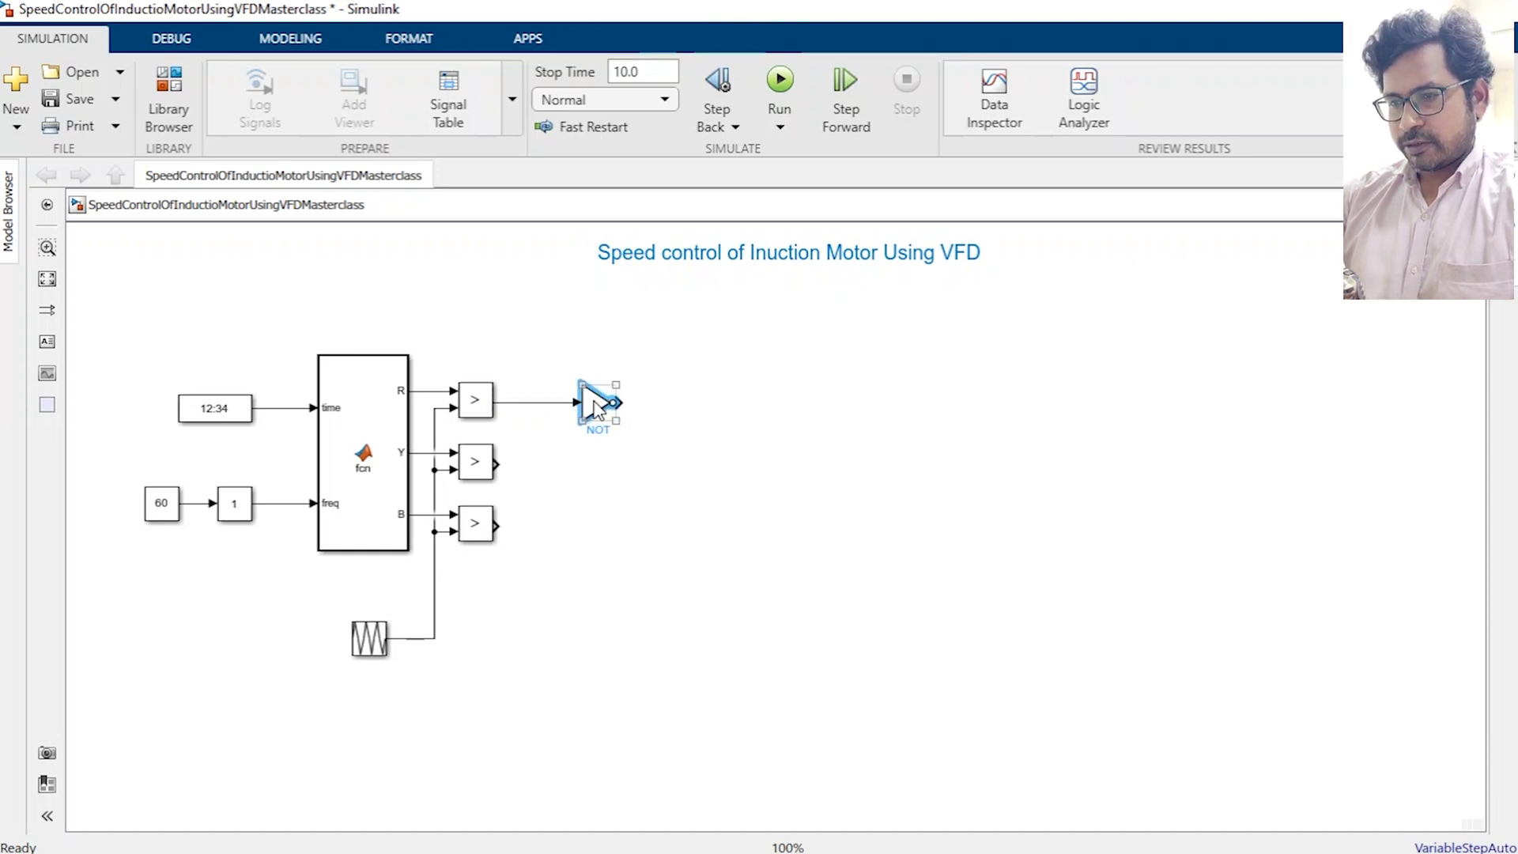
key("ctrl+c")
key("ctrl+v")
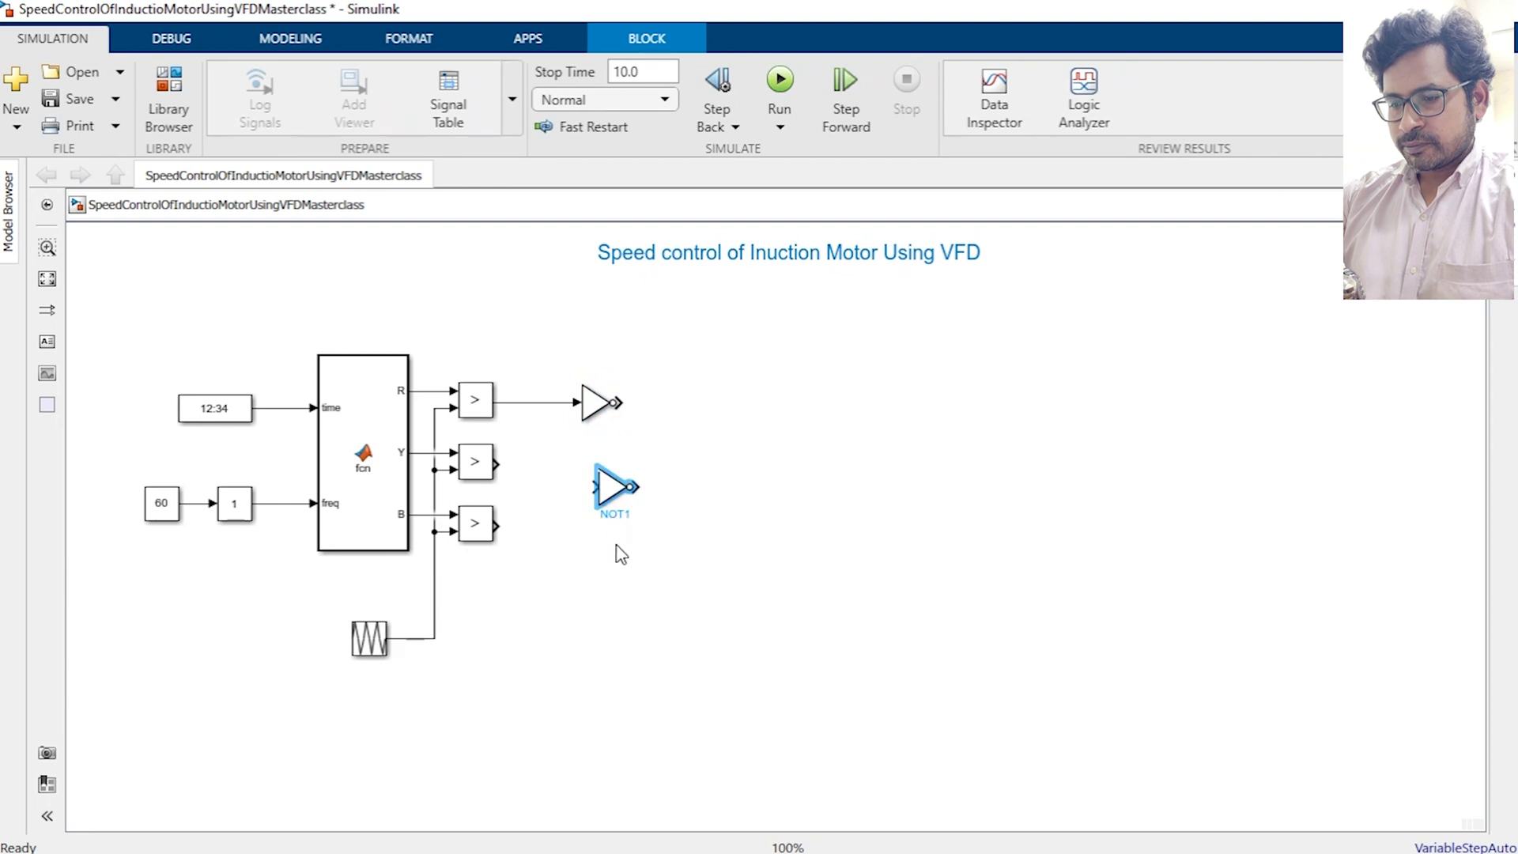
left_click(617, 548)
key("ctrl+v")
left_click_drag(615, 506, 597, 486)
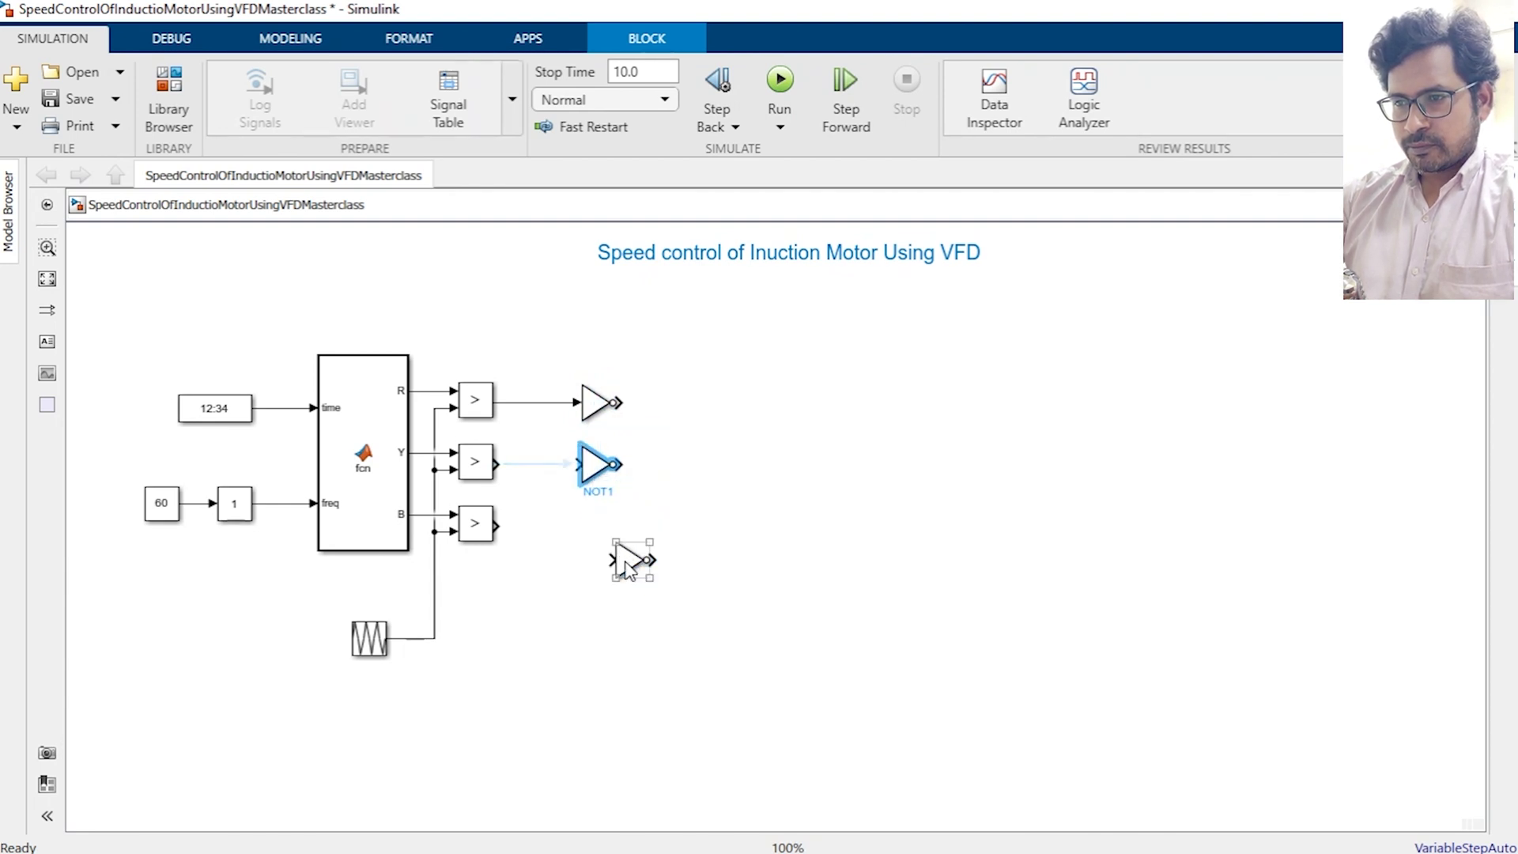
left_click_drag(630, 563, 598, 528)
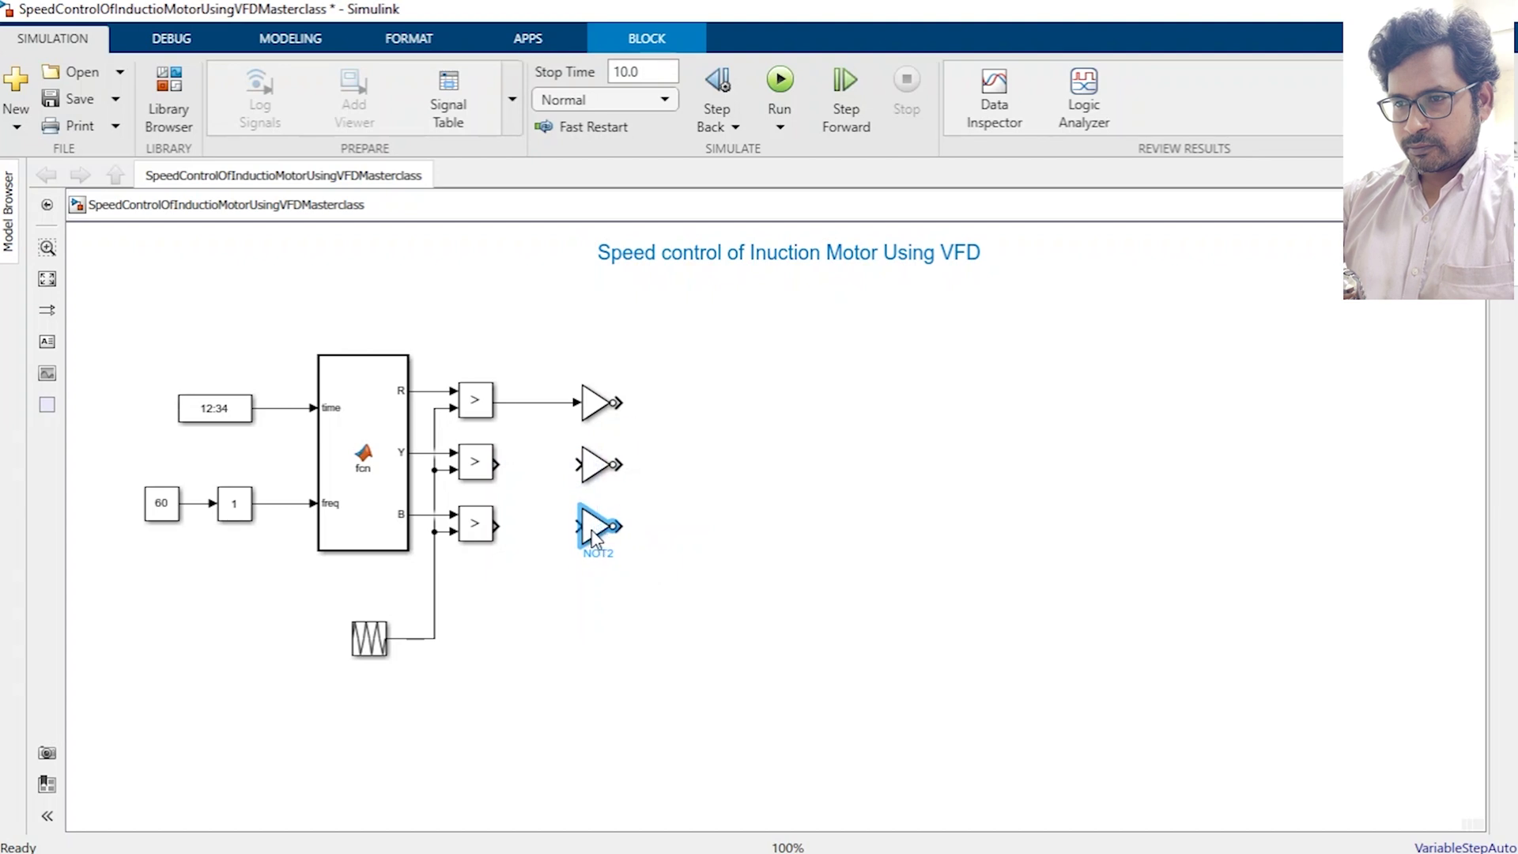
left_click(503, 525)
left_click(503, 525)
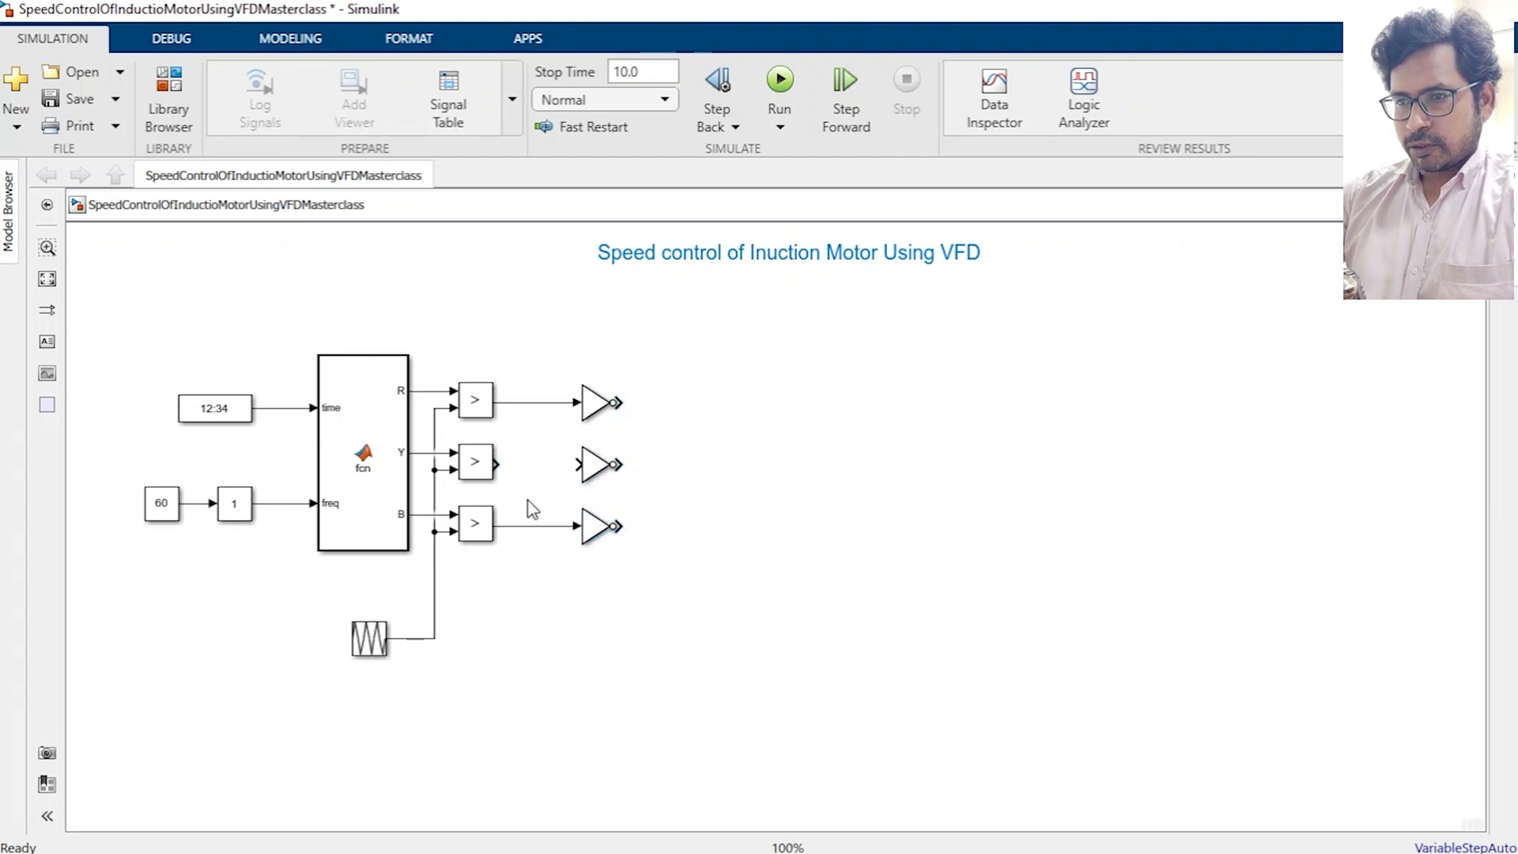
left_click_drag(500, 456, 579, 464)
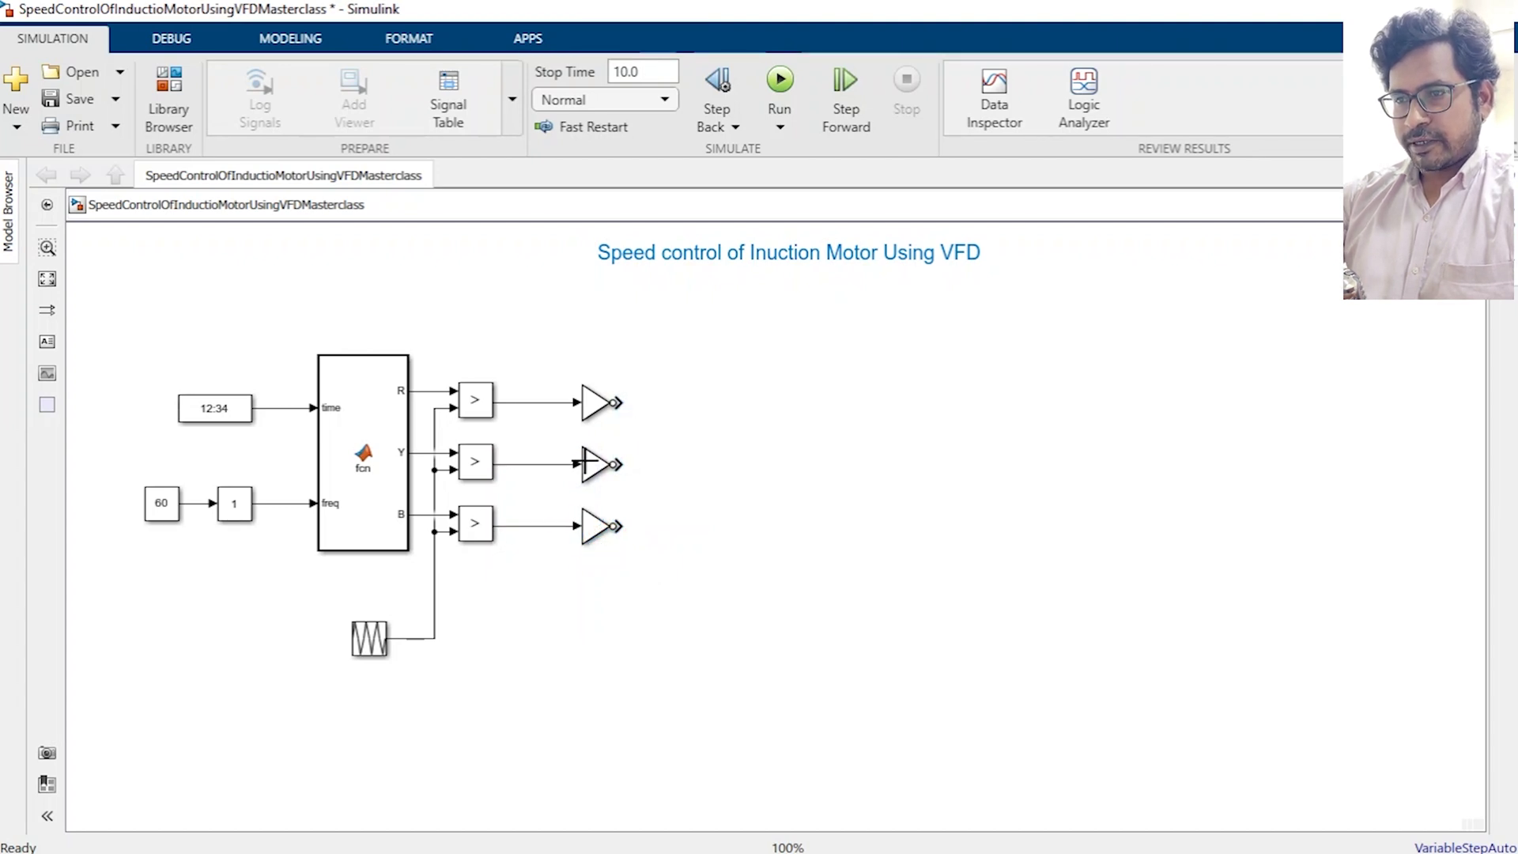
Insert a Mosfet with Show measurement port unchecked and flip it left to right.
double_click(796, 449)
type("mos")
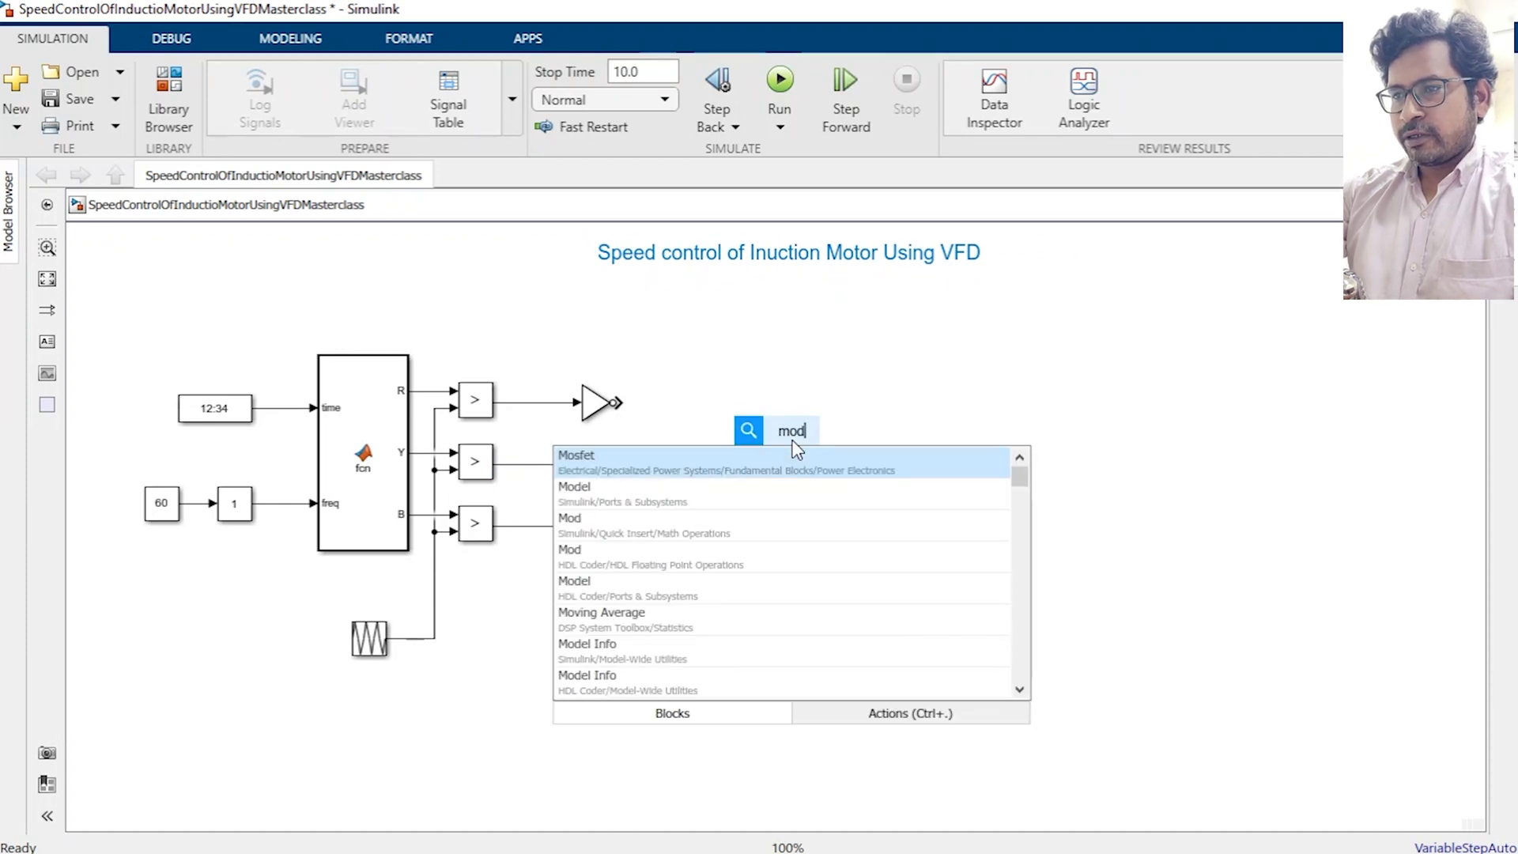
key("Return")
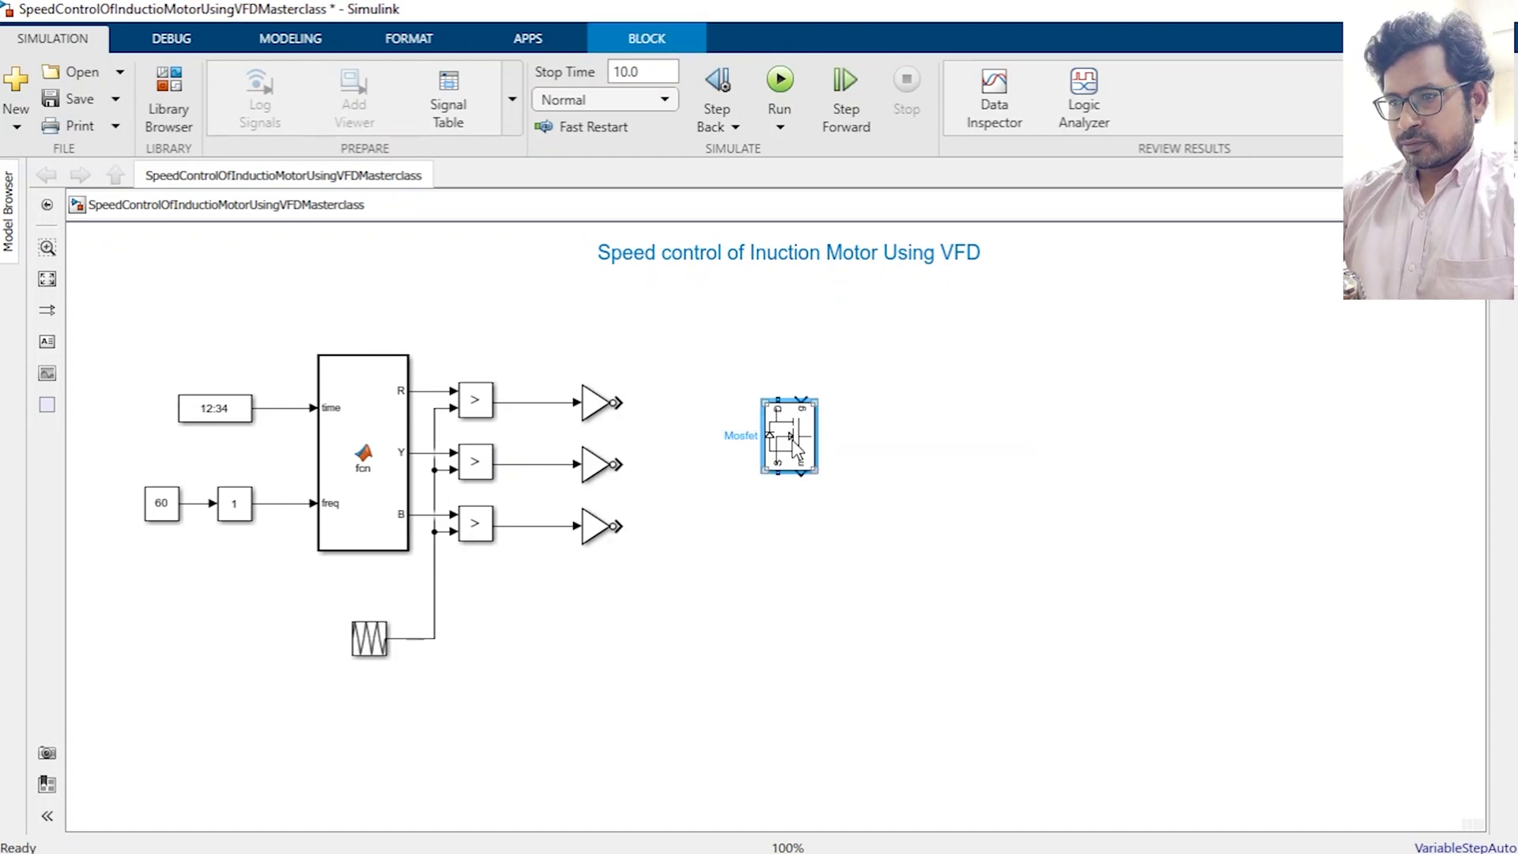
double_click(794, 449)
scroll(982, 632, "down", 3)
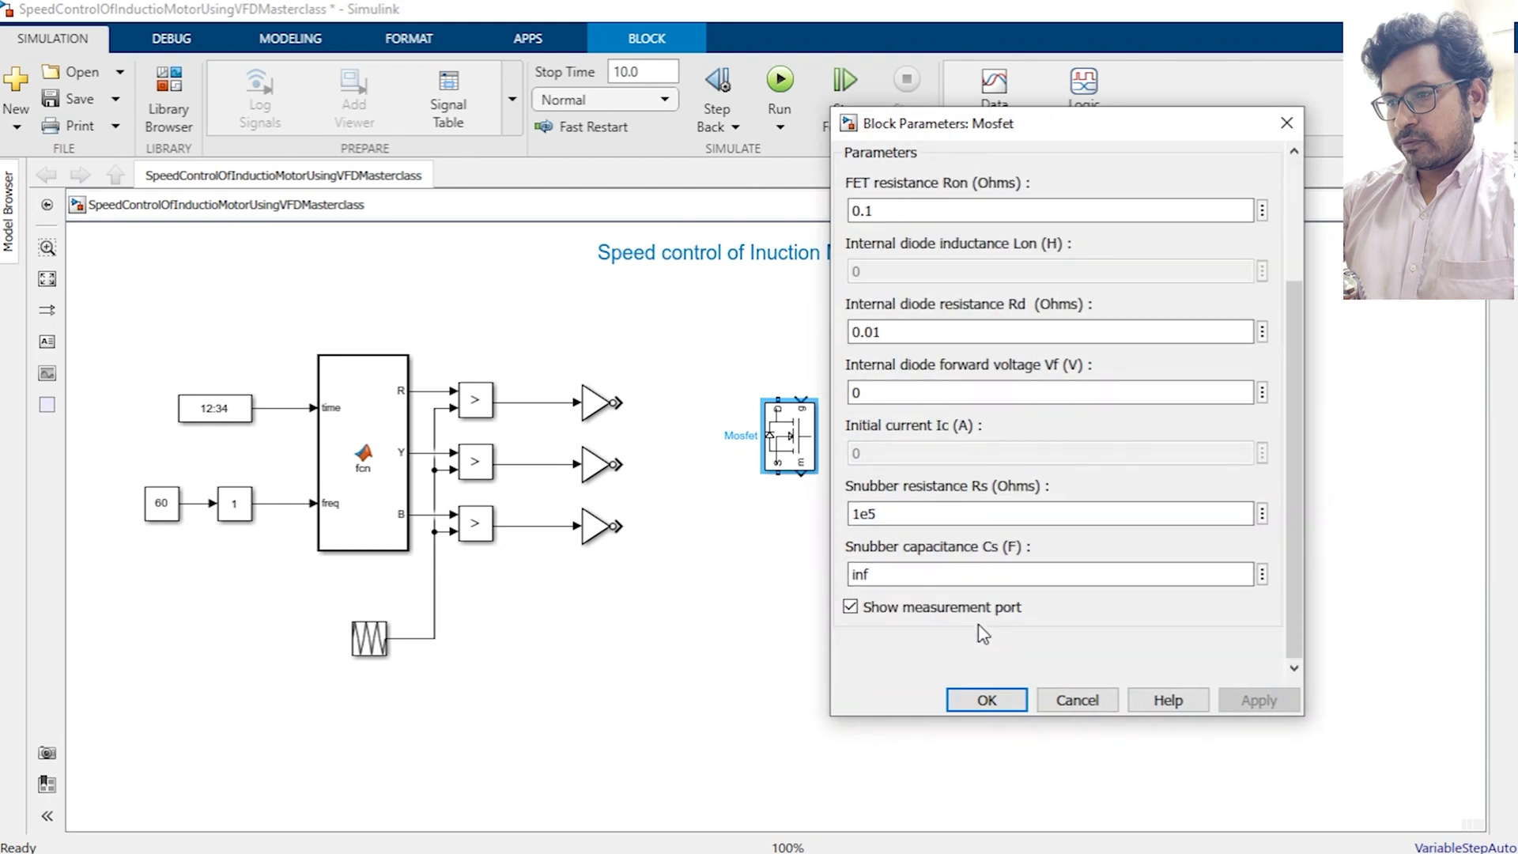
left_click(936, 610)
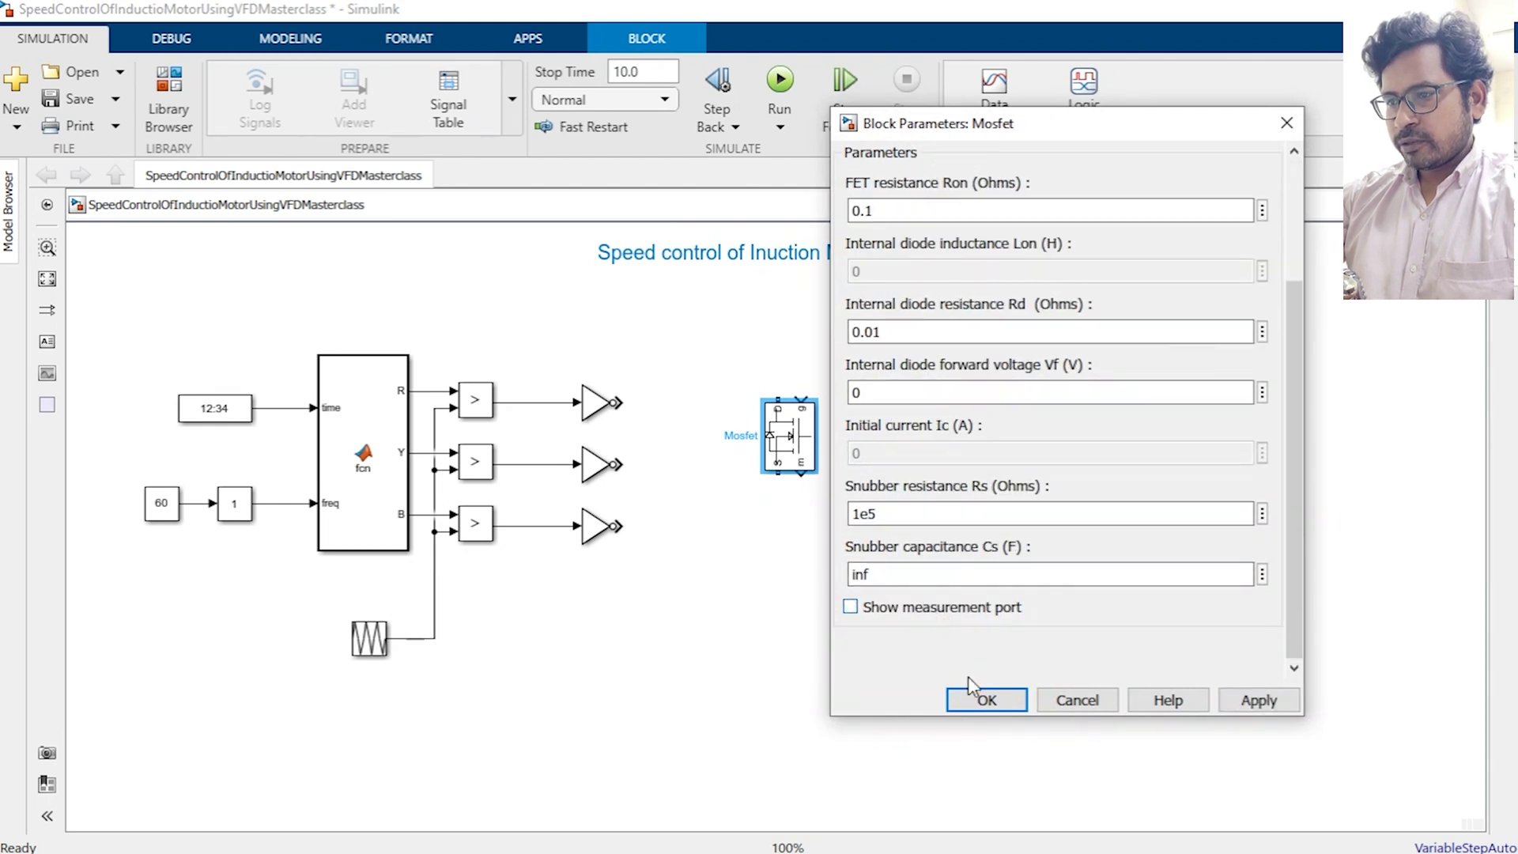
double_click(982, 702)
left_click(800, 461)
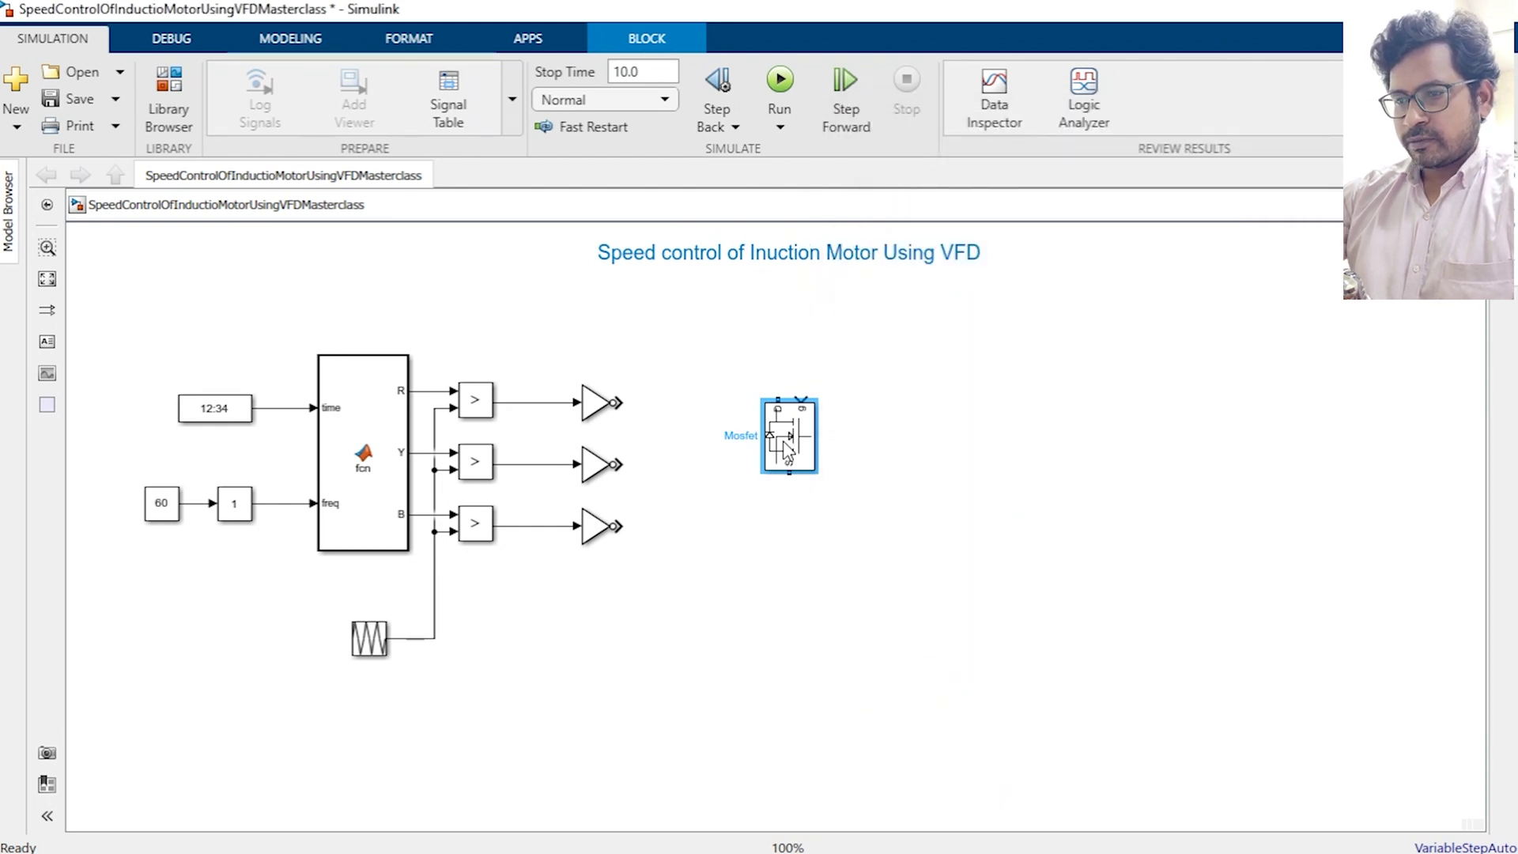
key("ctrl+i")
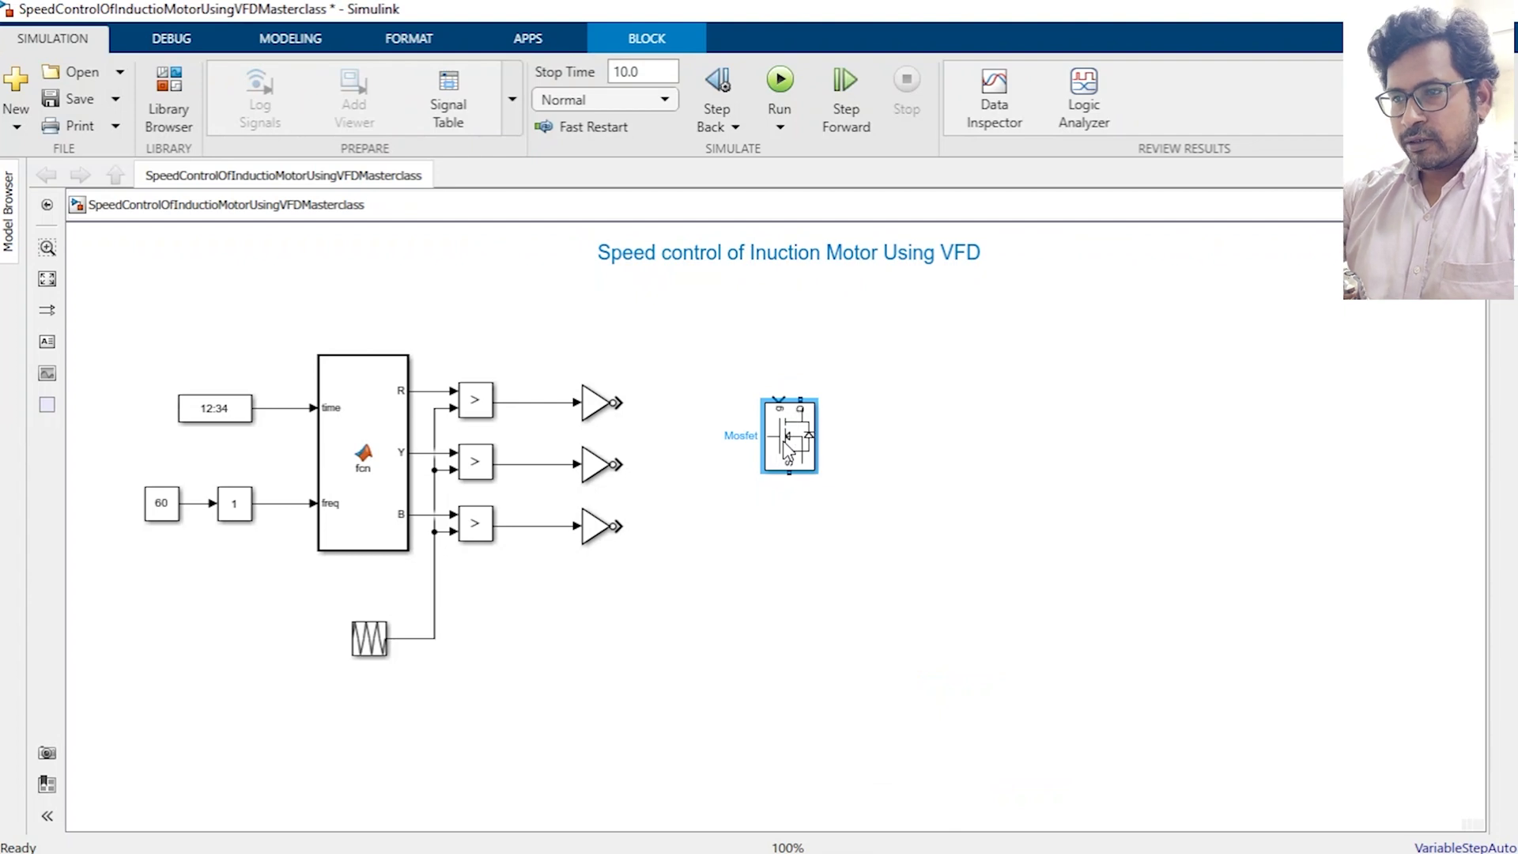
Place a copy of the Mosfet directly below it to form the first pair.
left_click_drag(784, 441, 768, 455)
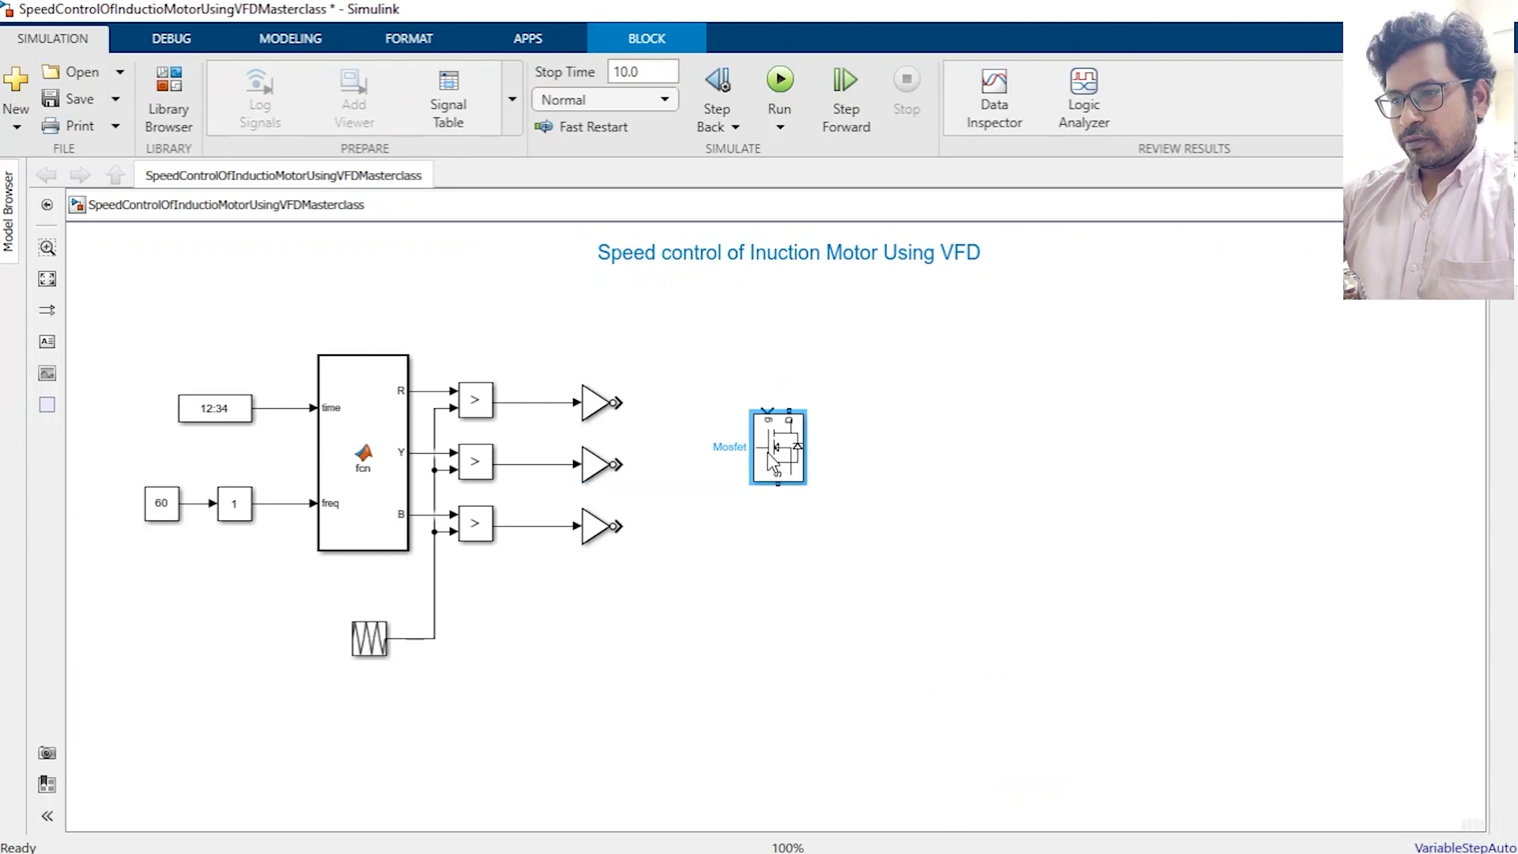
left_click(752, 640)
key("ctrl+v")
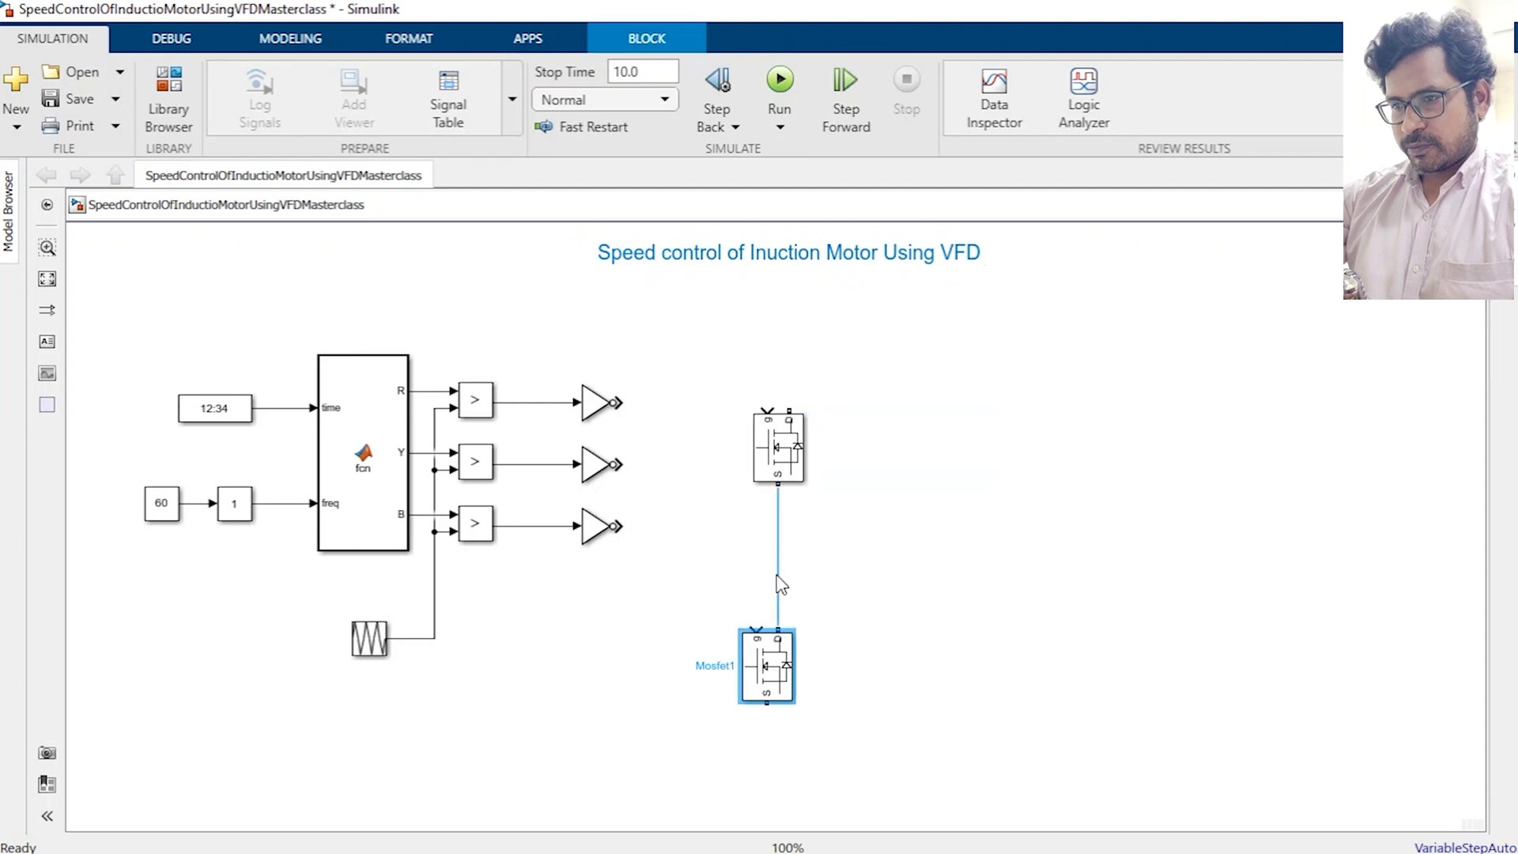
Paste two more MOSFET pairs alongside, then join all top terminals and all bottom terminals.
left_click_drag(724, 389, 855, 779)
key("ctrl+c")
left_click(993, 546)
key("ctrl+v")
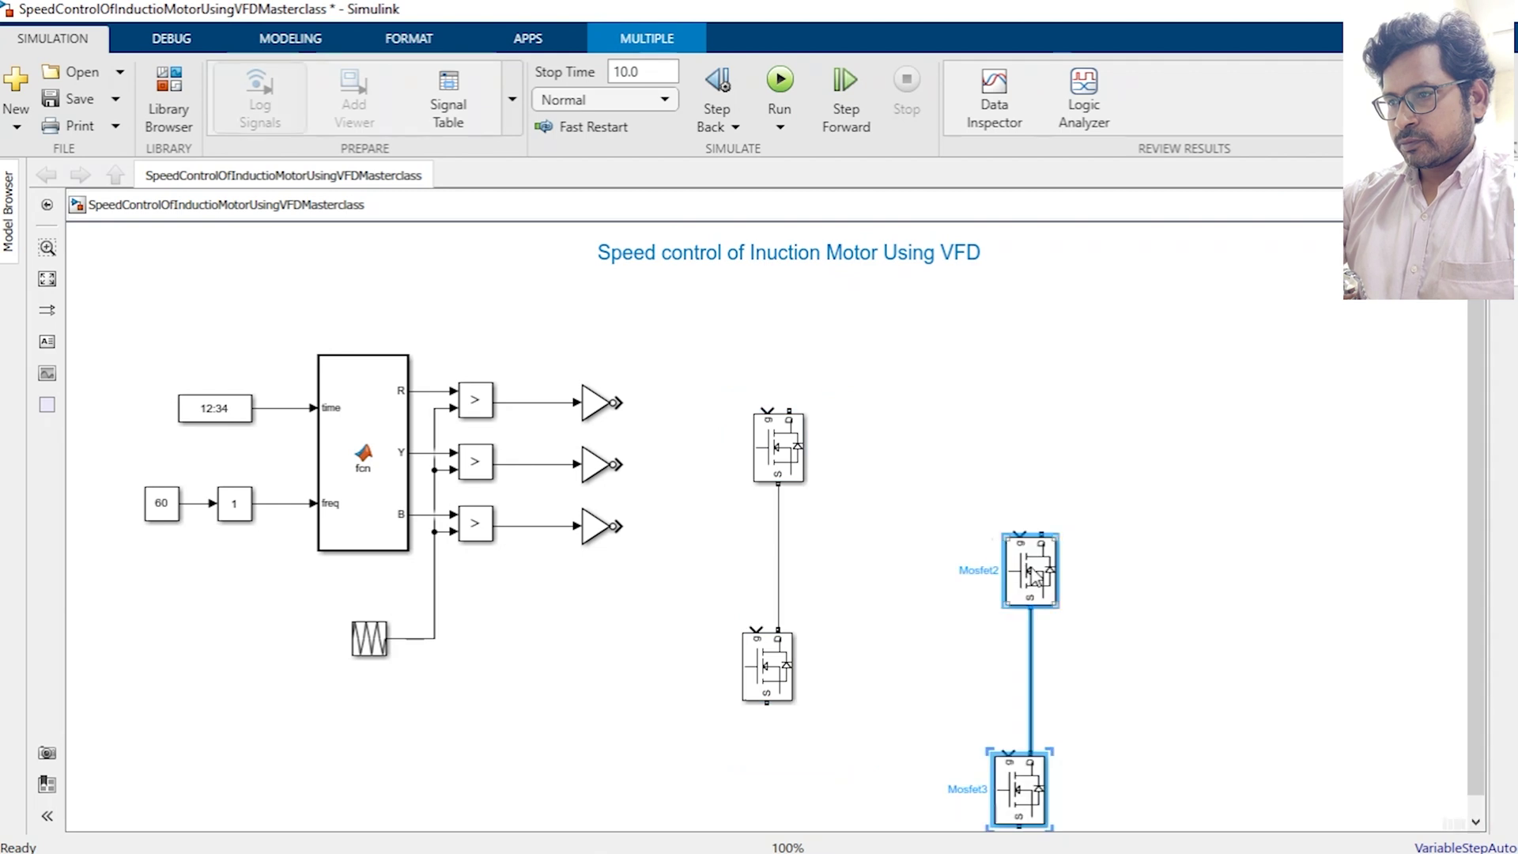
left_click_drag(1042, 575, 1008, 452)
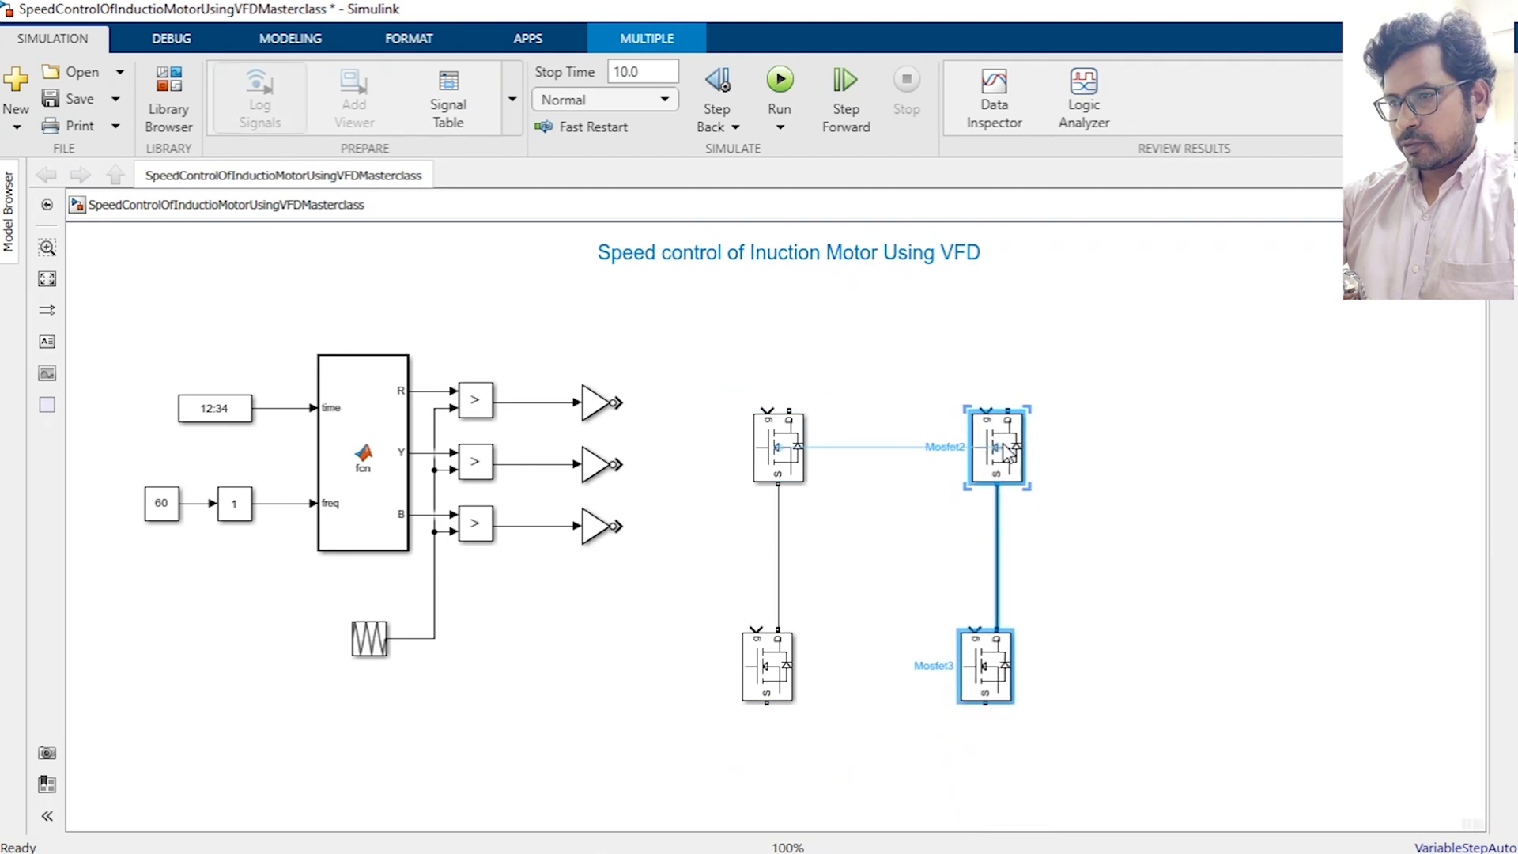
left_click(1138, 456)
key("ctrl+v")
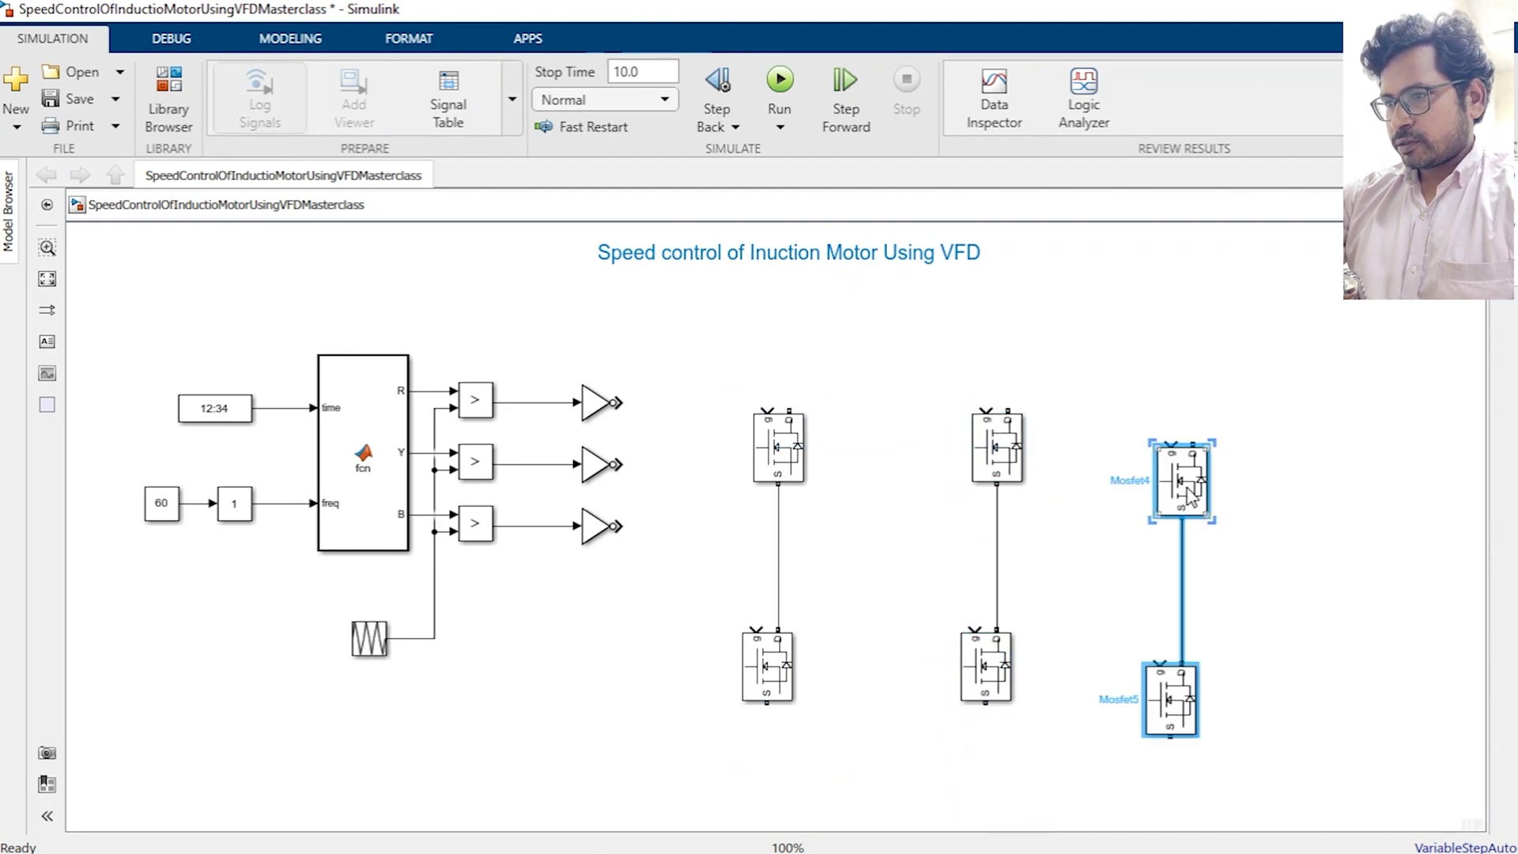
left_click_drag(1209, 457, 1214, 454)
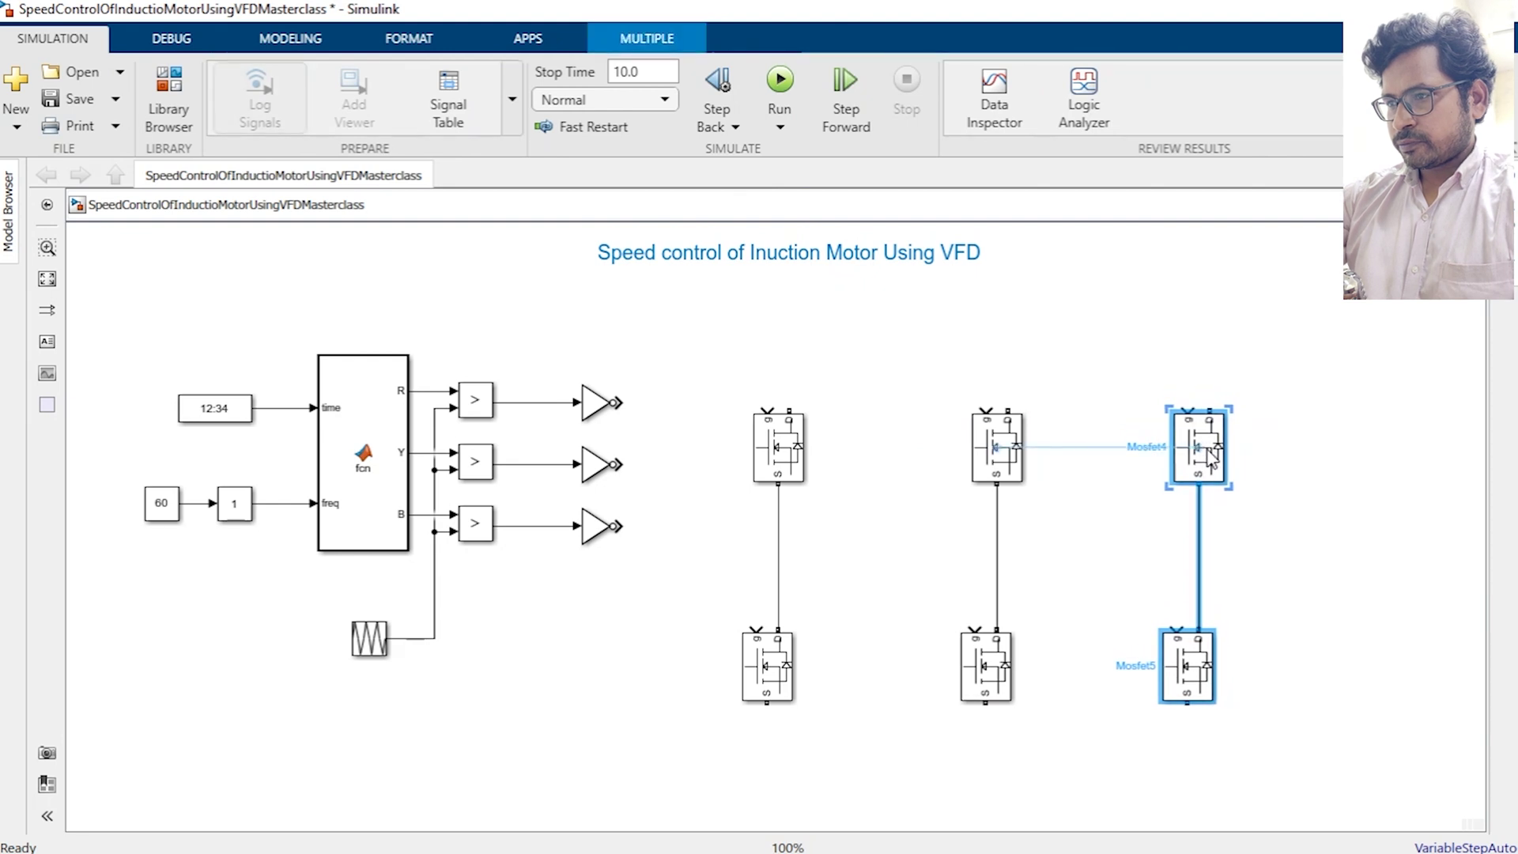
left_click(914, 393)
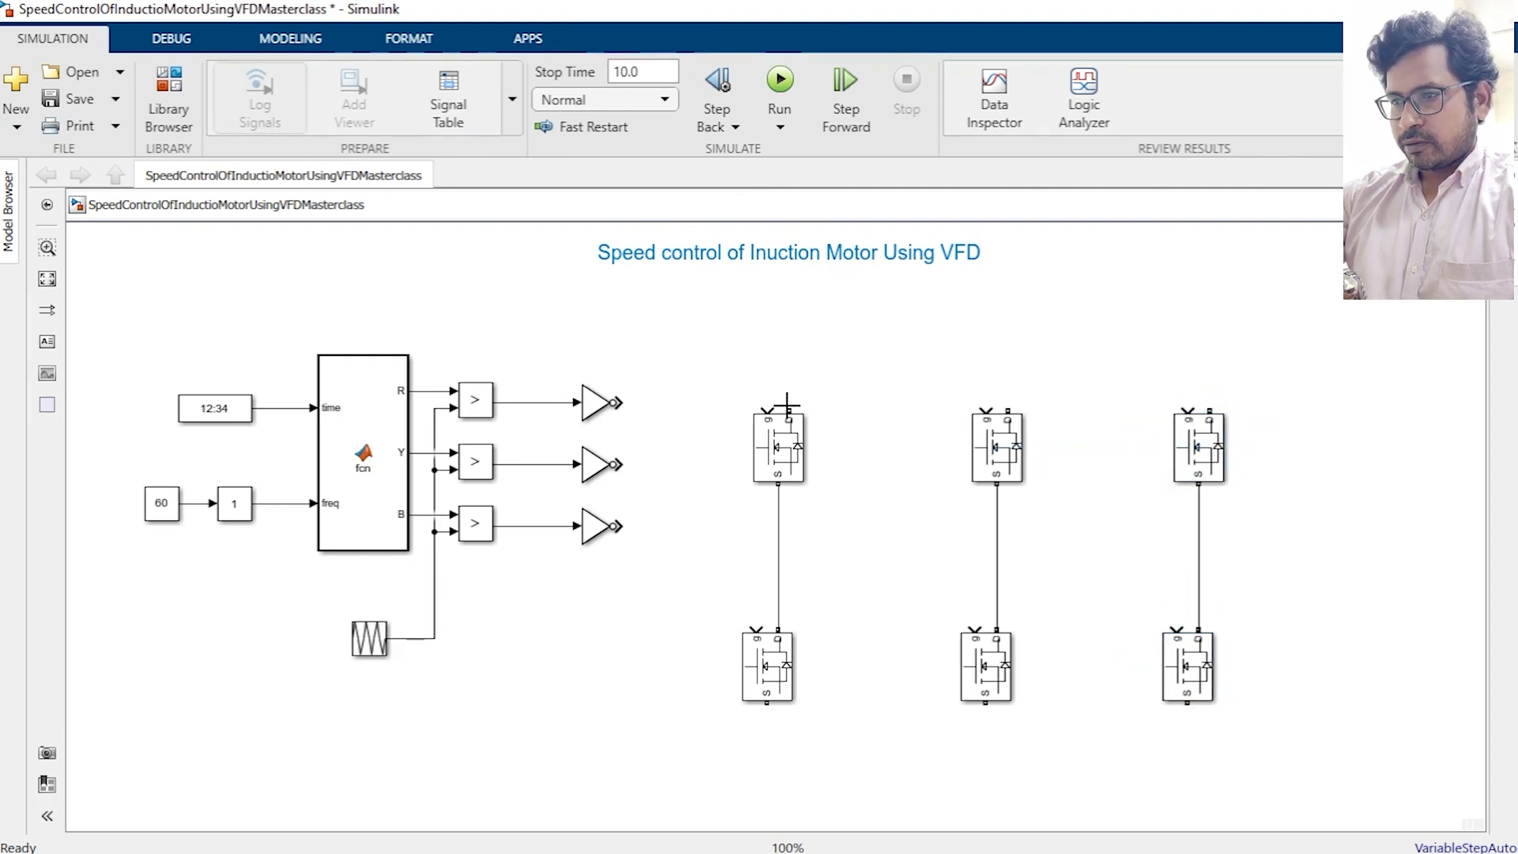
mouse_move(789, 406)
left_mouse_down()
mouse_move(1145, 363)
mouse_move(1210, 410)
left_mouse_up()
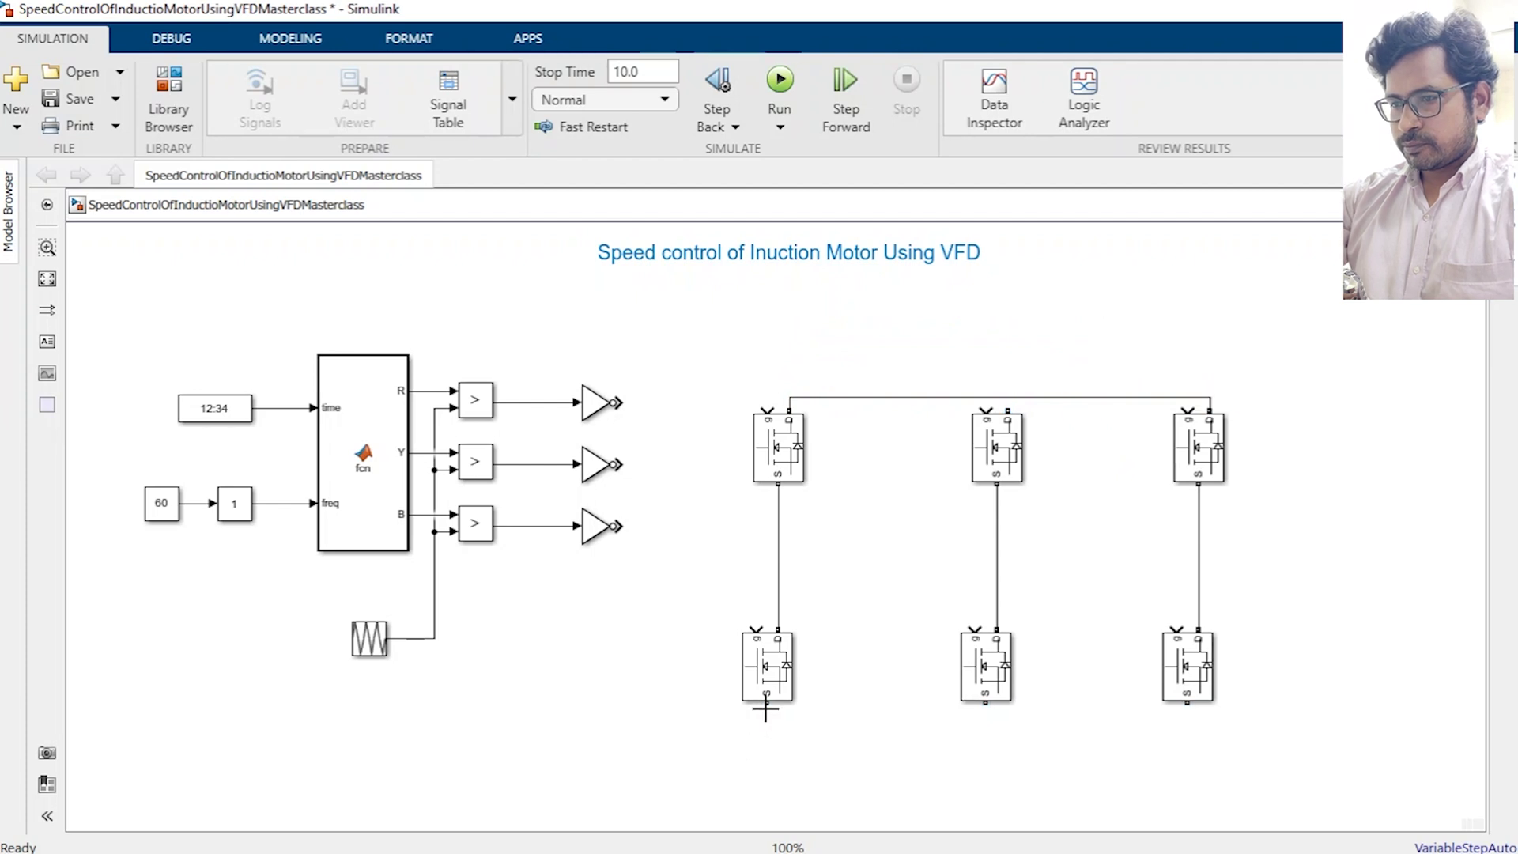
mouse_move(765, 706)
left_mouse_down()
mouse_move(1152, 728)
mouse_move(1187, 702)
left_mouse_up()
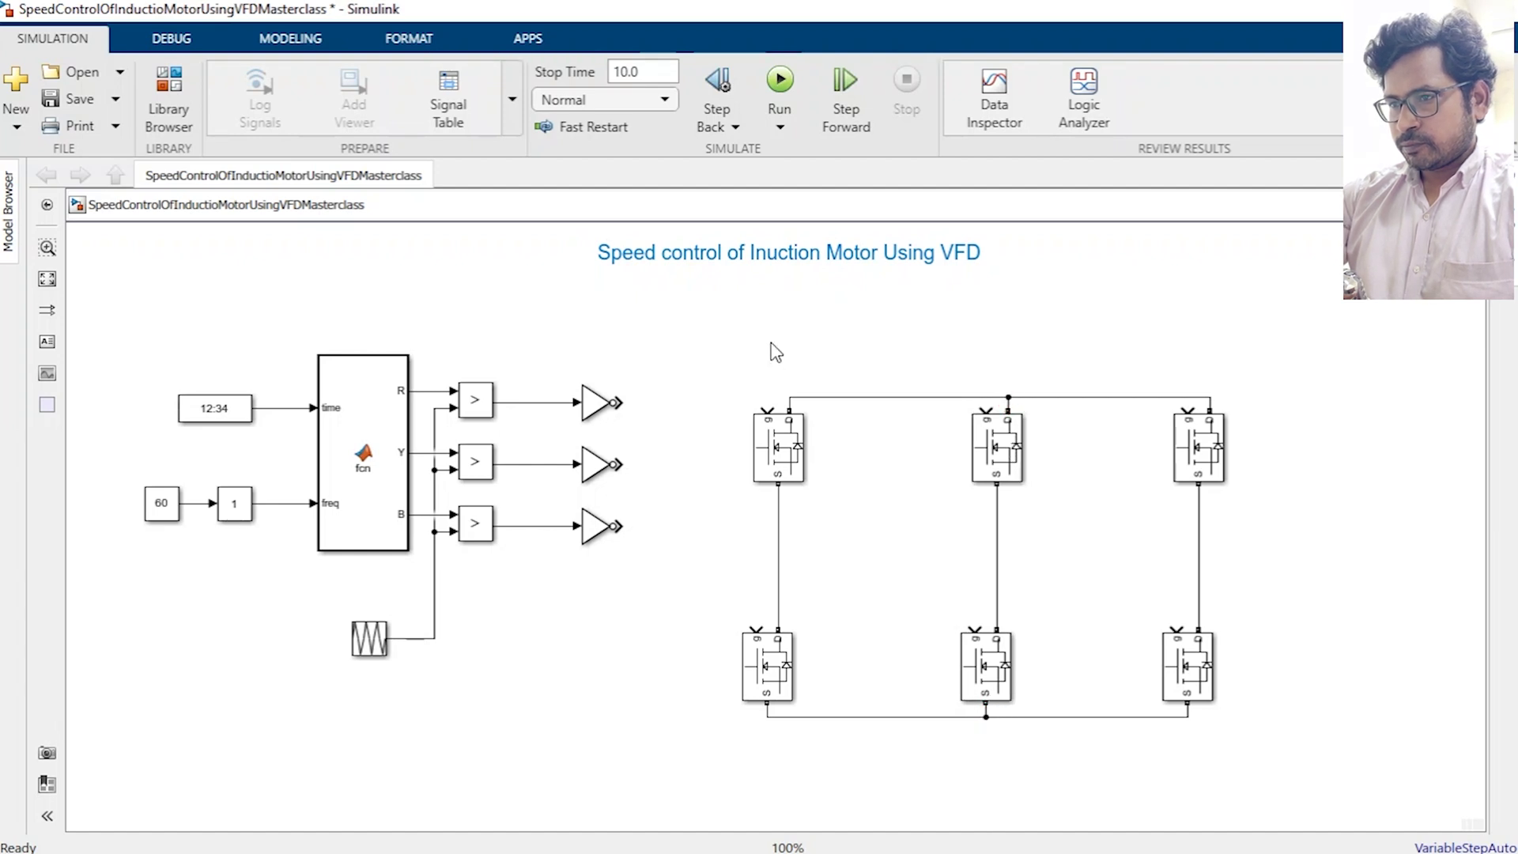
Wire the first comparator and first NOT gate to the left MOSFET pair's gates.
left_click_drag(767, 410, 528, 401)
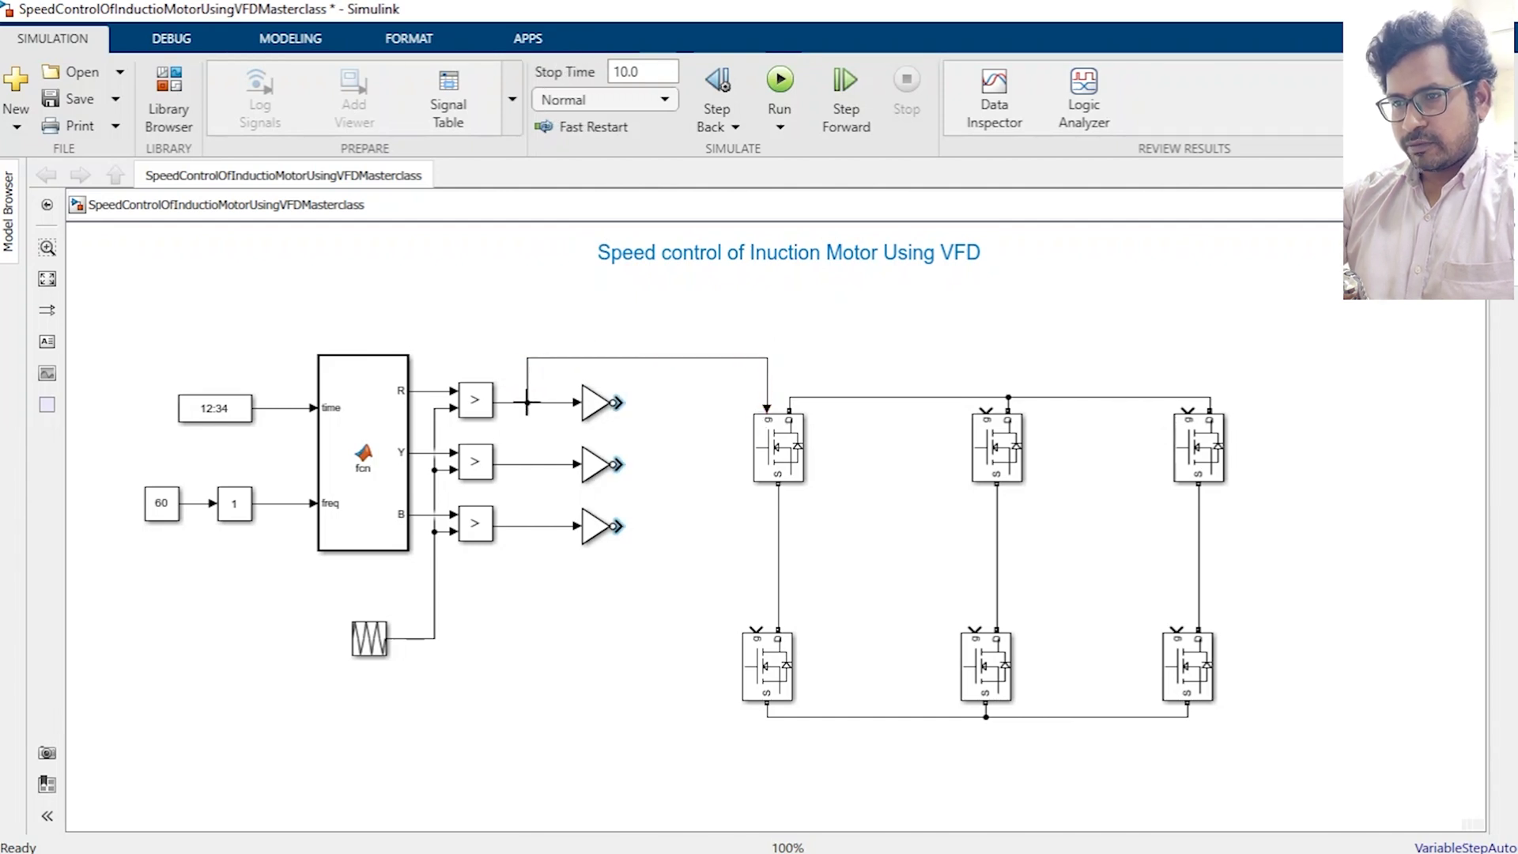
left_click_drag(624, 402, 754, 624)
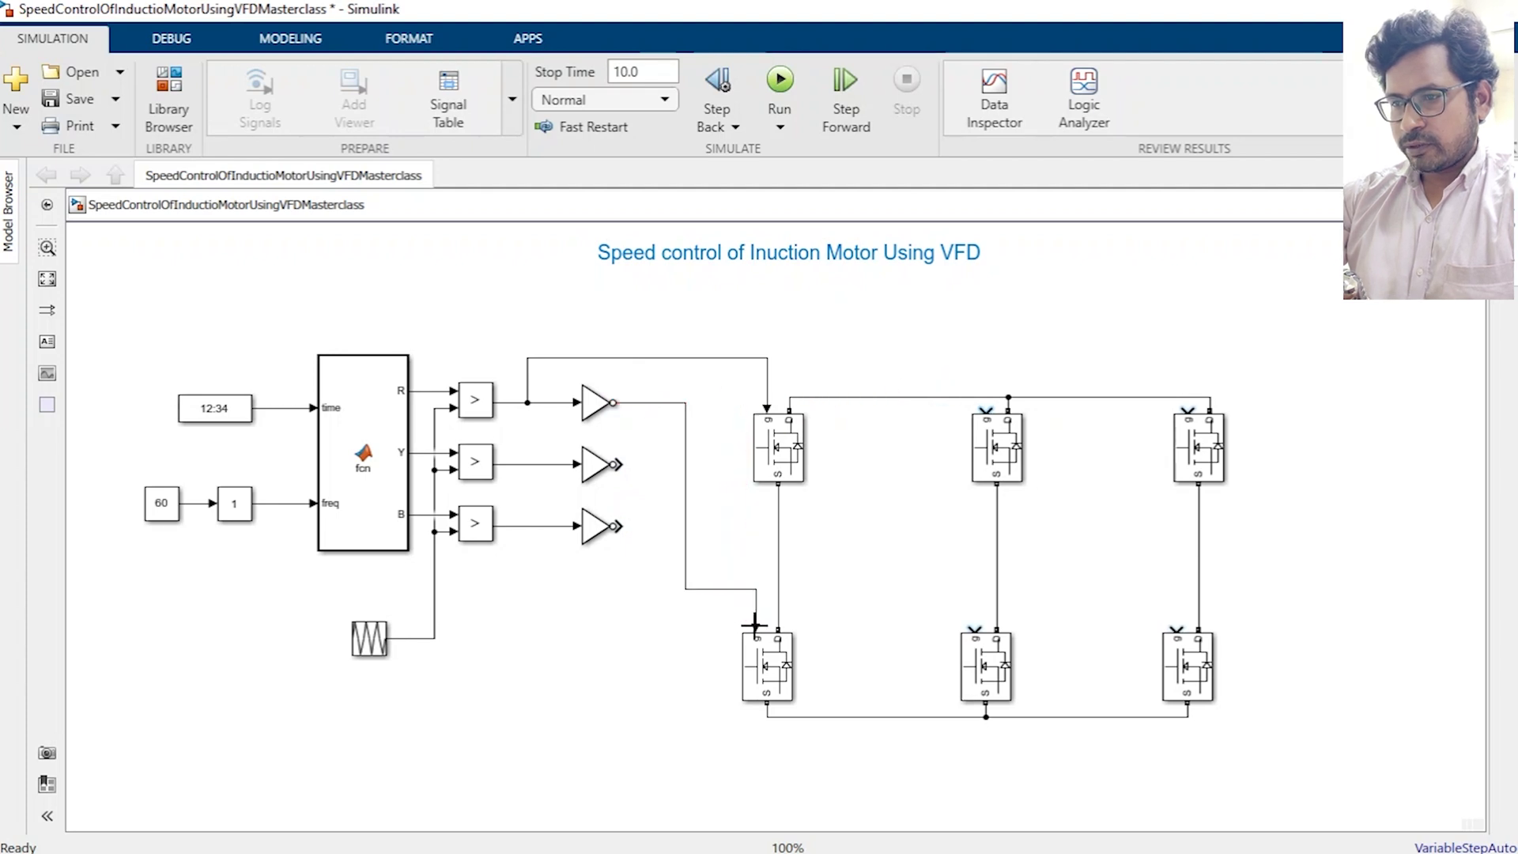
left_click_drag(687, 506, 752, 496)
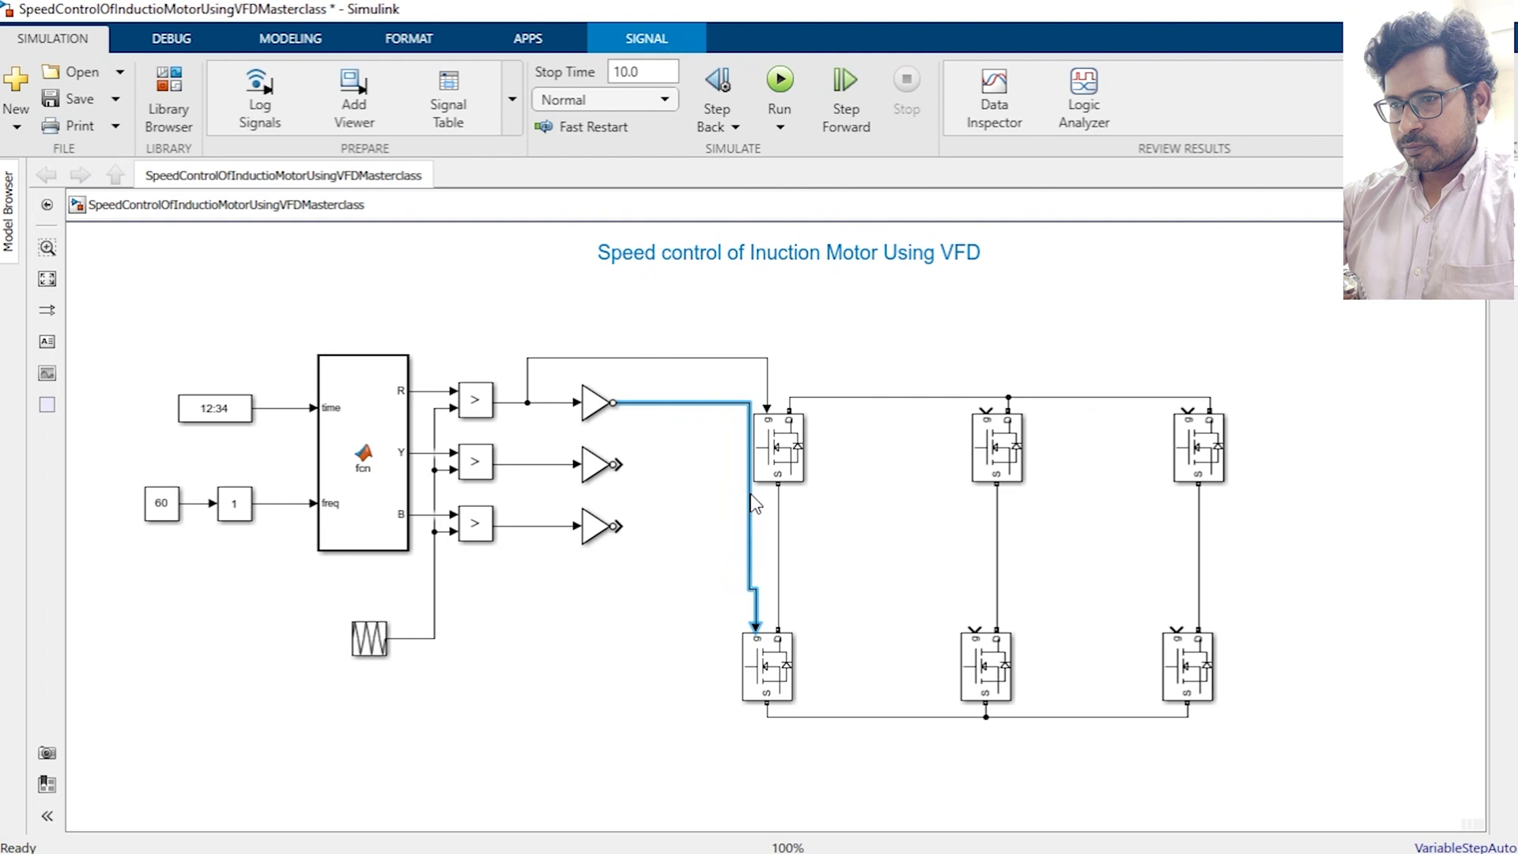
left_click(705, 504)
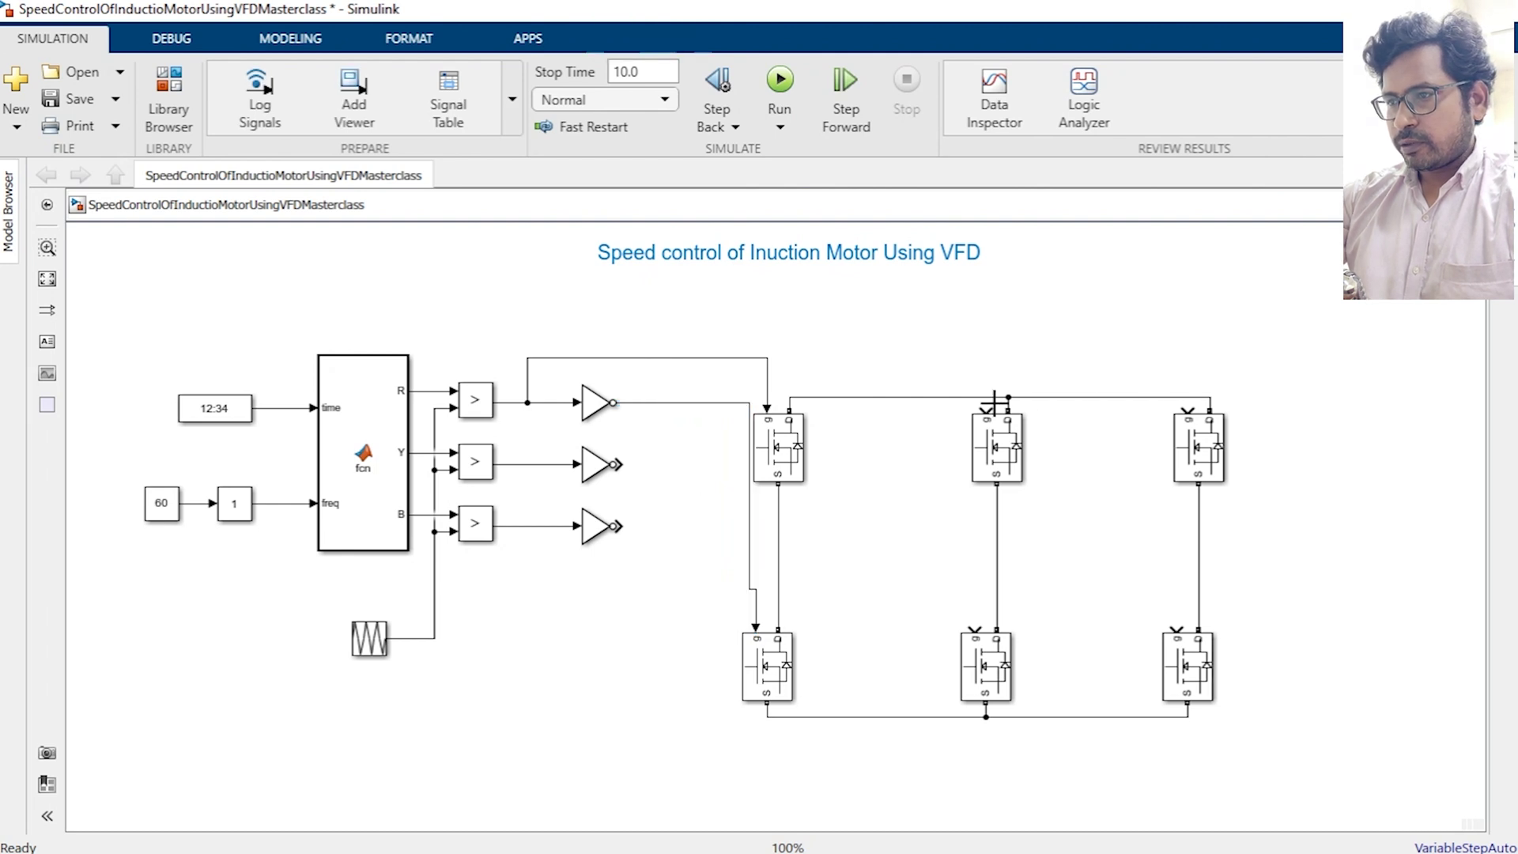
Wire the second and third comparators and NOT gates to the middle and right MOSFET gates.
mouse_move(986, 408)
left_mouse_down()
mouse_move(857, 366)
mouse_move(571, 447)
mouse_move(575, 468)
mouse_move(529, 467)
left_mouse_up()
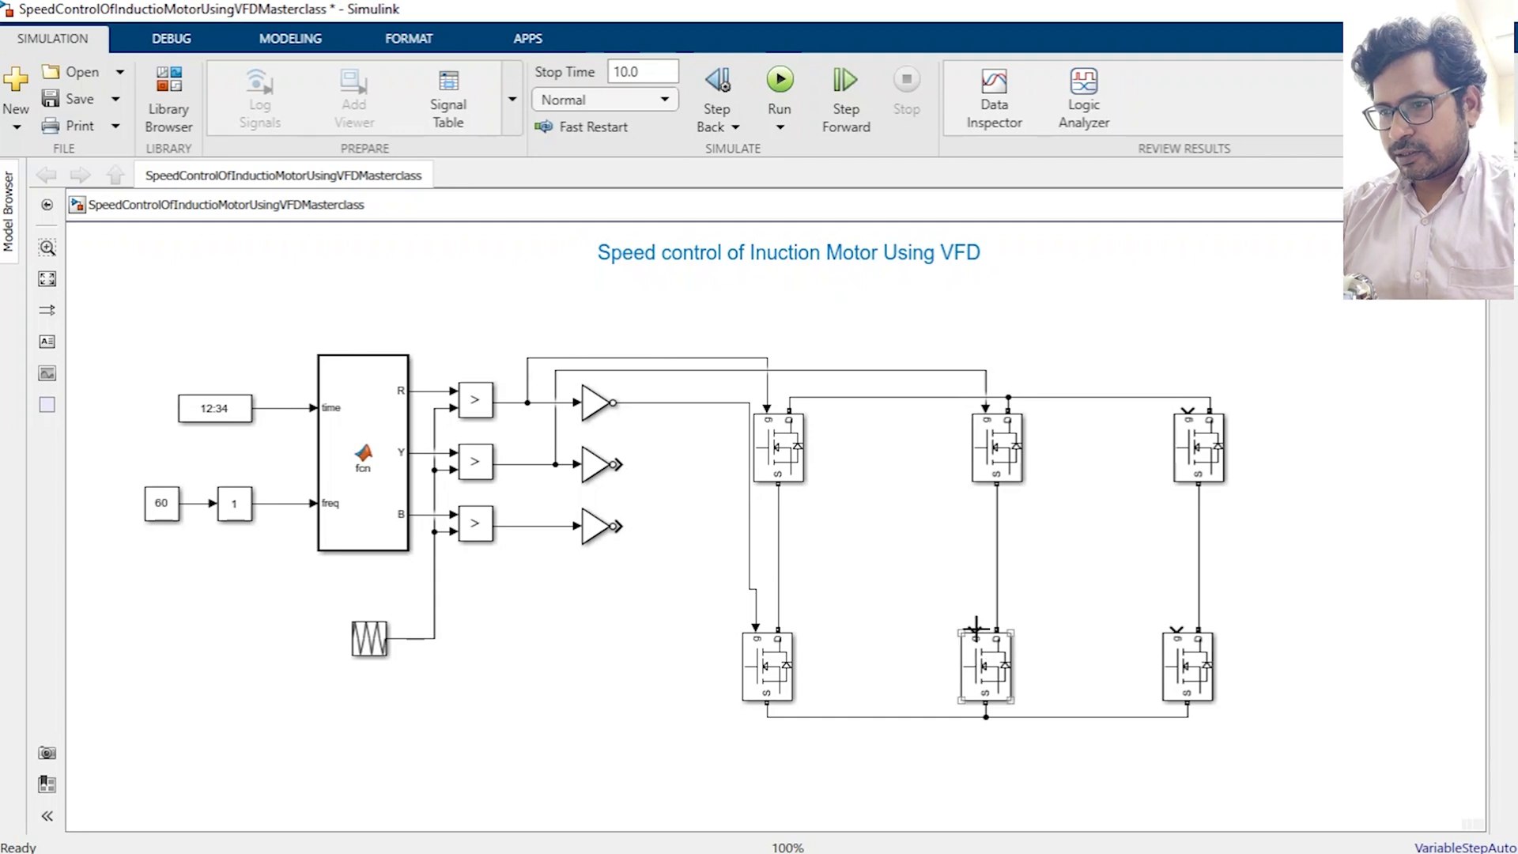
left_click_drag(975, 629, 626, 464)
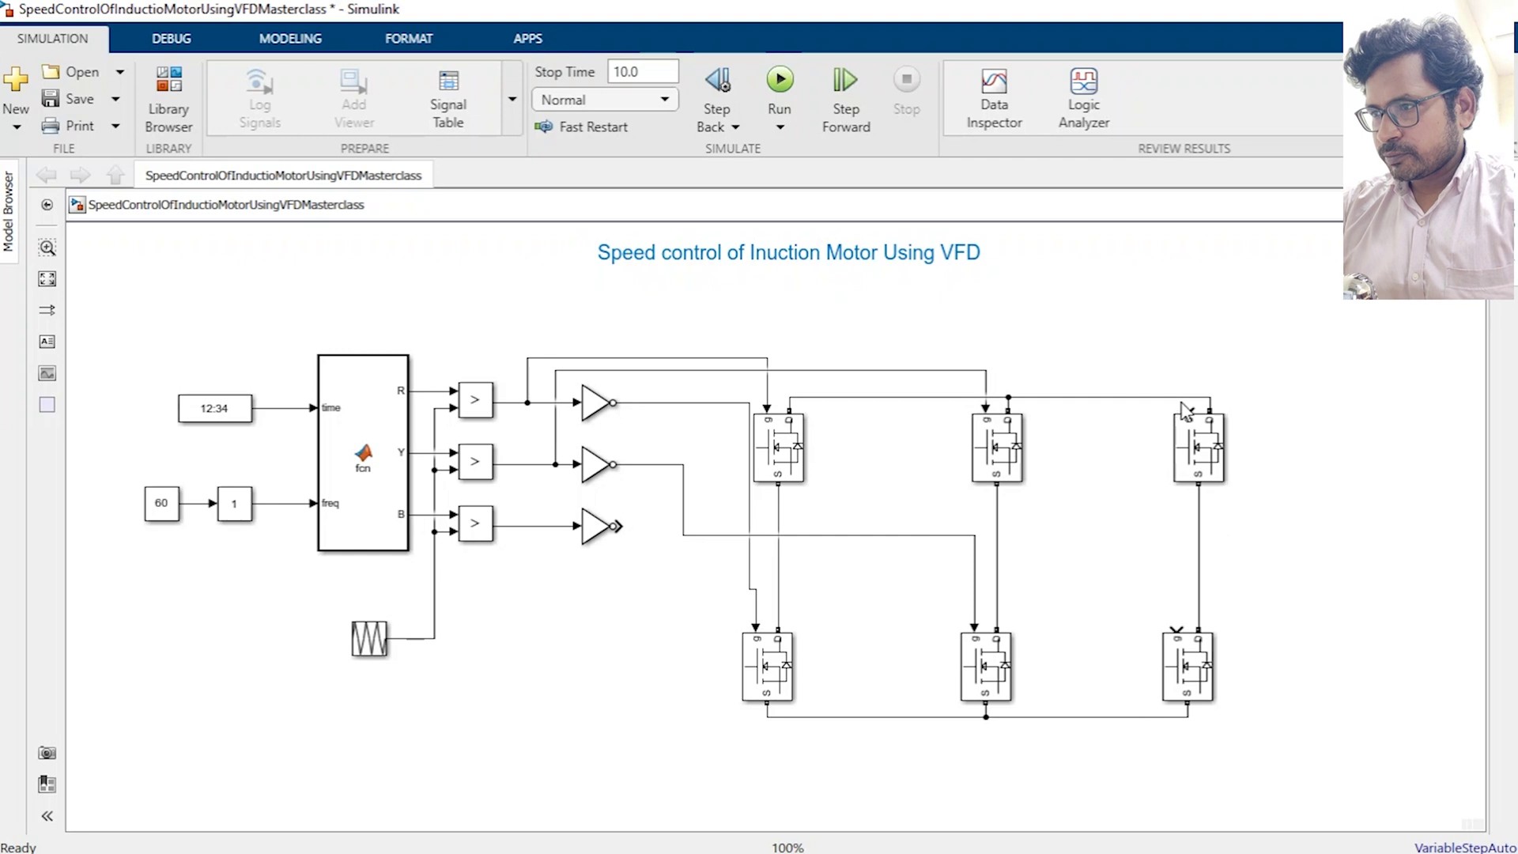
left_click_drag(1186, 408, 551, 522)
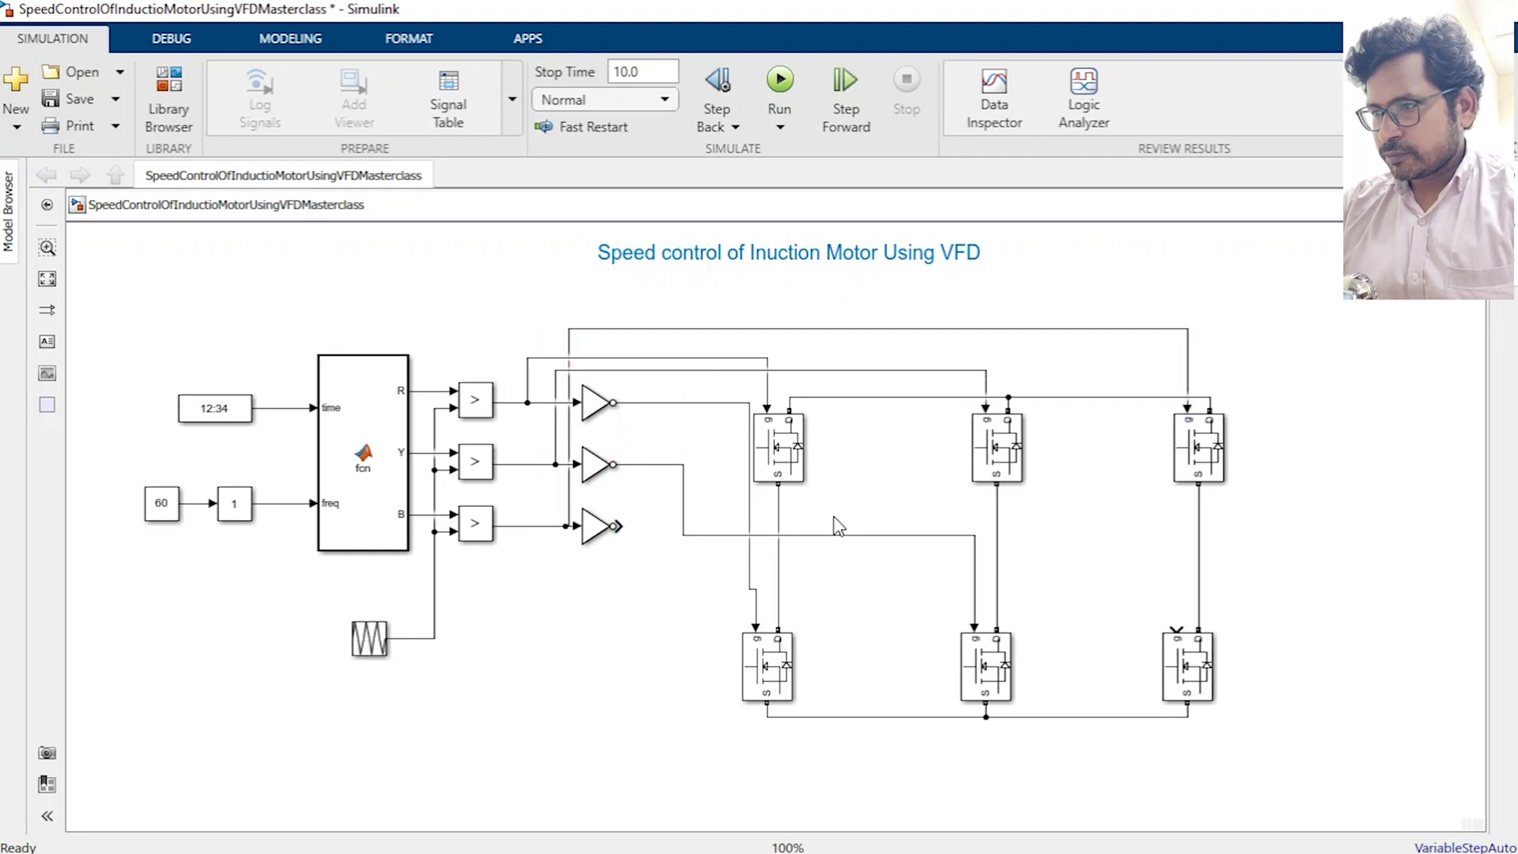
left_click_drag(630, 531, 1176, 625)
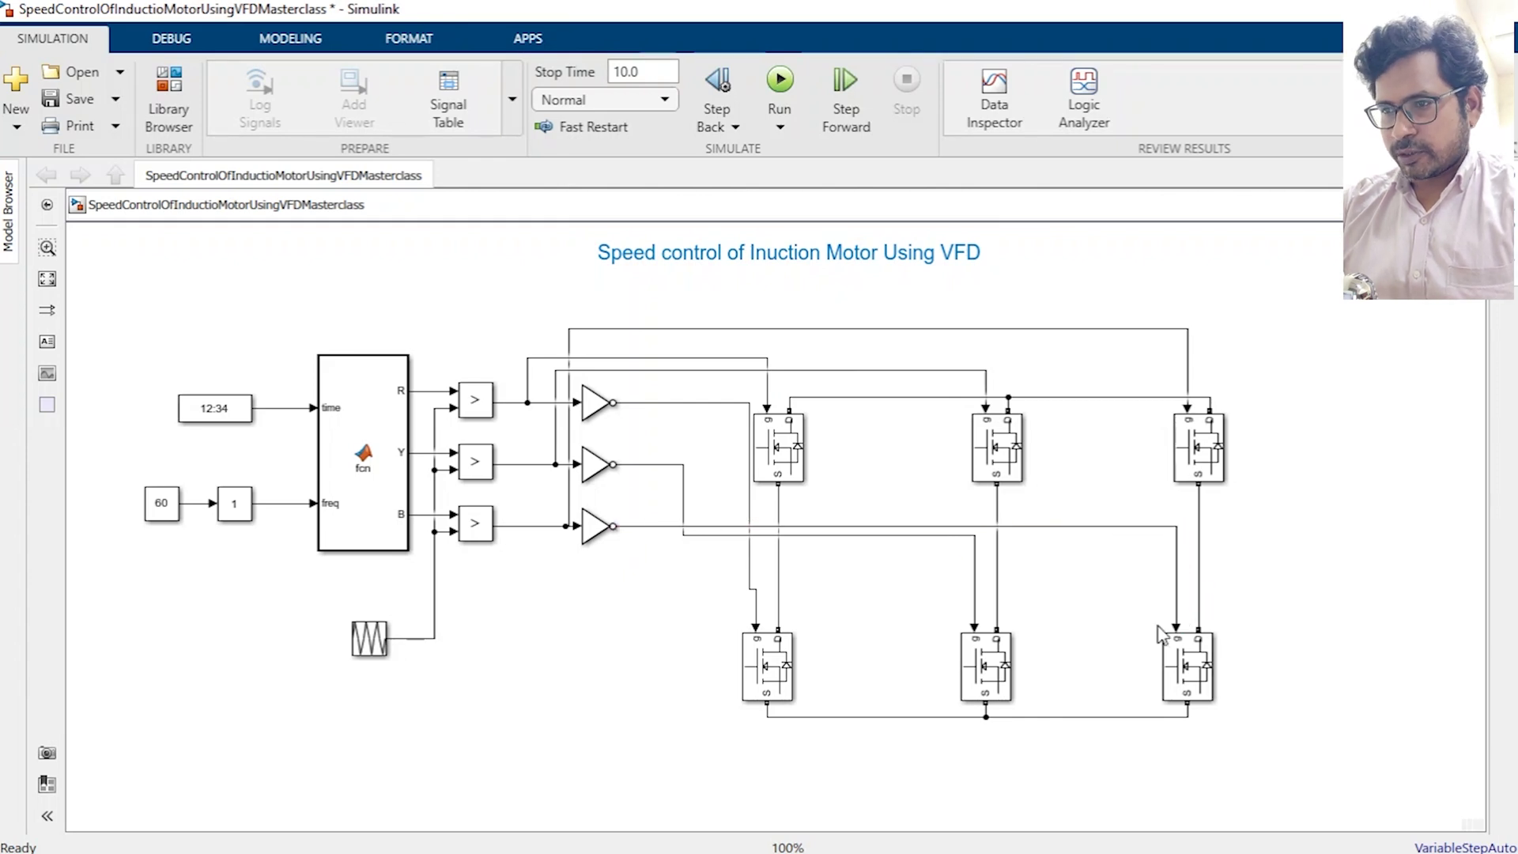
left_click_drag(1234, 784, 710, 316)
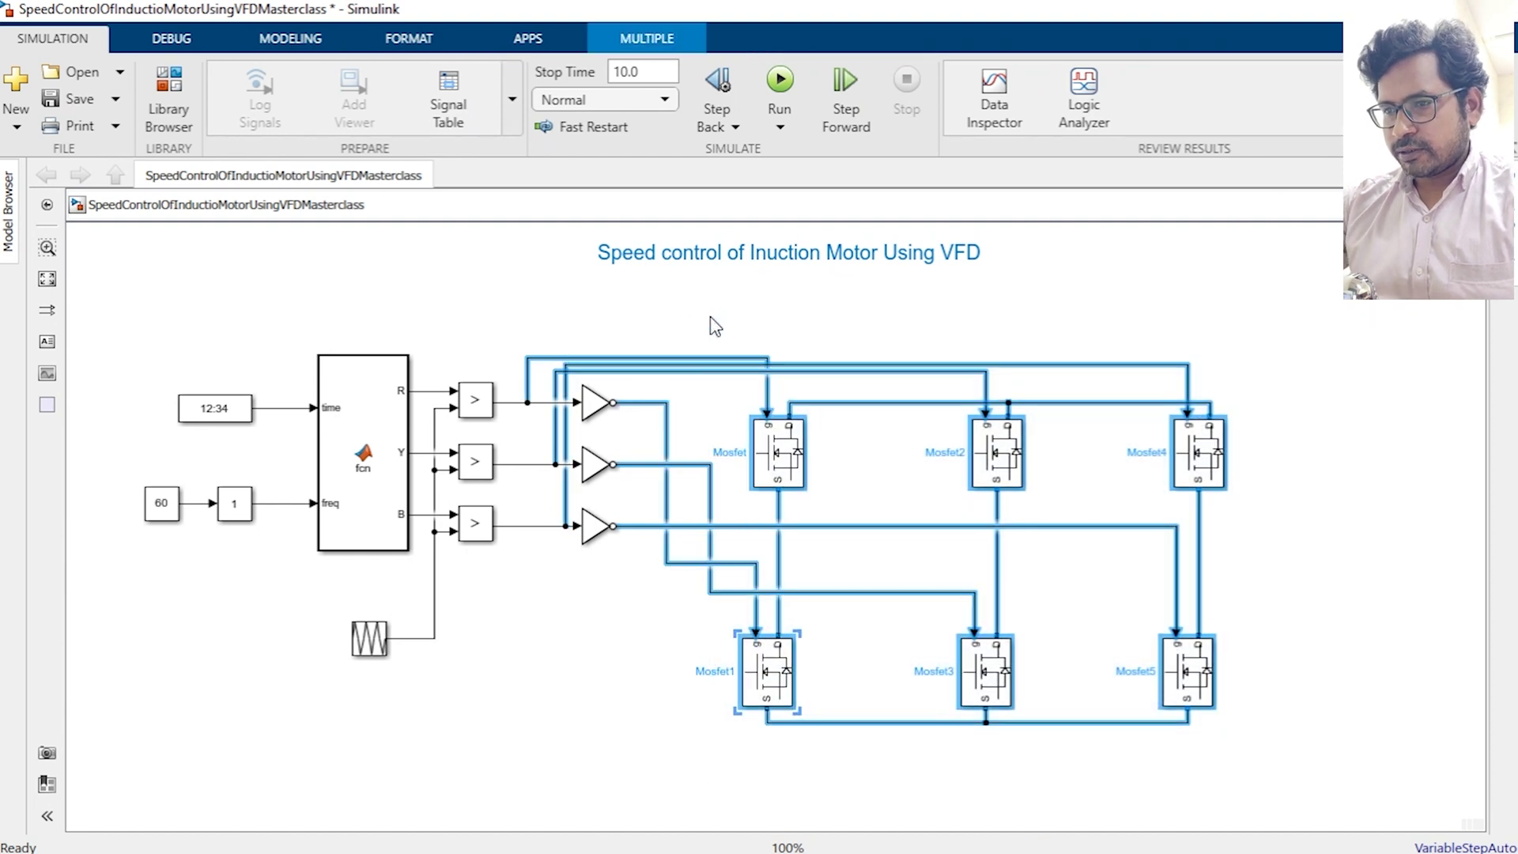
Shift the six MOSFETs down and right, then fit the whole diagram in view.
key("Down")
key("Down")
key("Down")
key("Down")
key("Down")
key("Down")
key("Down")
key("Down")
key("Down")
key("Down")
key("Down")
key("Down")
key("Down")
key("Down")
key("Down")
key("Down")
key("Down")
key("Down")
key("Down")
key("Down")
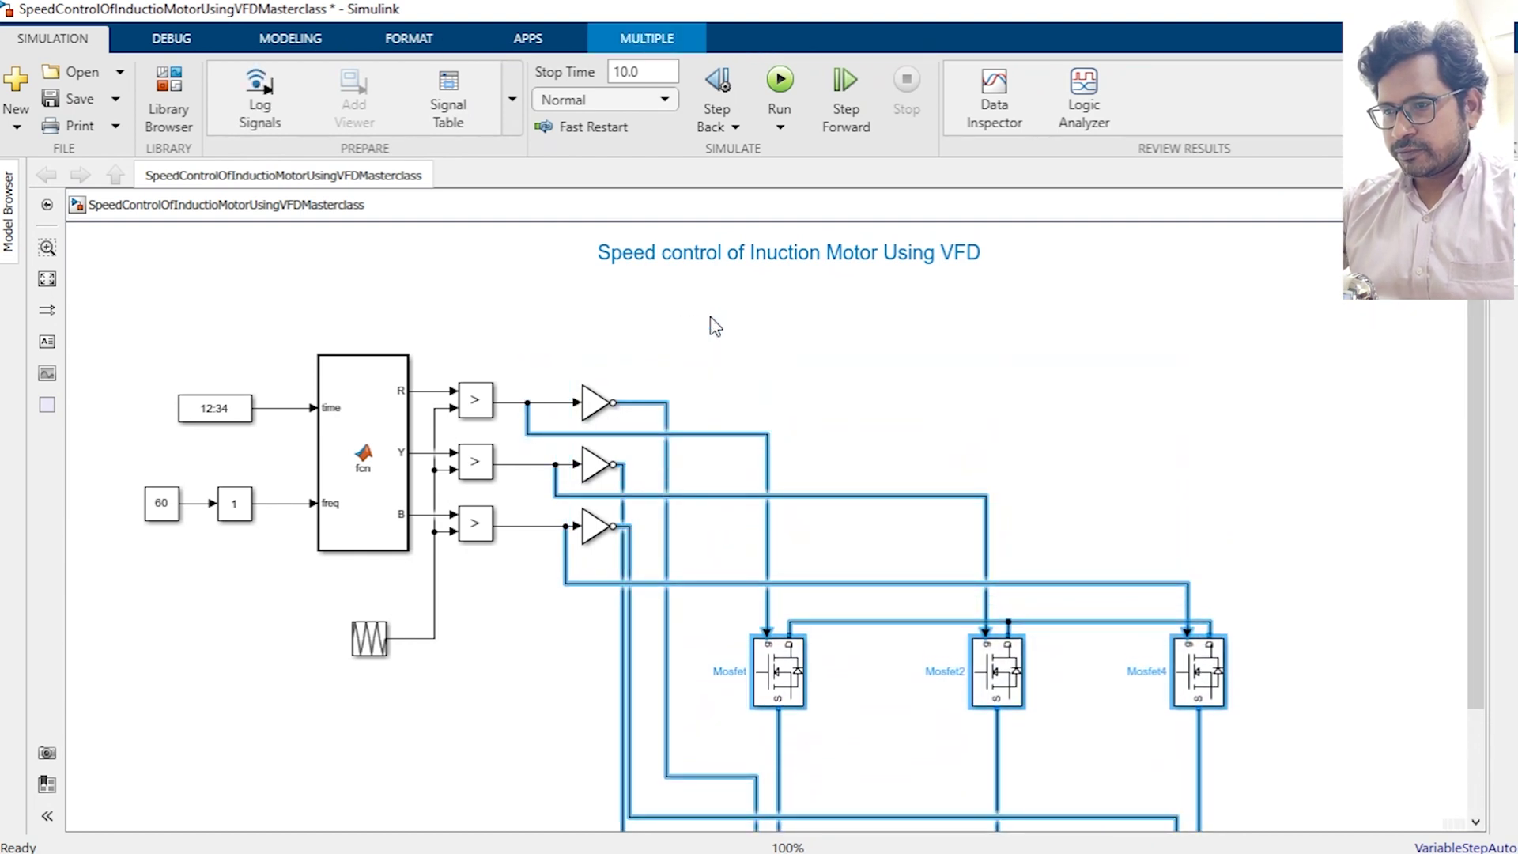
key("Right")
key("Right")
key("Right")
key("Right")
key("Right")
key("Right")
key("Right")
key("Right")
key("Right")
key("Right")
key("Right")
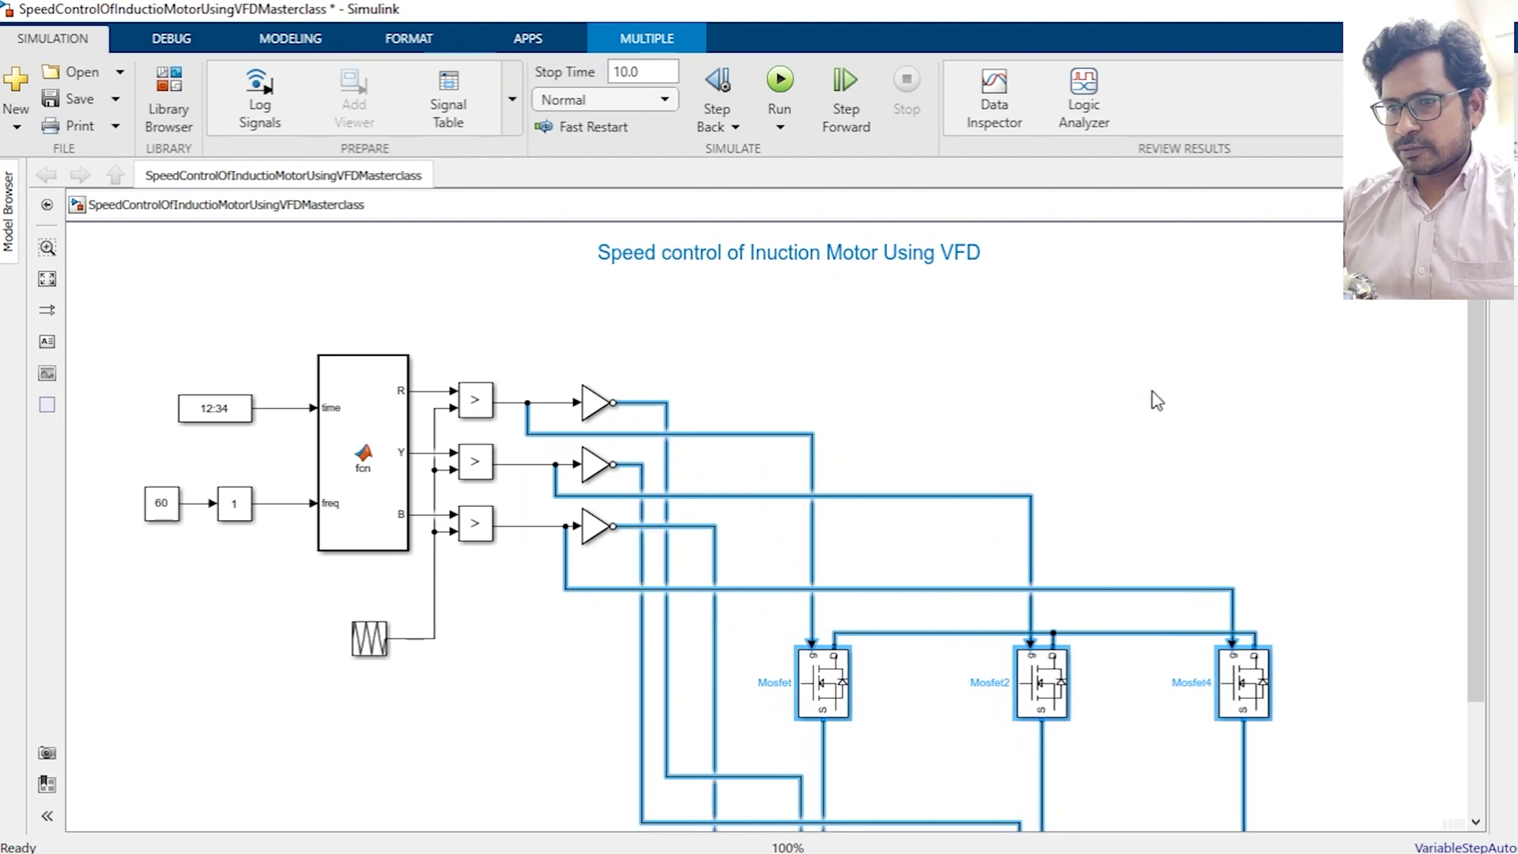
left_click(894, 458)
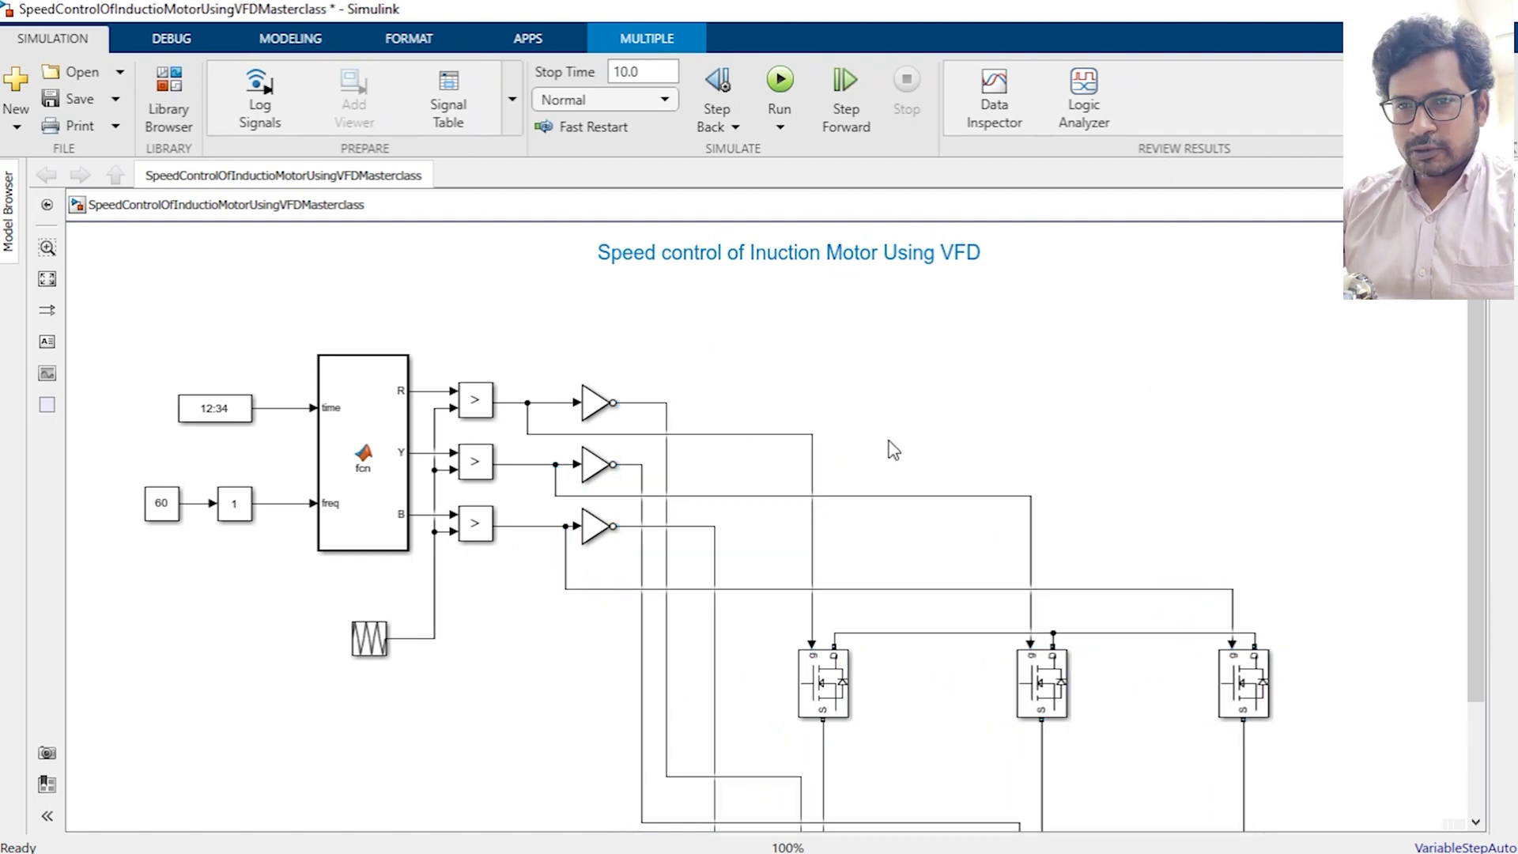
left_click(50, 280)
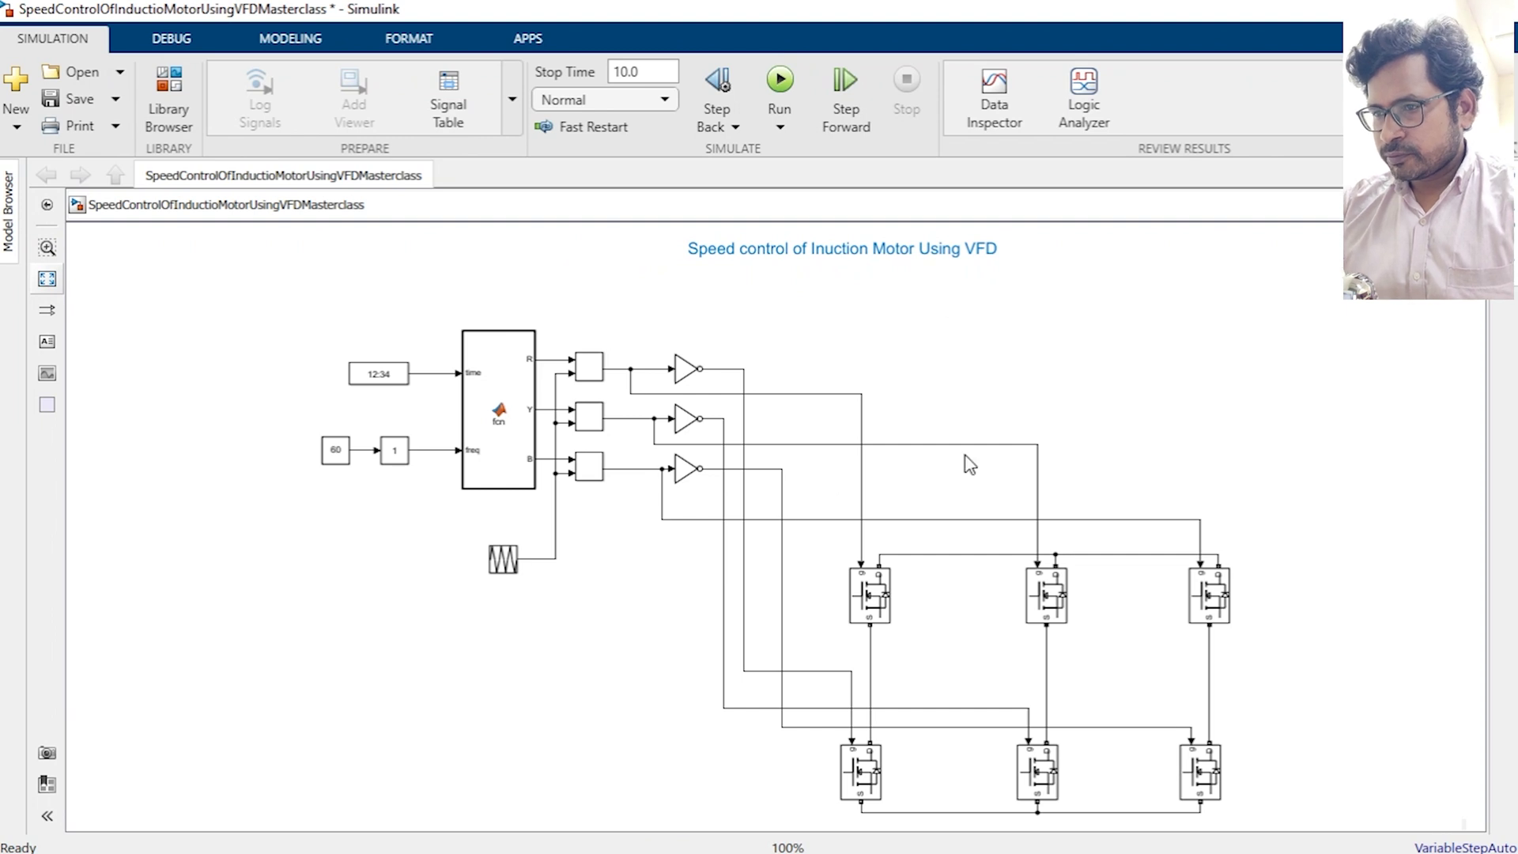
Reroute the first inverter's gate wire and the second comparator's gate wire clear of other lines.
left_click(844, 394)
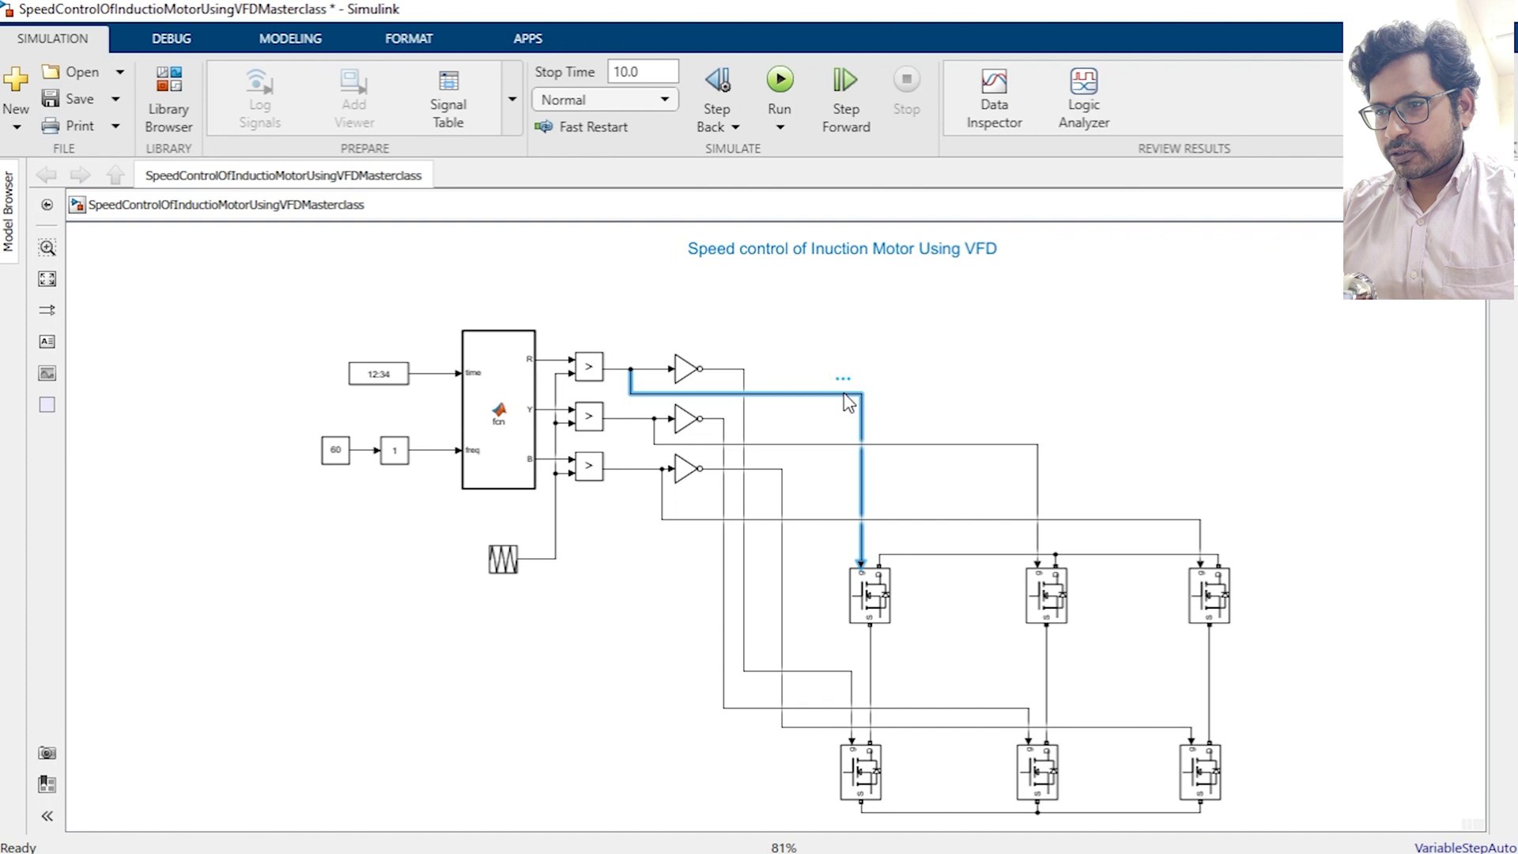
left_click(819, 672)
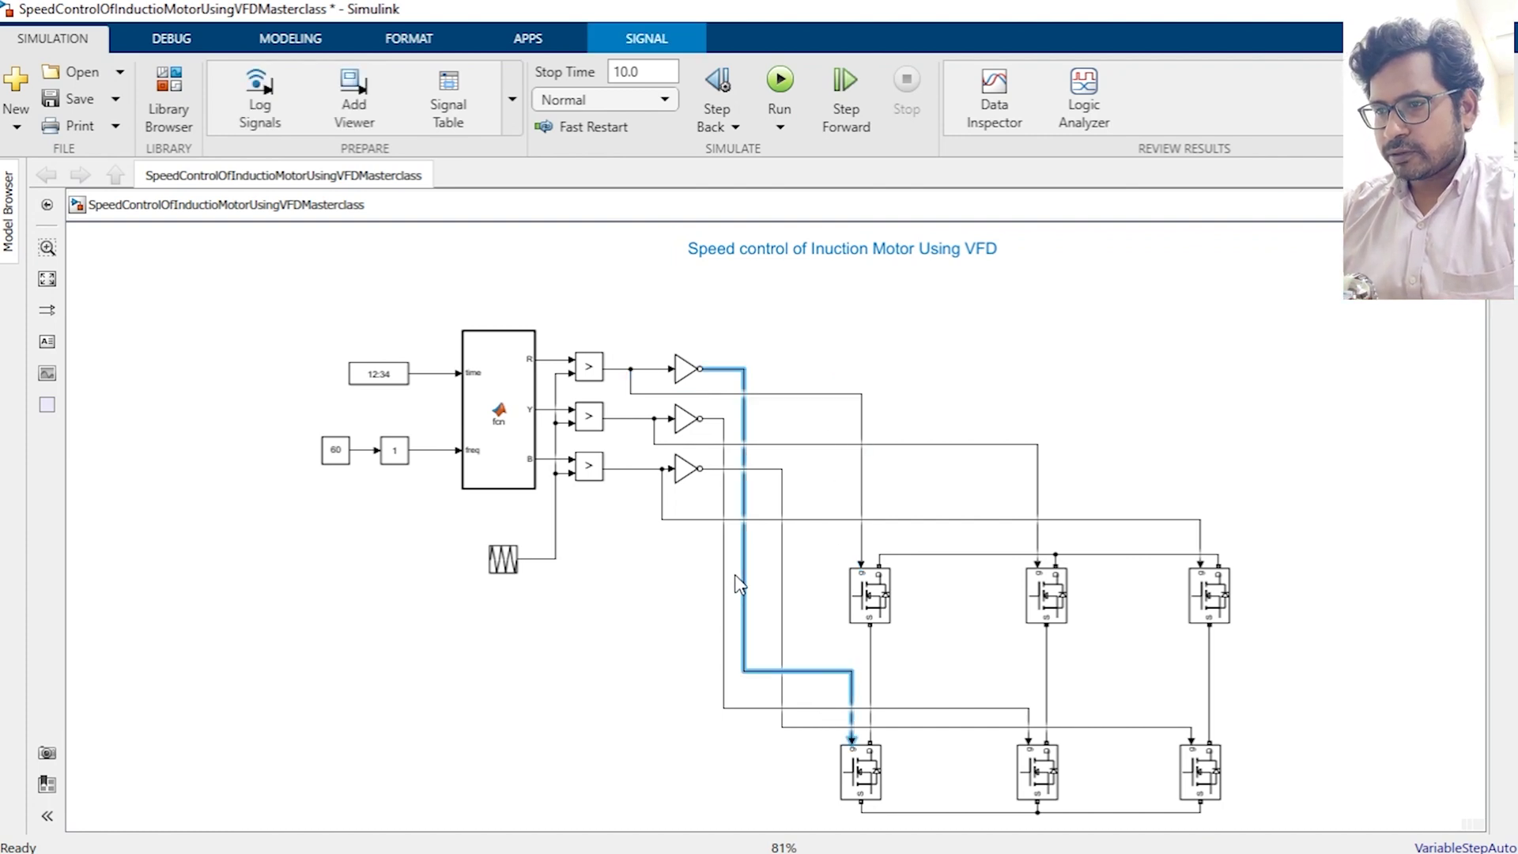
left_click_drag(742, 578, 839, 588)
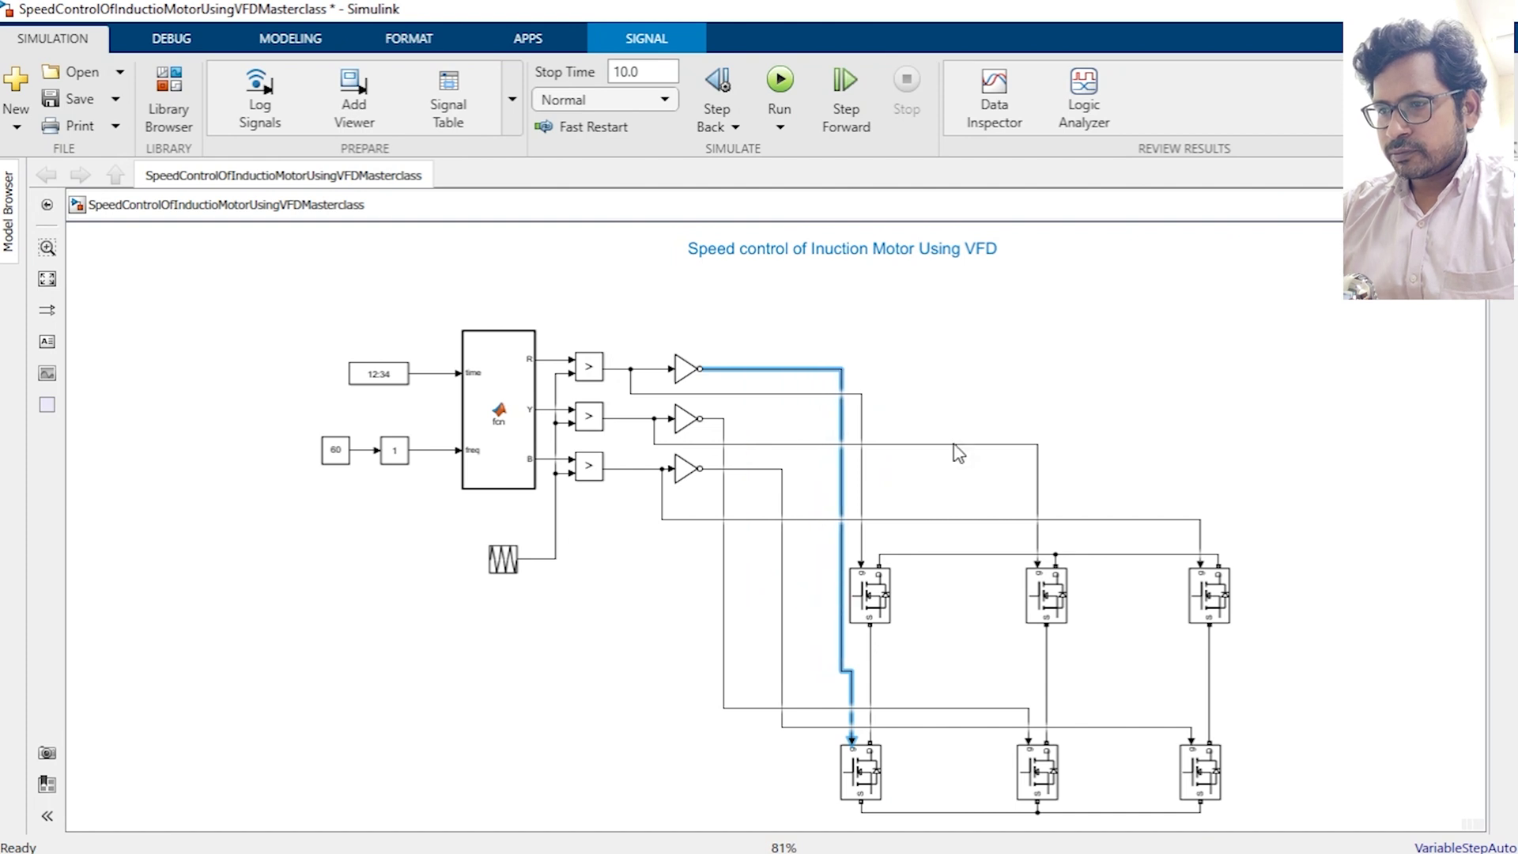
left_click(950, 387)
left_click(773, 445)
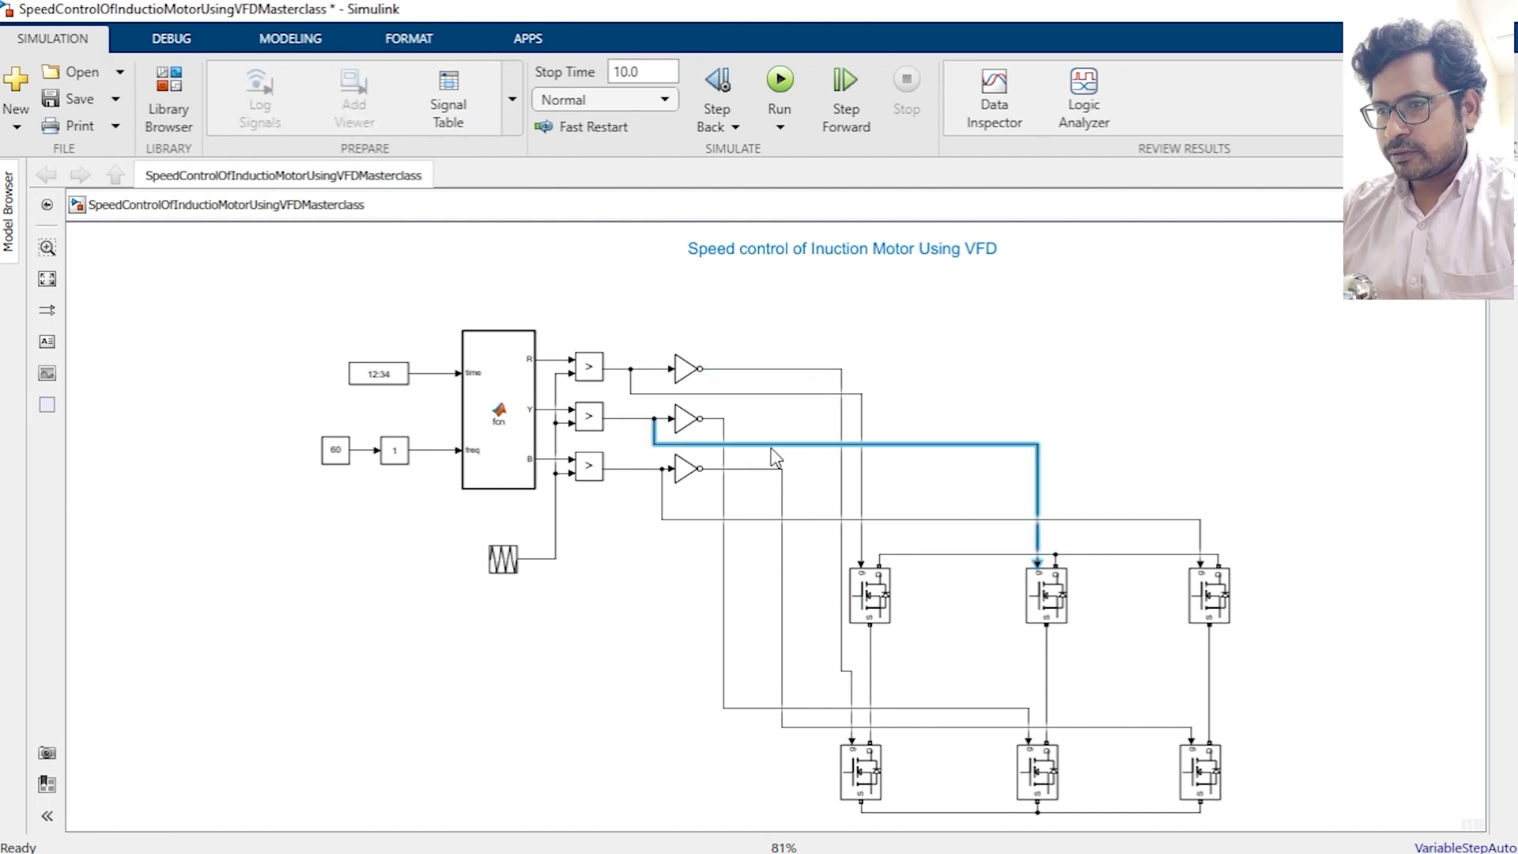
left_click_drag(775, 456, 765, 413)
left_click(953, 462)
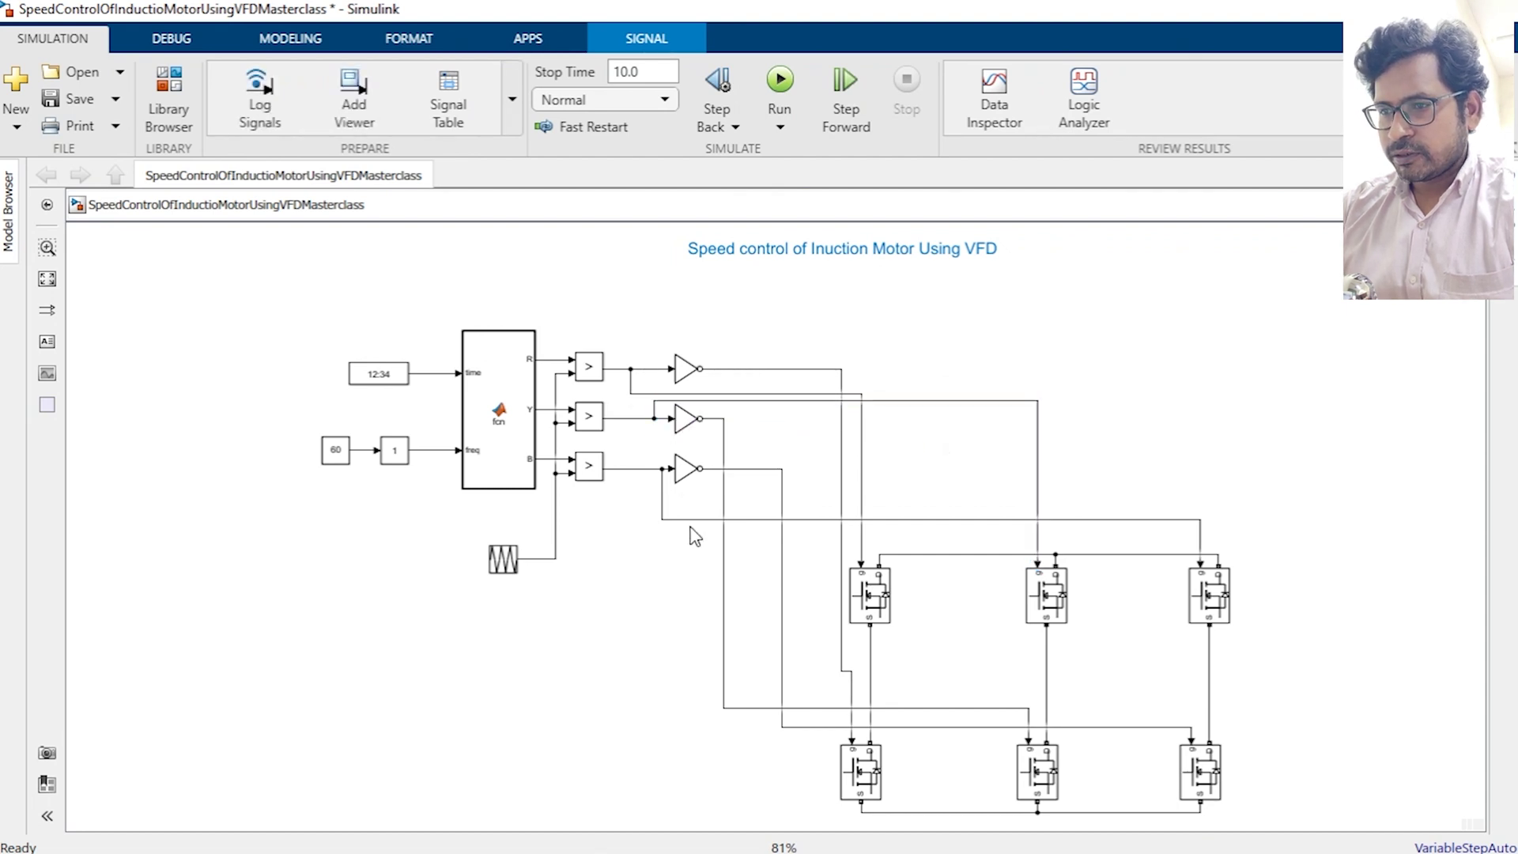
Reroute the second and third inverter gate wires so none of them overlap.
left_click_drag(724, 553, 1016, 563)
left_click(1091, 520)
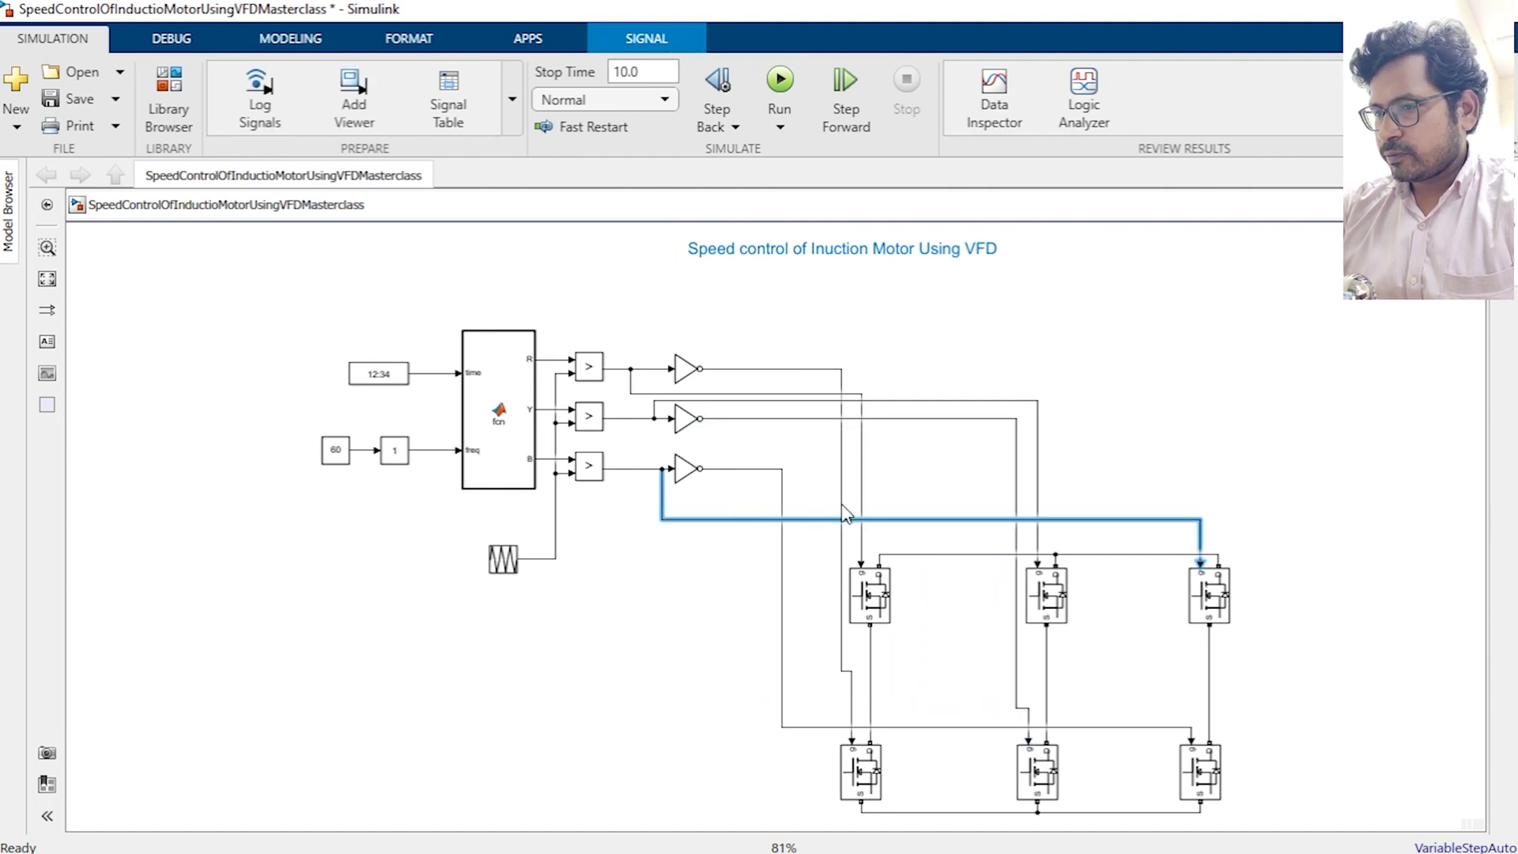
left_click_drag(885, 519, 859, 445)
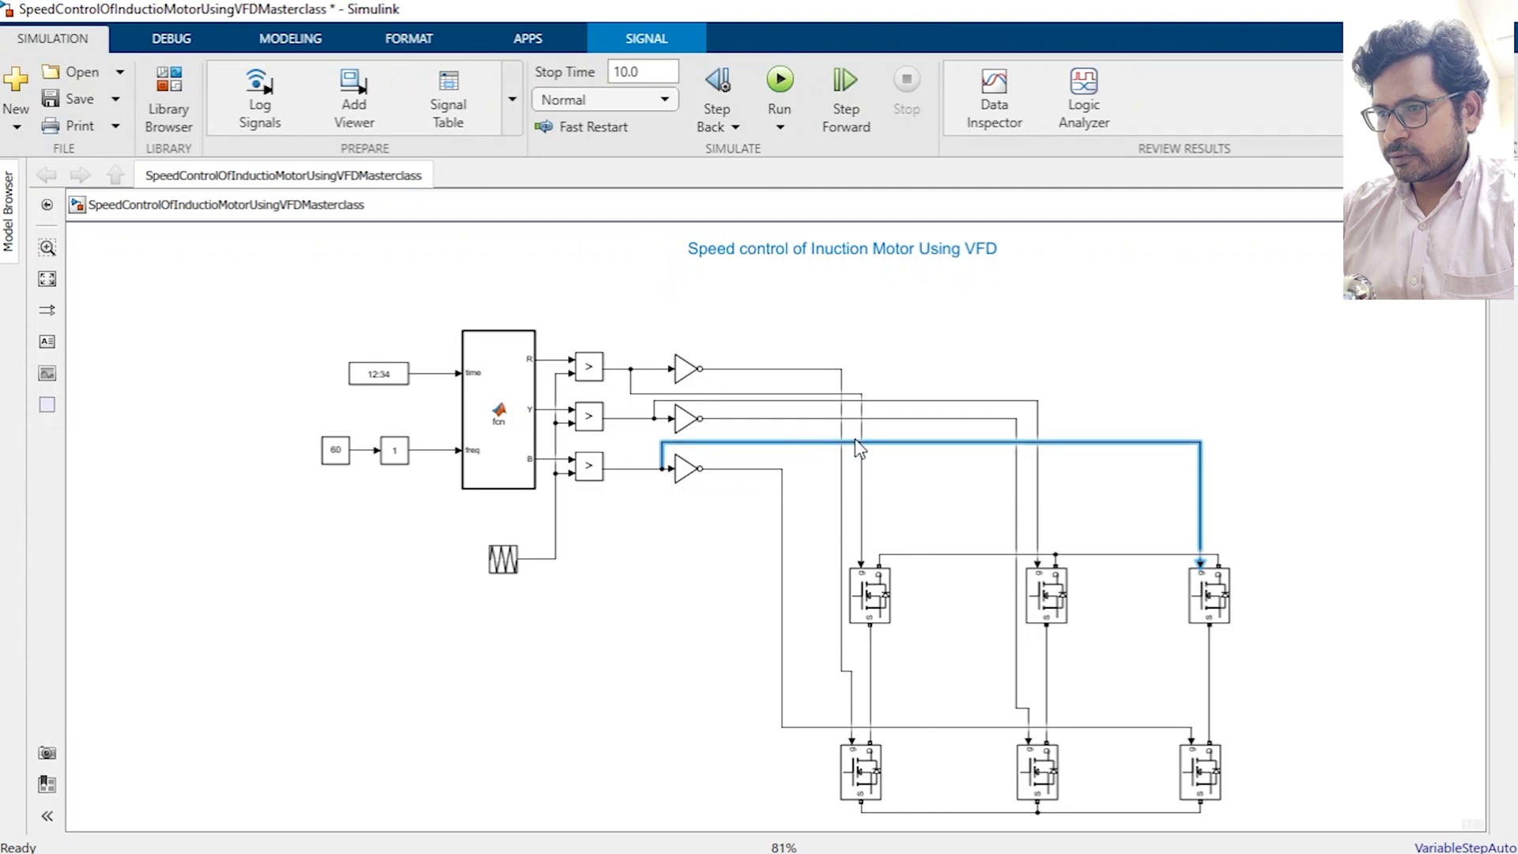
left_click(783, 707)
left_click_drag(783, 716, 1190, 636)
left_click(1363, 644)
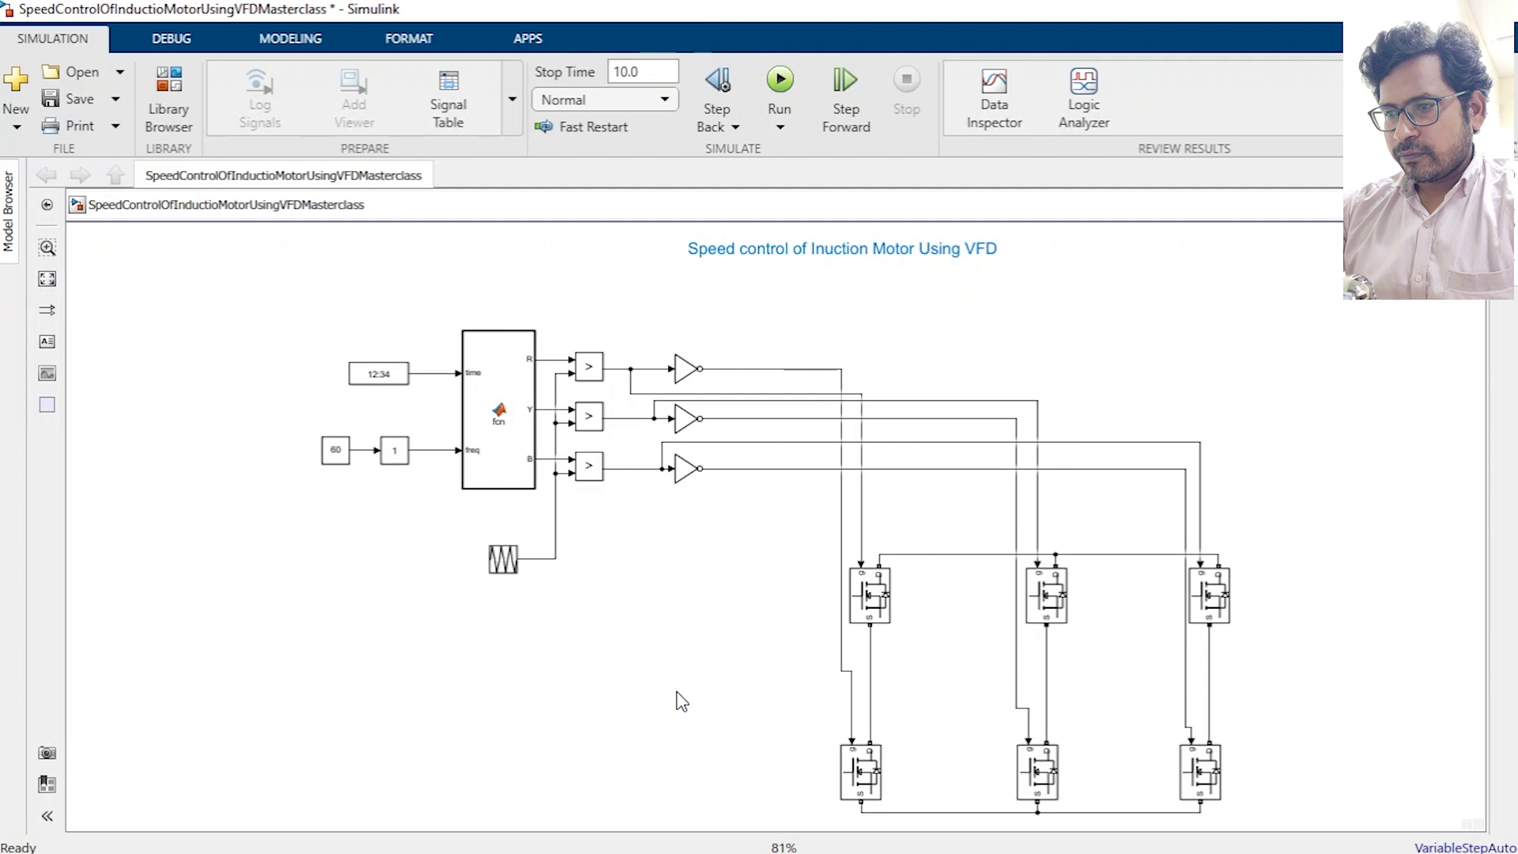
Search the Library Browser for 'dc' and place a DC Voltage Source in the model.
double_click(476, 640)
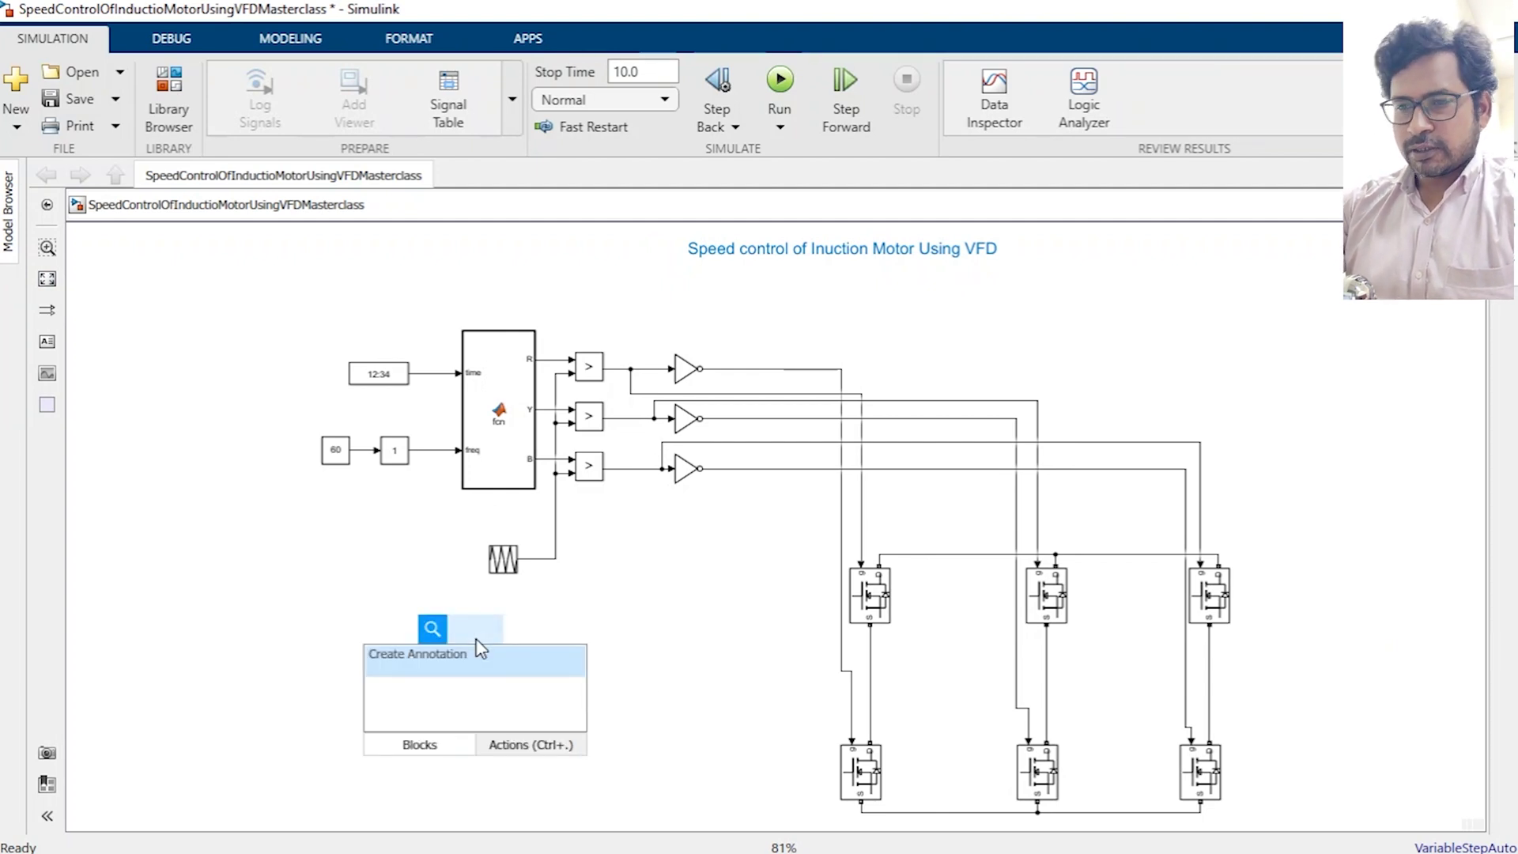
left_click(165, 127)
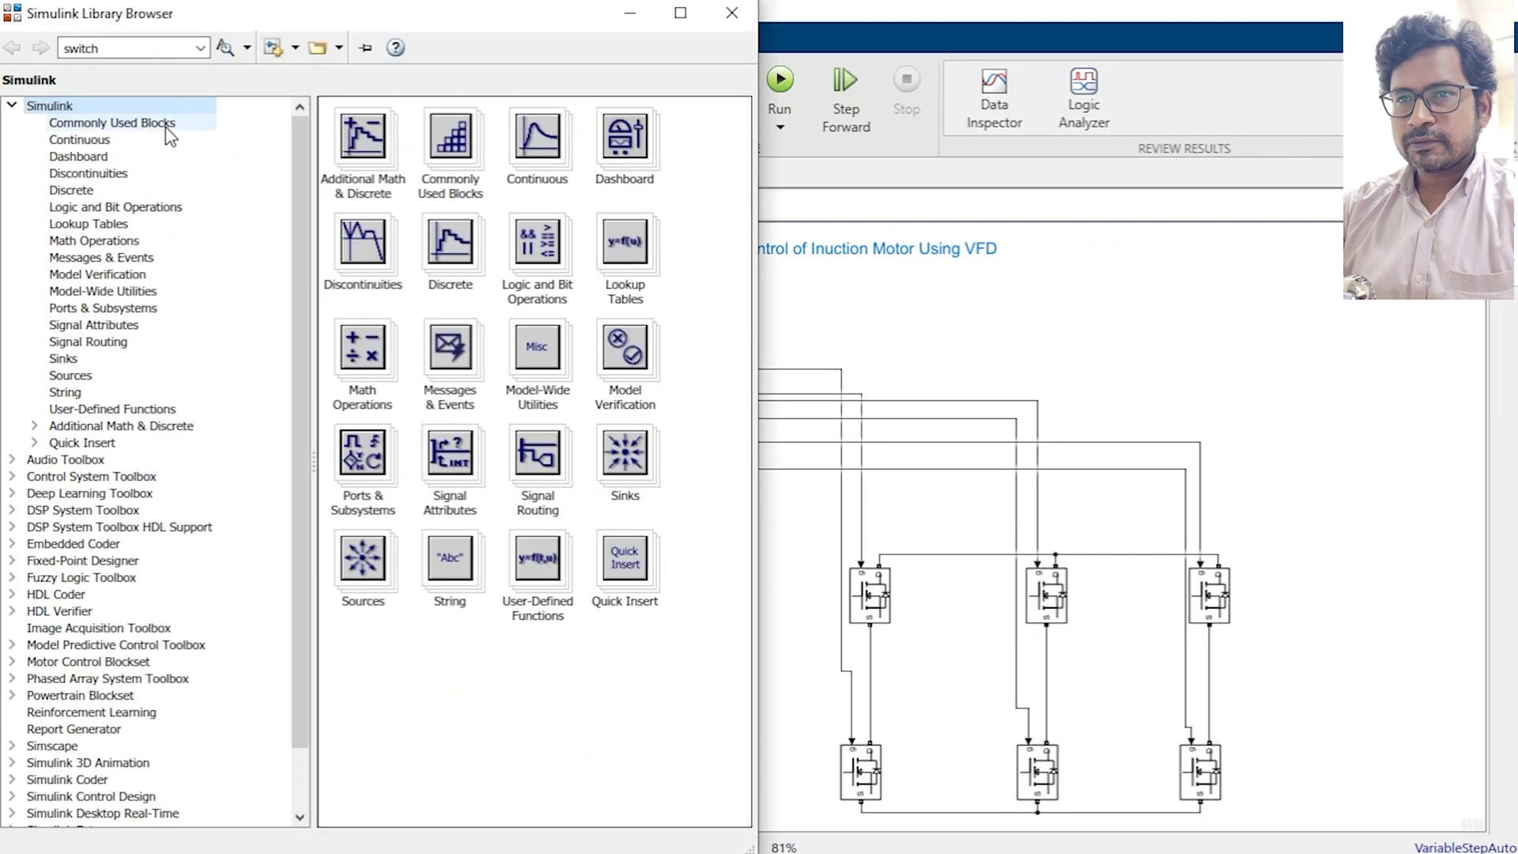
double_click(133, 48)
type("d")
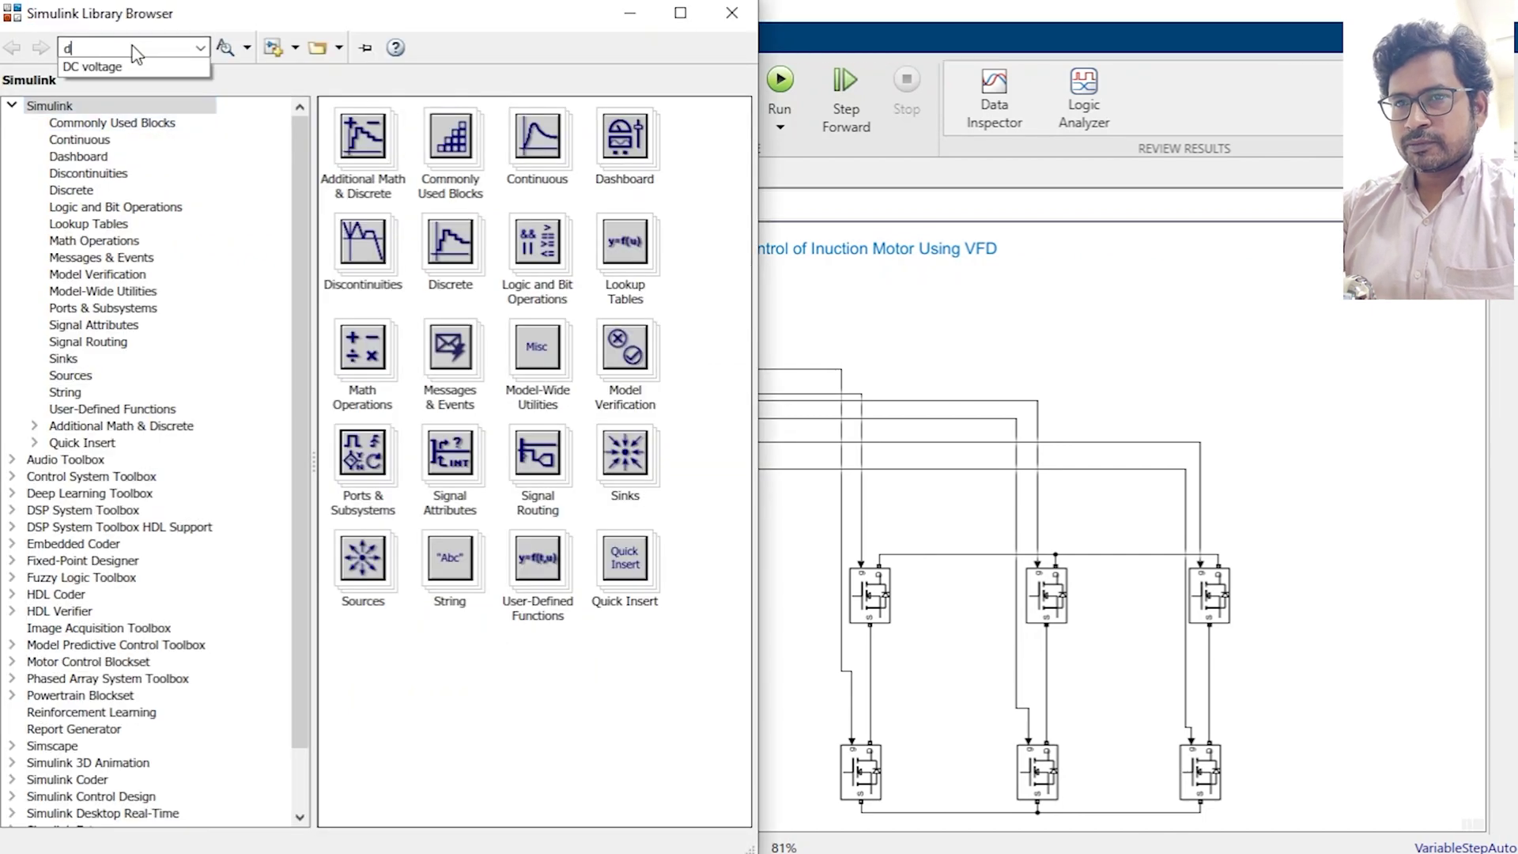
type("c")
left_click(94, 66)
key("Return")
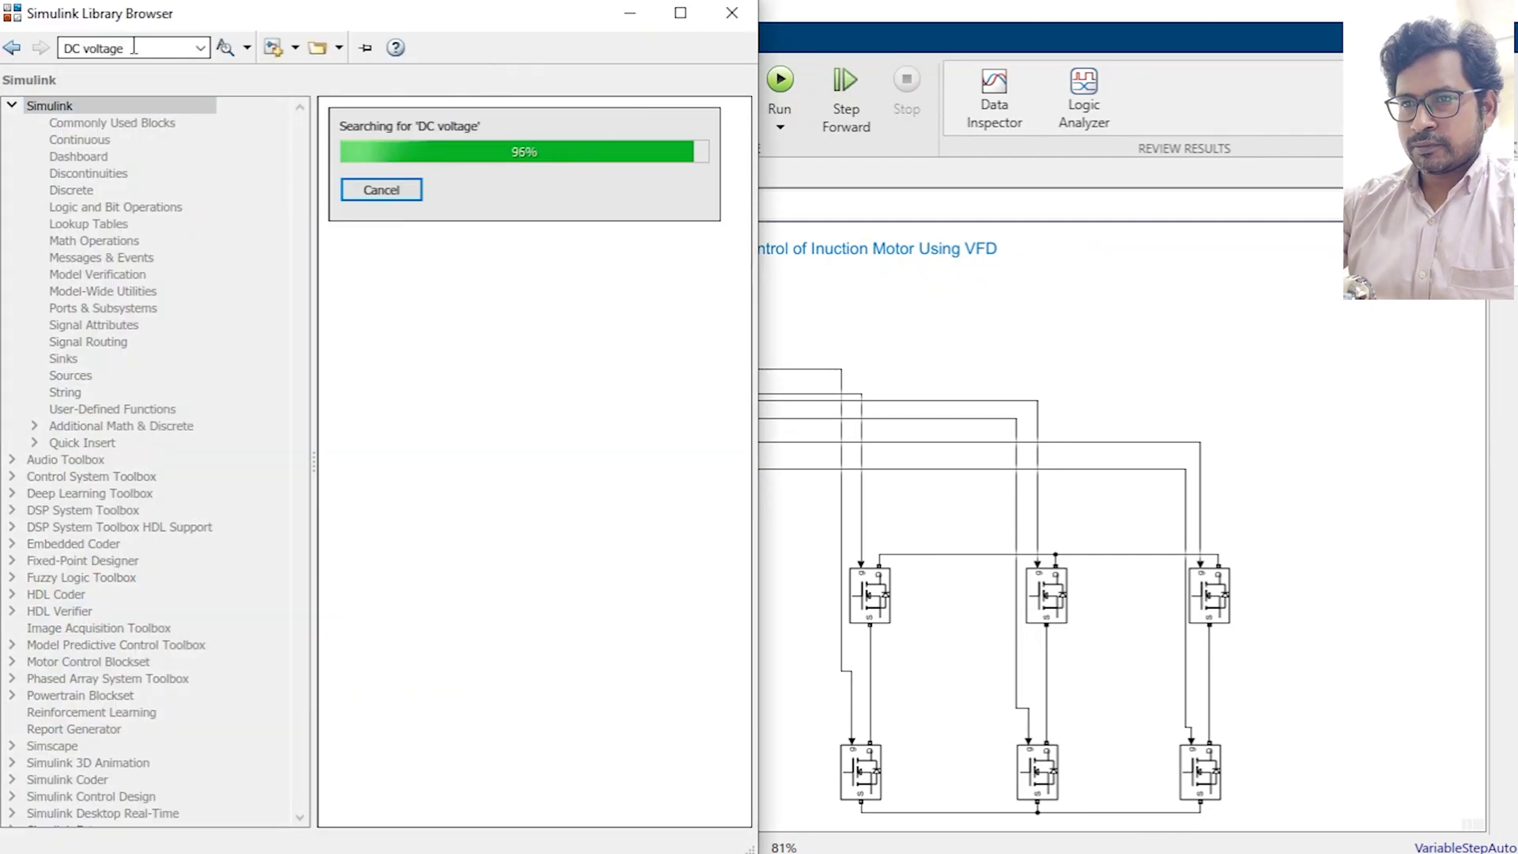
left_click(562, 528)
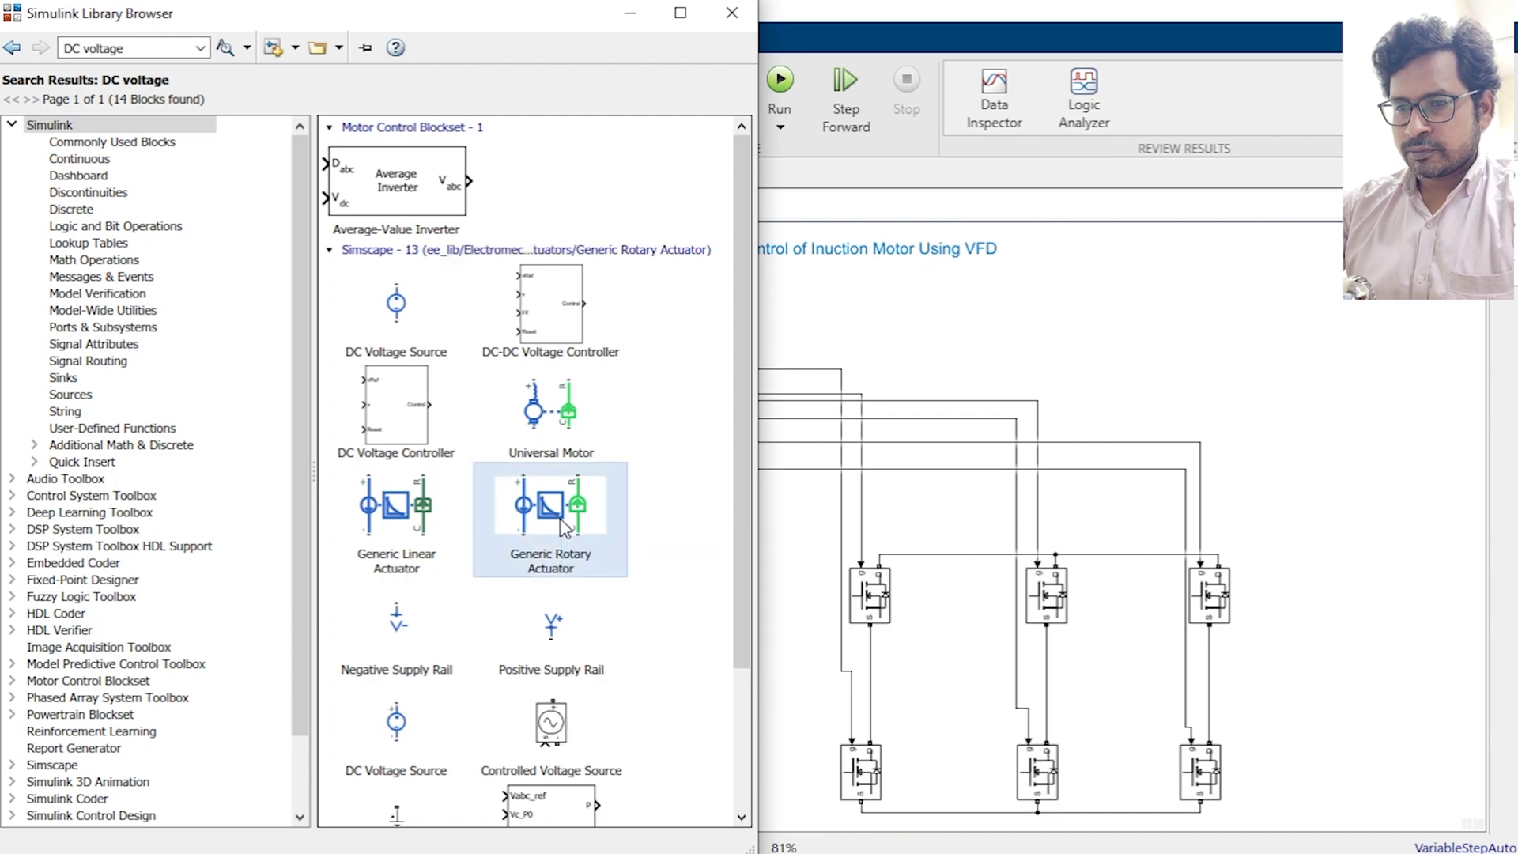
scroll(563, 528, "down", 3)
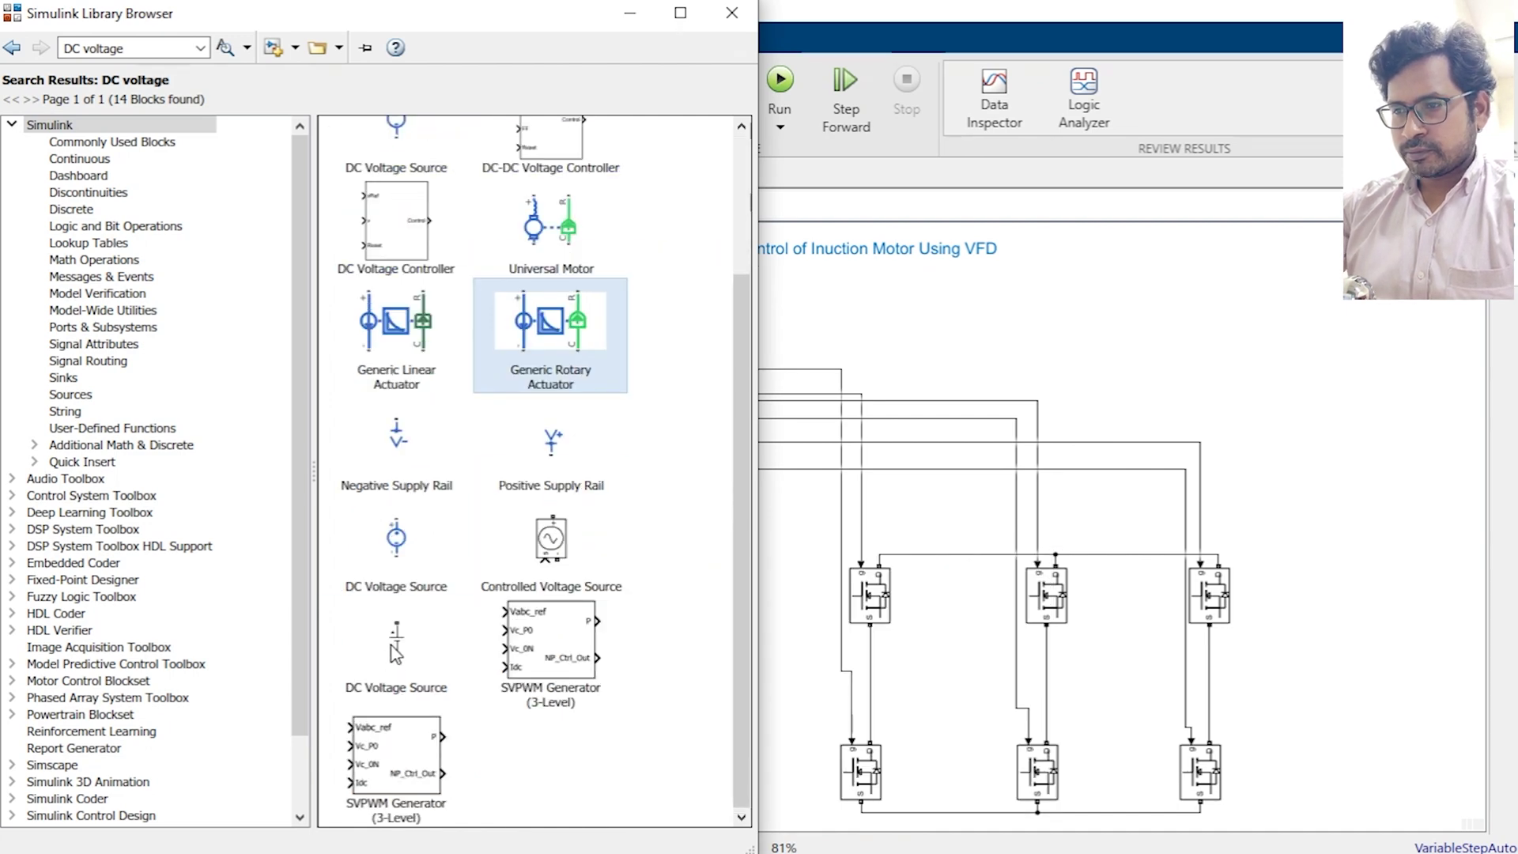
left_click_drag(395, 652, 888, 554)
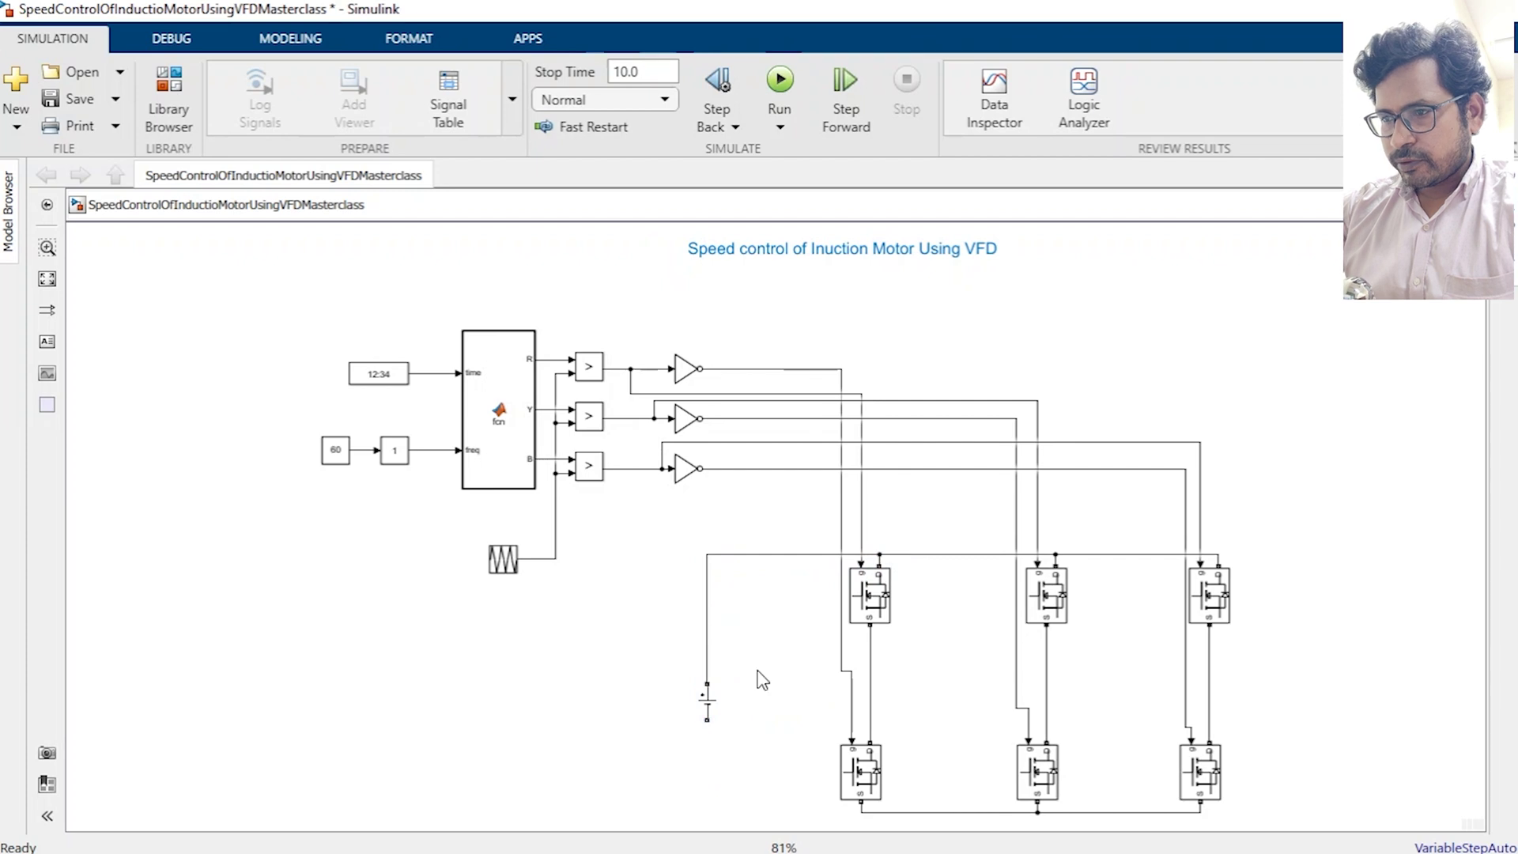
Wire the DC source across the bridge rails and set its amplitude to 500 V.
left_click_drag(706, 724, 865, 780)
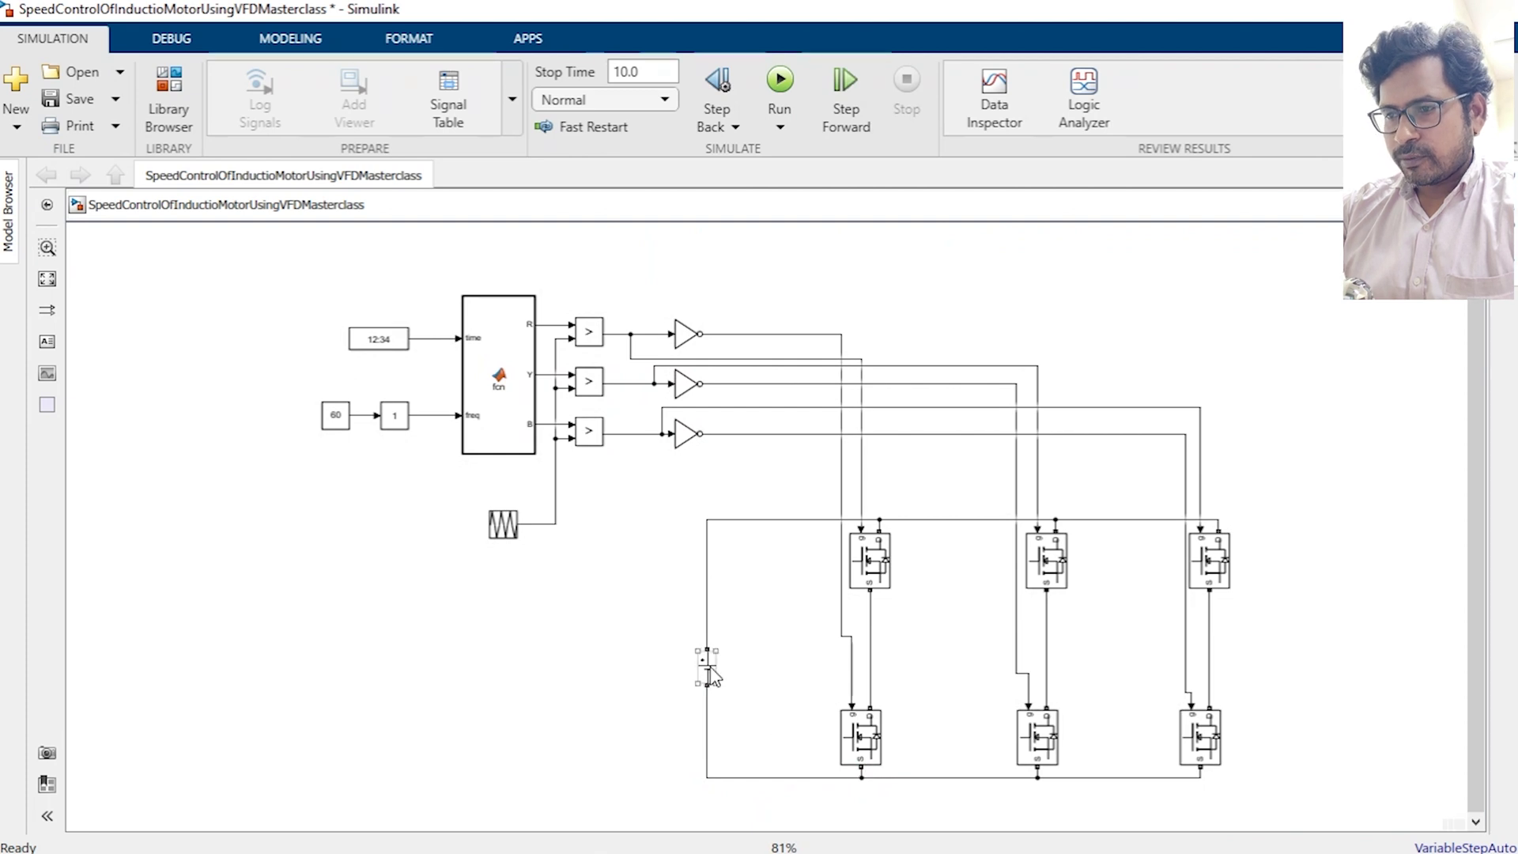
double_click(707, 663)
type("500")
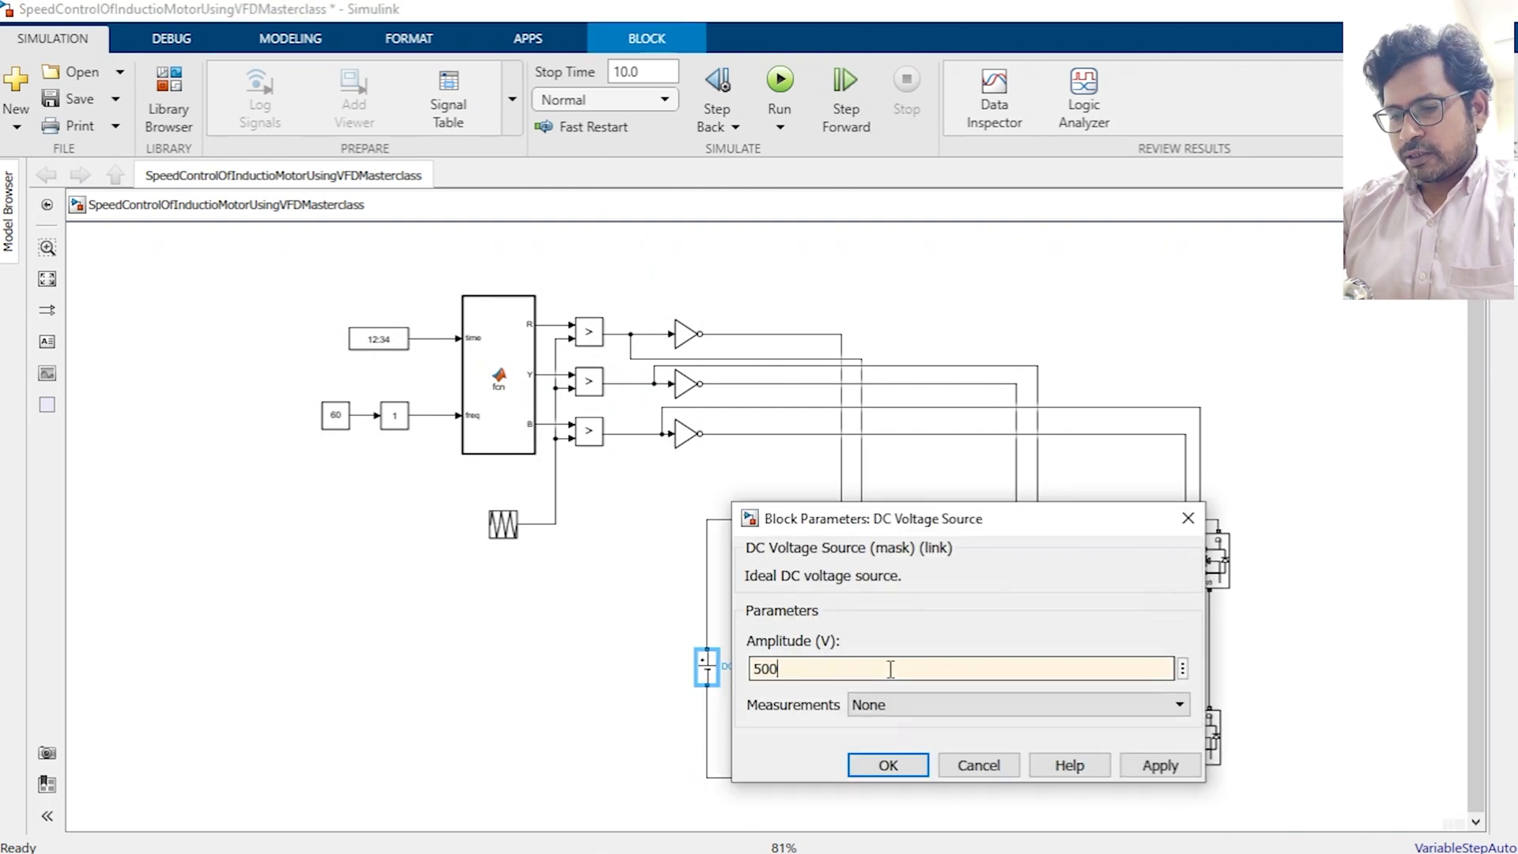
key("Return")
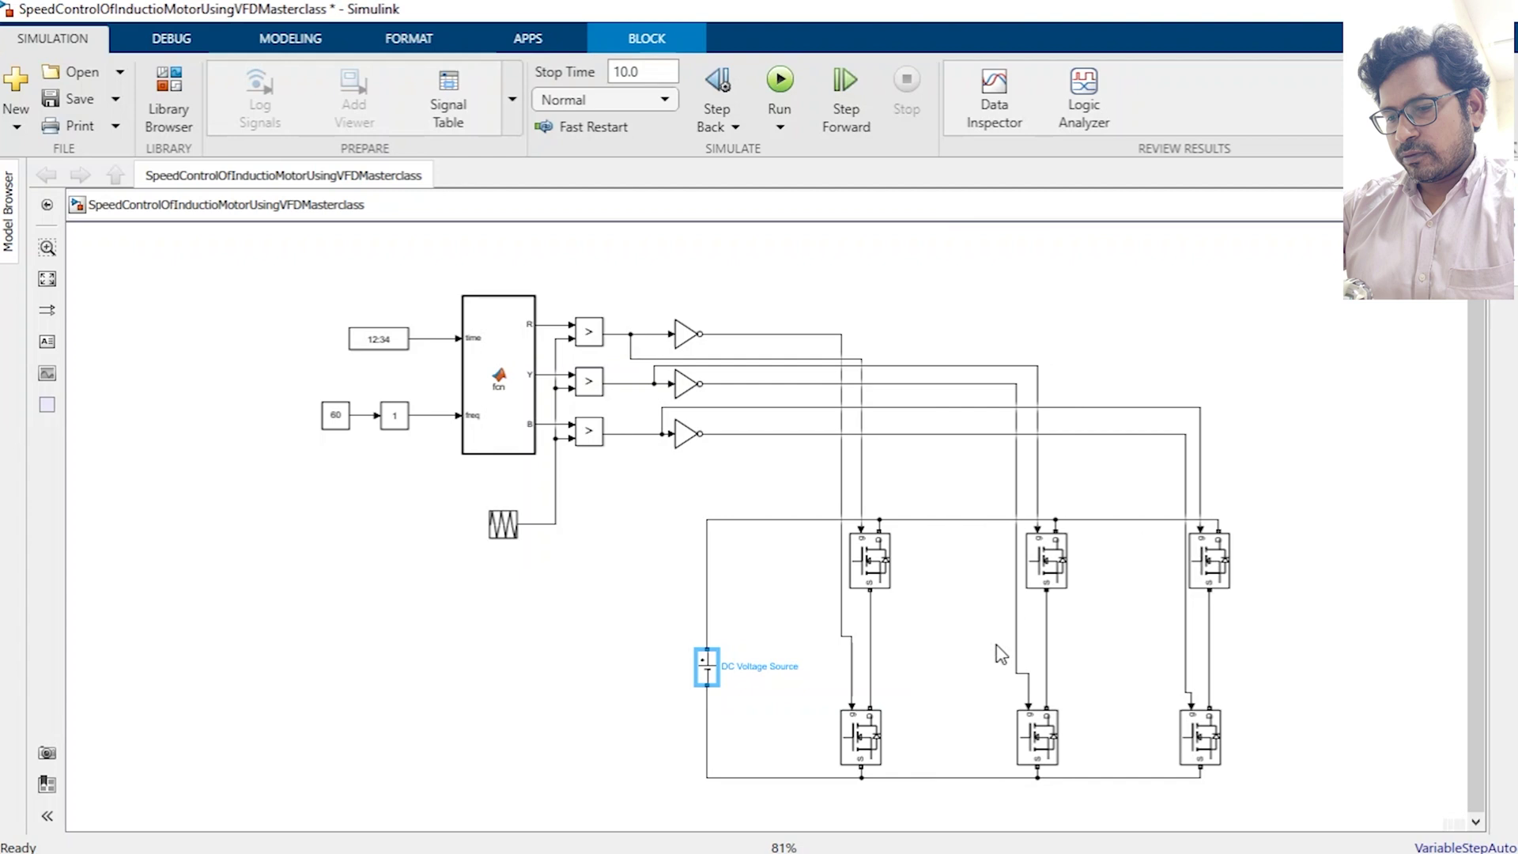
mouse_move(1351, 630)
left_mouse_down()
mouse_move(1512, 639)
mouse_move(1148, 624)
left_mouse_up()
Quick-insert an Asynchronous Machine SI Units block using the 'asy' search.
double_click(1147, 620)
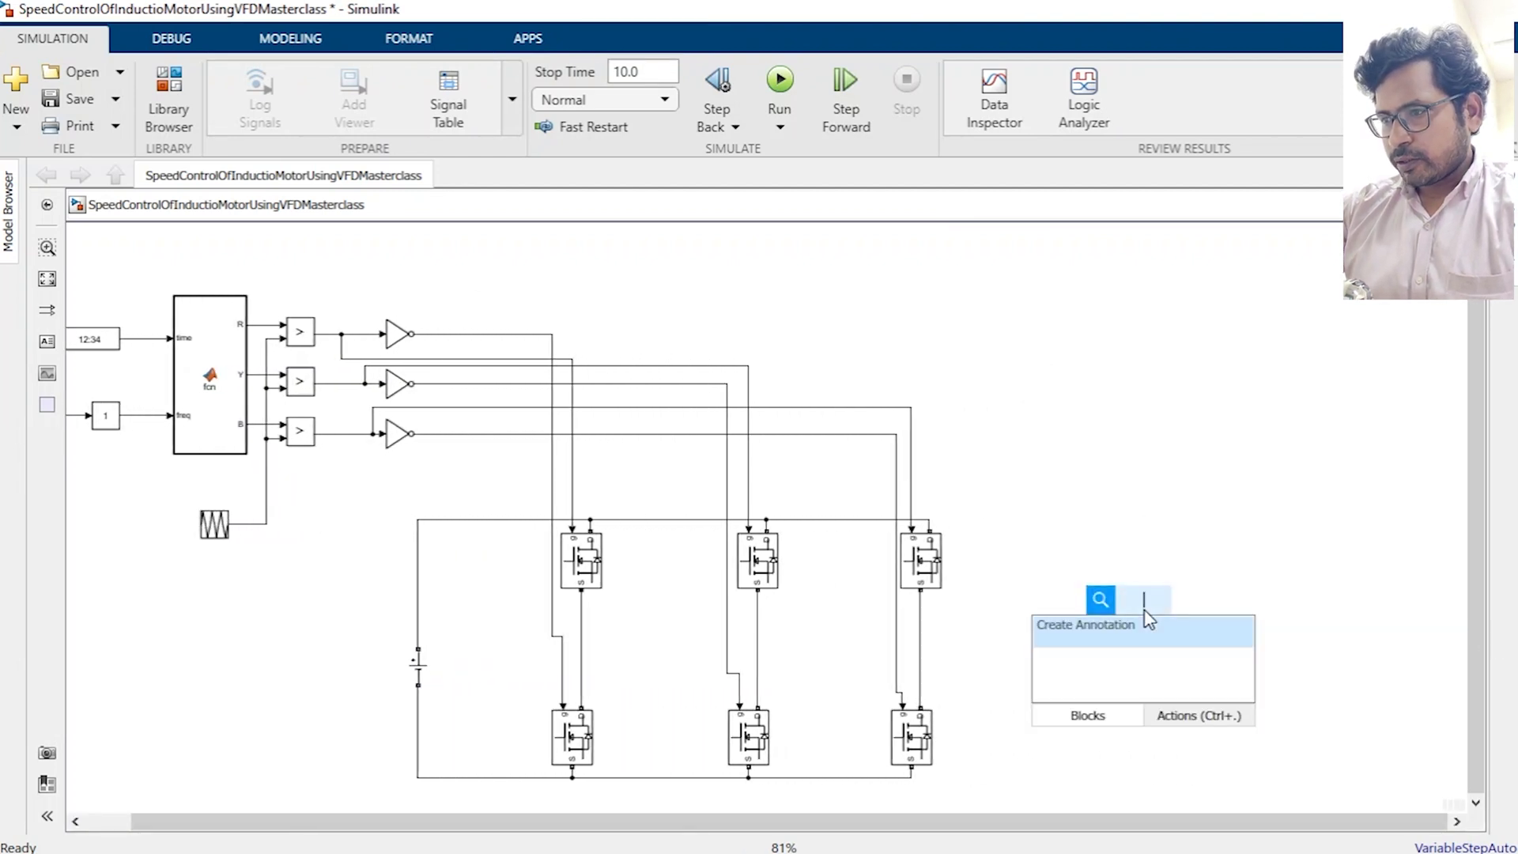
type("asy")
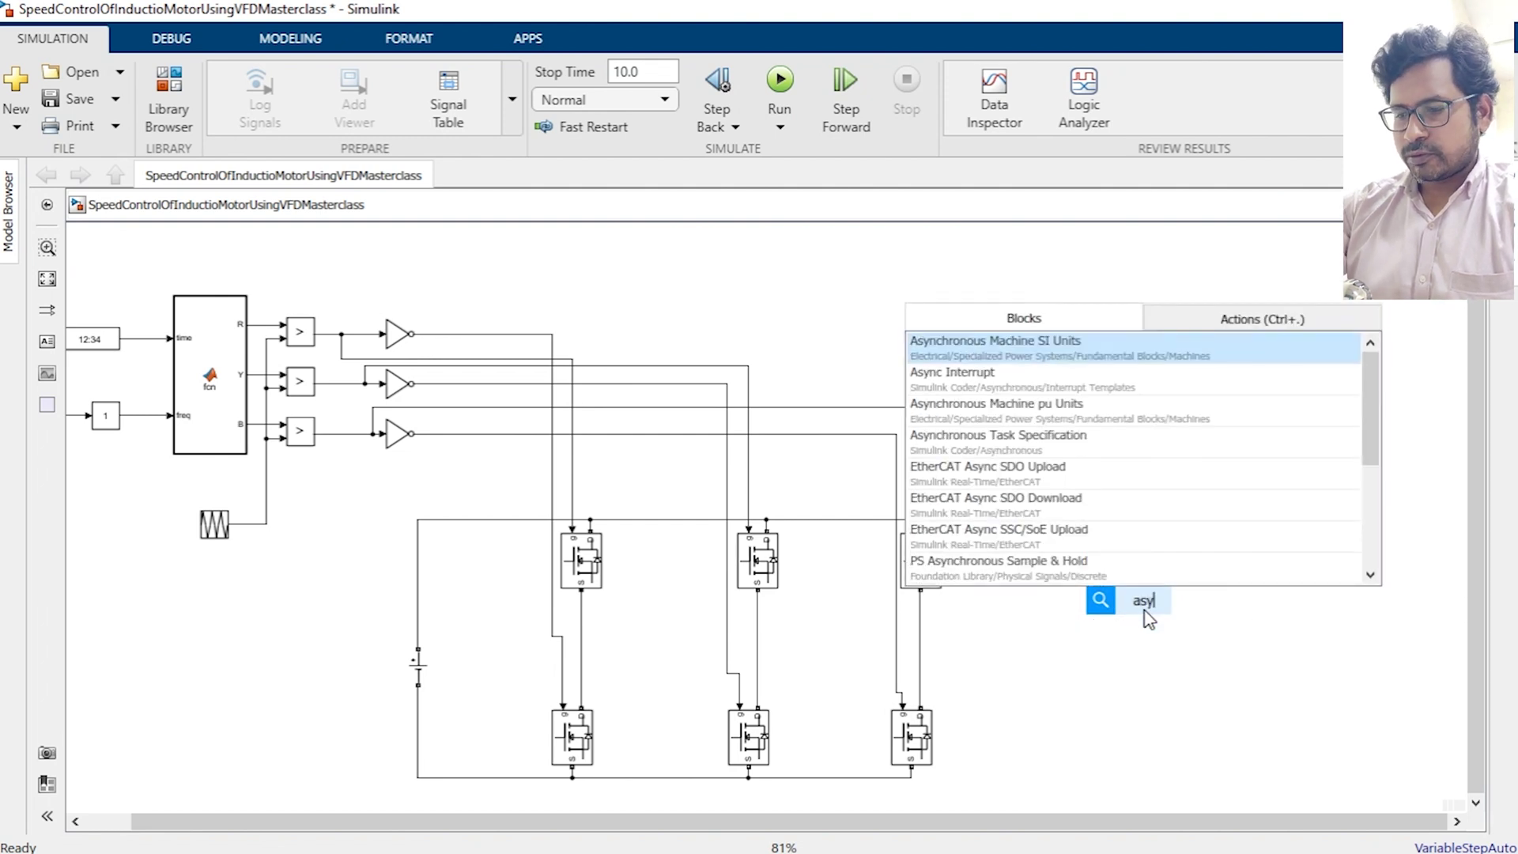
key("Return")
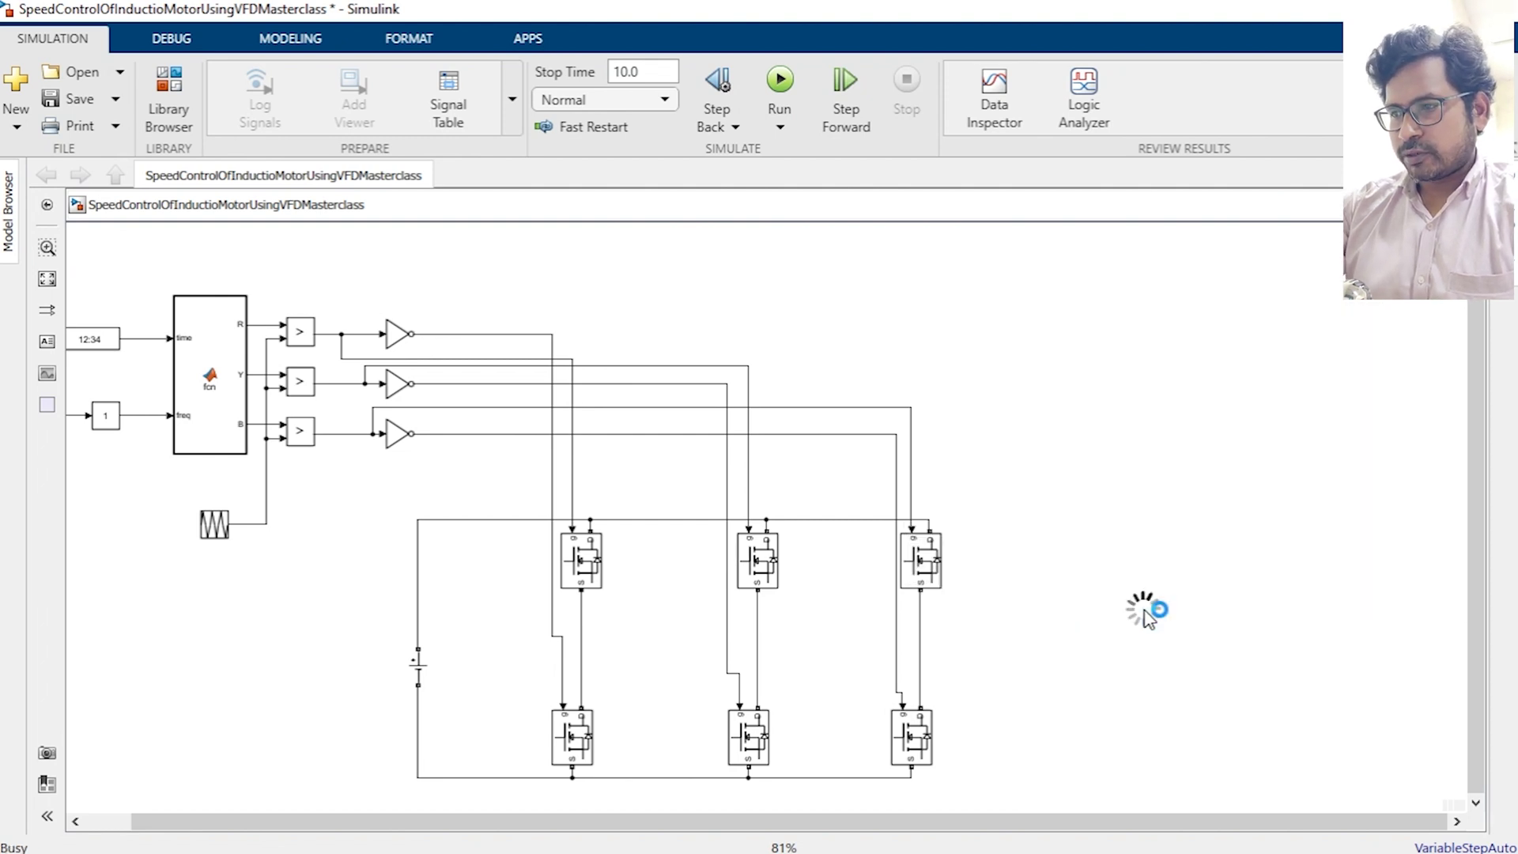
Set the motor to Squirrel-cage rotor with preset 07: 200 HP 460 V 60Hz 1785 RPM.
double_click(1144, 610)
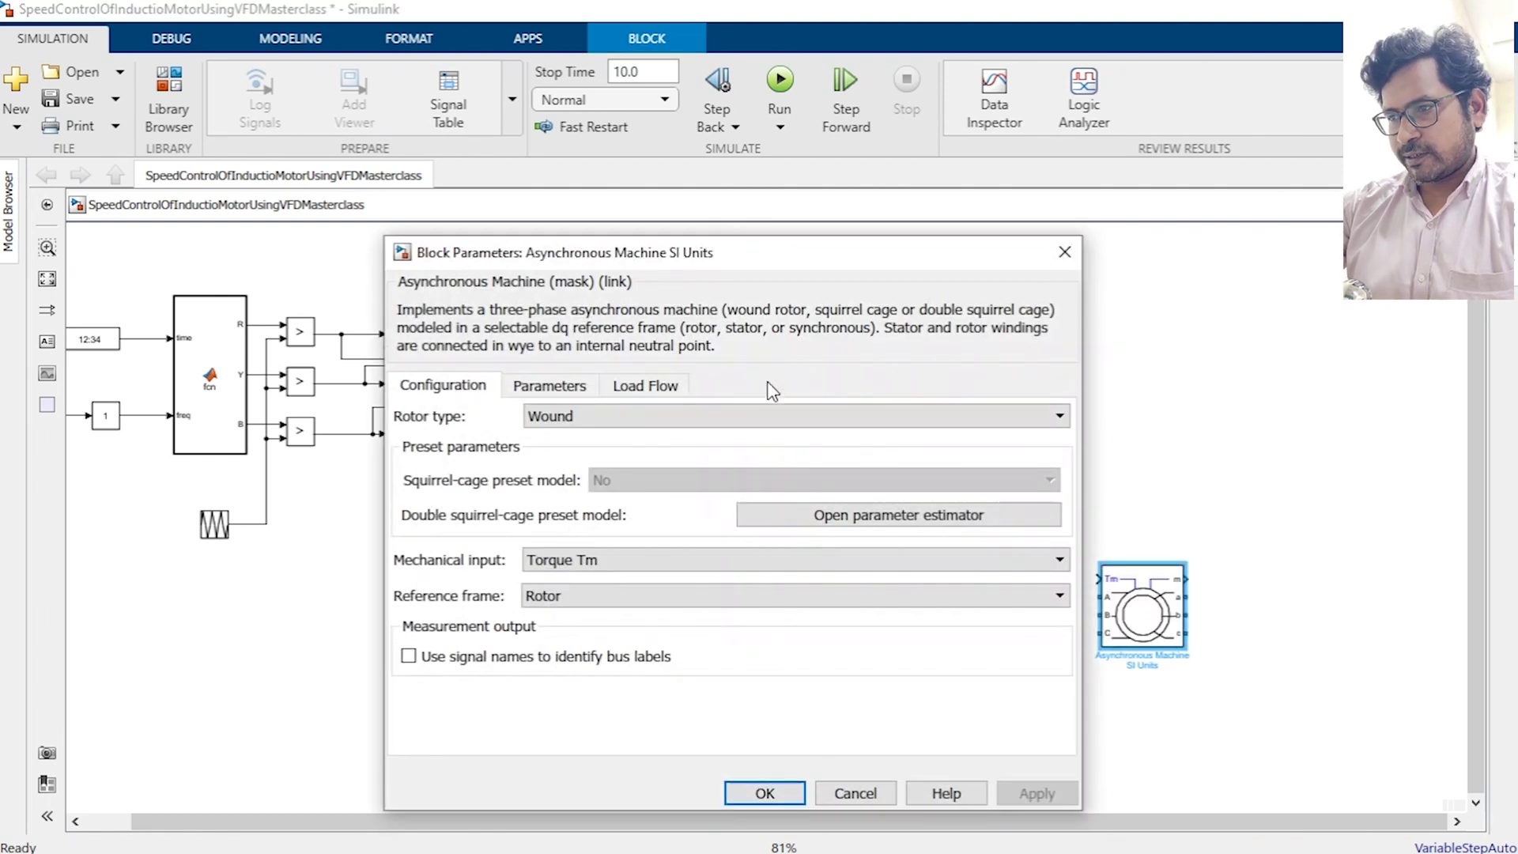
left_click(770, 415)
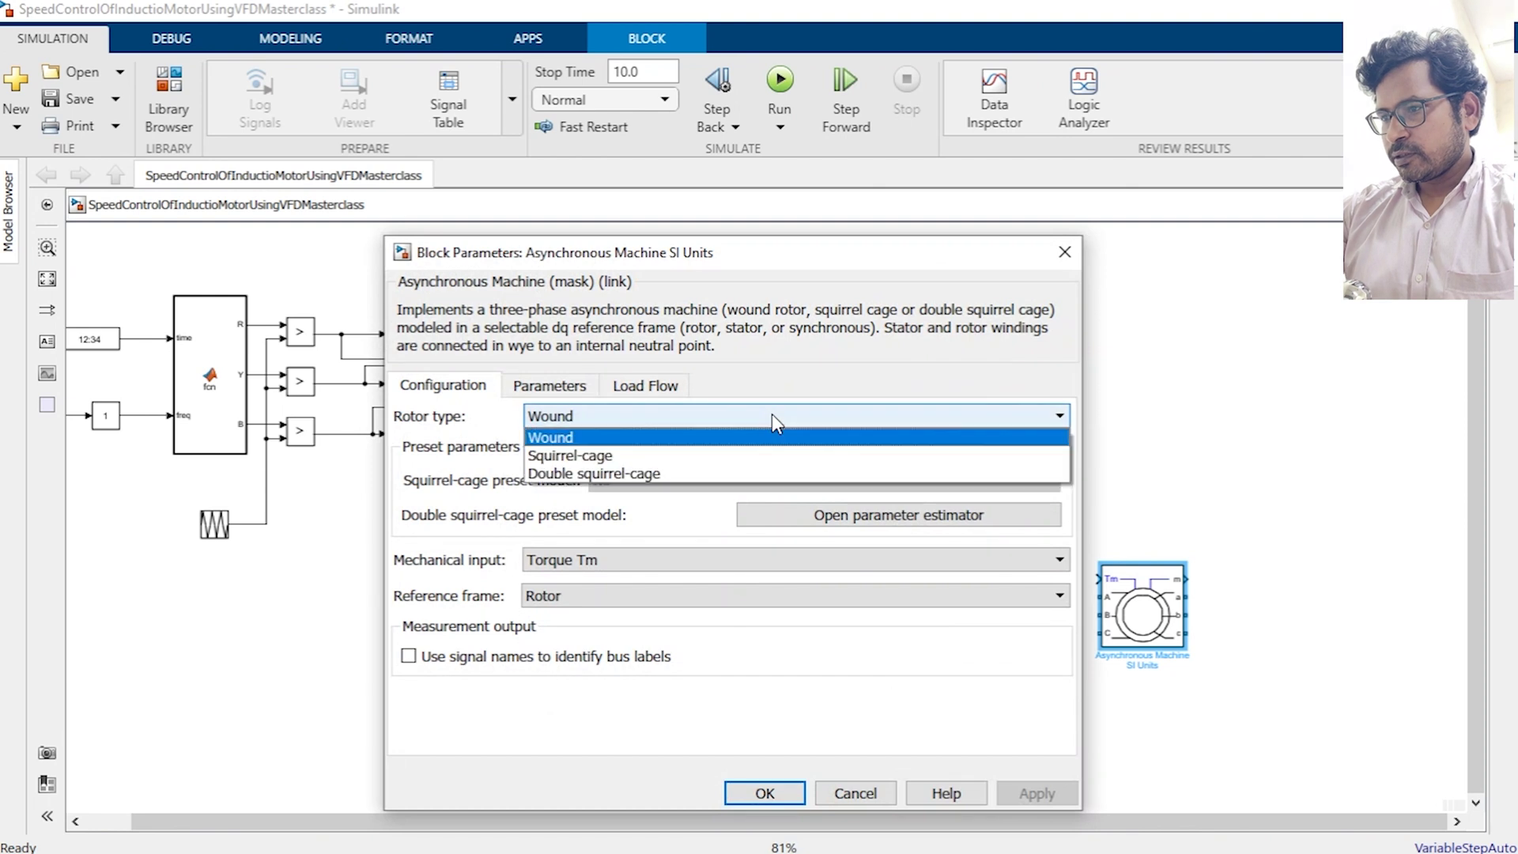
left_click(775, 454)
left_click(671, 482)
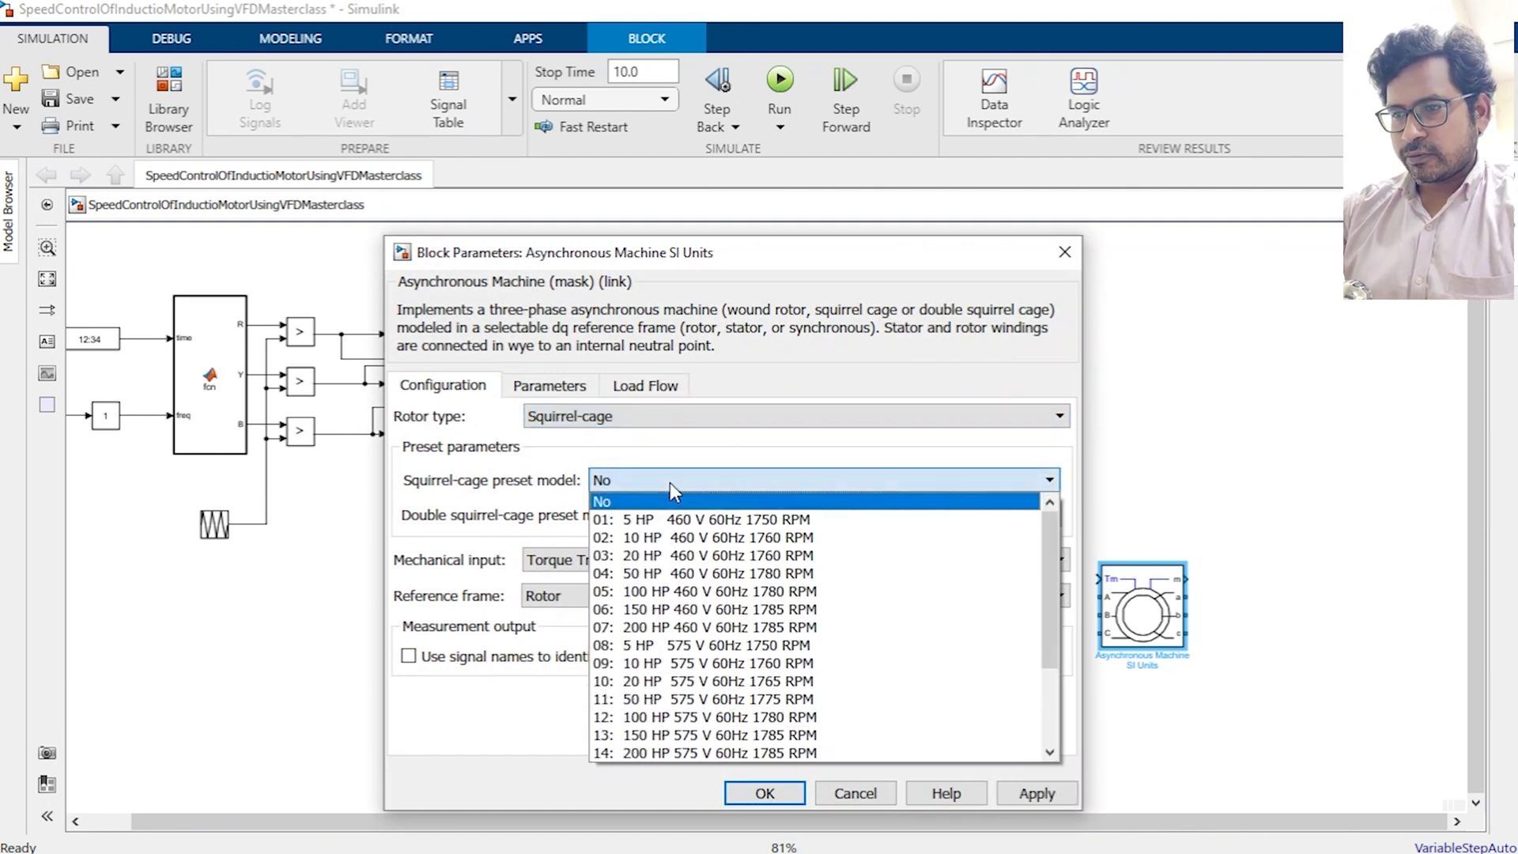
left_click(798, 631)
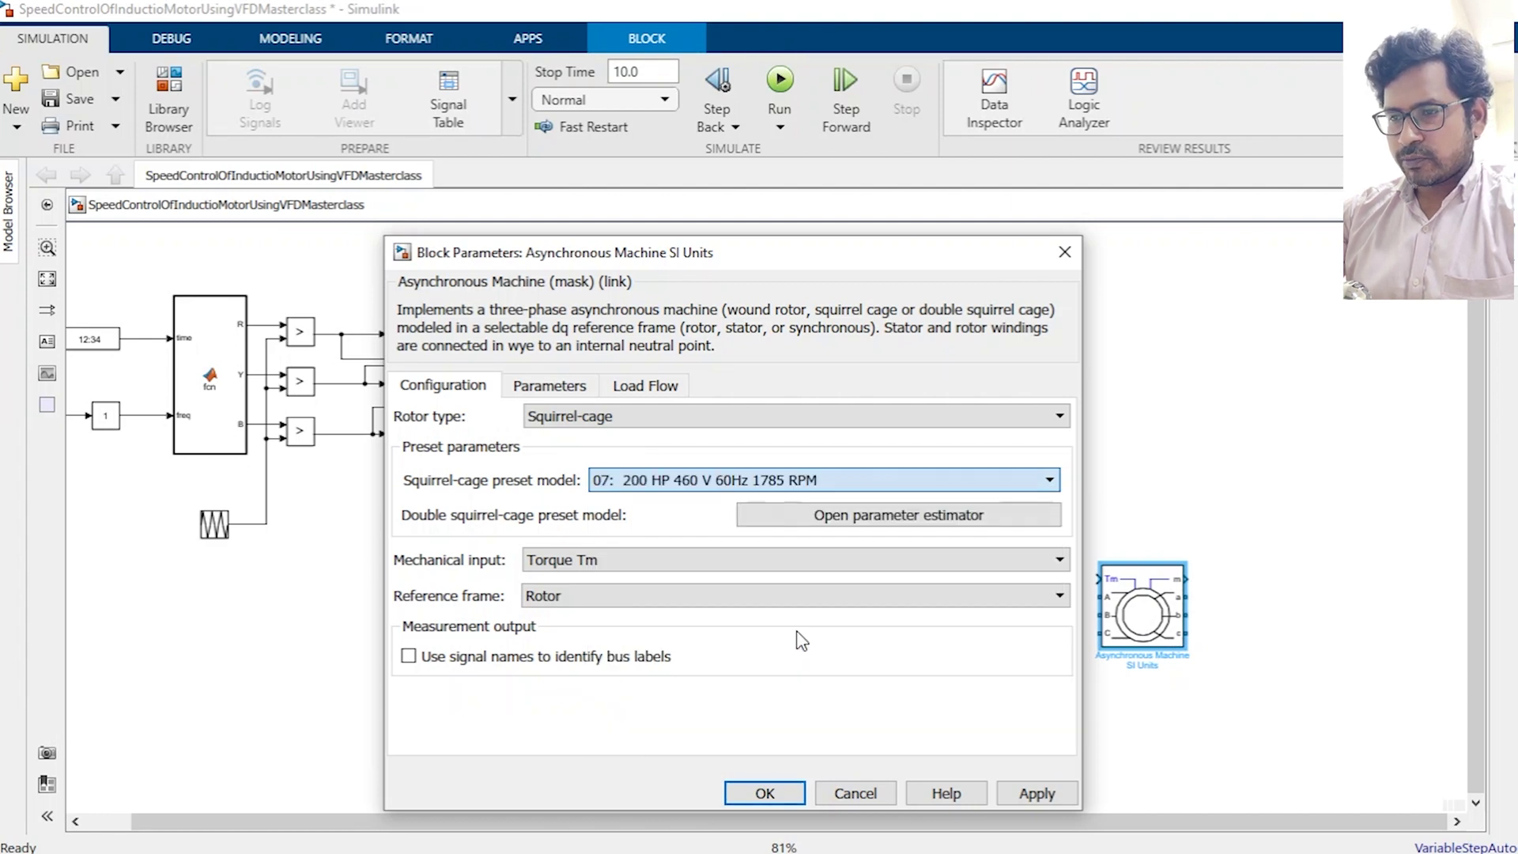
left_click(763, 793)
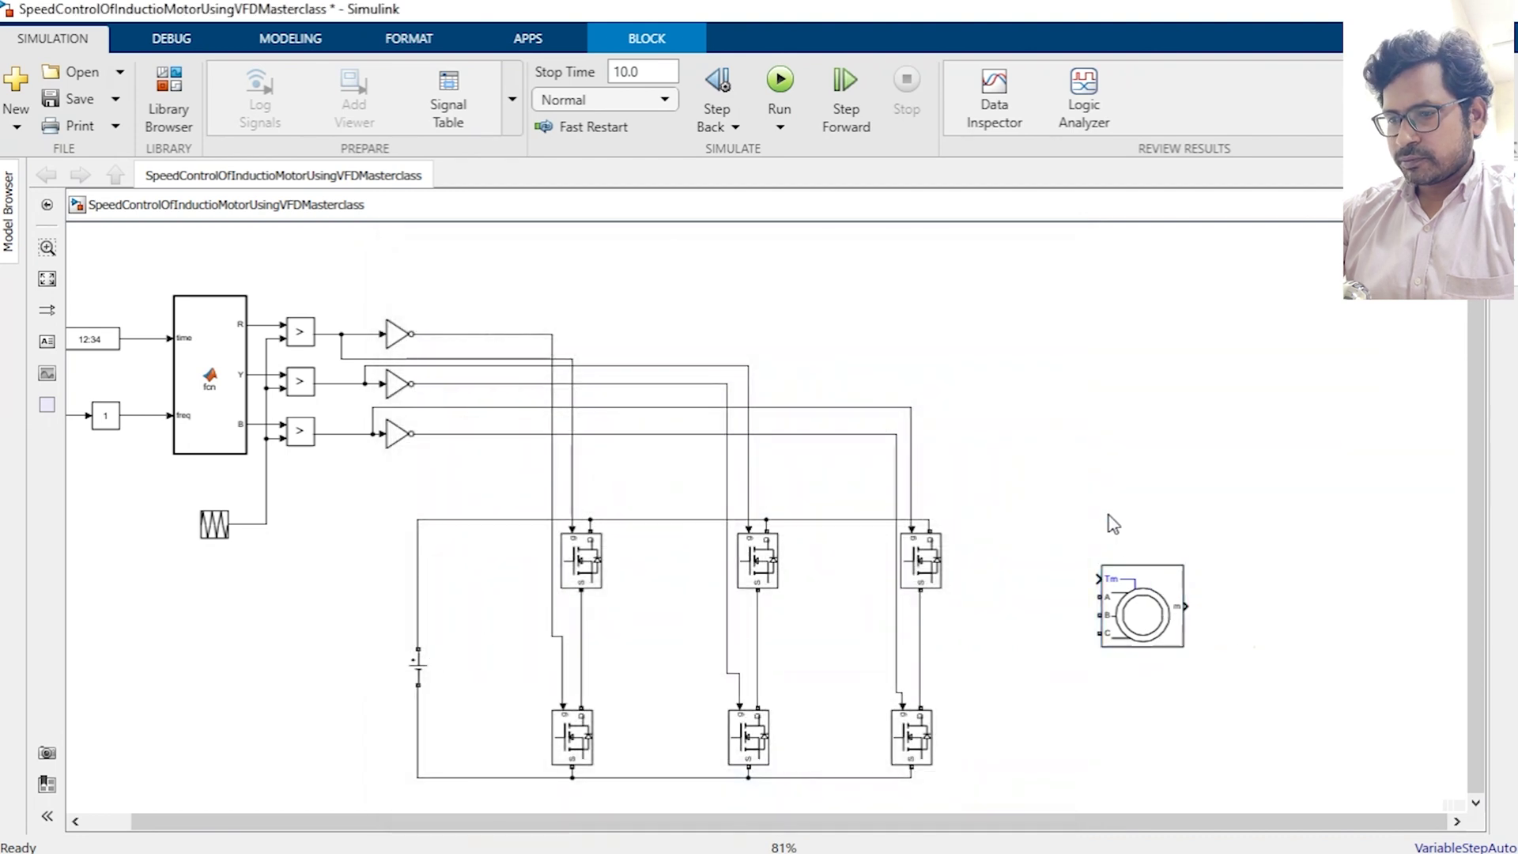
Add a Constant block with value 1 feeding the motor's Tm input.
double_click(1060, 481)
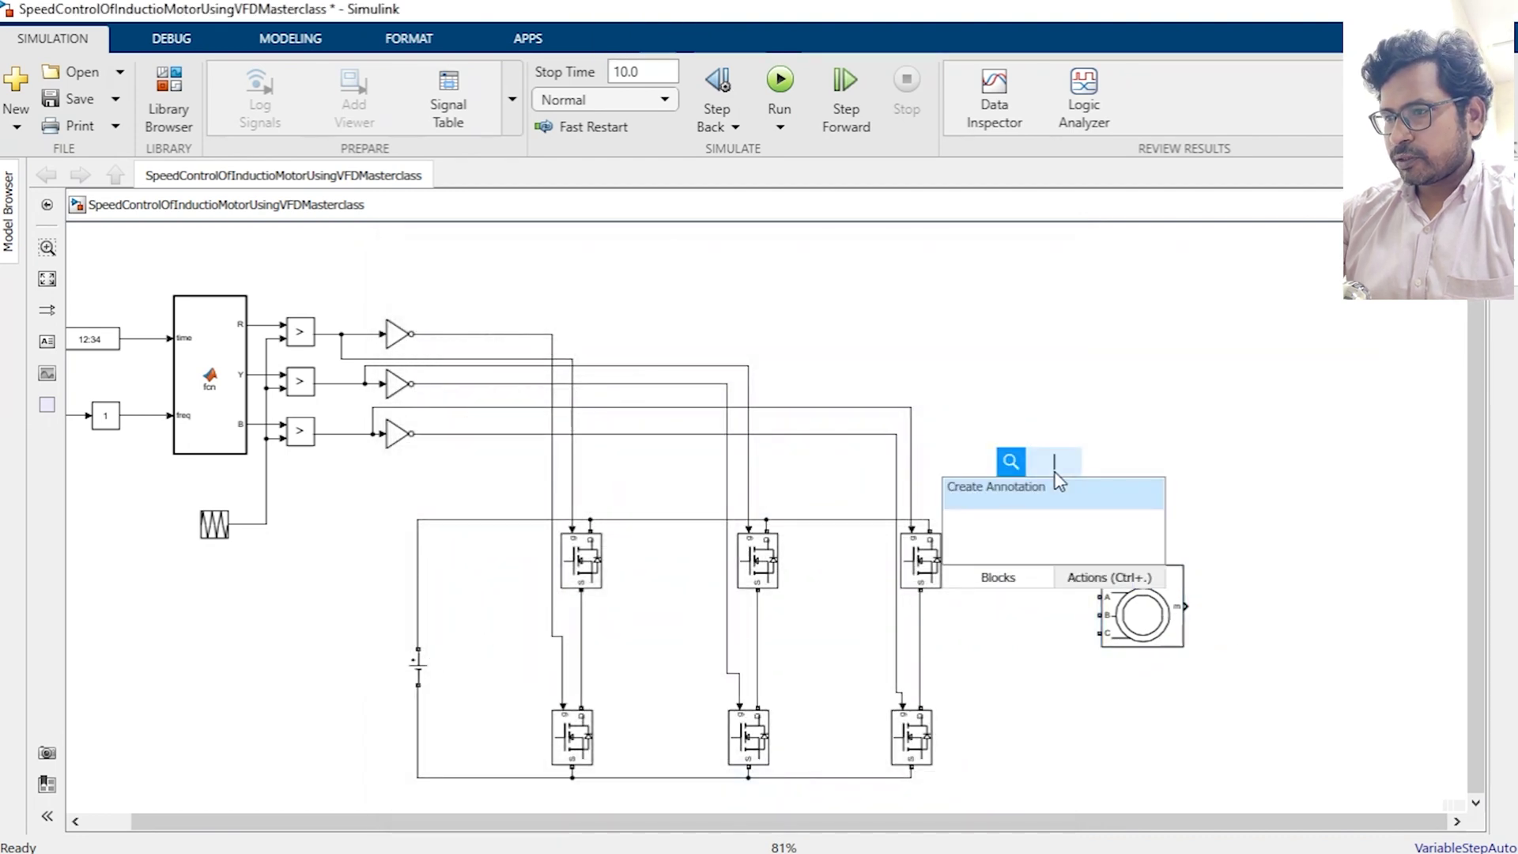
type("con")
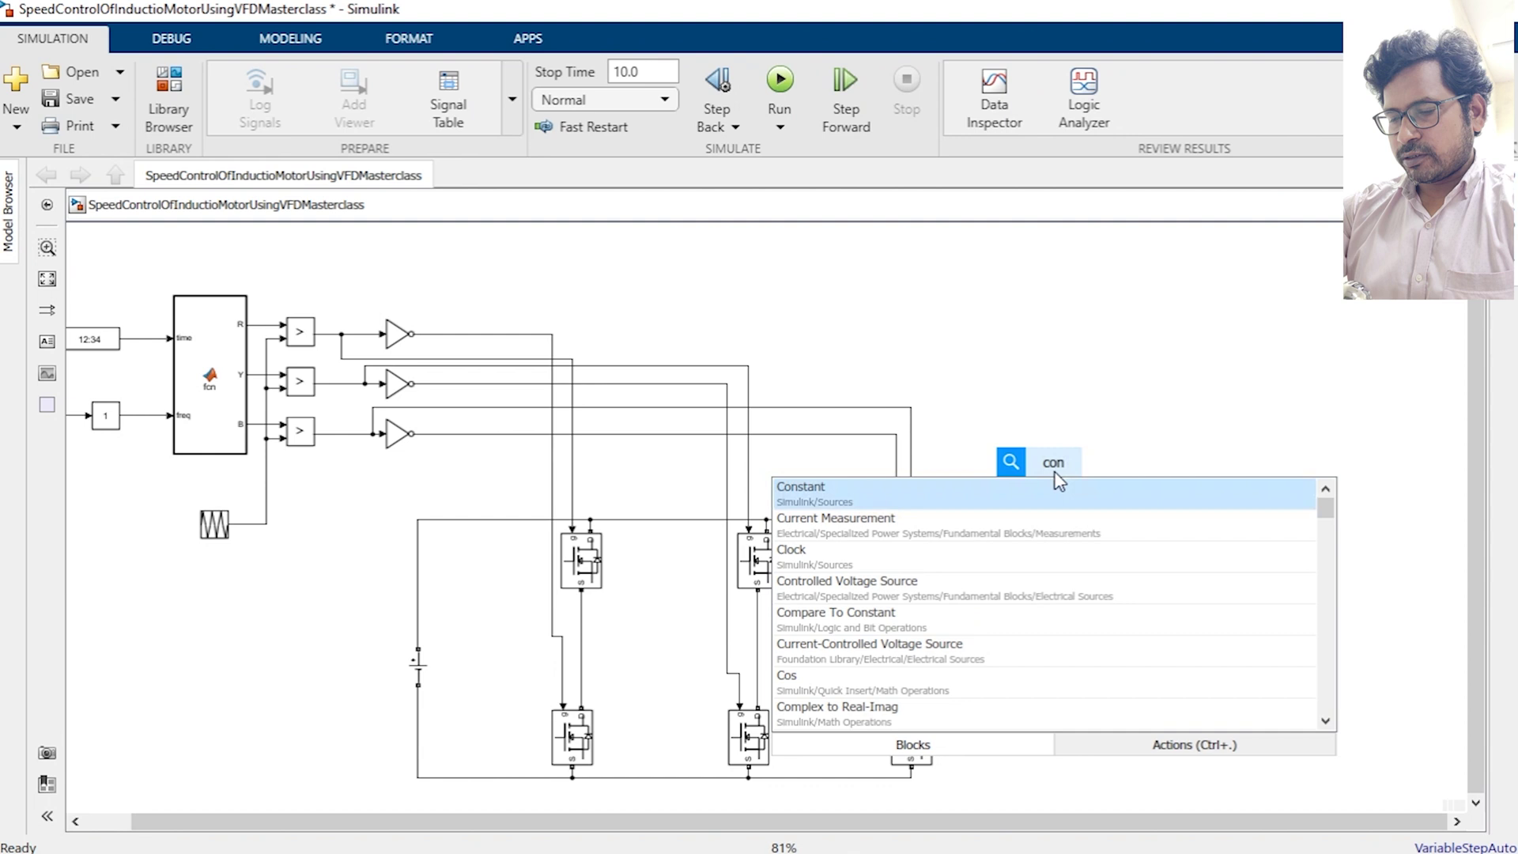
key("Return")
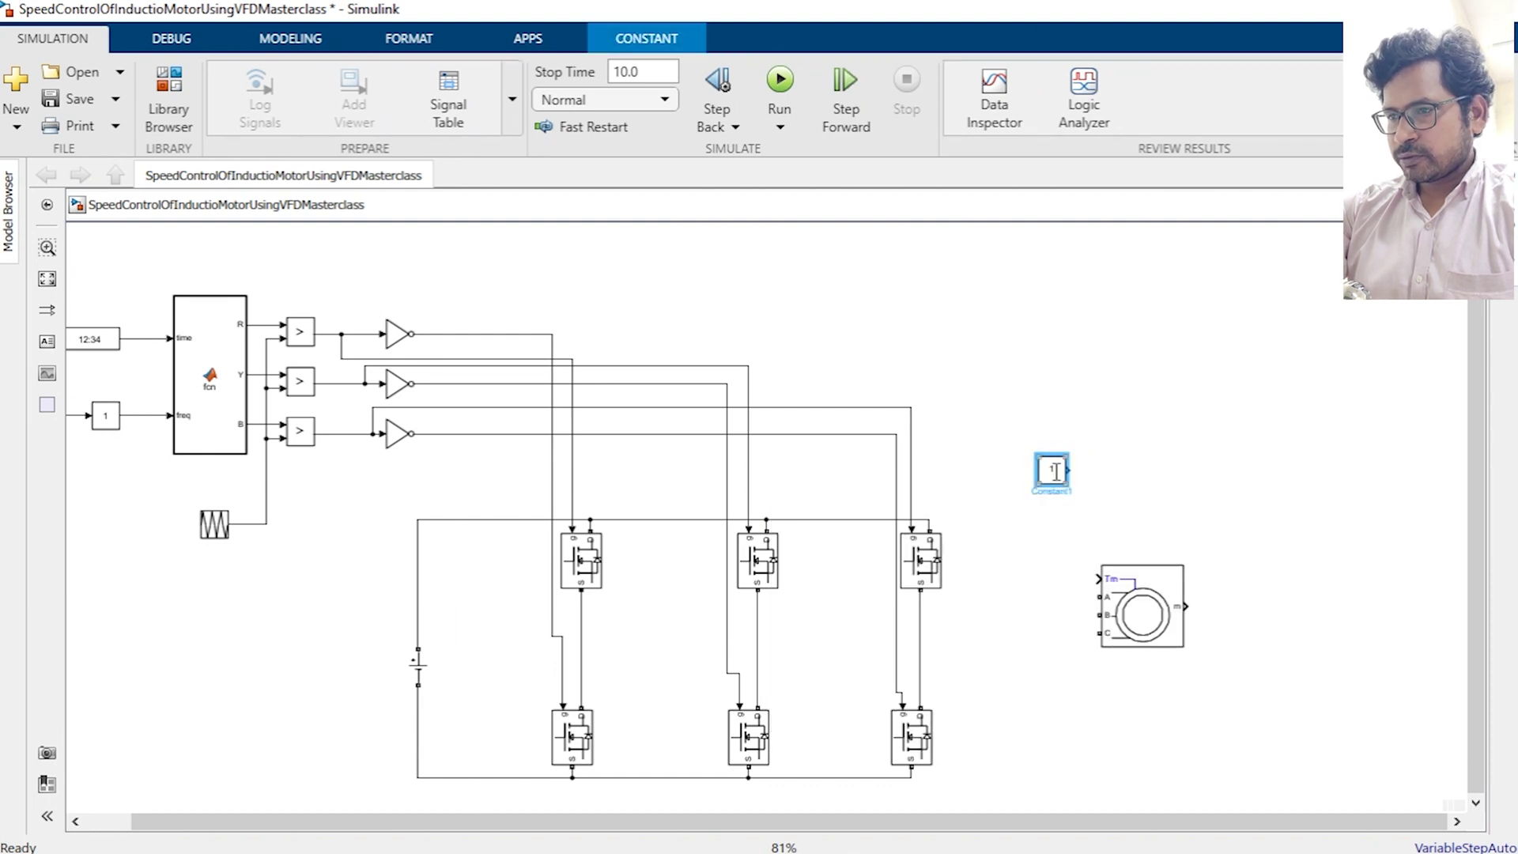
double_click(1055, 471)
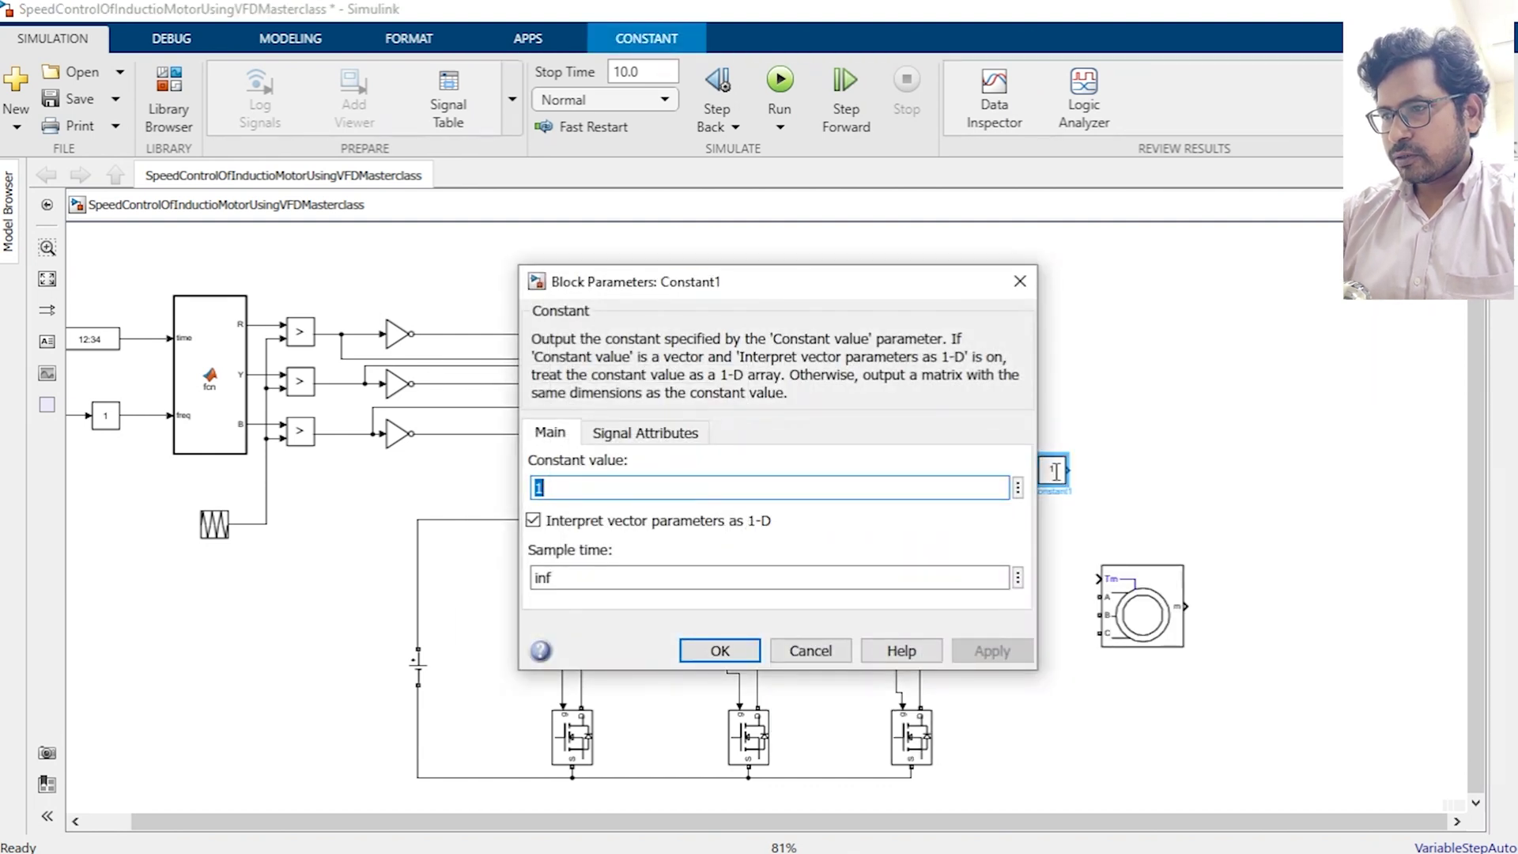
key("Escape")
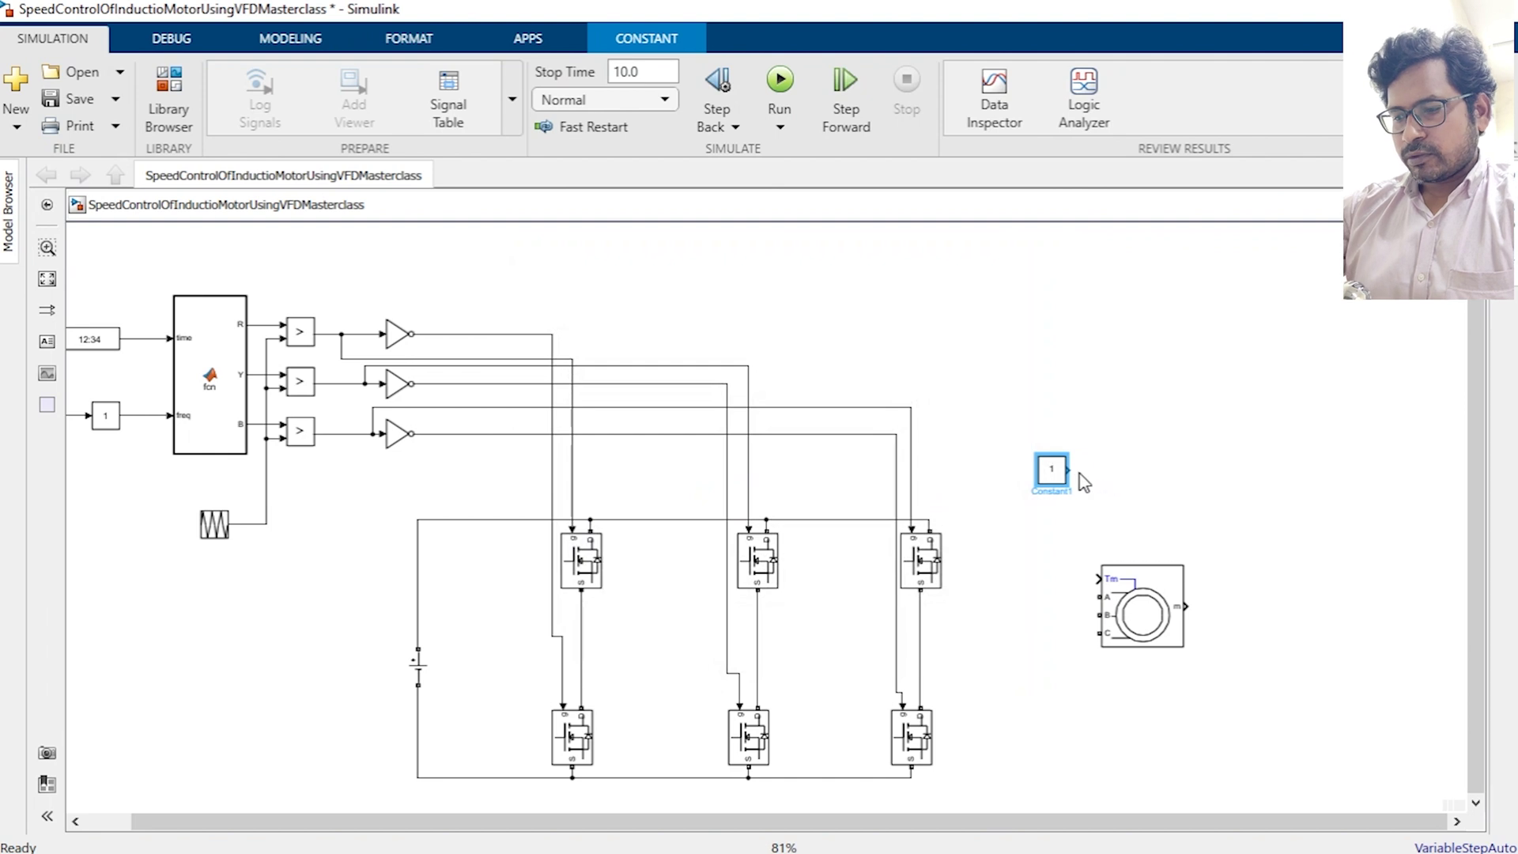
left_click_drag(1072, 472, 1099, 579)
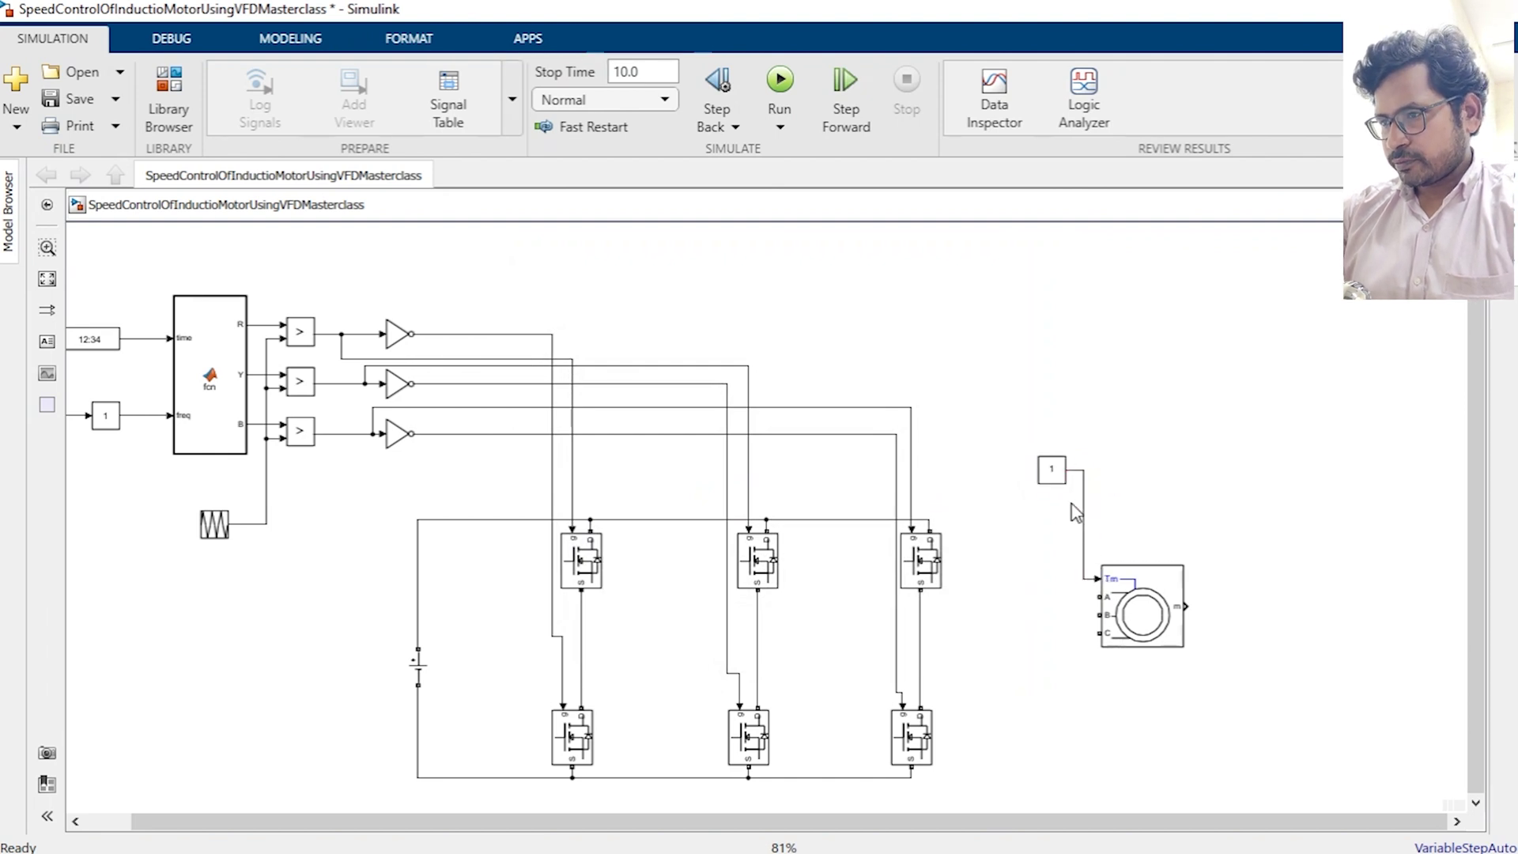
left_click_drag(1060, 479, 578, 605)
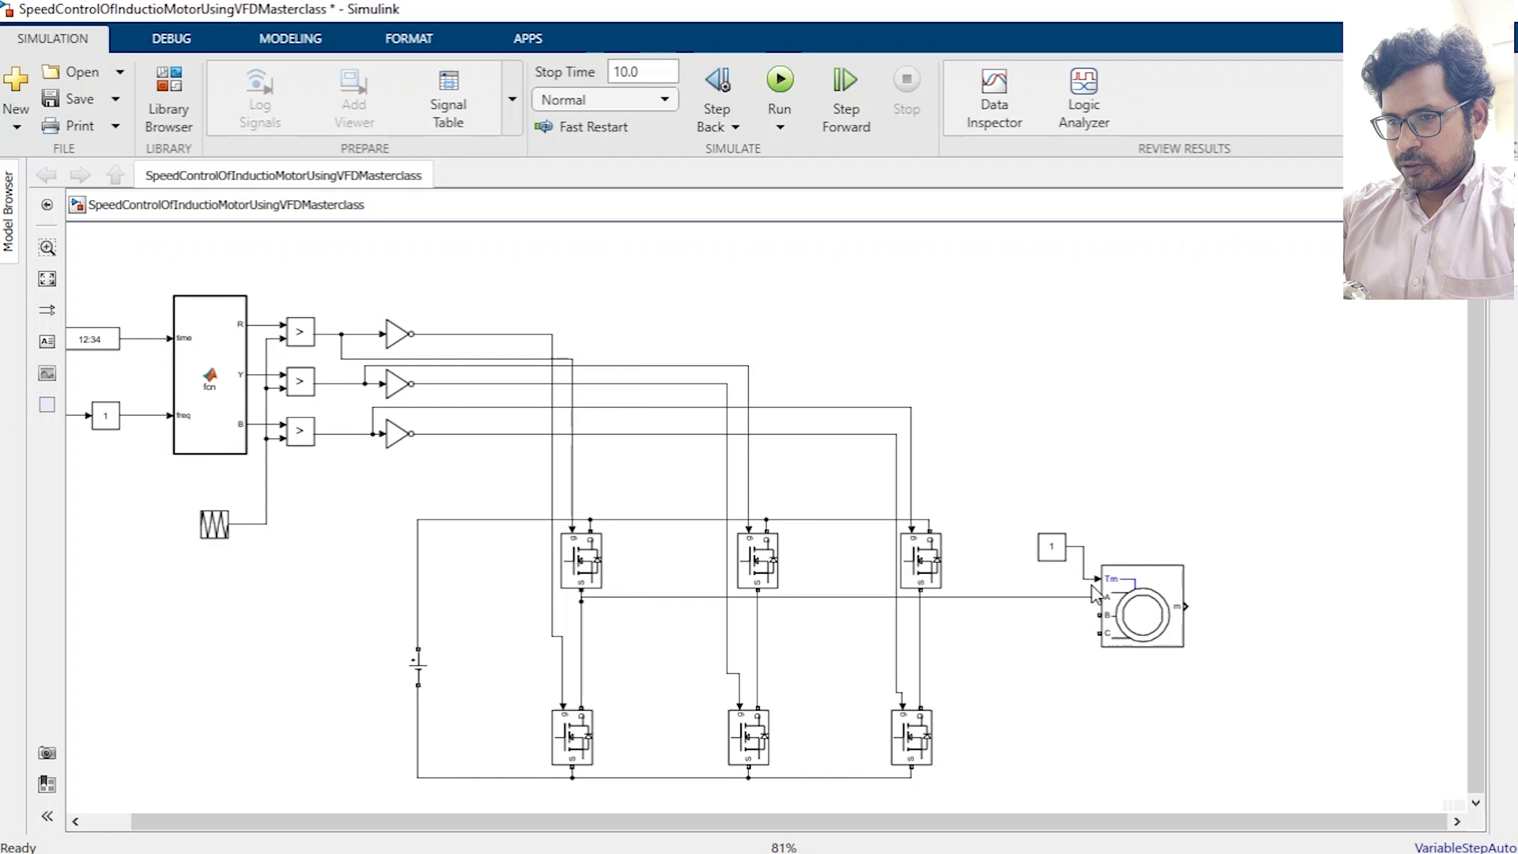
Wire motor phases B and C to the second and third bridge legs.
left_click(1115, 613)
left_click_drag(1098, 614, 759, 616)
left_click(1115, 645)
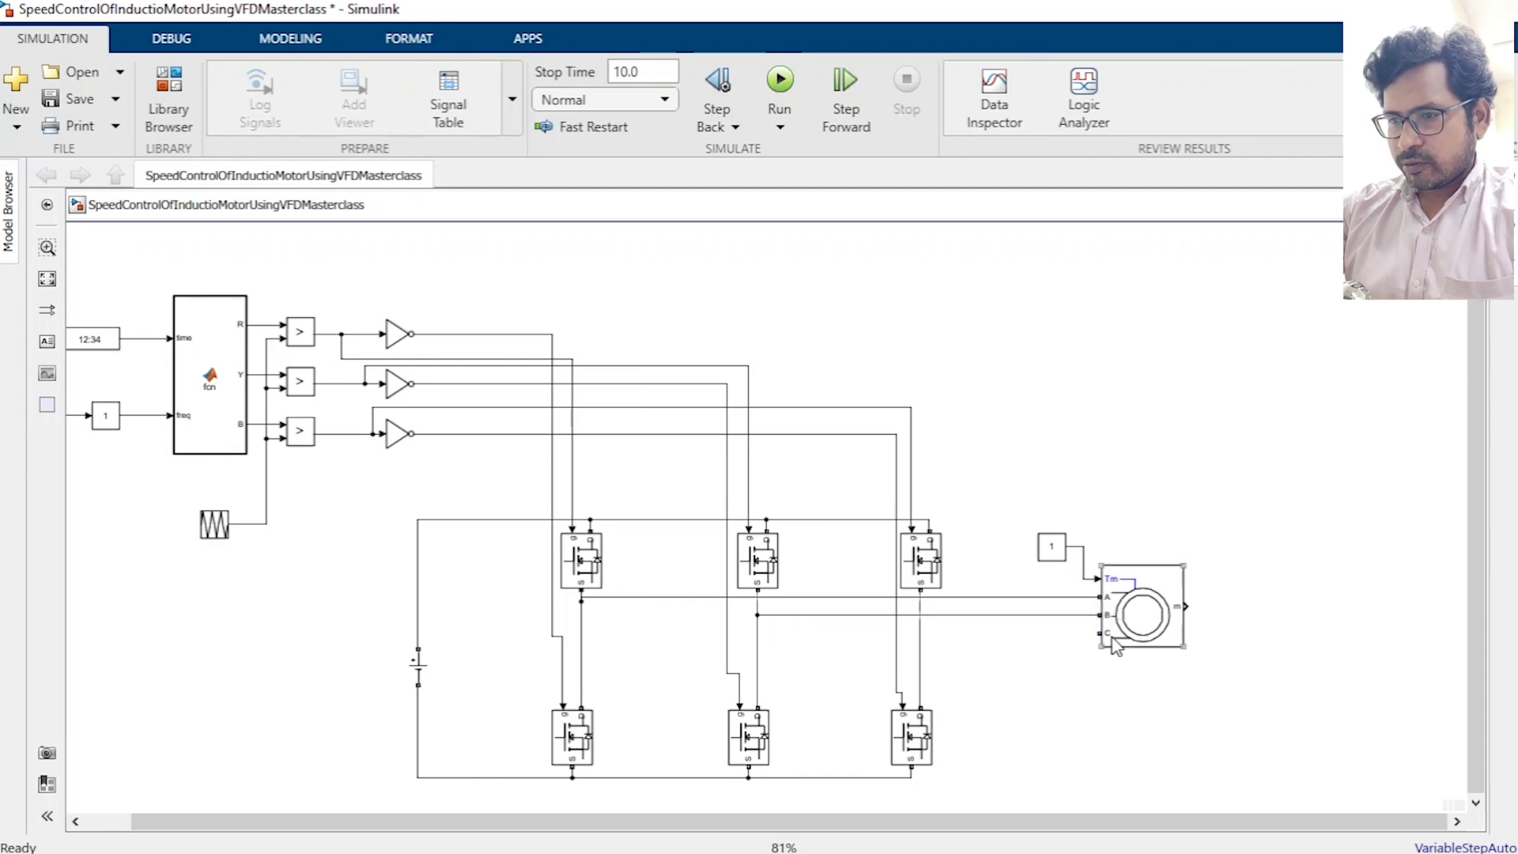
left_click_drag(1098, 635, 922, 642)
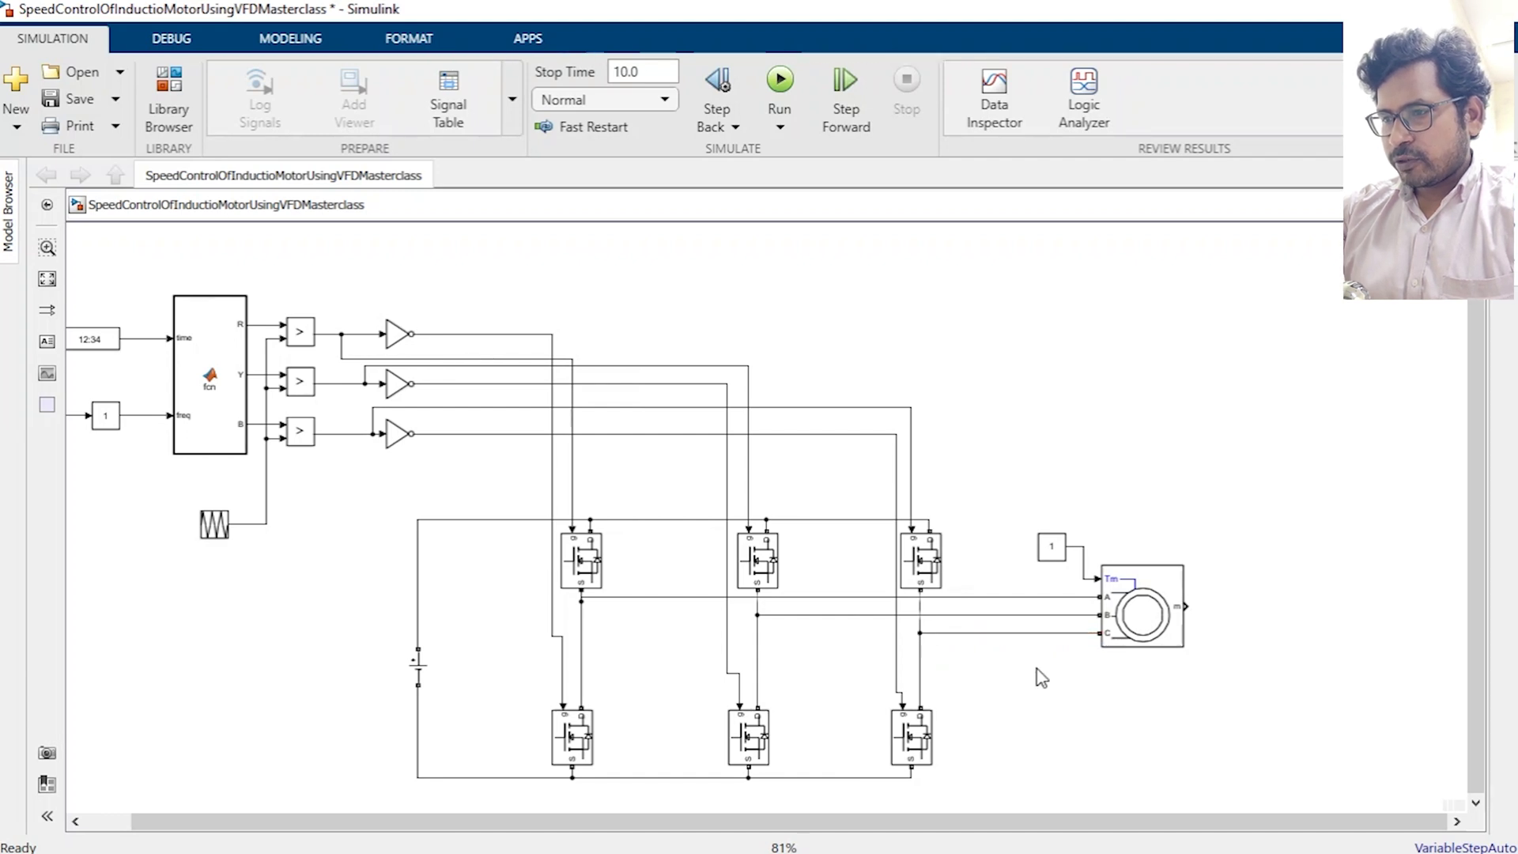
left_click_drag(999, 435, 1220, 656)
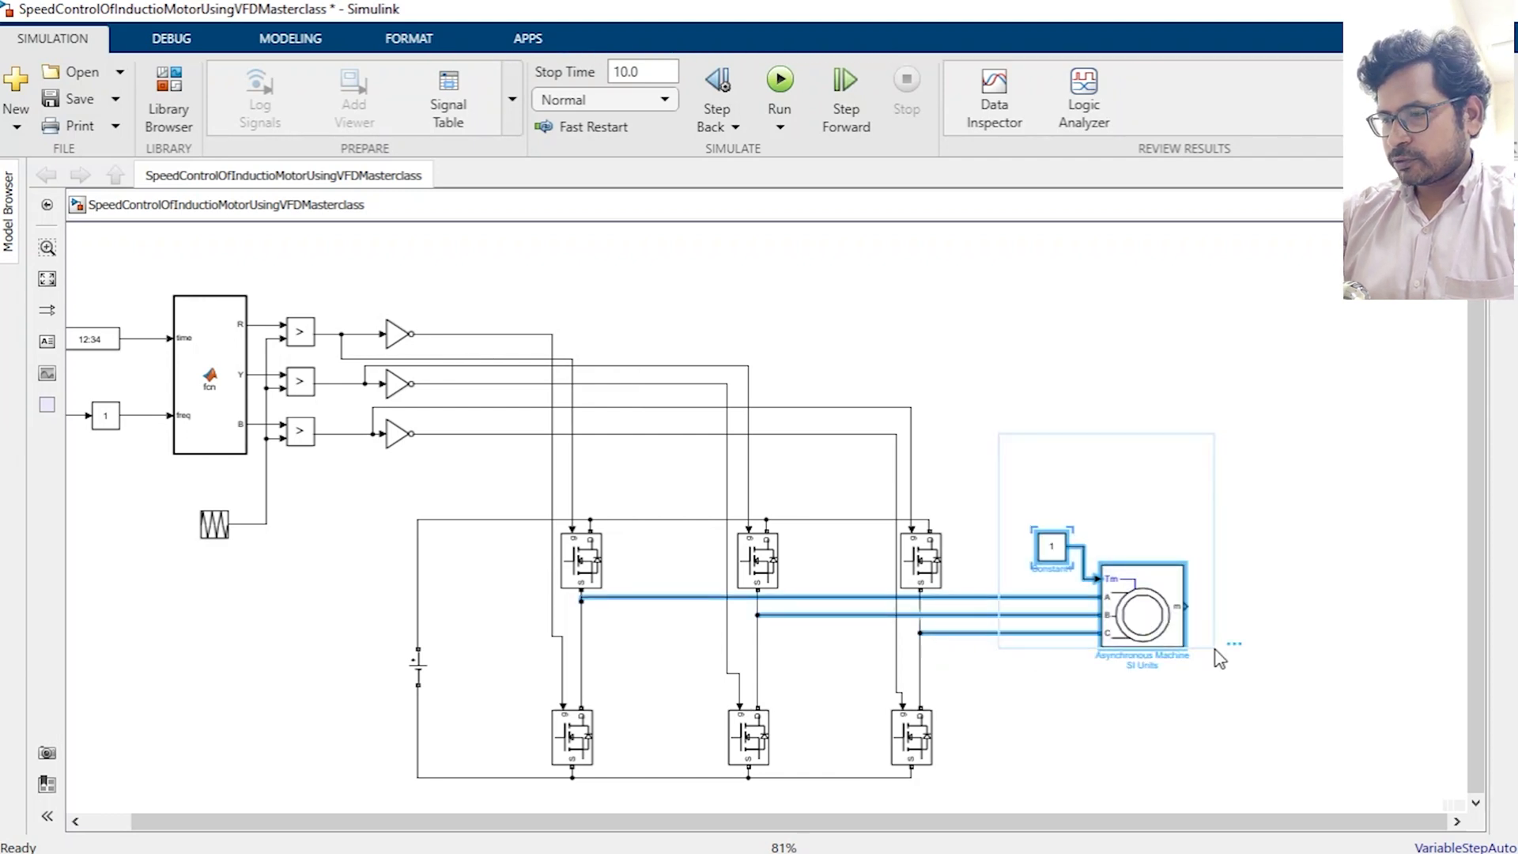
Nudge the motor left and insert a Bus Selector aligned with its m output.
key("Left")
key("Left")
key("Left")
key("Left")
key("Left")
key("Left")
key("Left")
key("Left")
key("Left")
key("Left")
key("Left")
key("Left")
key("Left")
key("Left")
key("Left")
key("Left")
key("Left")
key("Left")
key("Left")
key("Left")
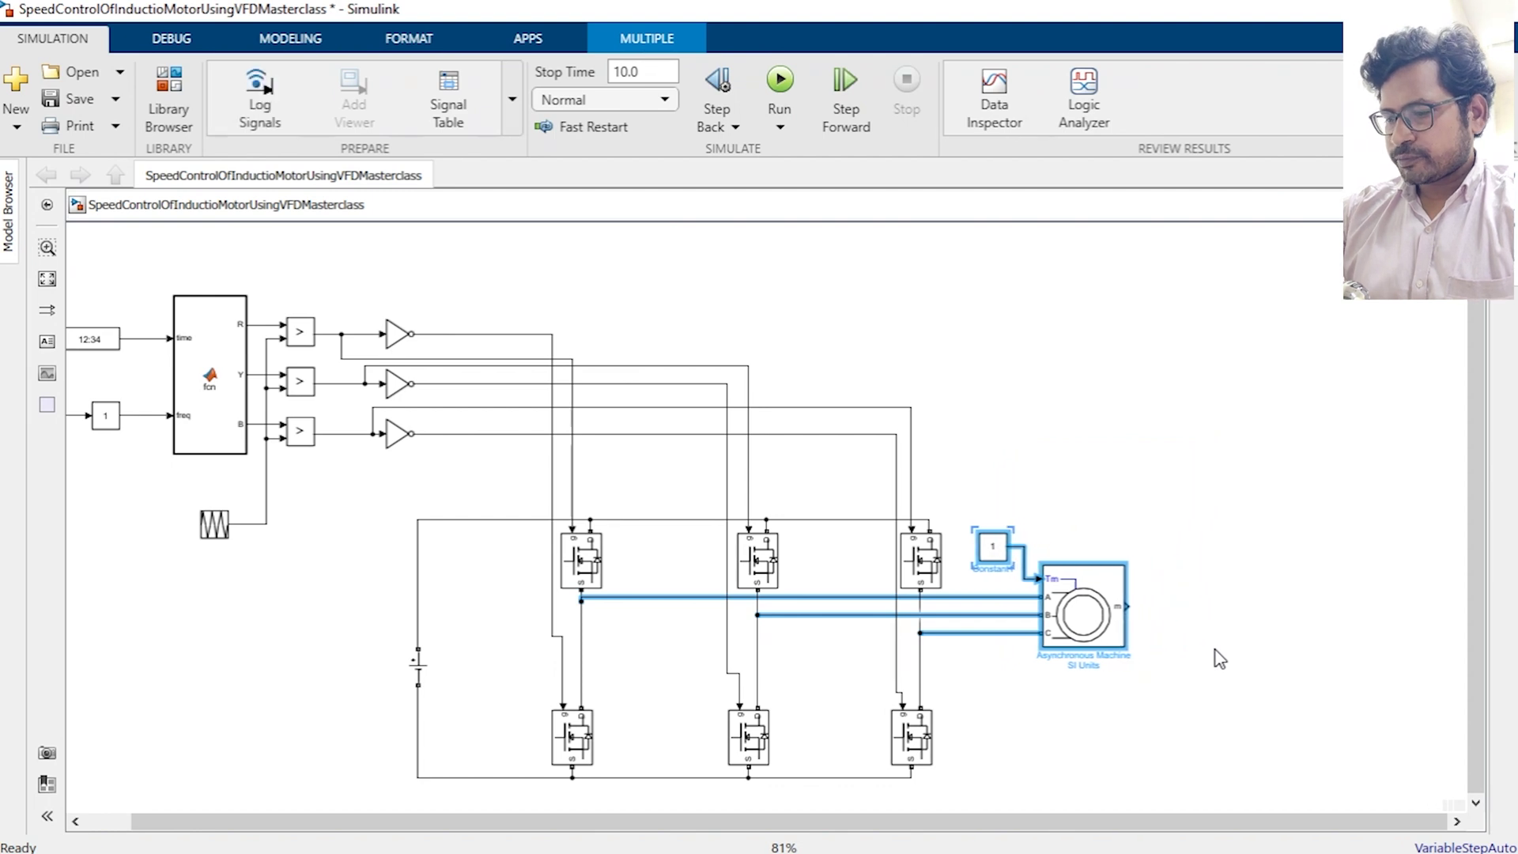
left_click(1149, 603)
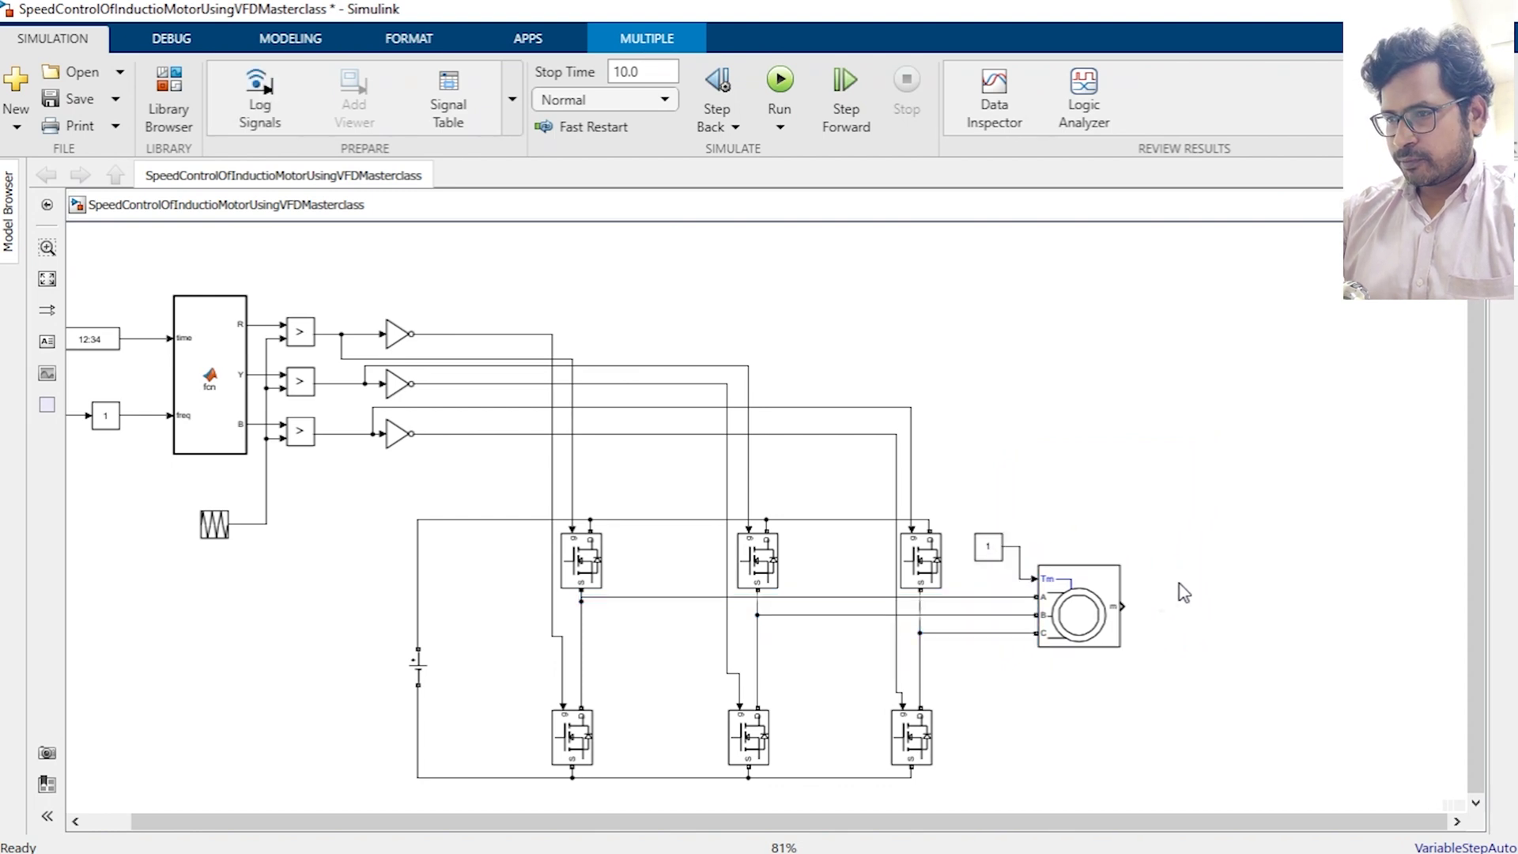
double_click(1184, 593)
type("bus")
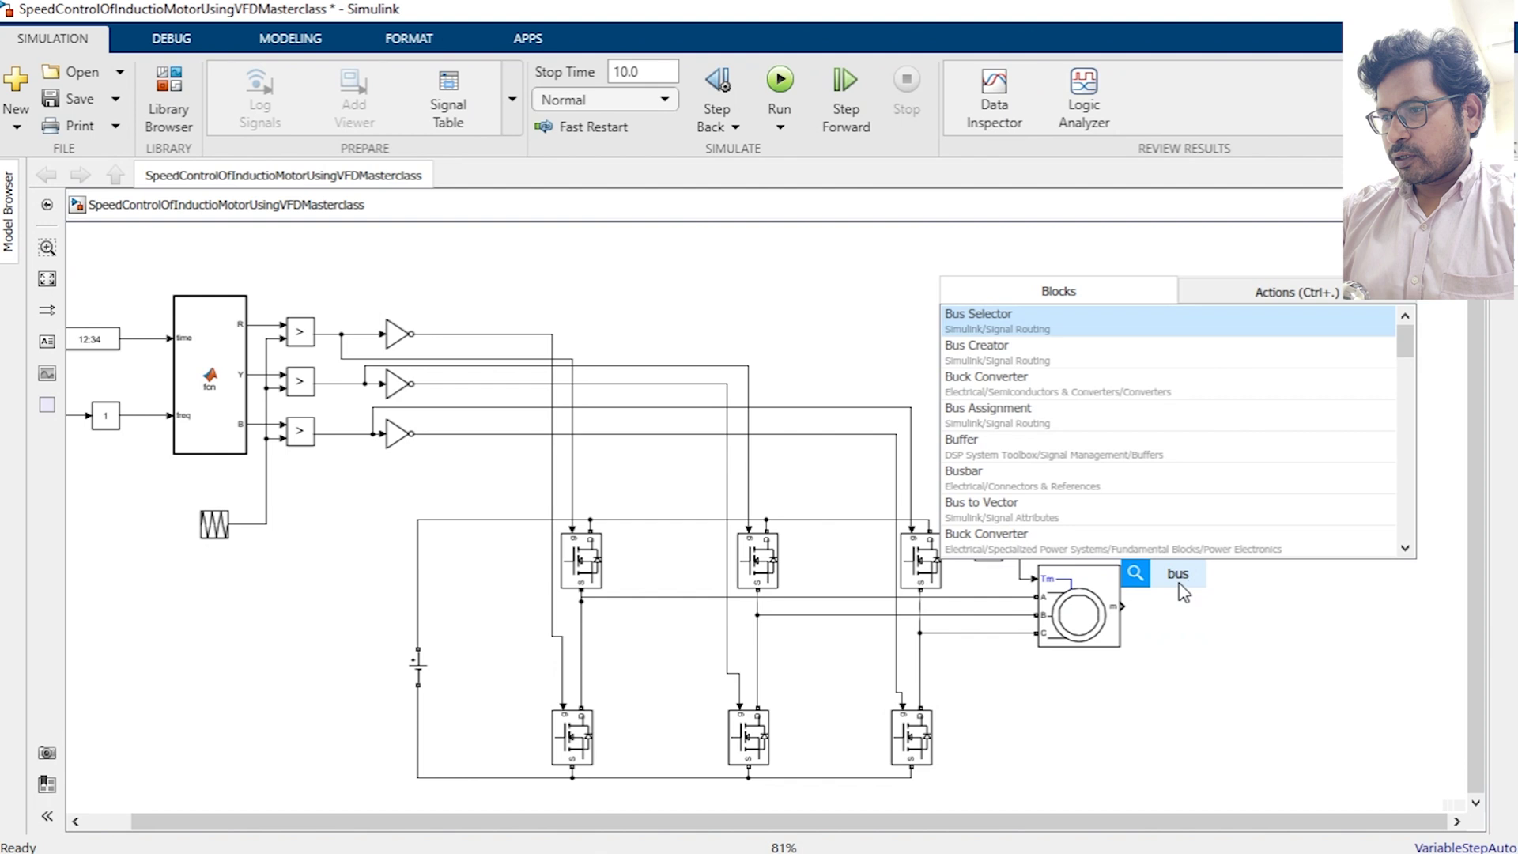
key("Return")
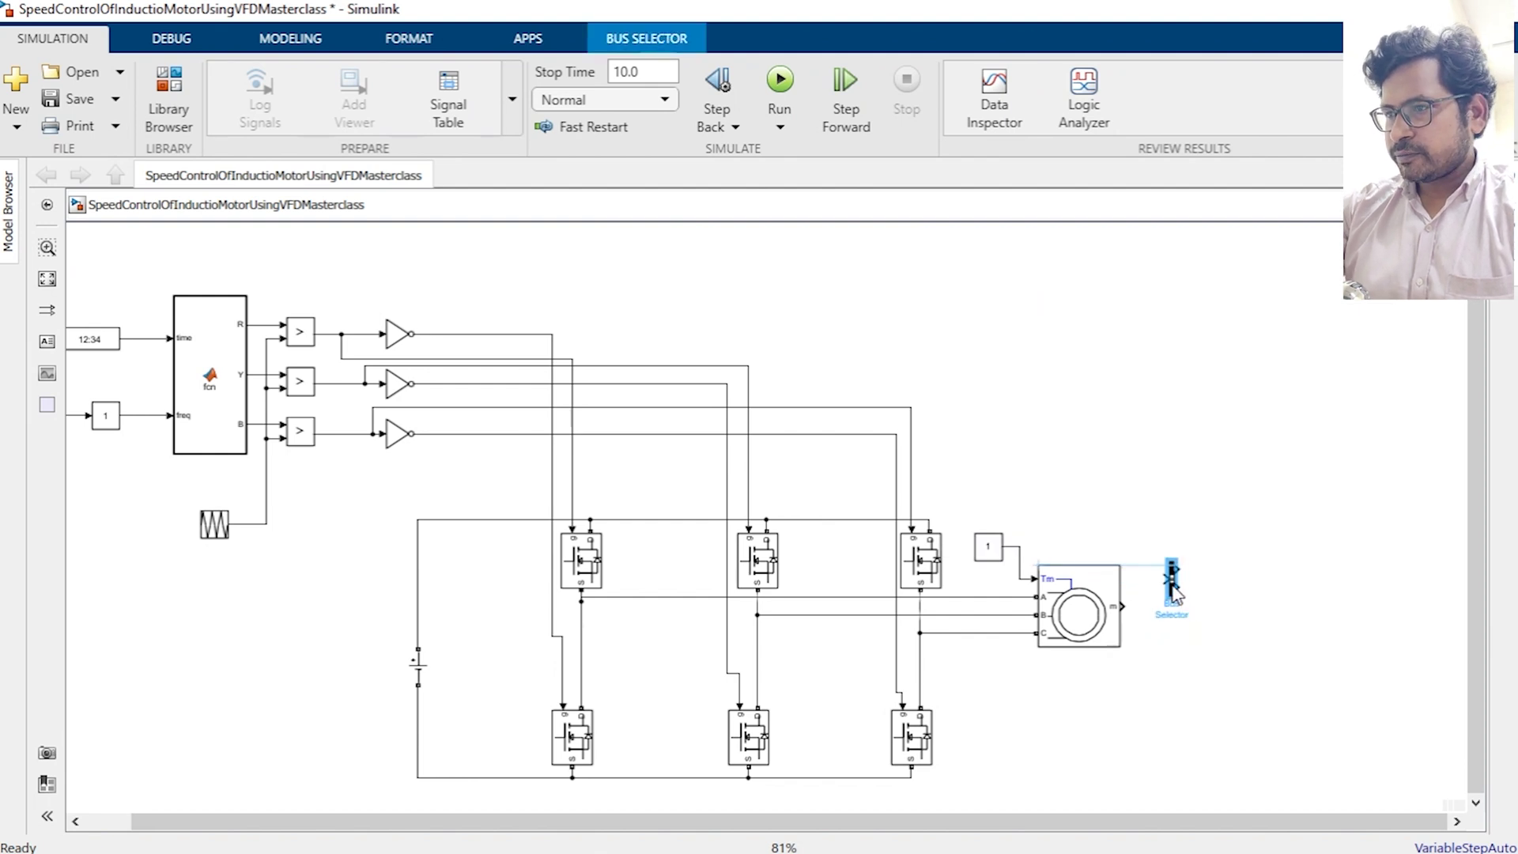
mouse_move(1173, 591)
left_mouse_down()
mouse_move(1170, 621)
mouse_move(1153, 610)
left_mouse_up()
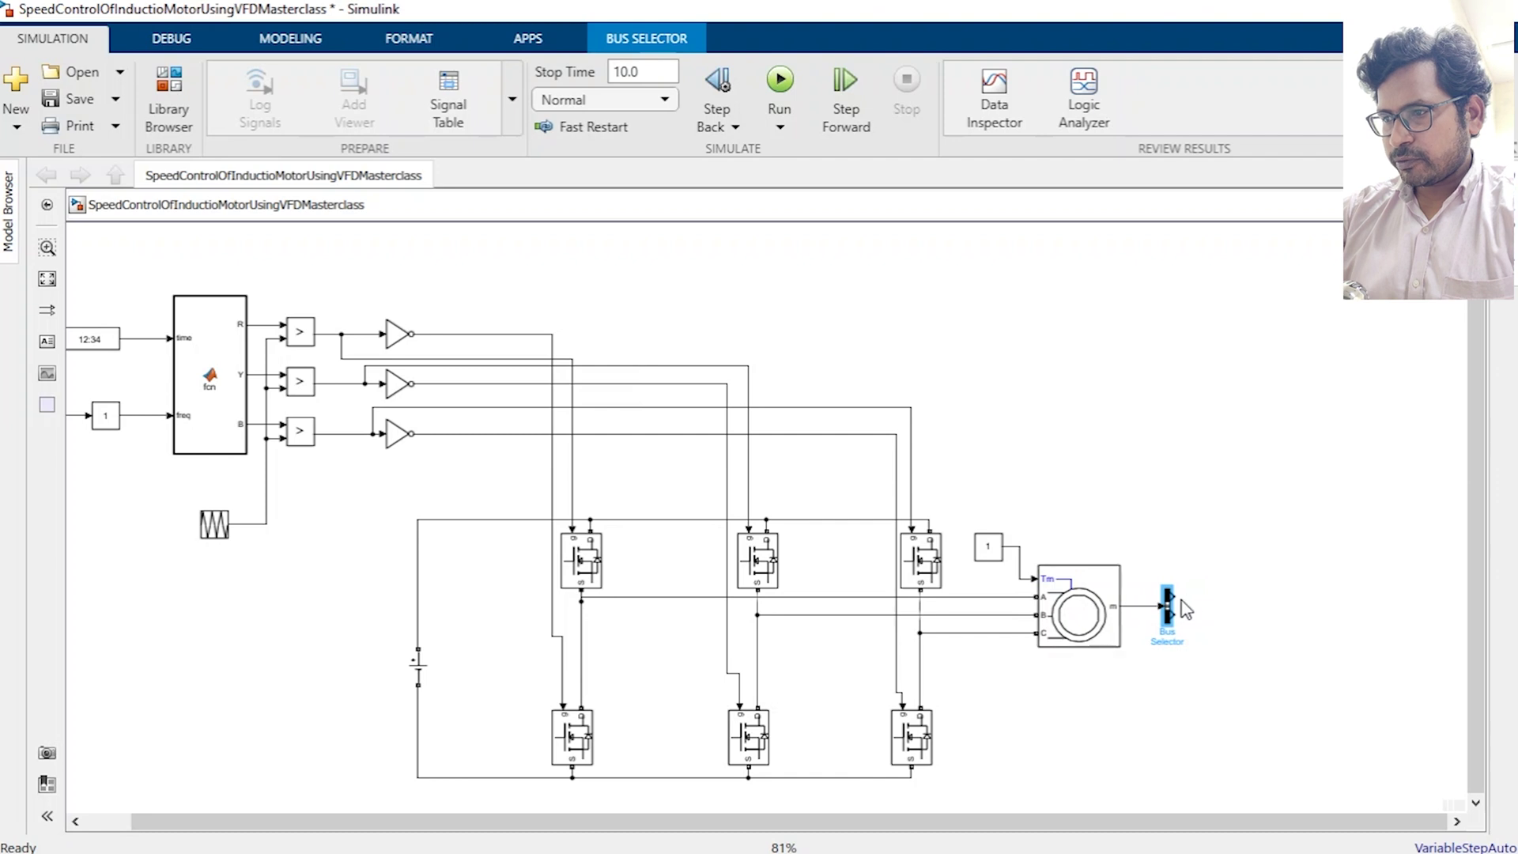
Make the Bus Selector output only Mechanical Rotor speed (wm), removing the placeholder signals.
double_click(1168, 608)
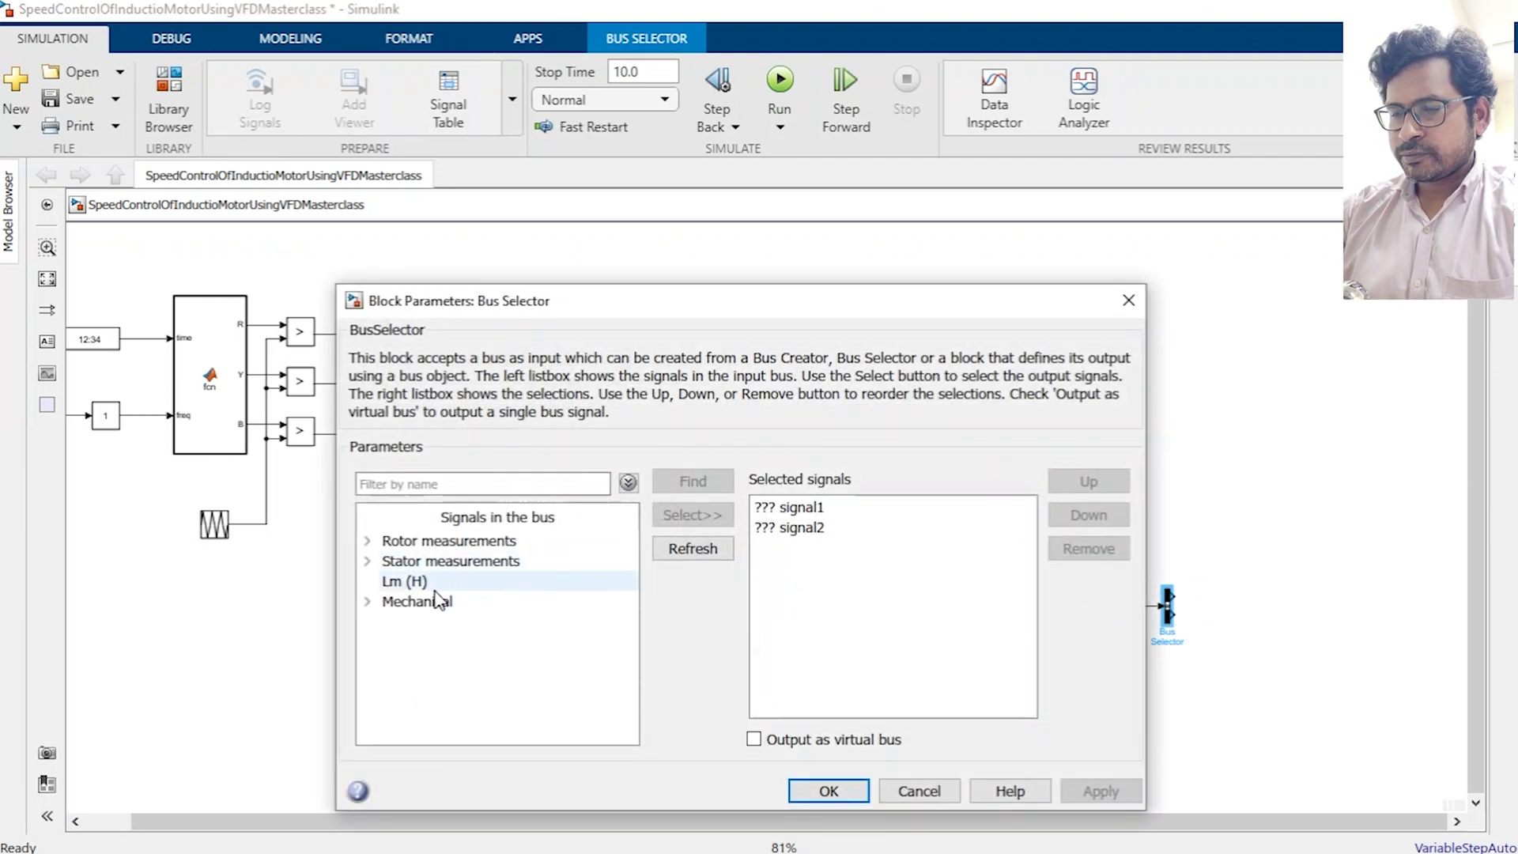
left_click(373, 603)
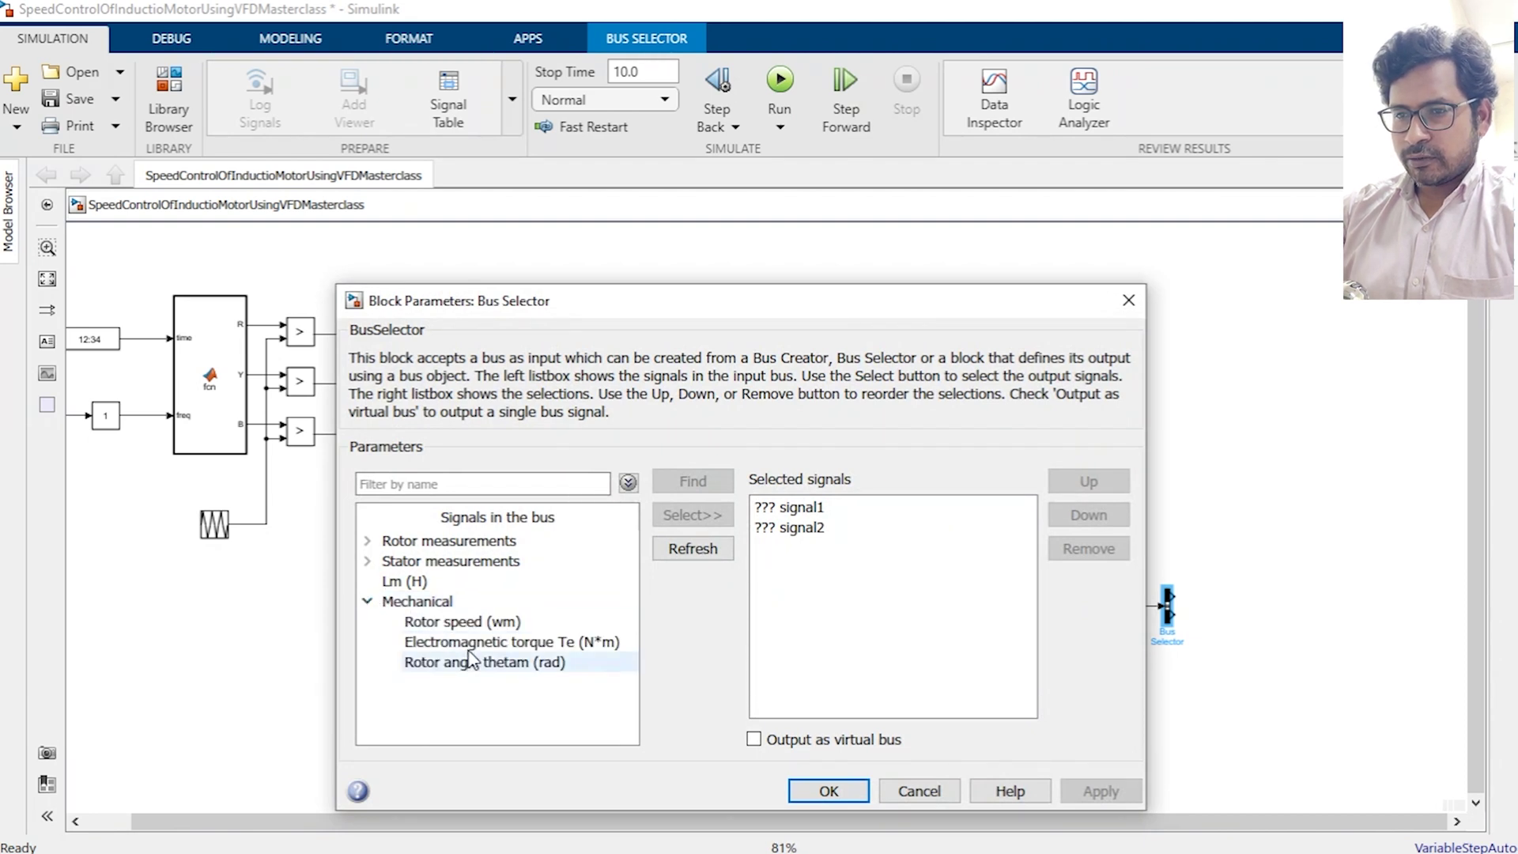
left_click(446, 623)
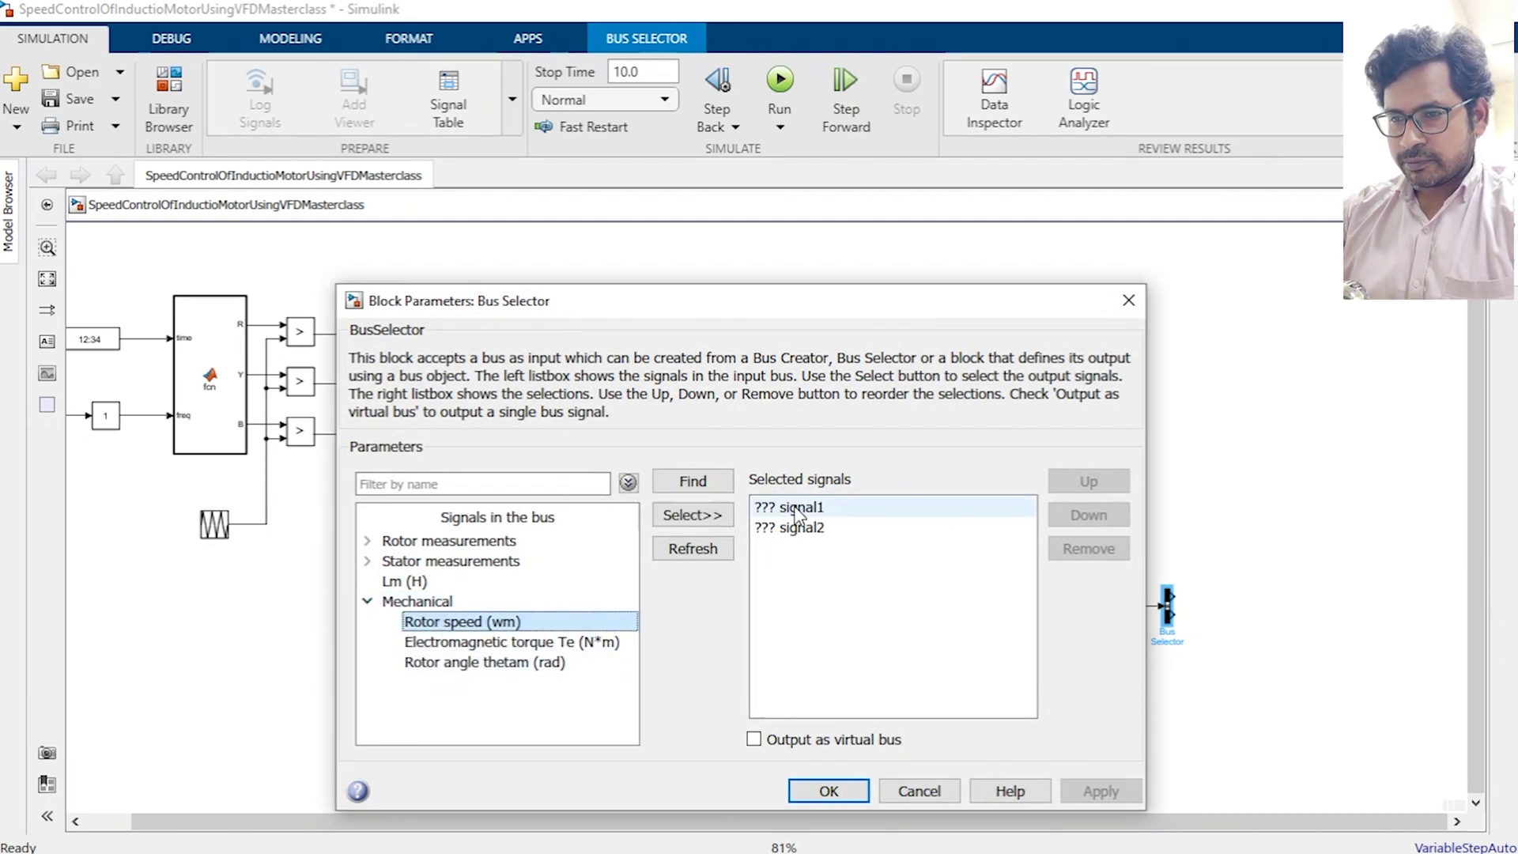
left_click(692, 515)
left_click(813, 507)
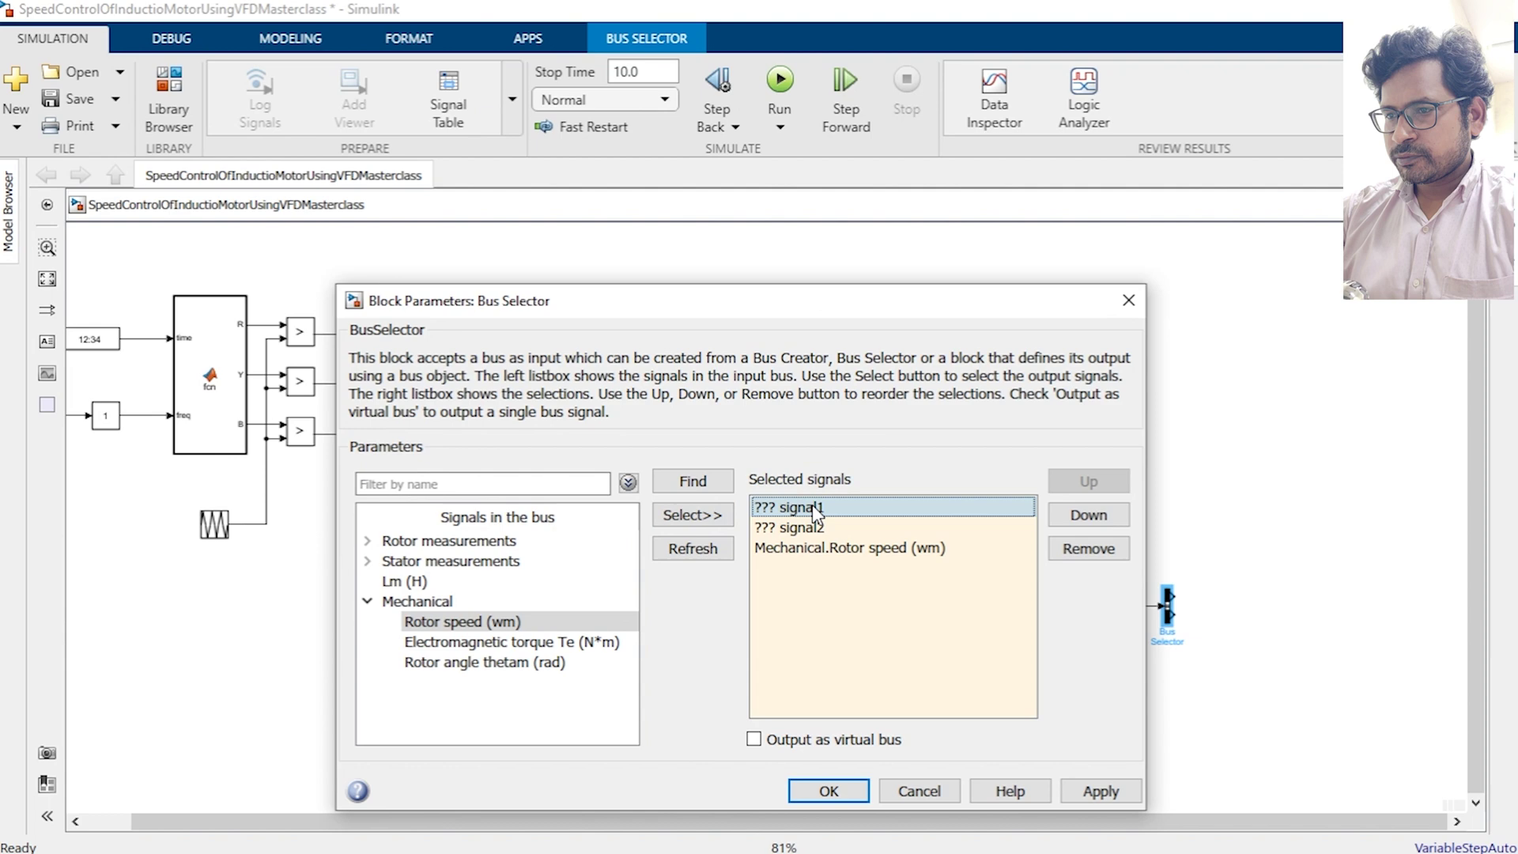
key("shift+Down")
key("Delete")
key("Return")
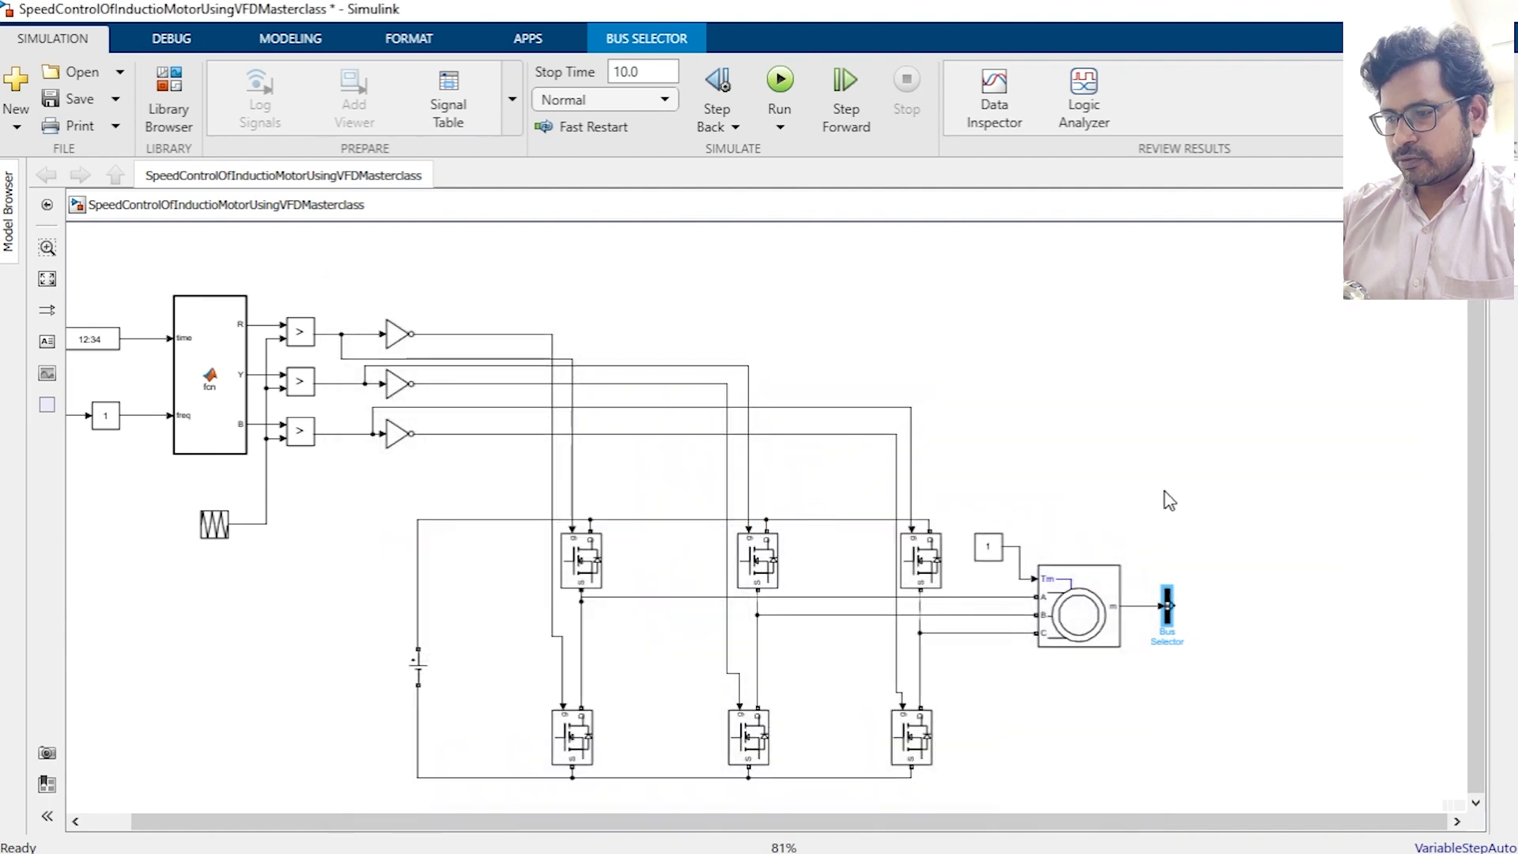
left_click(1241, 593)
Quick-insert a Gain block next to the Bus Selector.
double_click(1197, 534)
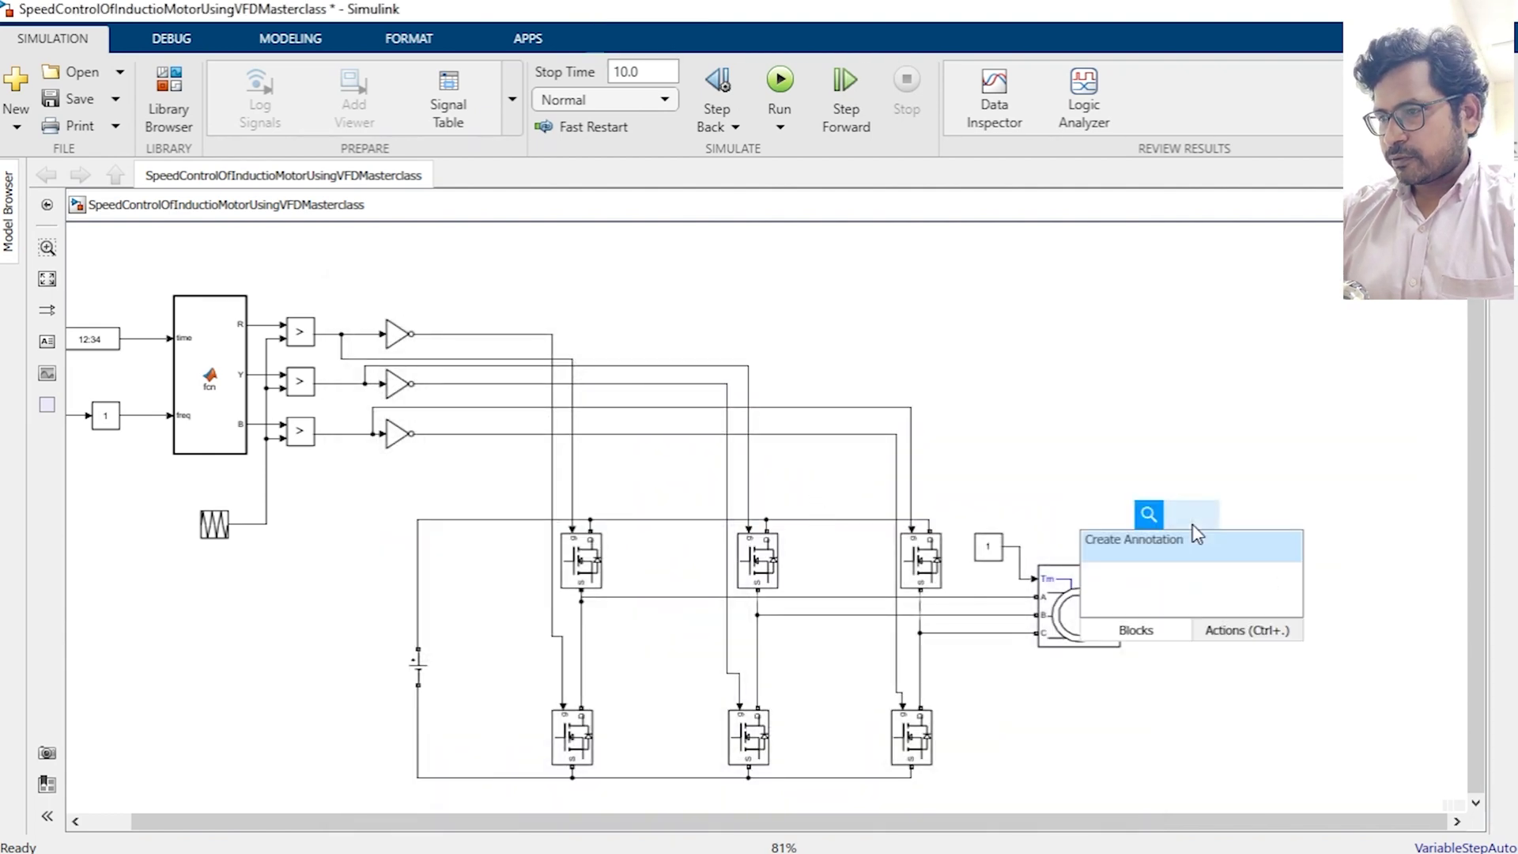
type("gi")
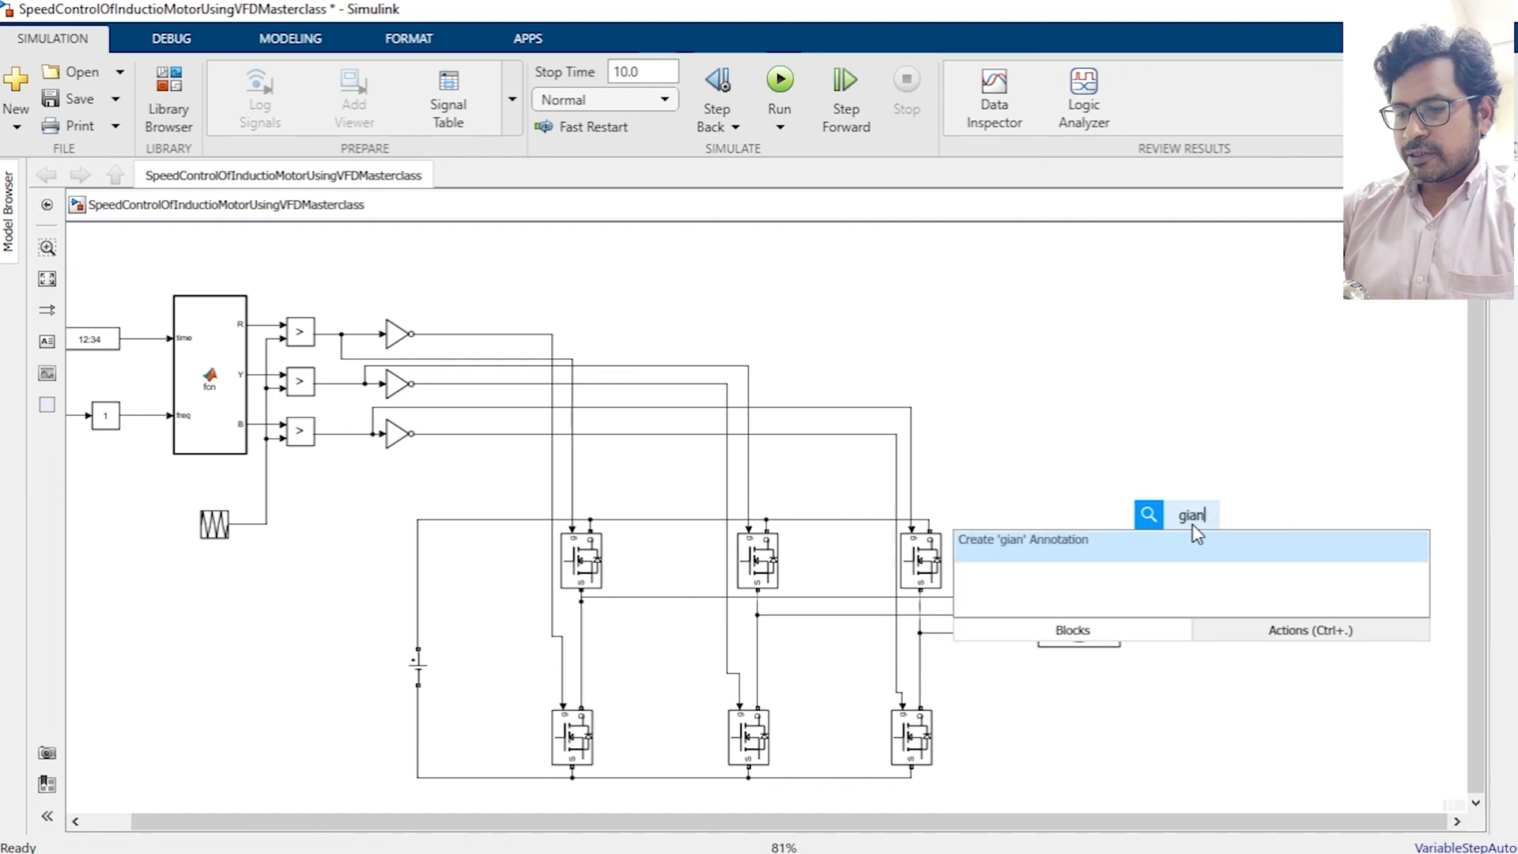
key("BackSpace")
type("ai")
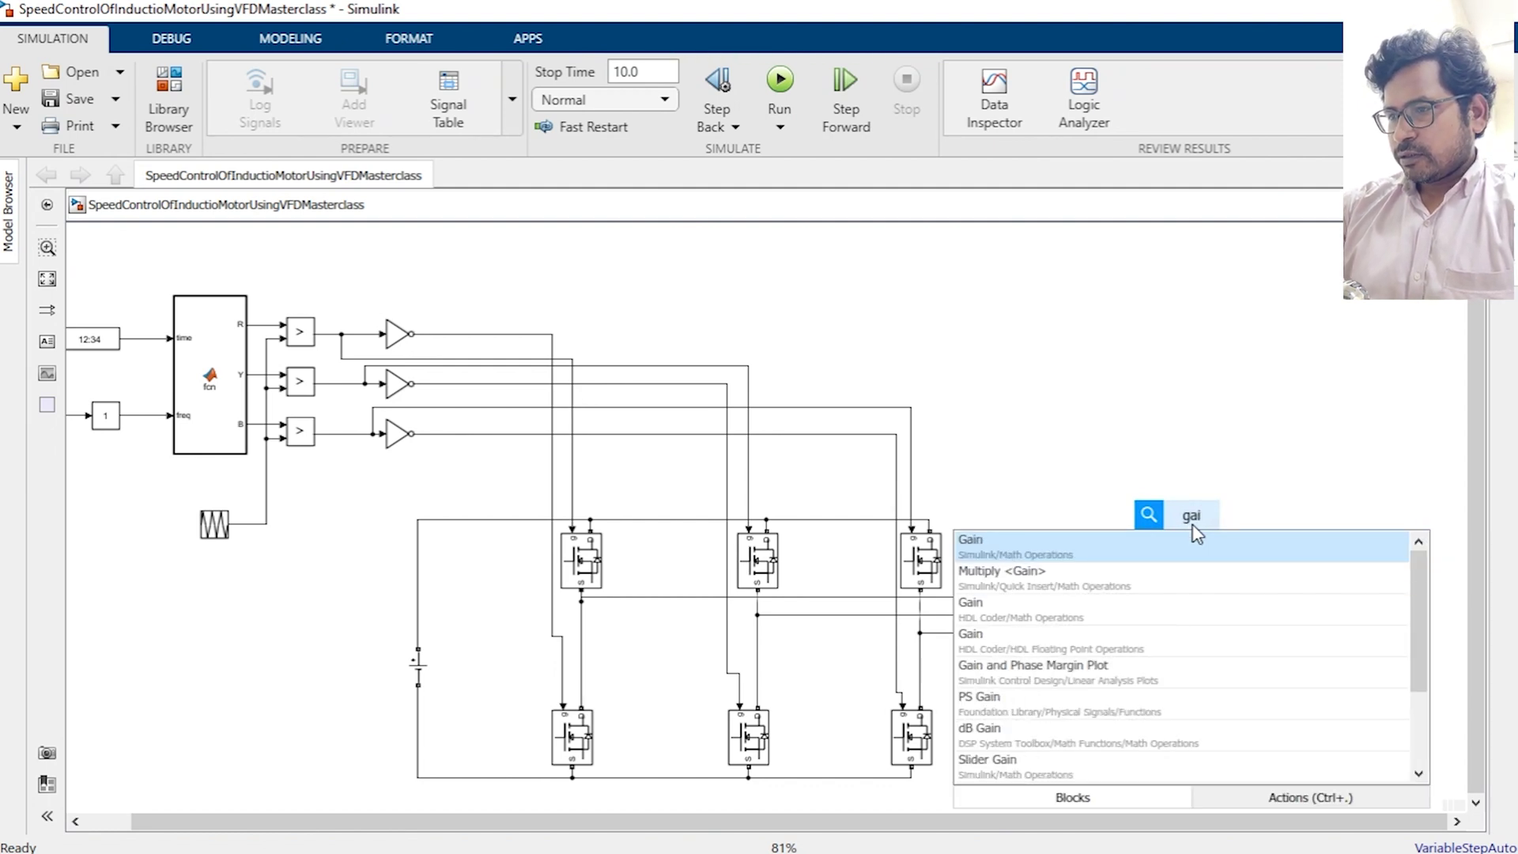
key("Return")
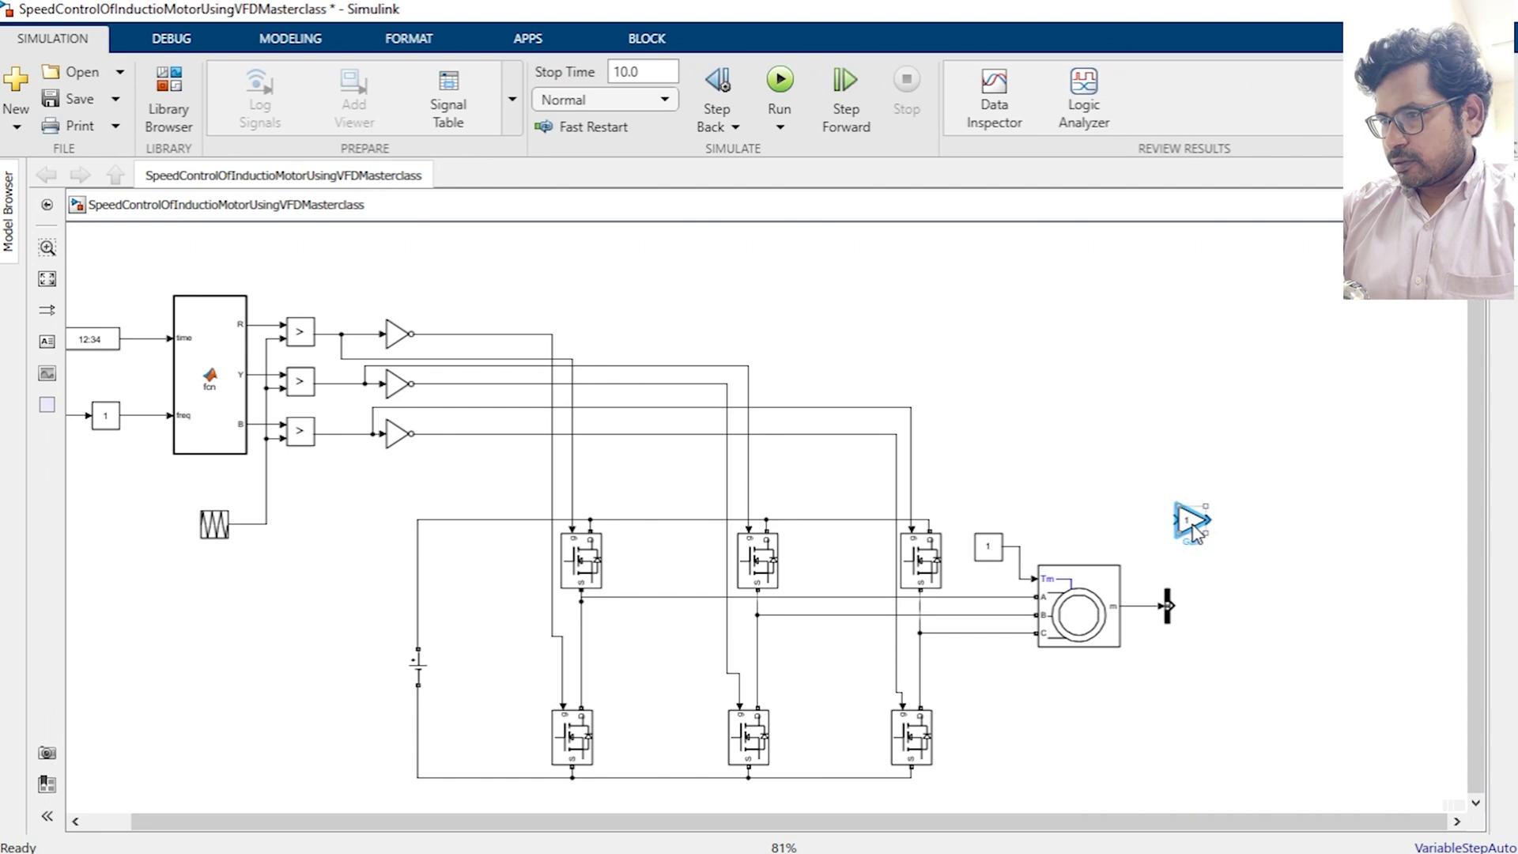
Set the gain to 30/pi and attach it to the Bus Selector output.
double_click(1188, 520)
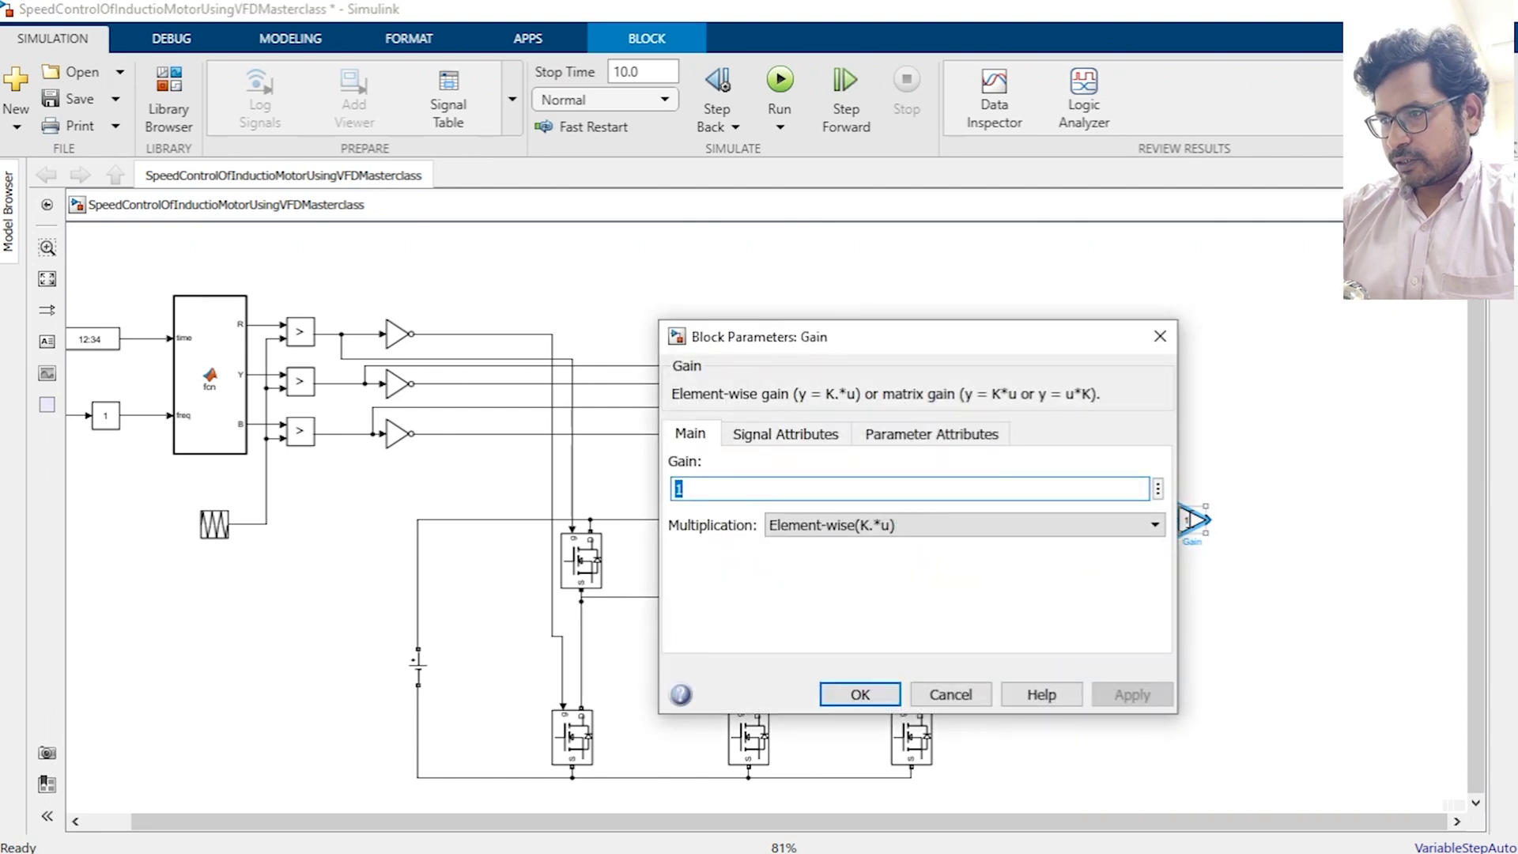
type("8")
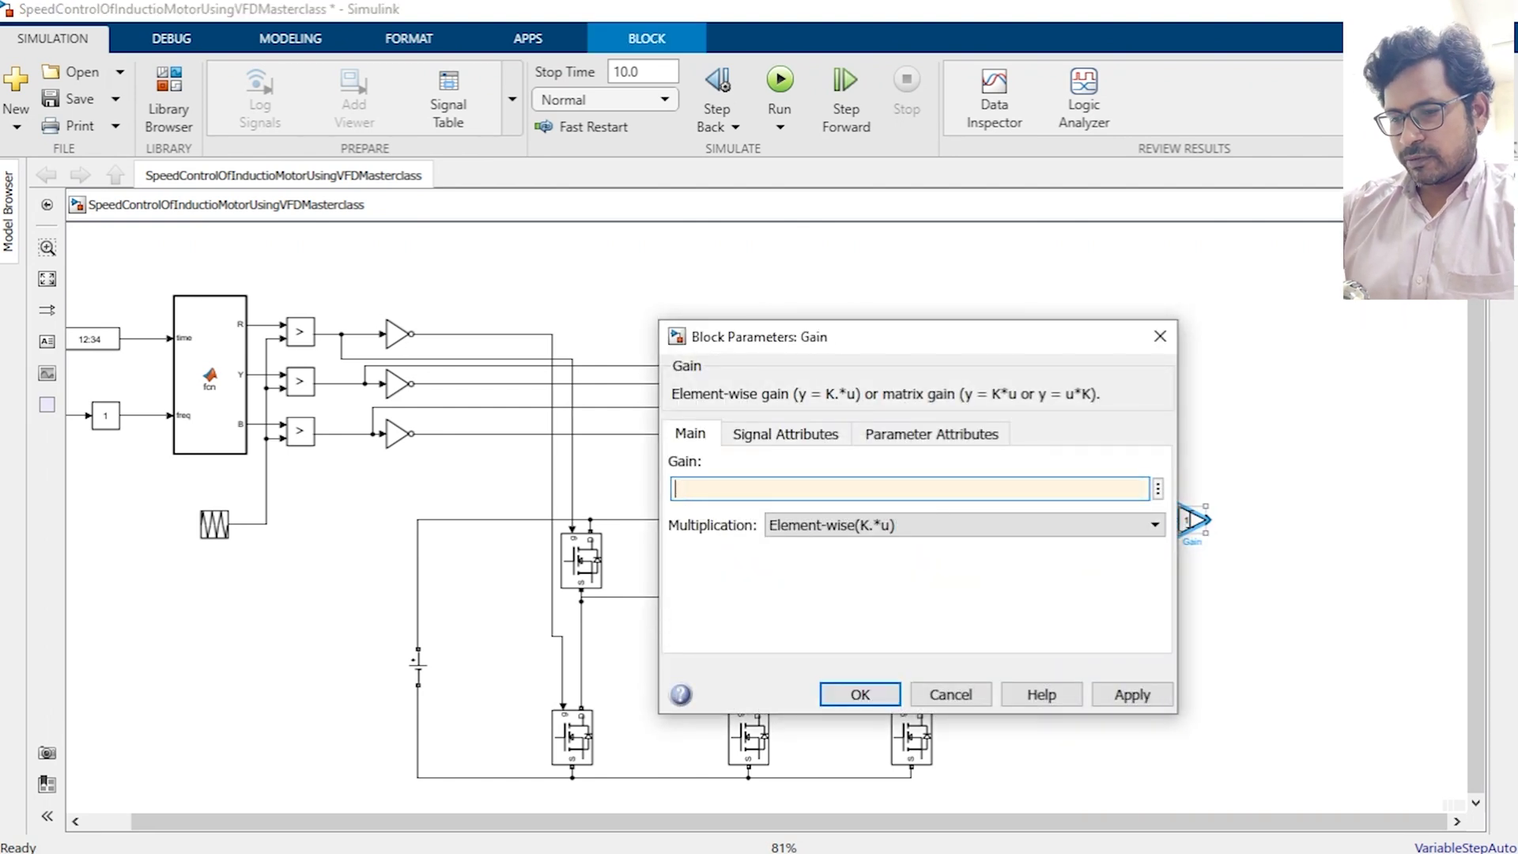
type("0/pi")
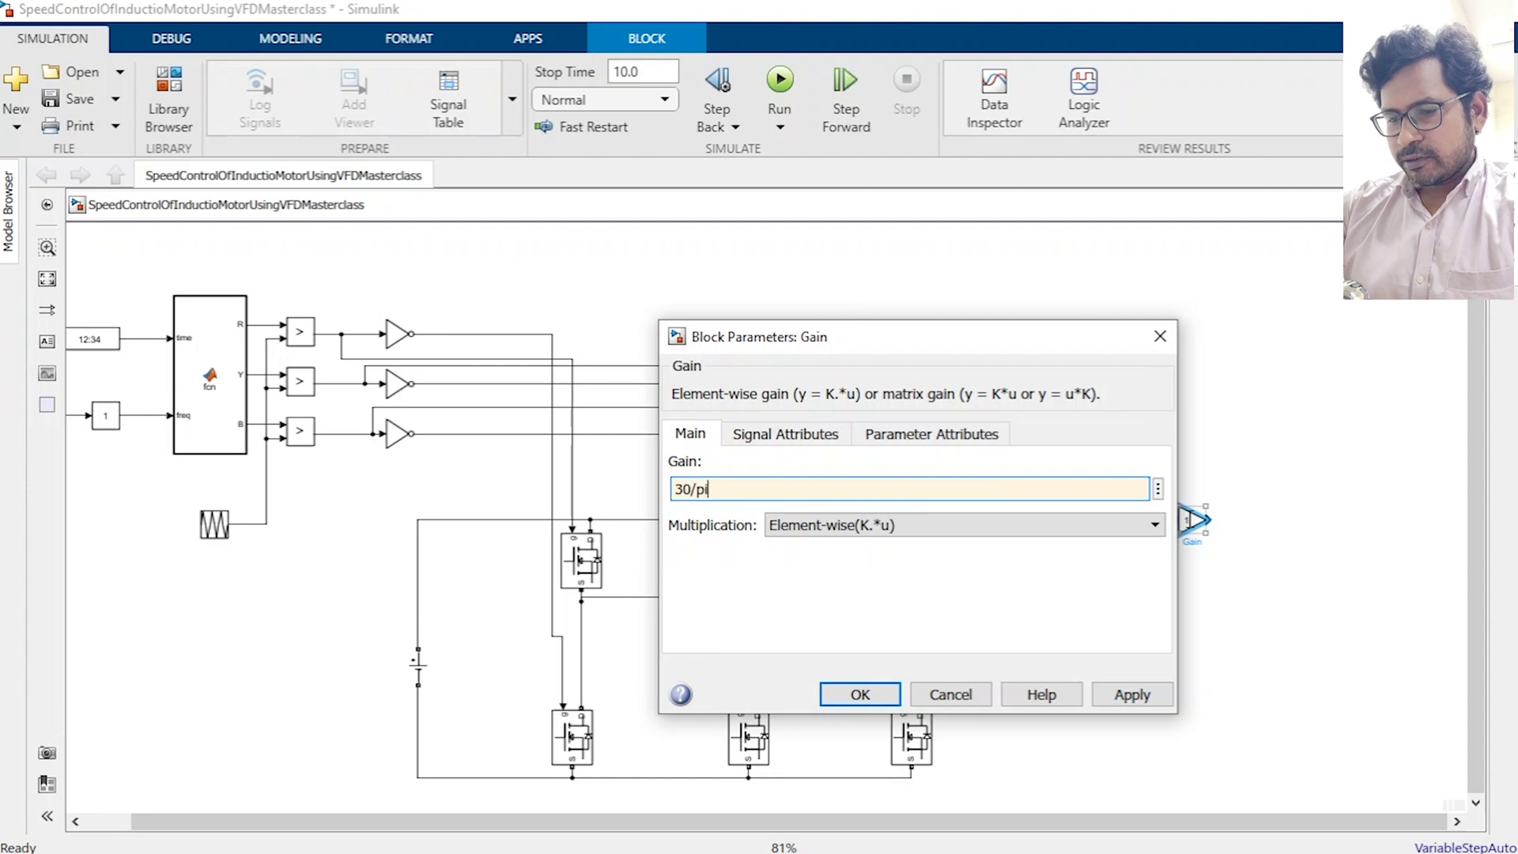
key("Return")
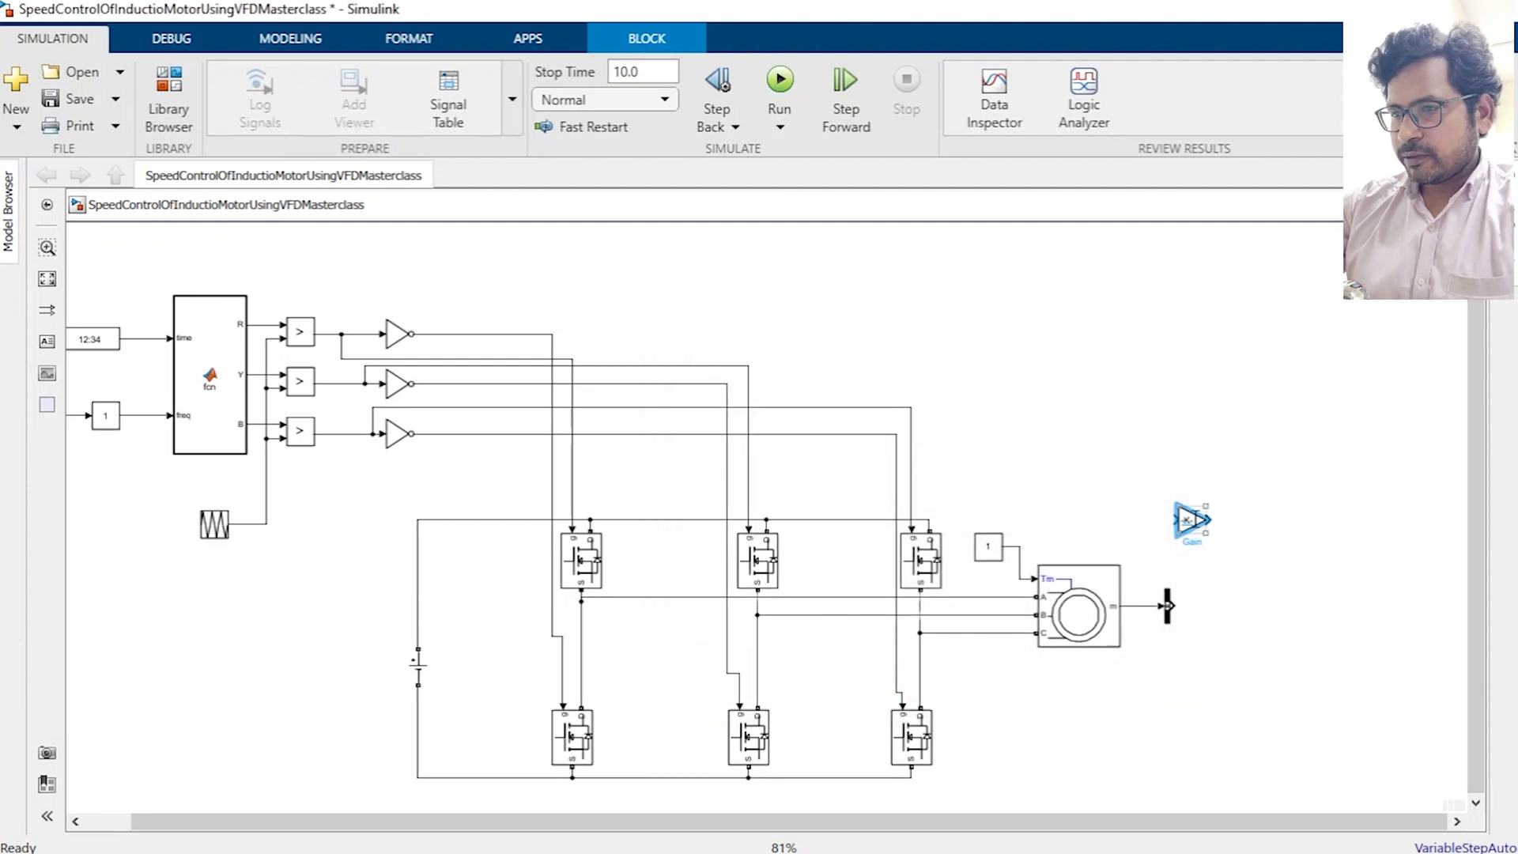
left_click_drag(1196, 521, 1203, 607)
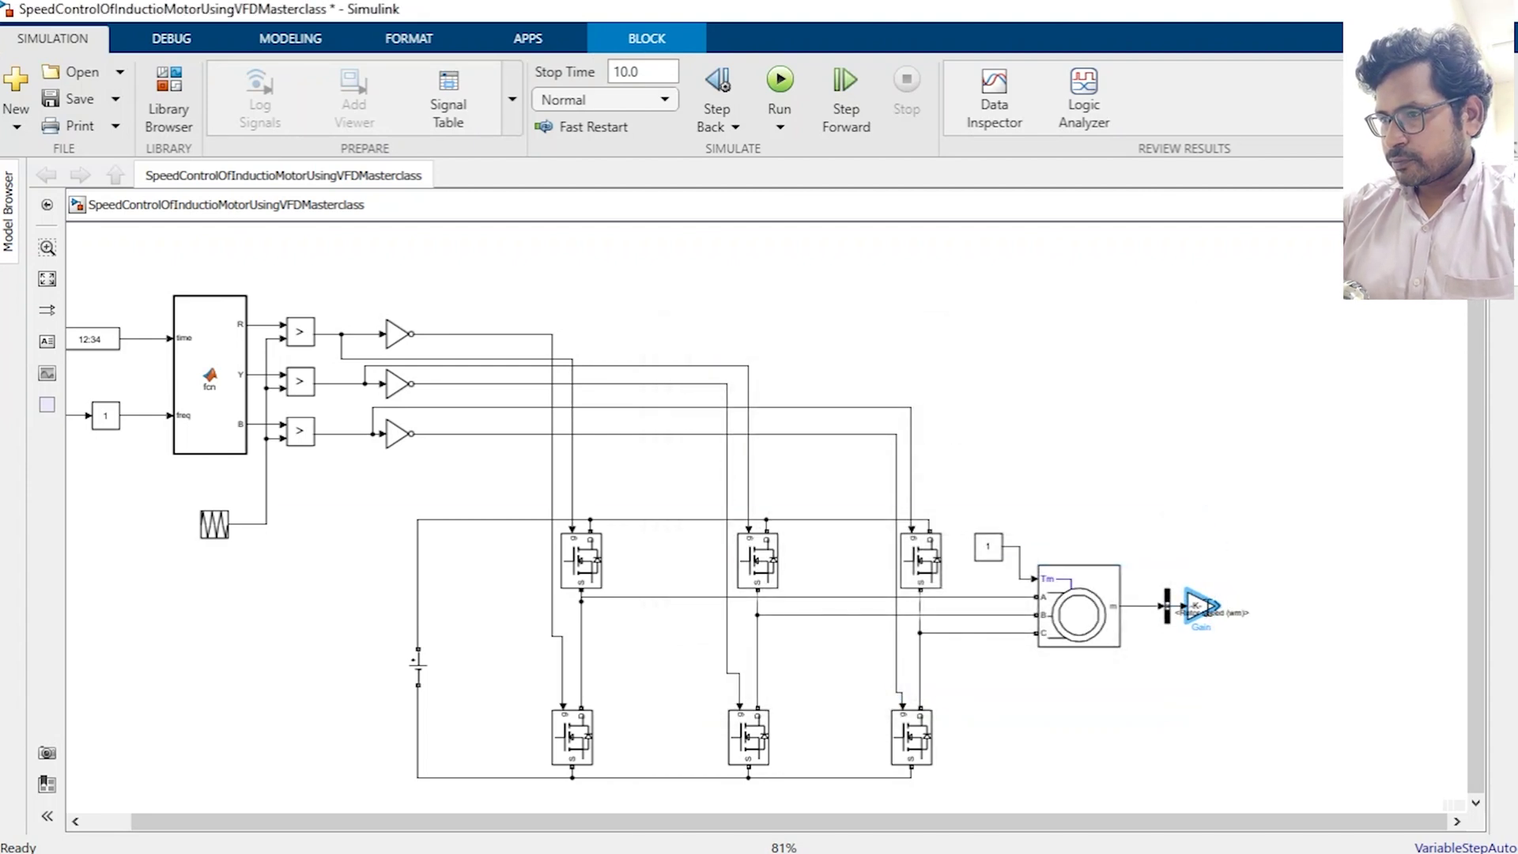
double_click(1325, 566)
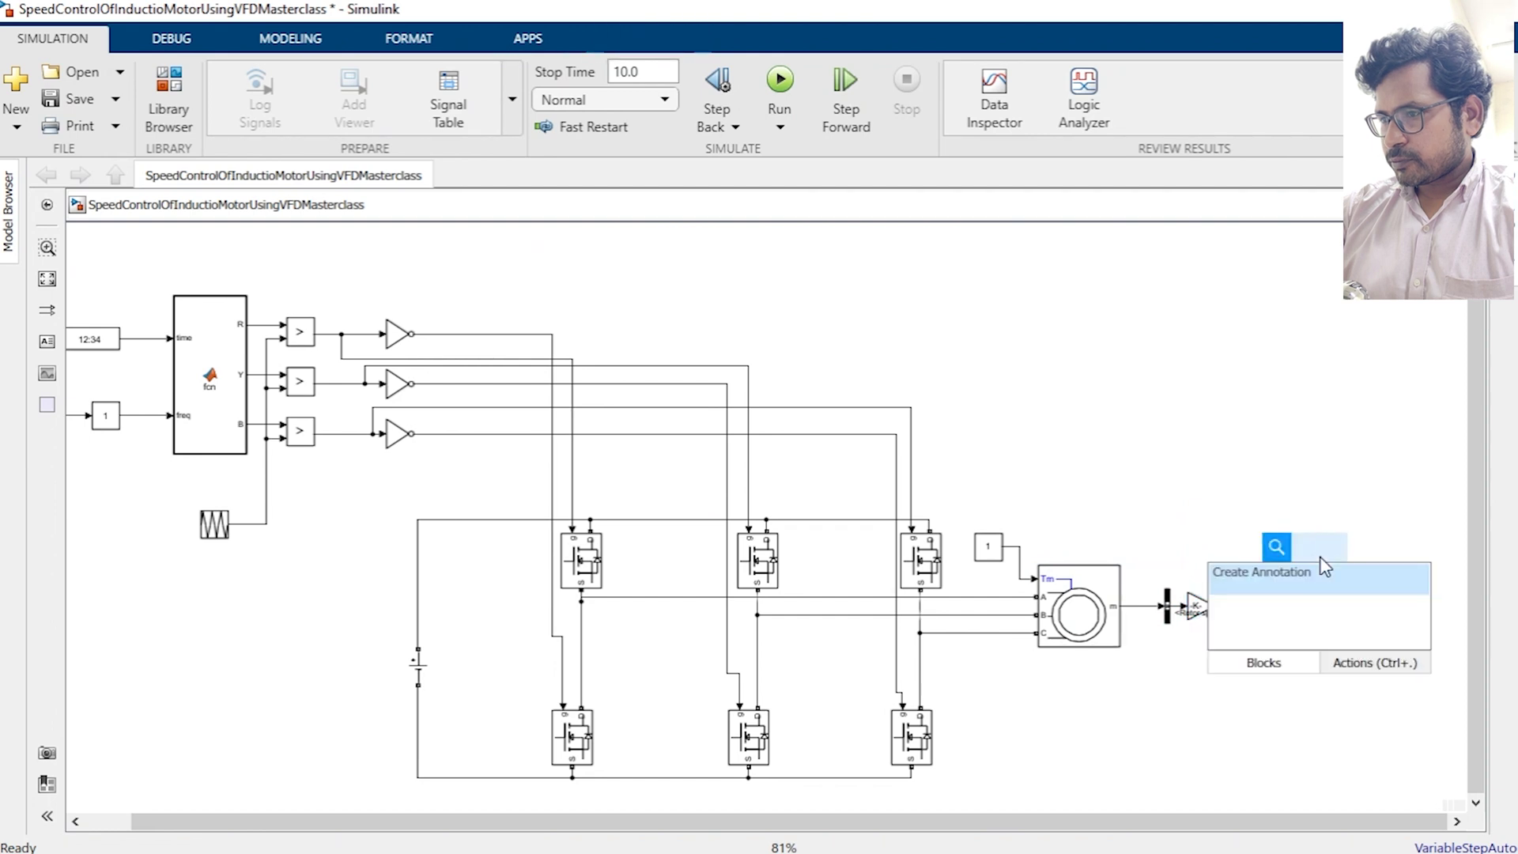
Insert a Scope block right after the Gain.
type("sco")
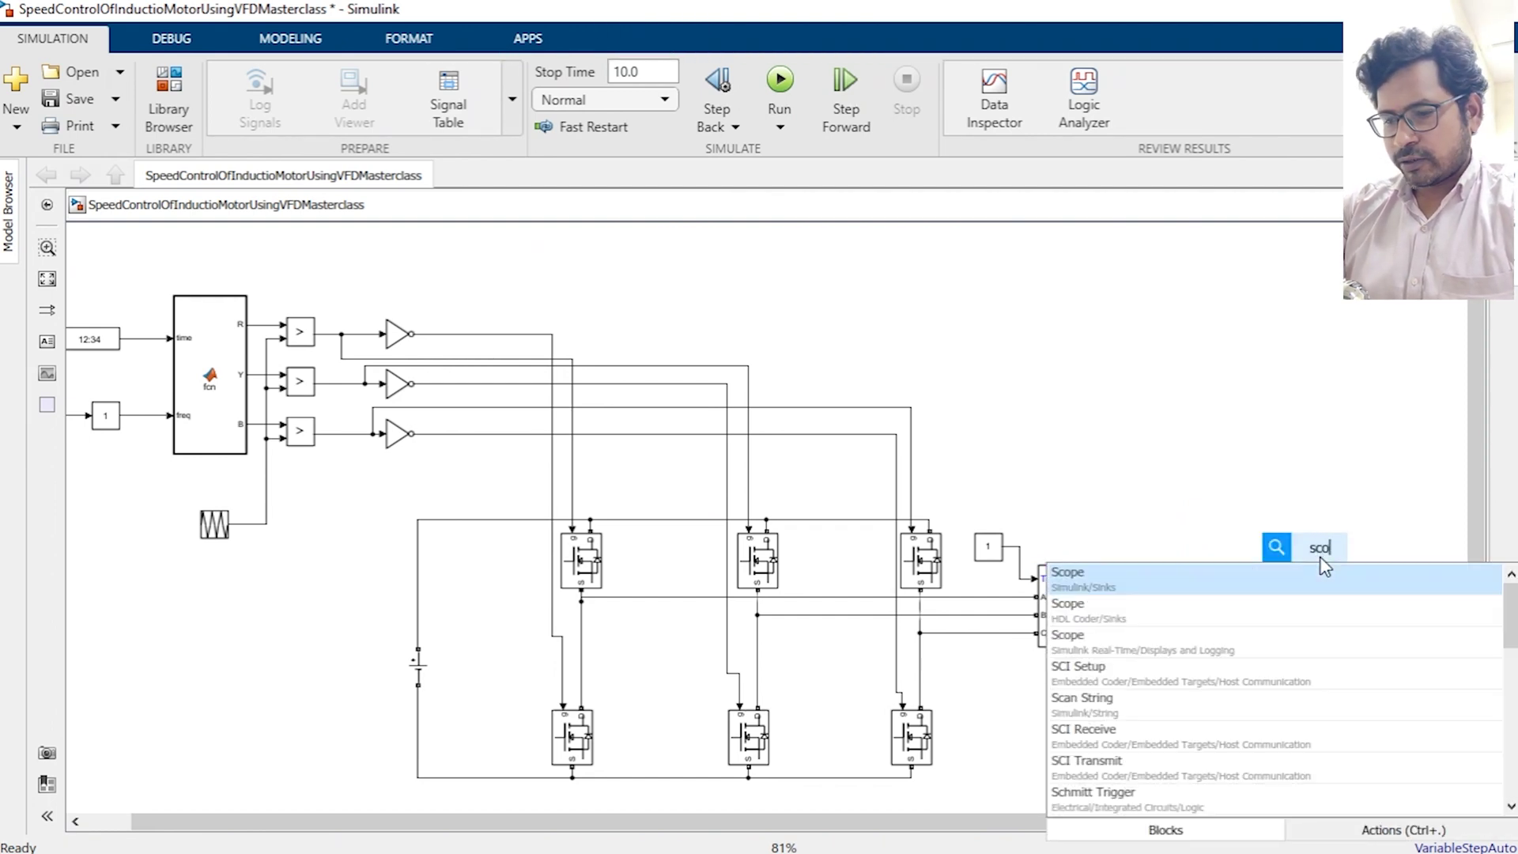
key("Return")
left_click_drag(1323, 563, 1286, 609)
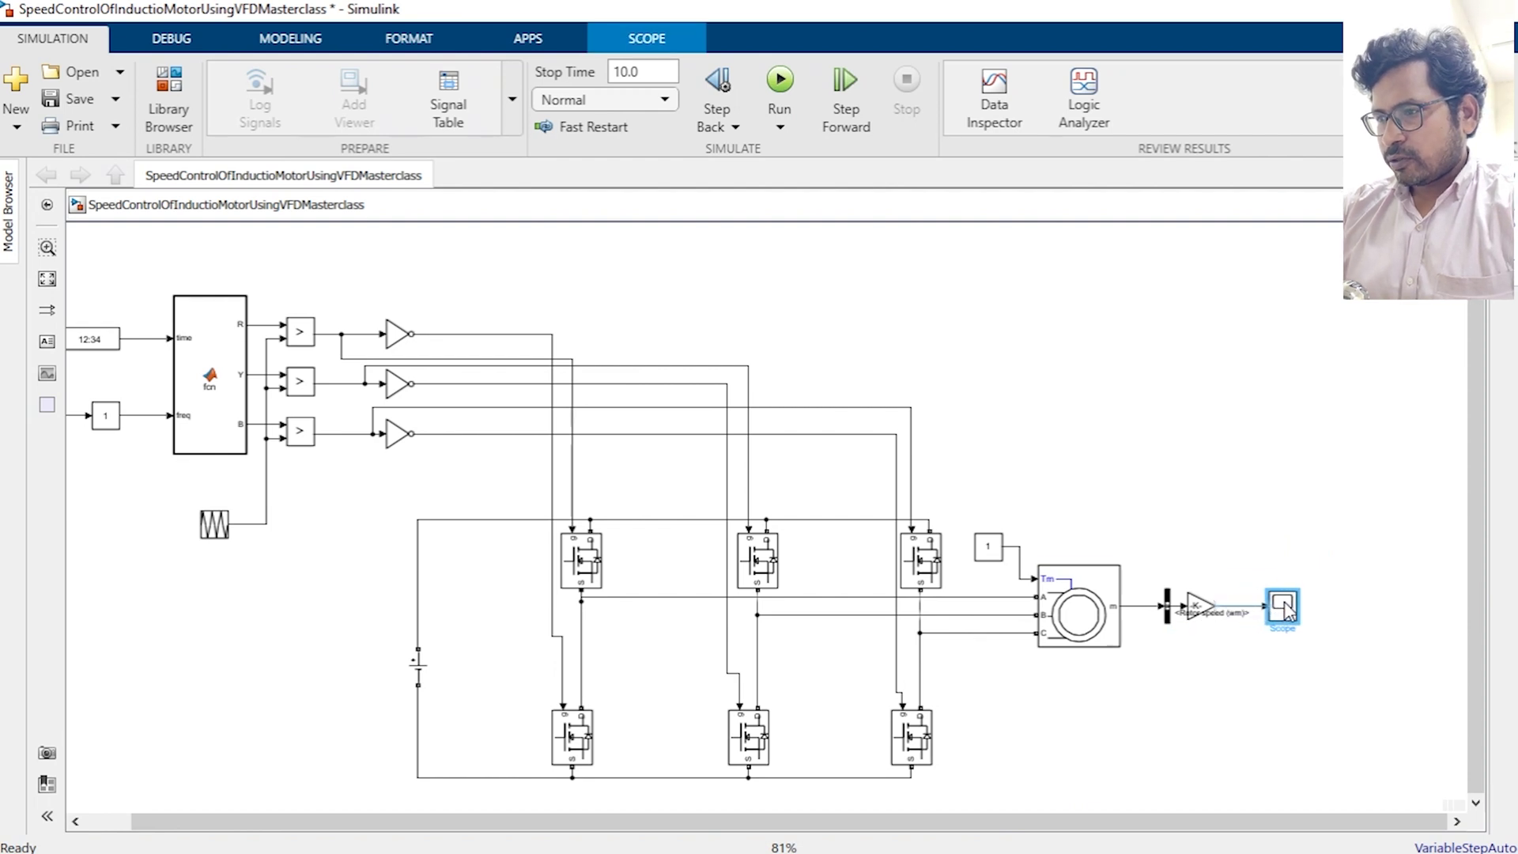
Insert a Display block and place it above the Scope.
double_click(1257, 545)
type("di")
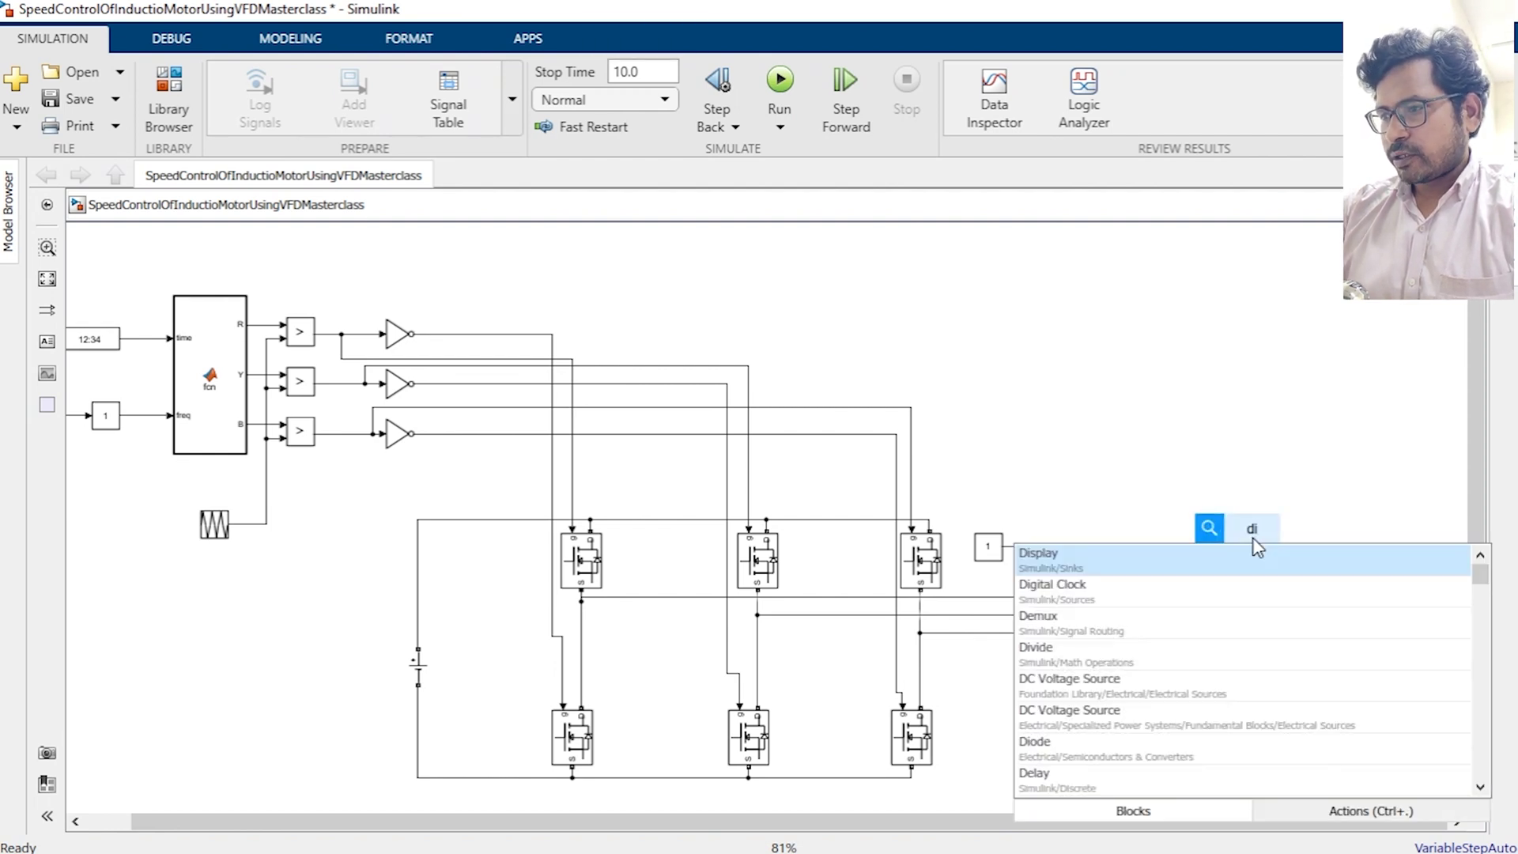
key("Return")
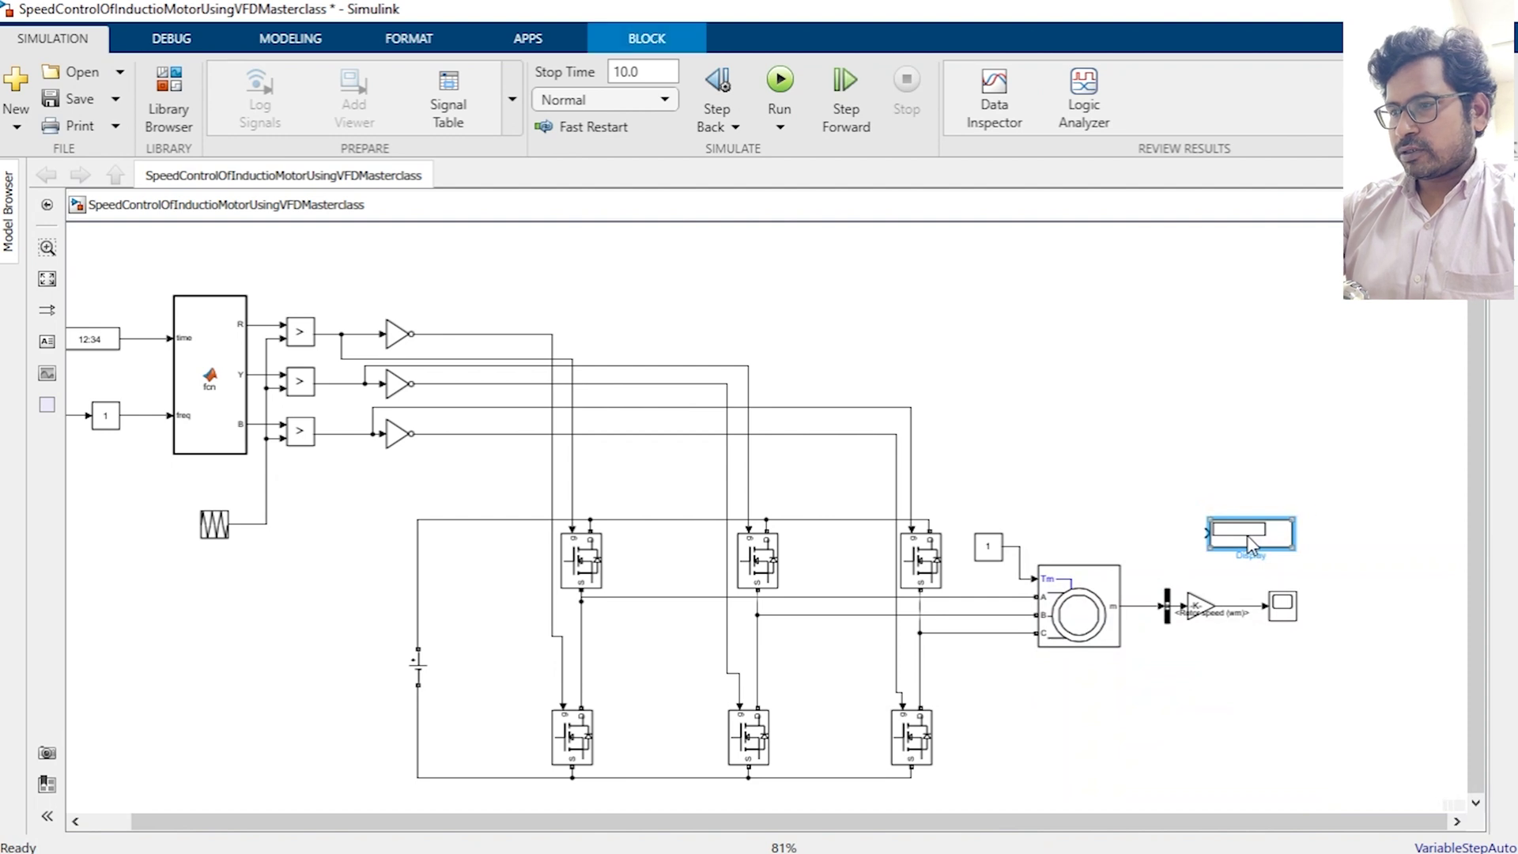
mouse_move(1250, 542)
left_mouse_down()
mouse_move(1322, 545)
mouse_move(1261, 545)
mouse_move(1248, 605)
left_mouse_up()
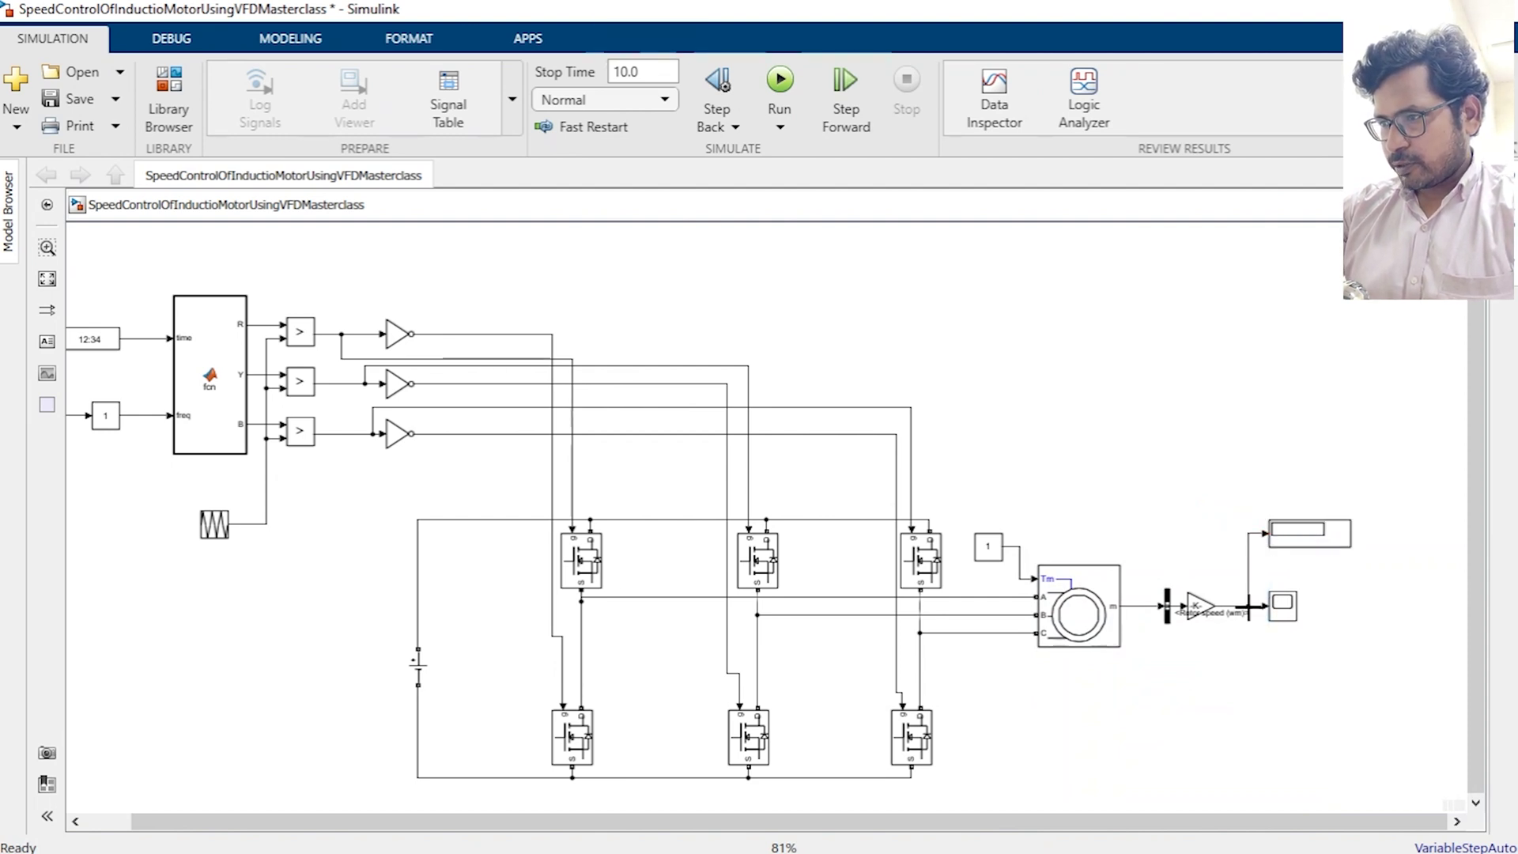
Insert a powergui block into the model via the 'pow' search.
left_click(47, 280)
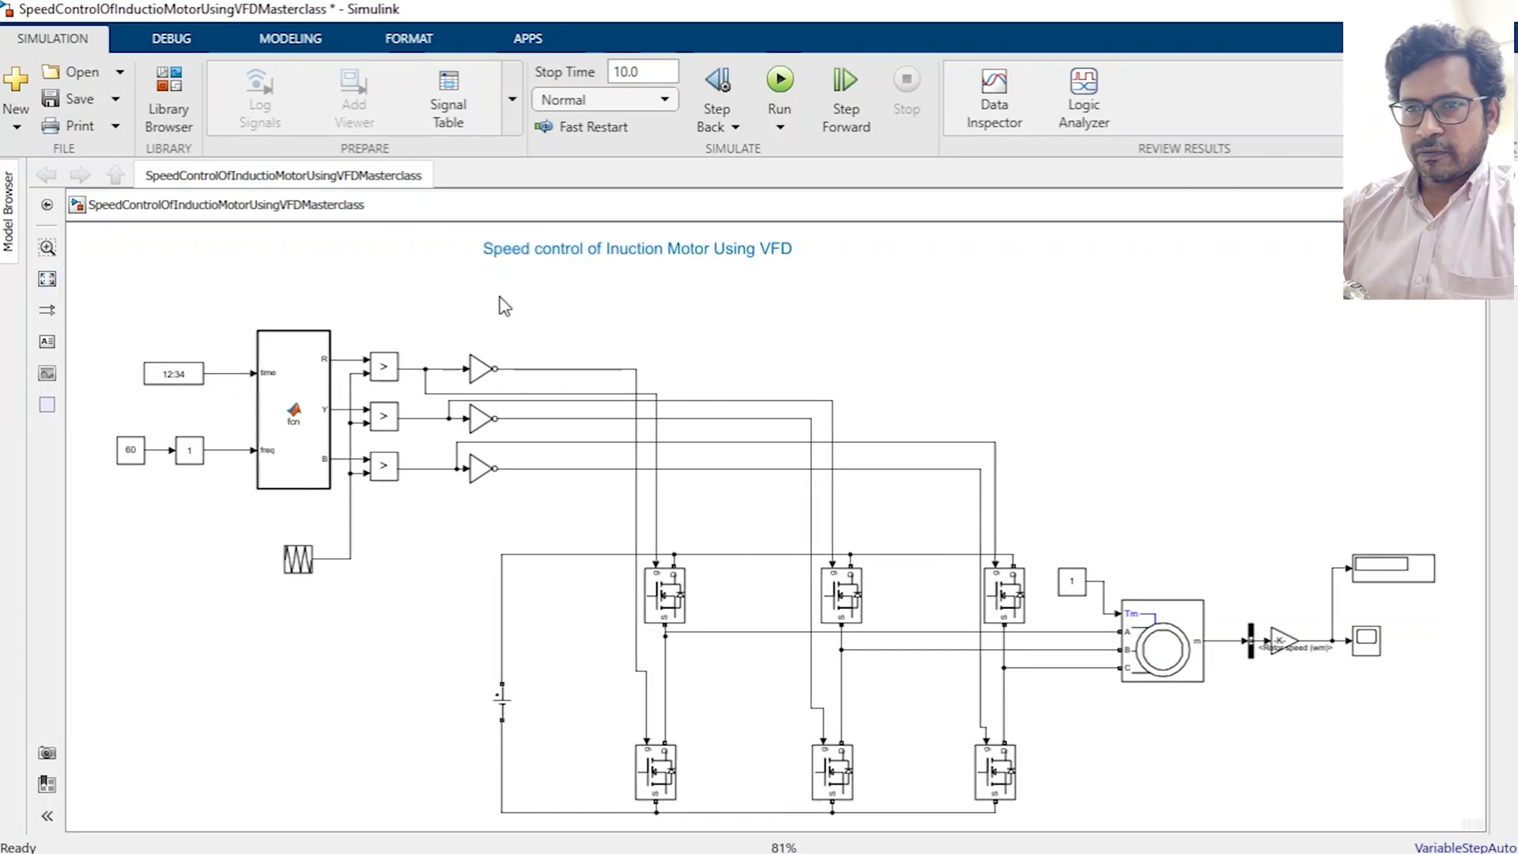
double_click(195, 277)
type("po")
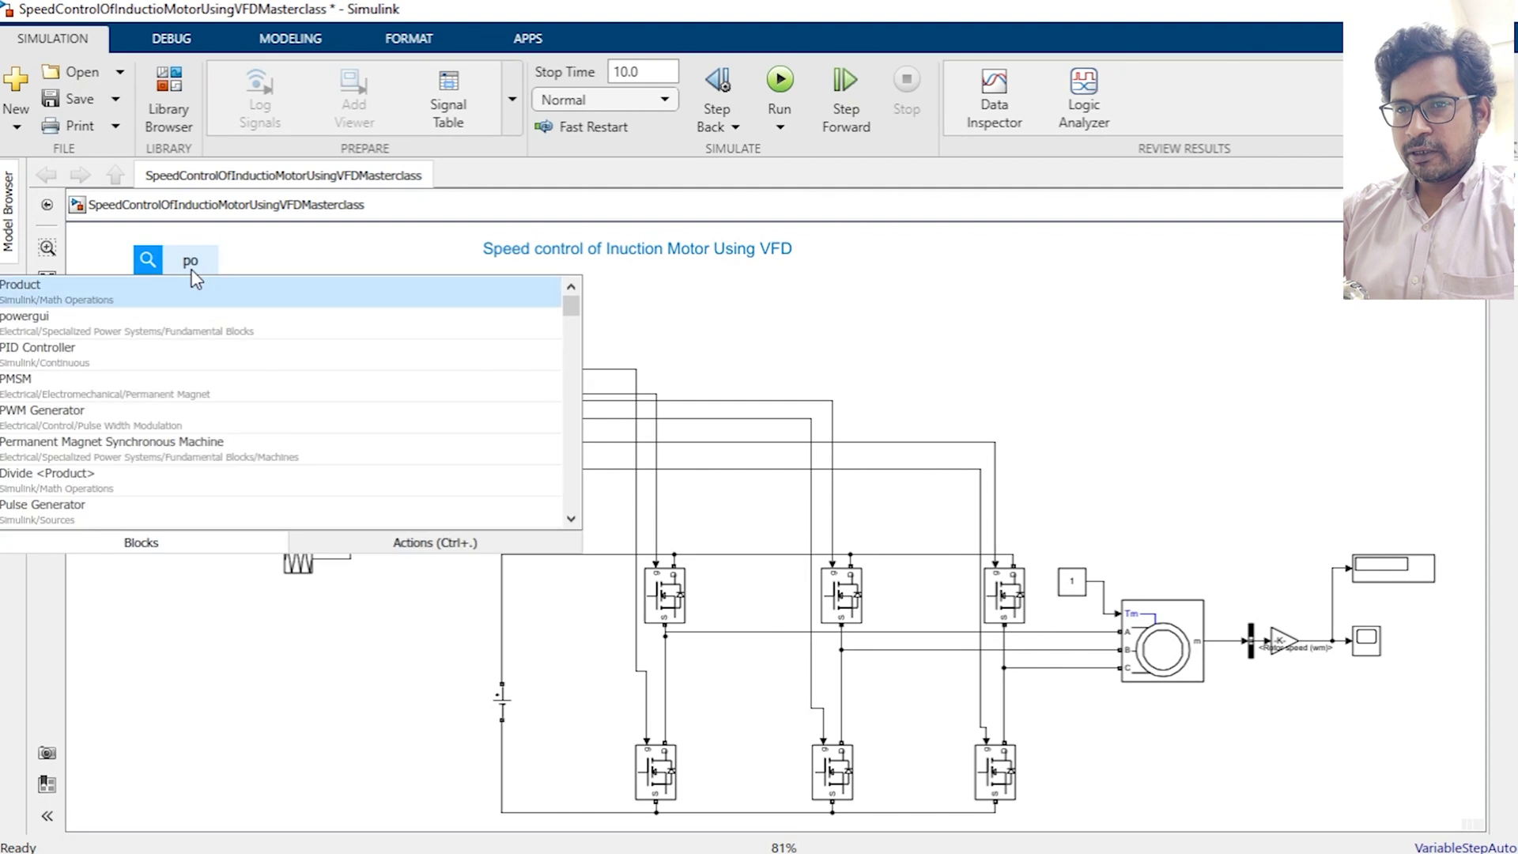
type("w")
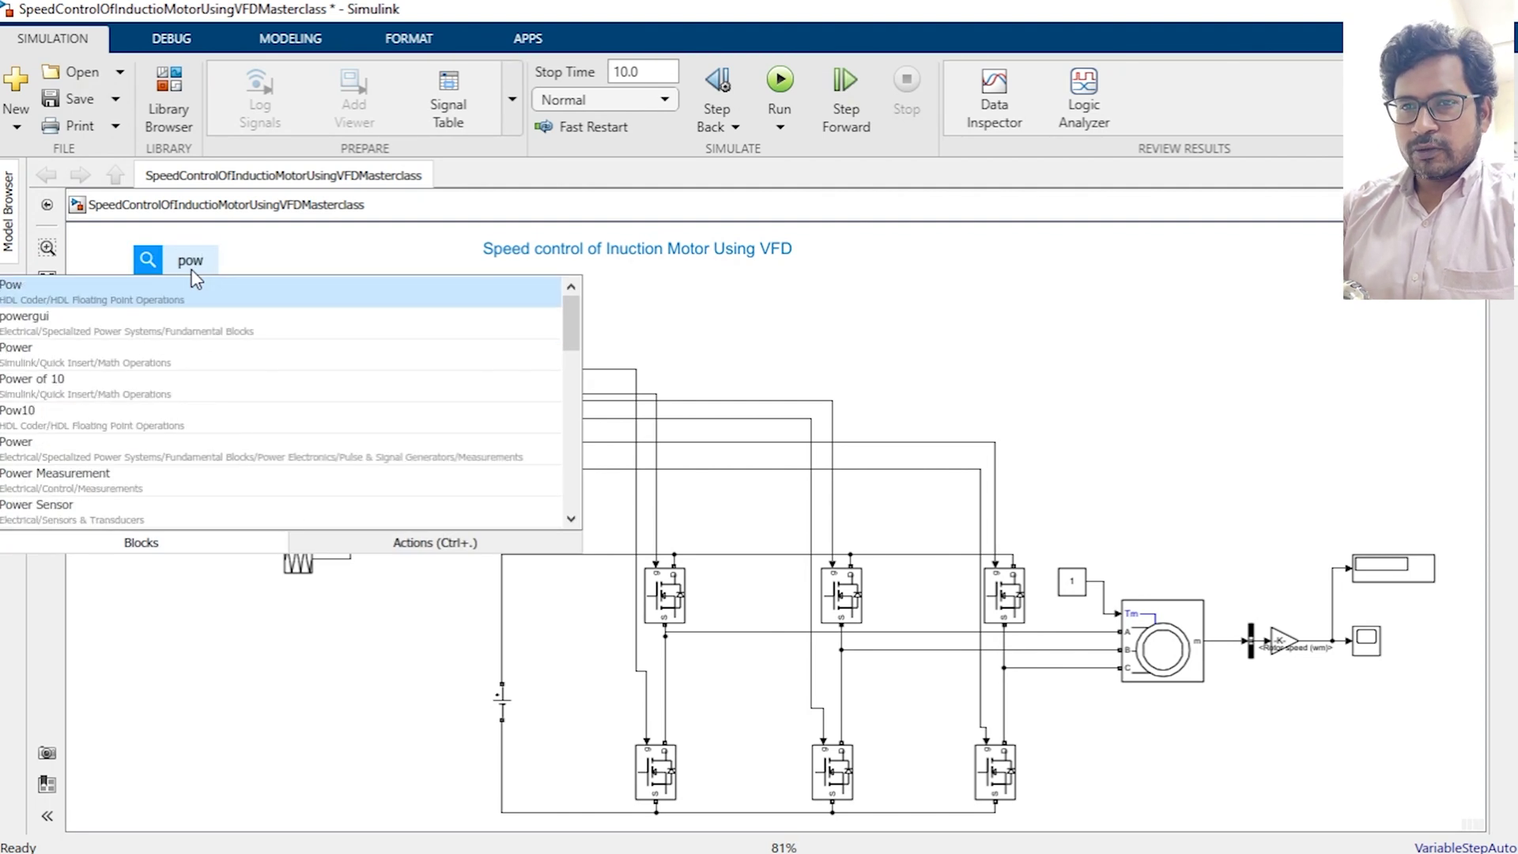
key("Down")
key("Return")
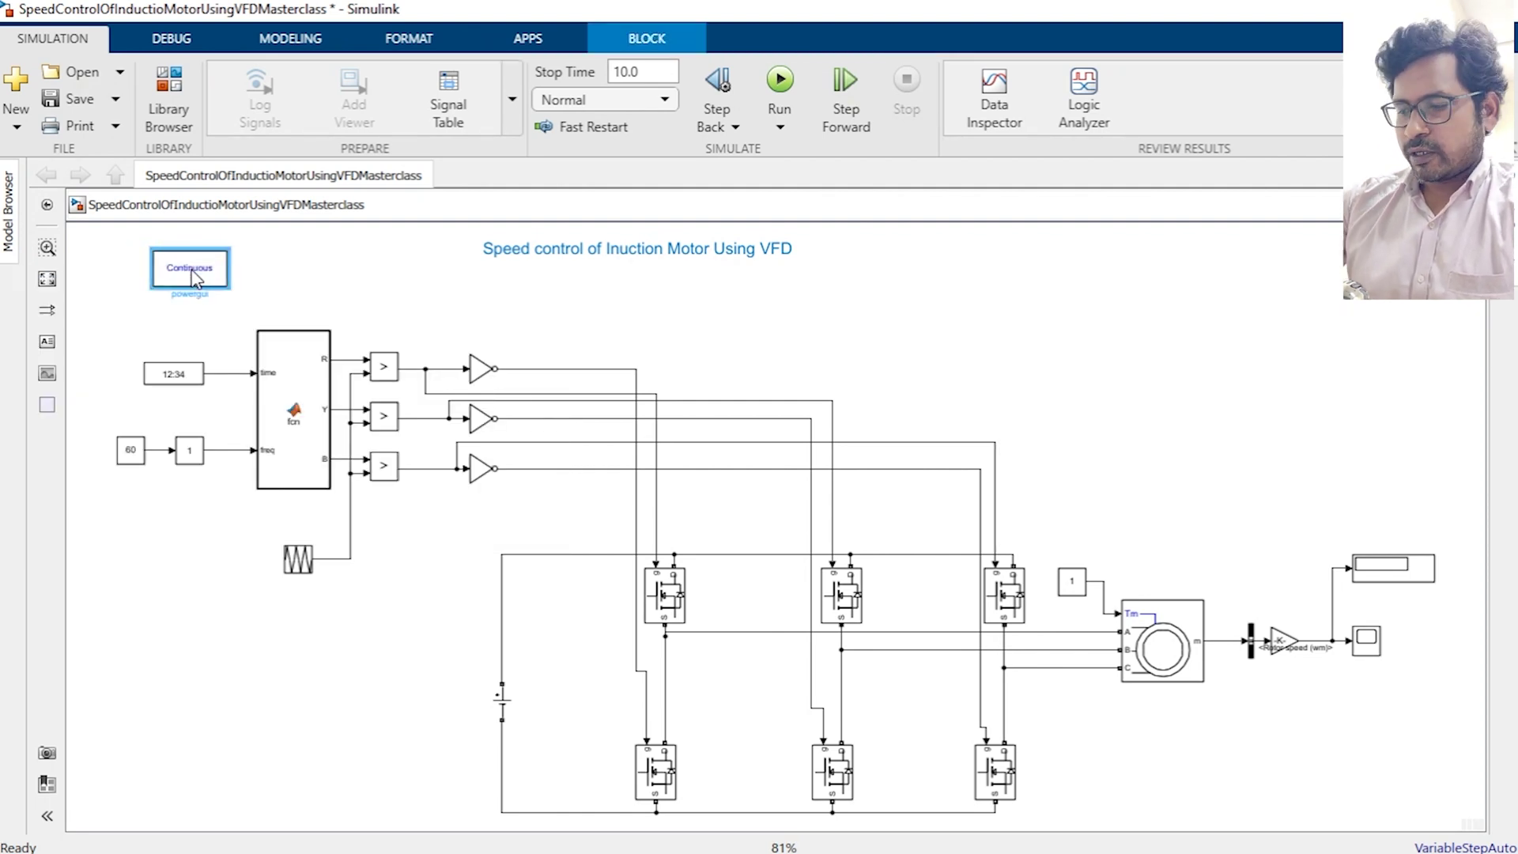
Set powergui to Discrete simulation with a 1e-05 s sample time.
double_click(196, 277)
left_click(437, 144)
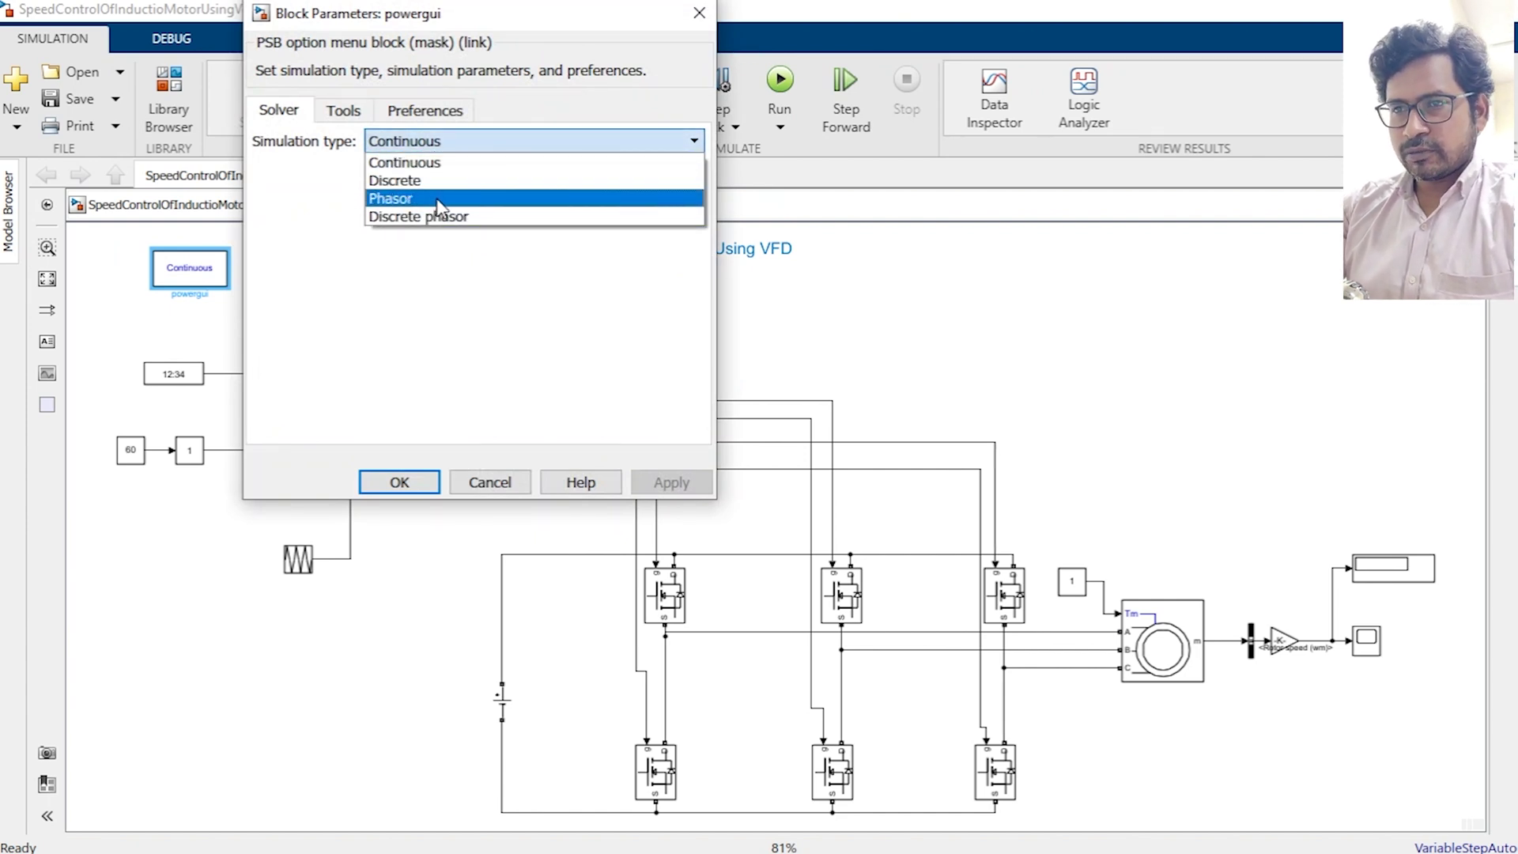
left_click(415, 182)
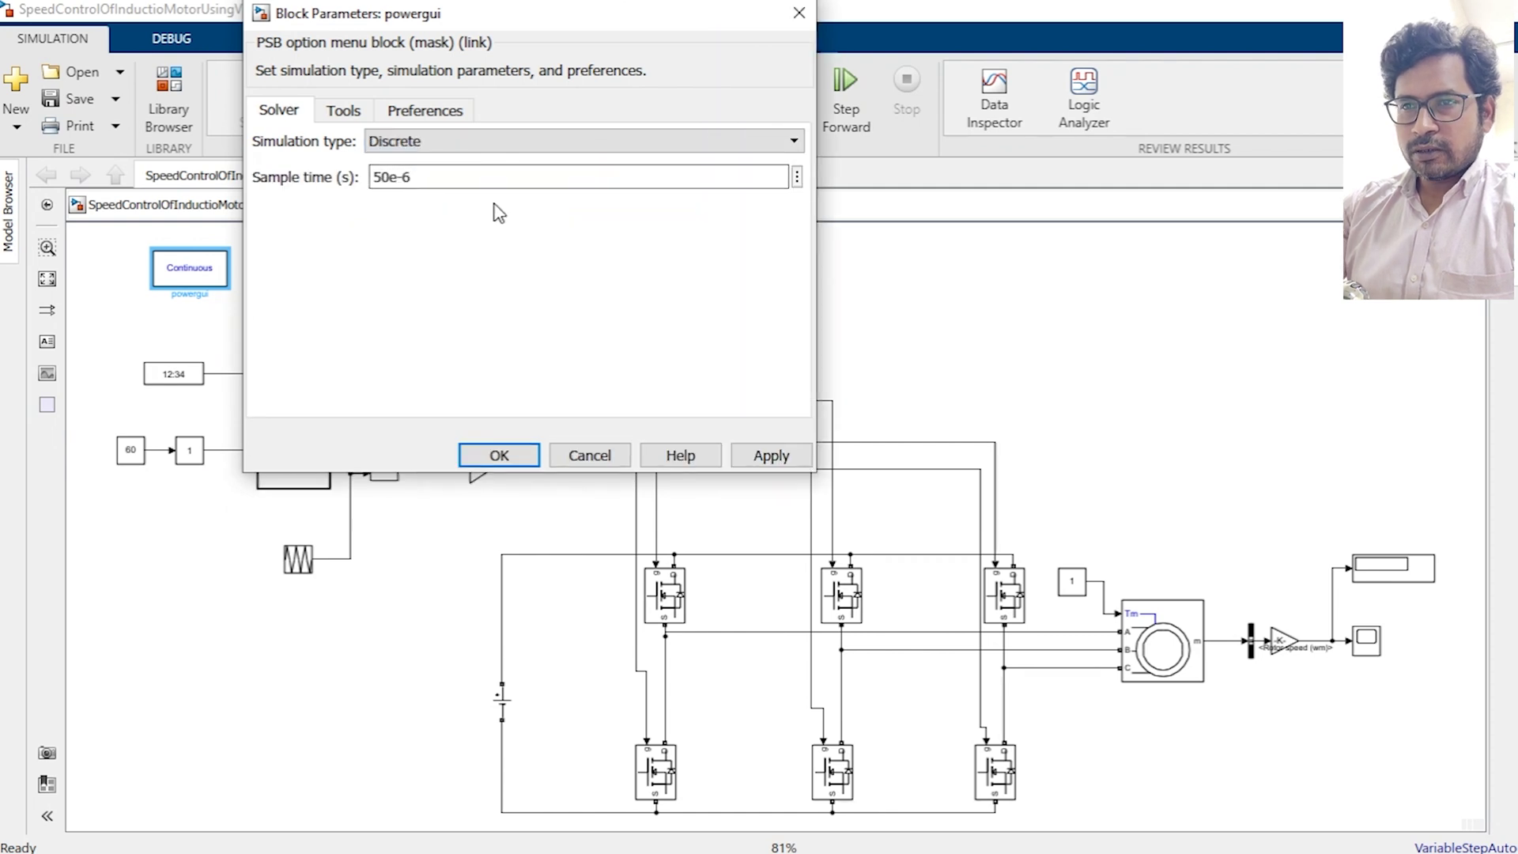
double_click(435, 180)
type("5")
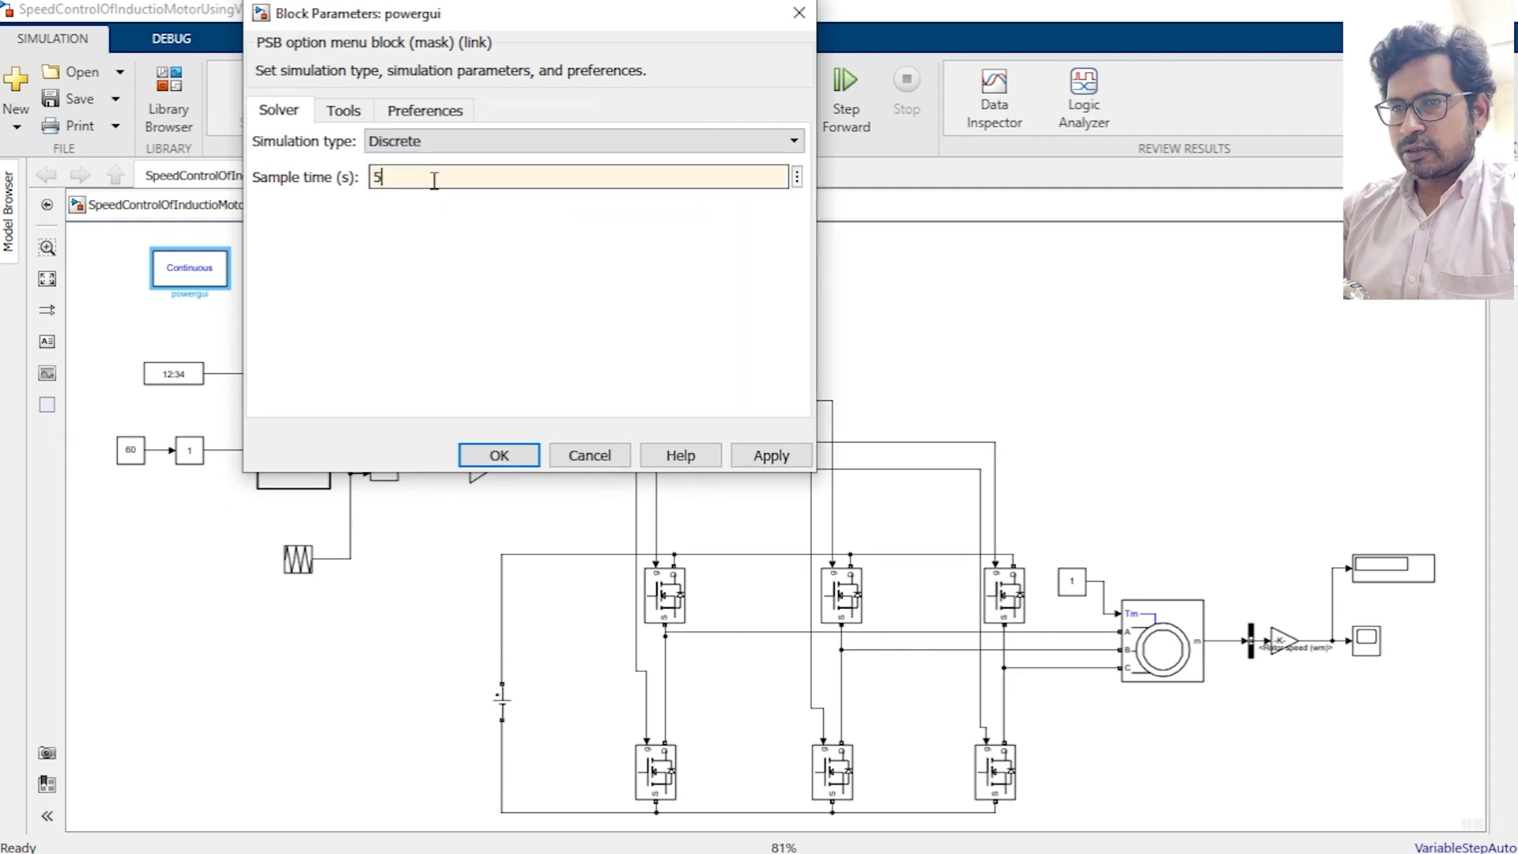
type("e-")
key("BackSpace")
key("BackSpace")
key("BackSpace")
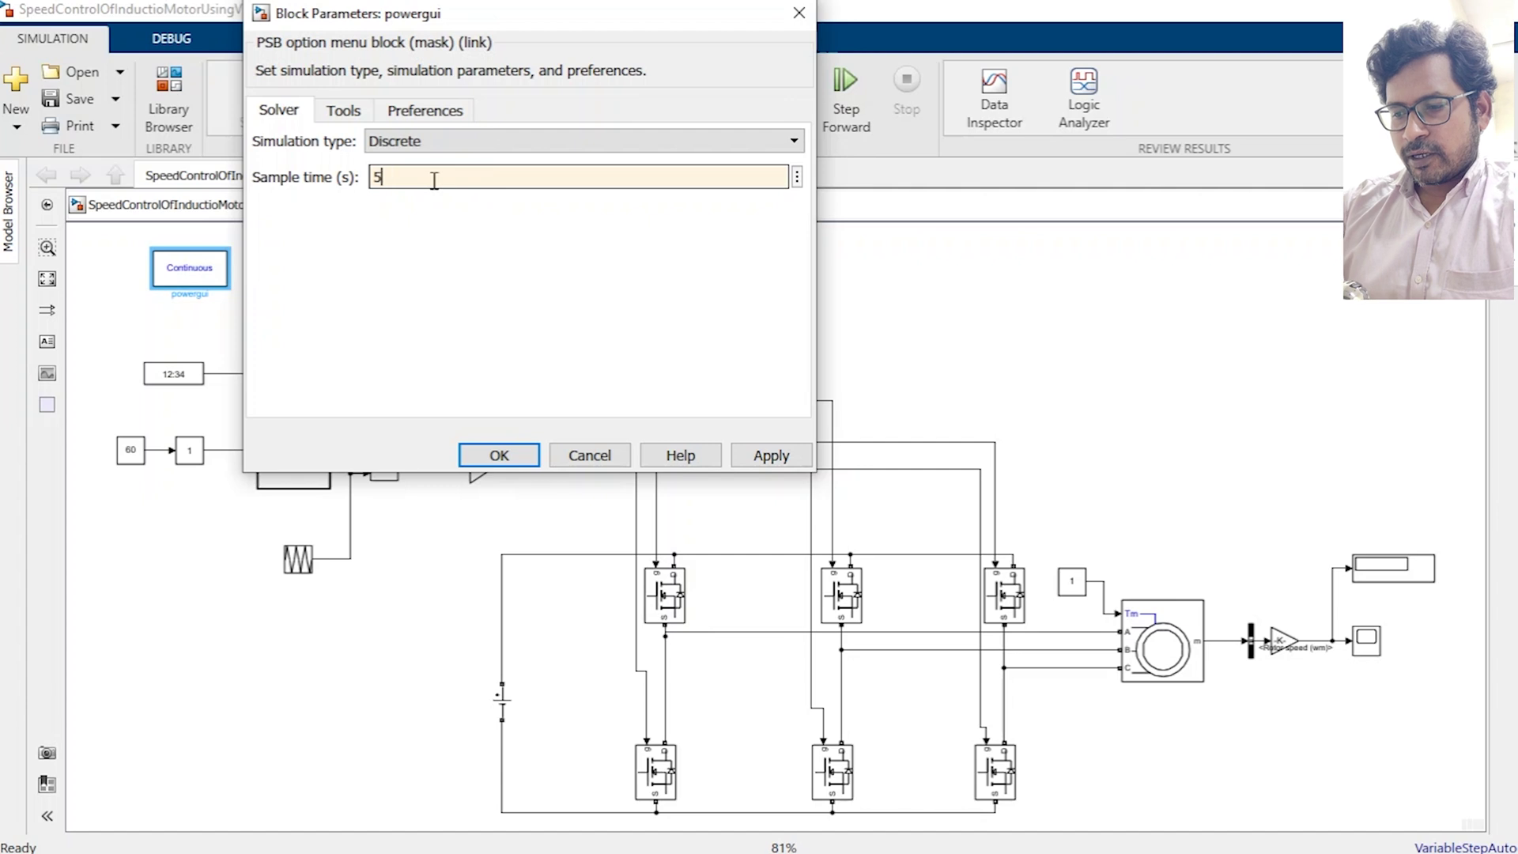
type("1e-")
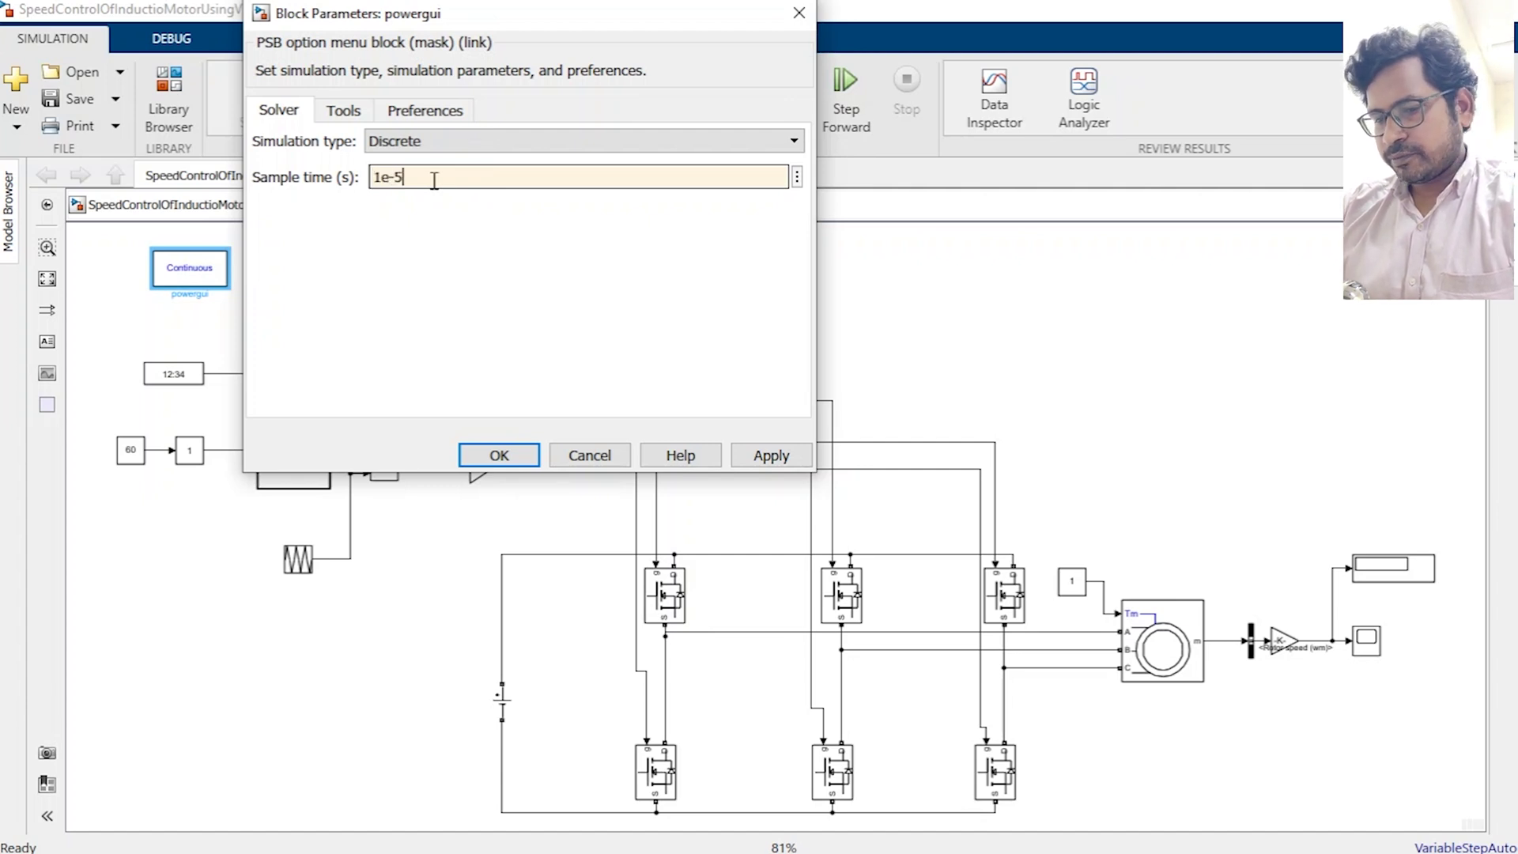
key("Return")
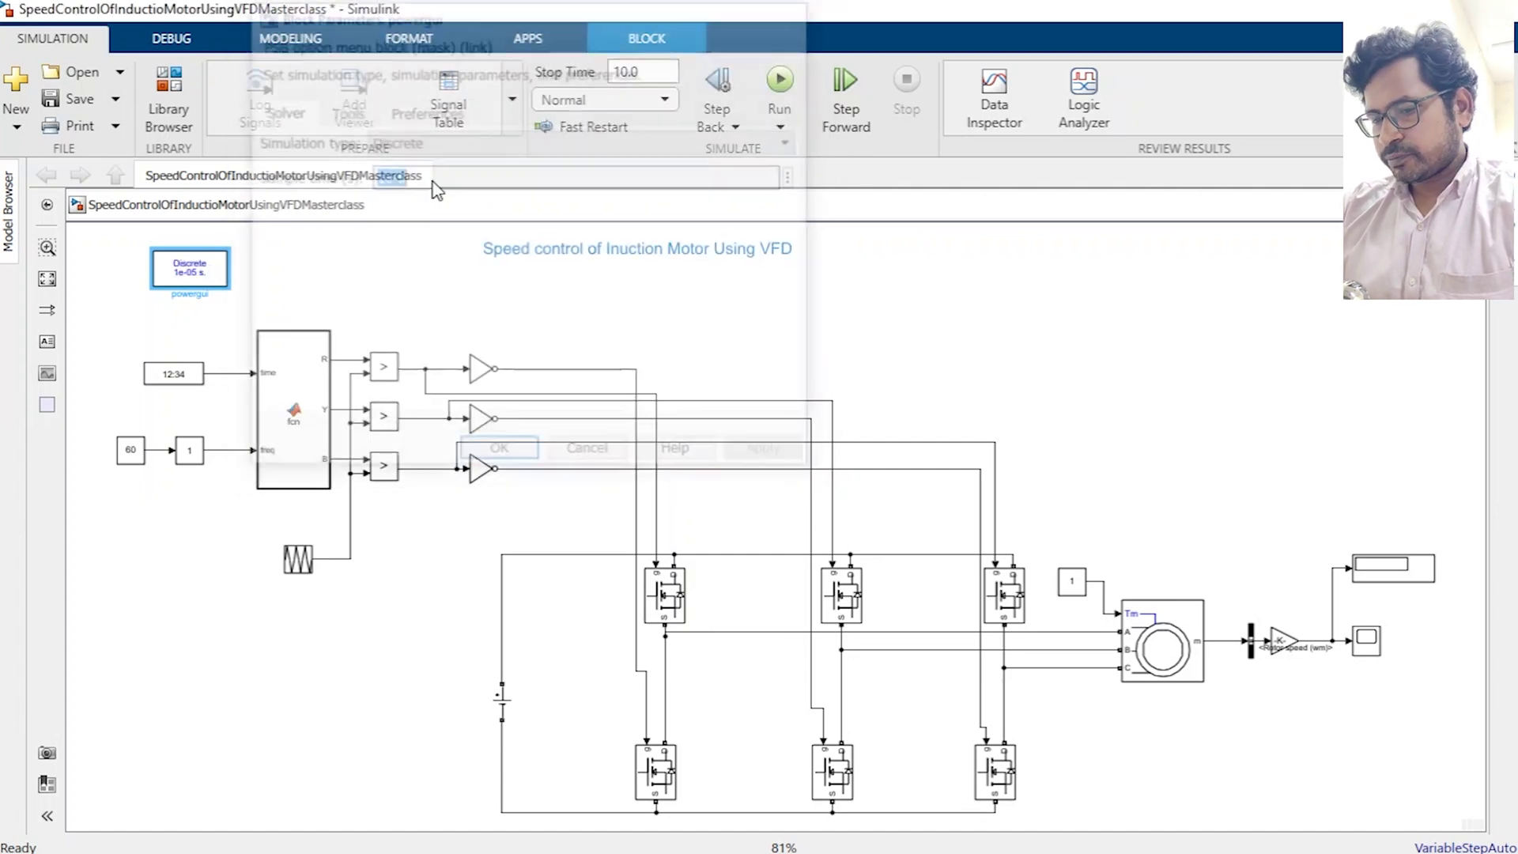
Open the Scope plot and arrange it on the right with the model on the left.
left_click(980, 431)
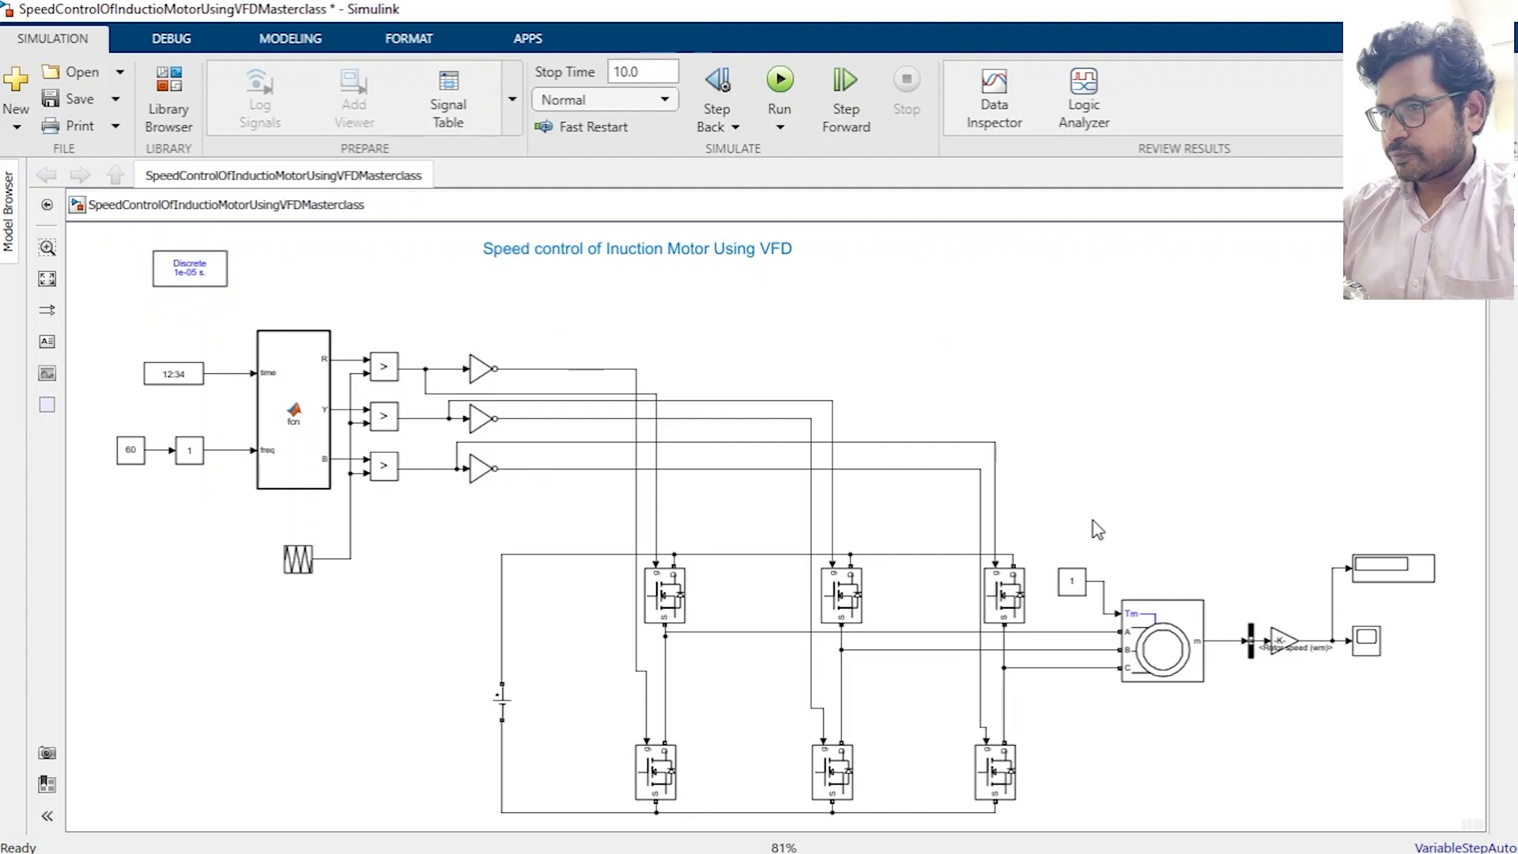
left_click(1368, 640)
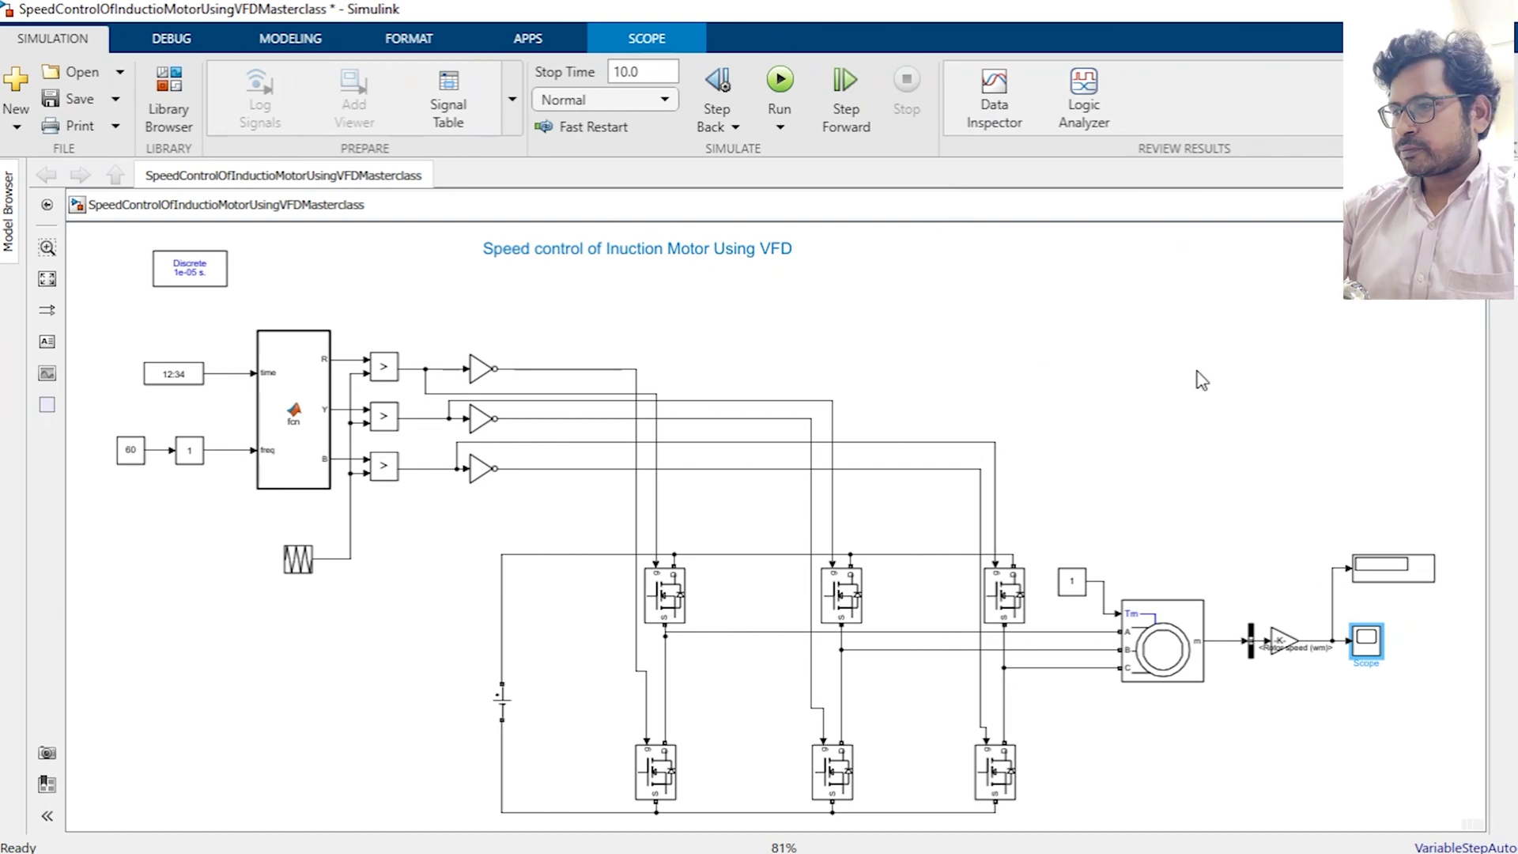
double_click(1364, 638)
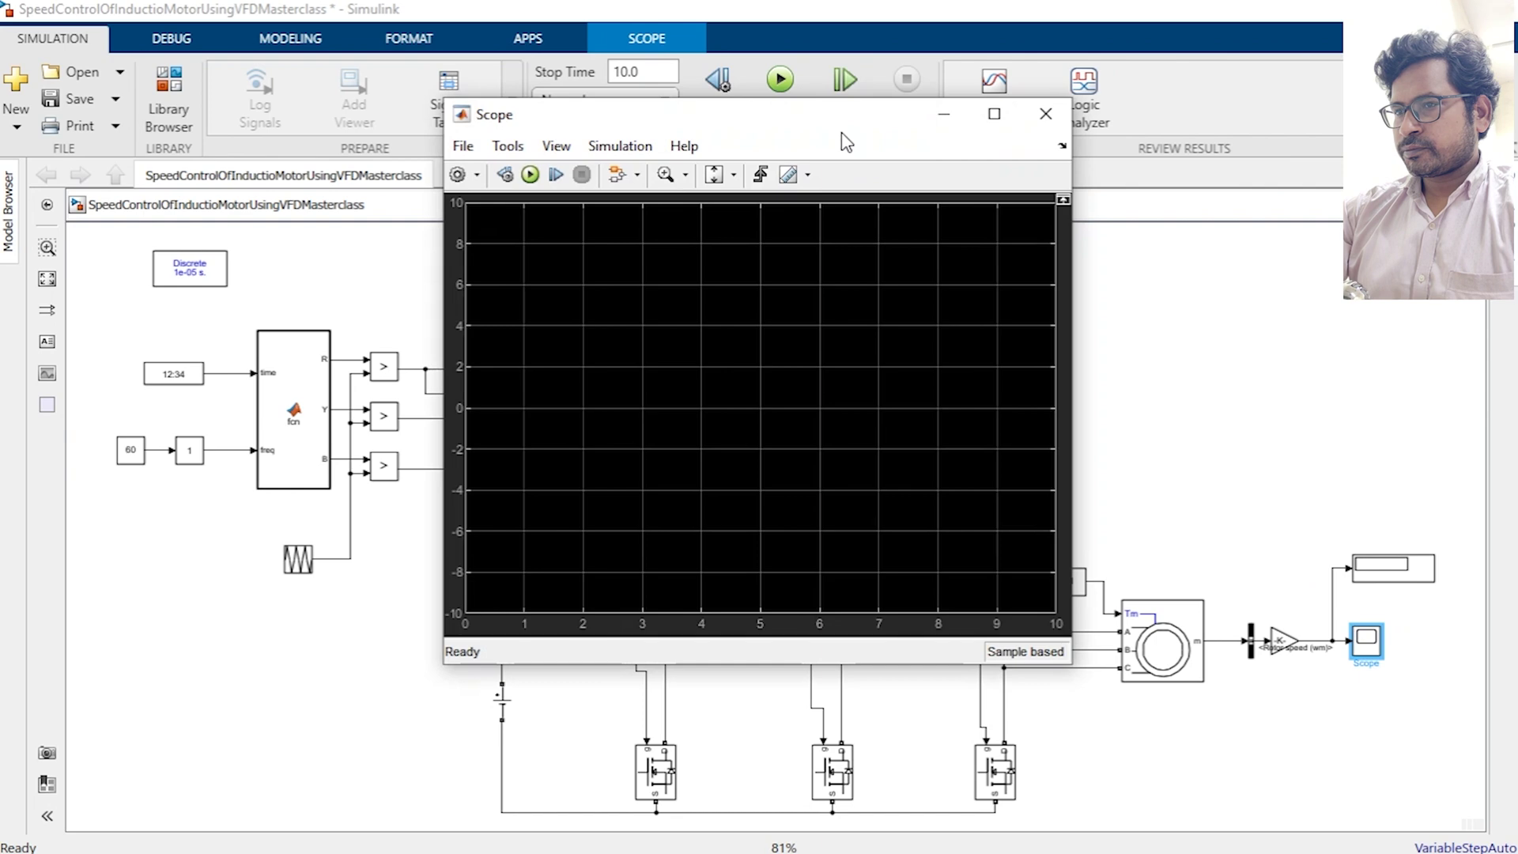
left_click_drag(866, 130, 1514, 300)
left_click(368, 129)
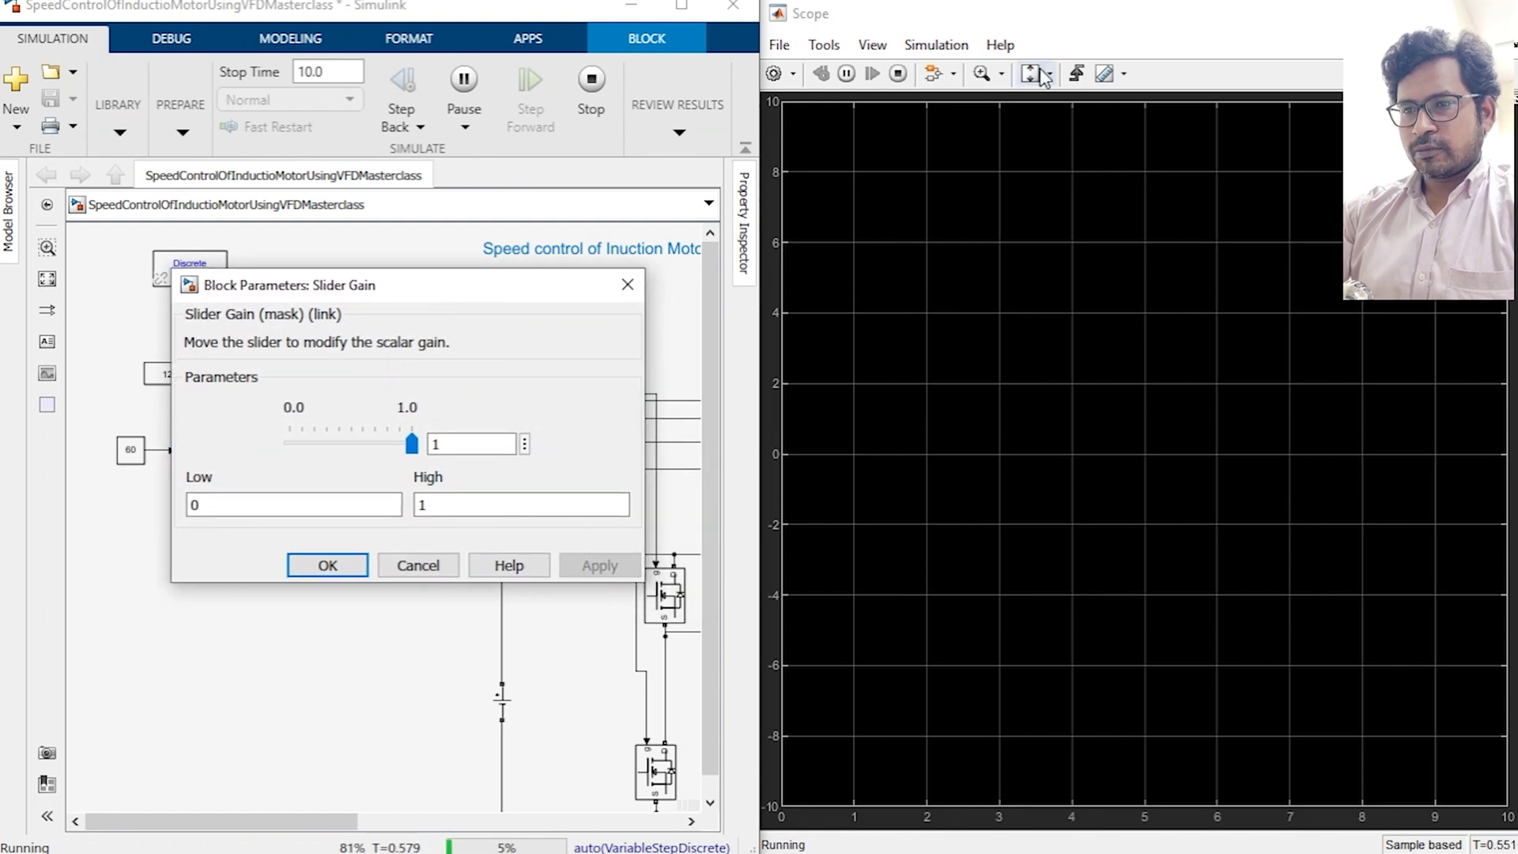
Run the simulation, autoscale the speed trace falling from 1800, then stop it.
left_click(1048, 113)
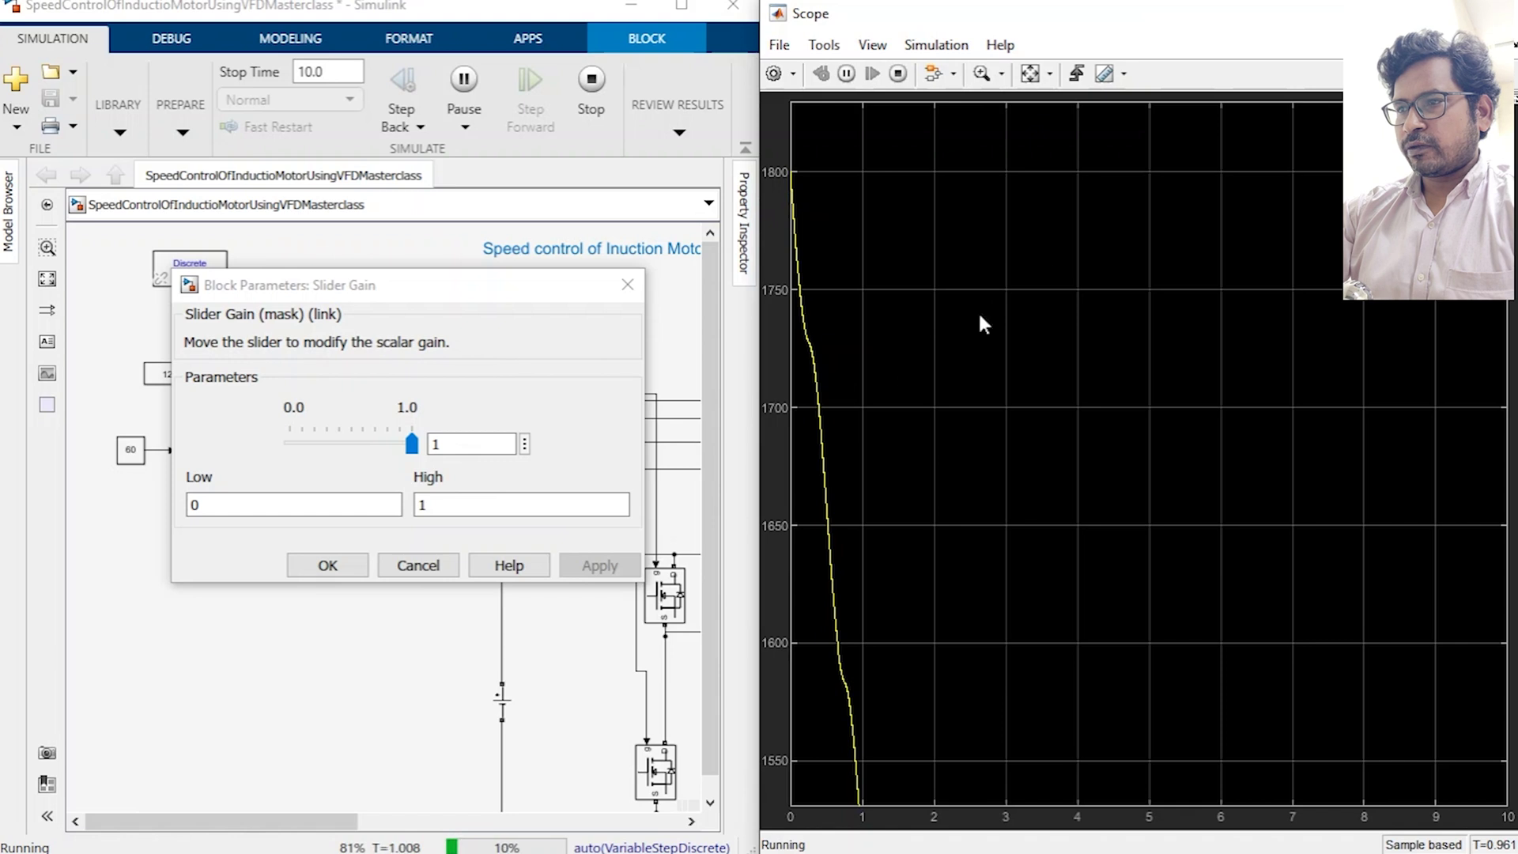
left_click(1032, 78)
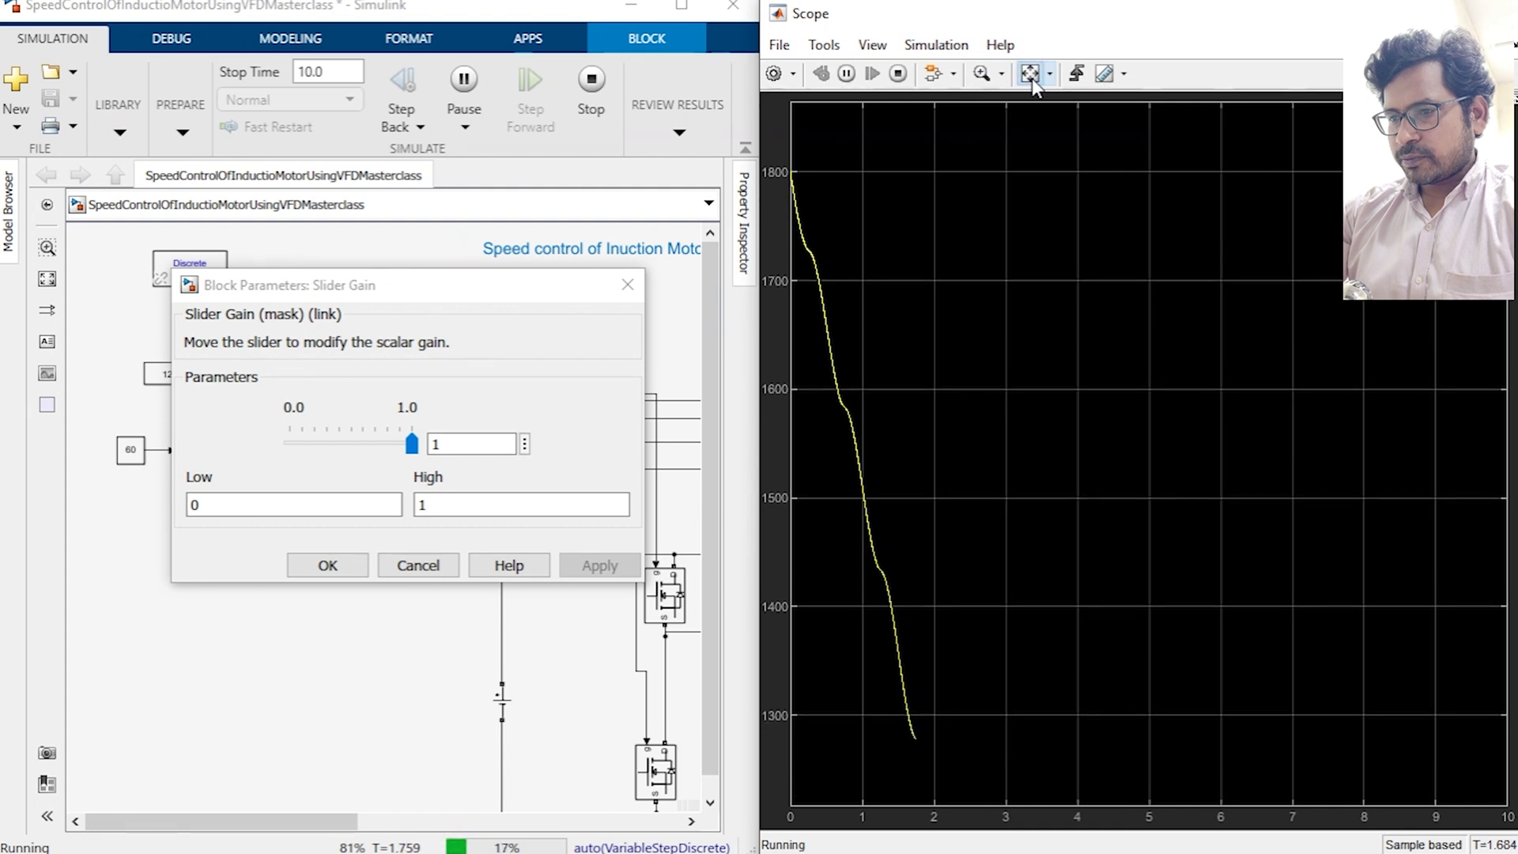
left_click(899, 76)
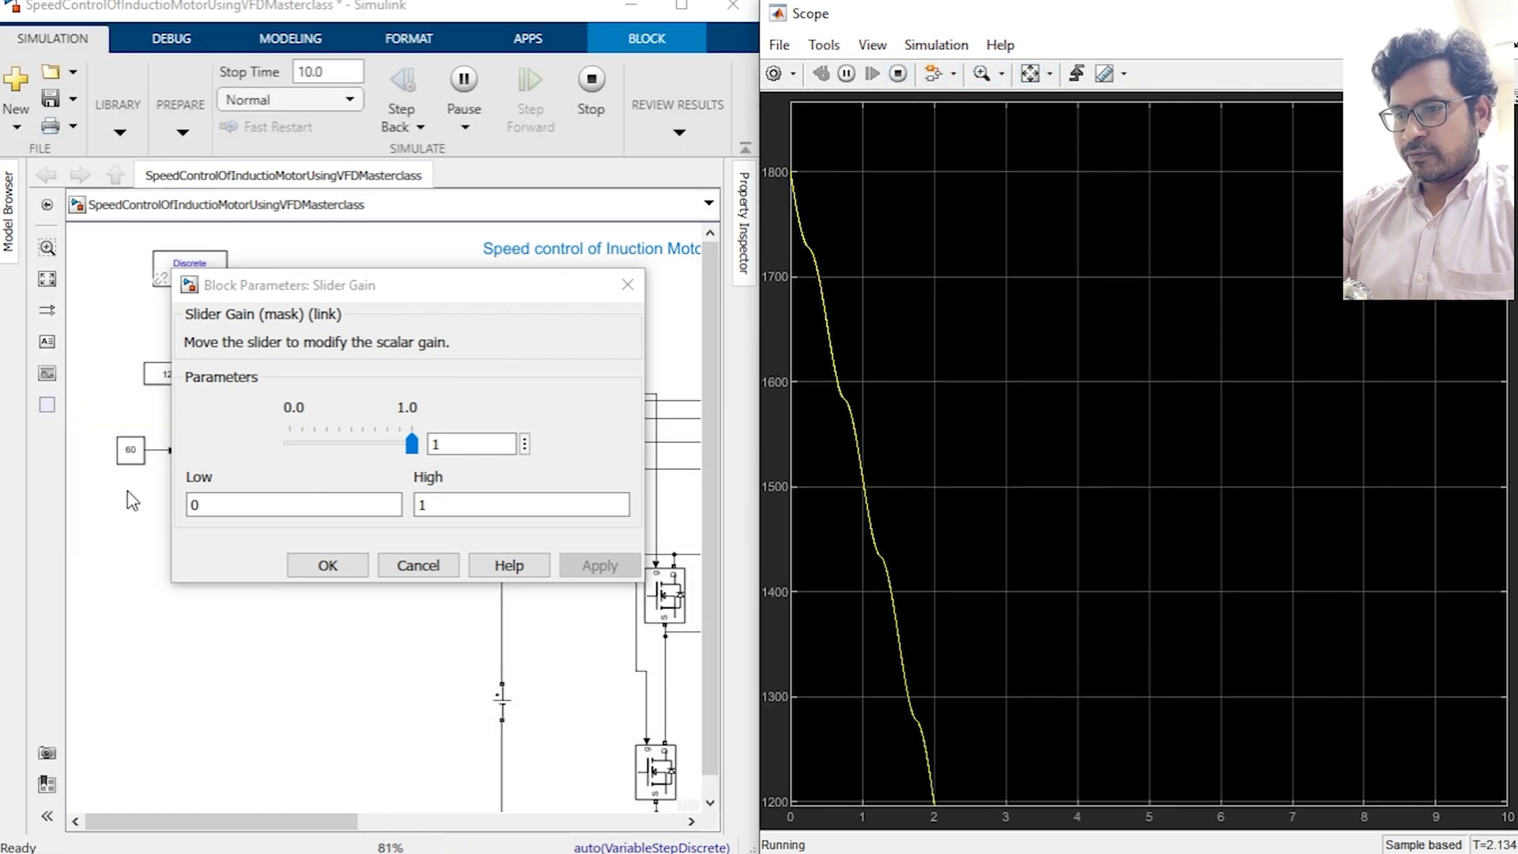
Edit the MATLAB Function code so line 4 assigns B and line 5 assigns Y.
key("Escape")
double_click(288, 424)
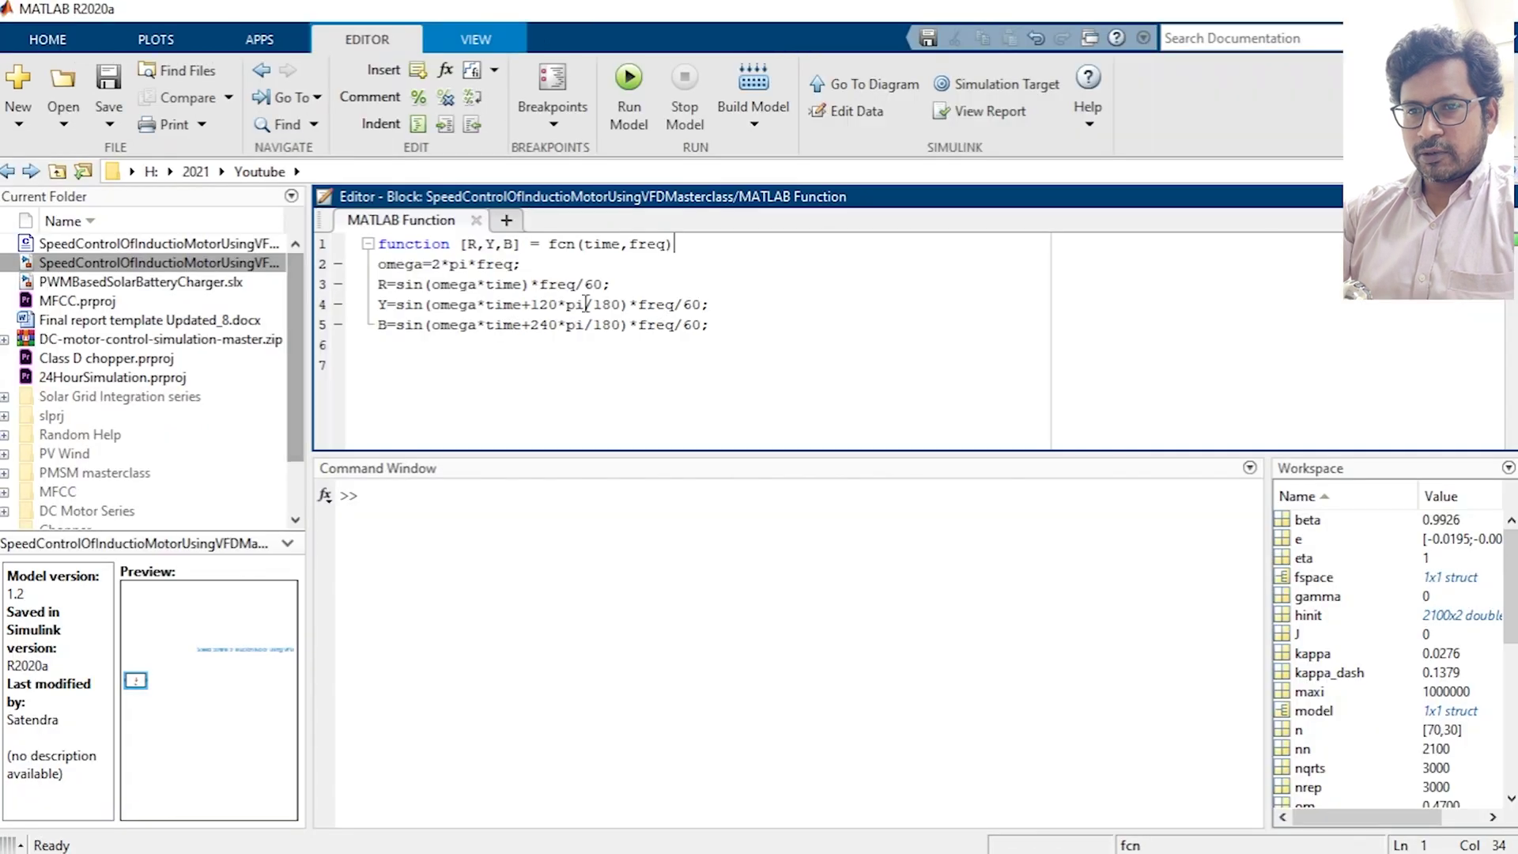
left_click(397, 311)
key("BackSpace")
key("BackSpace")
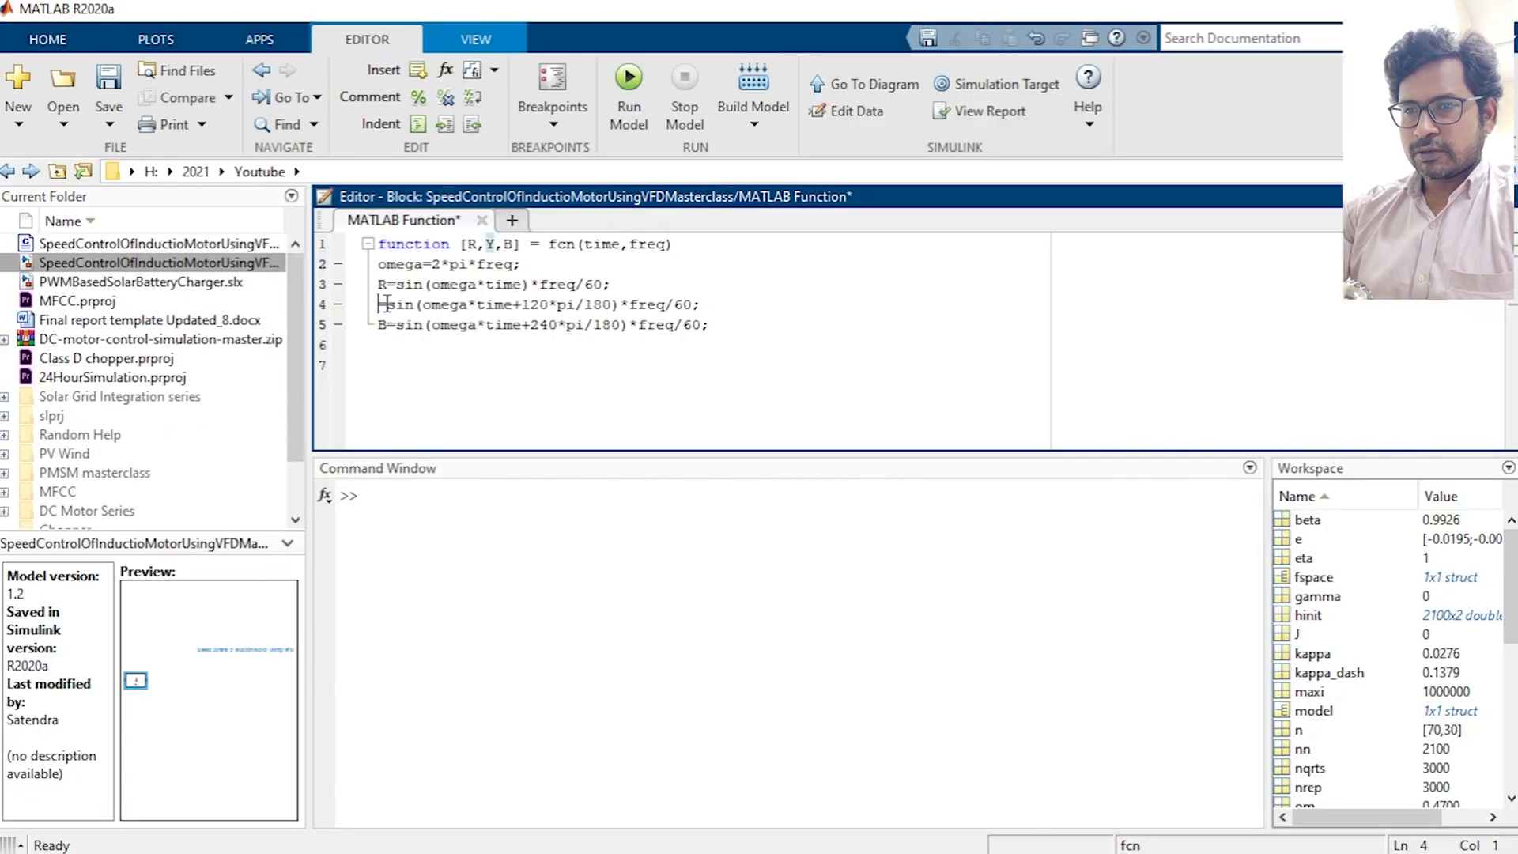
type("B=")
left_click(388, 324)
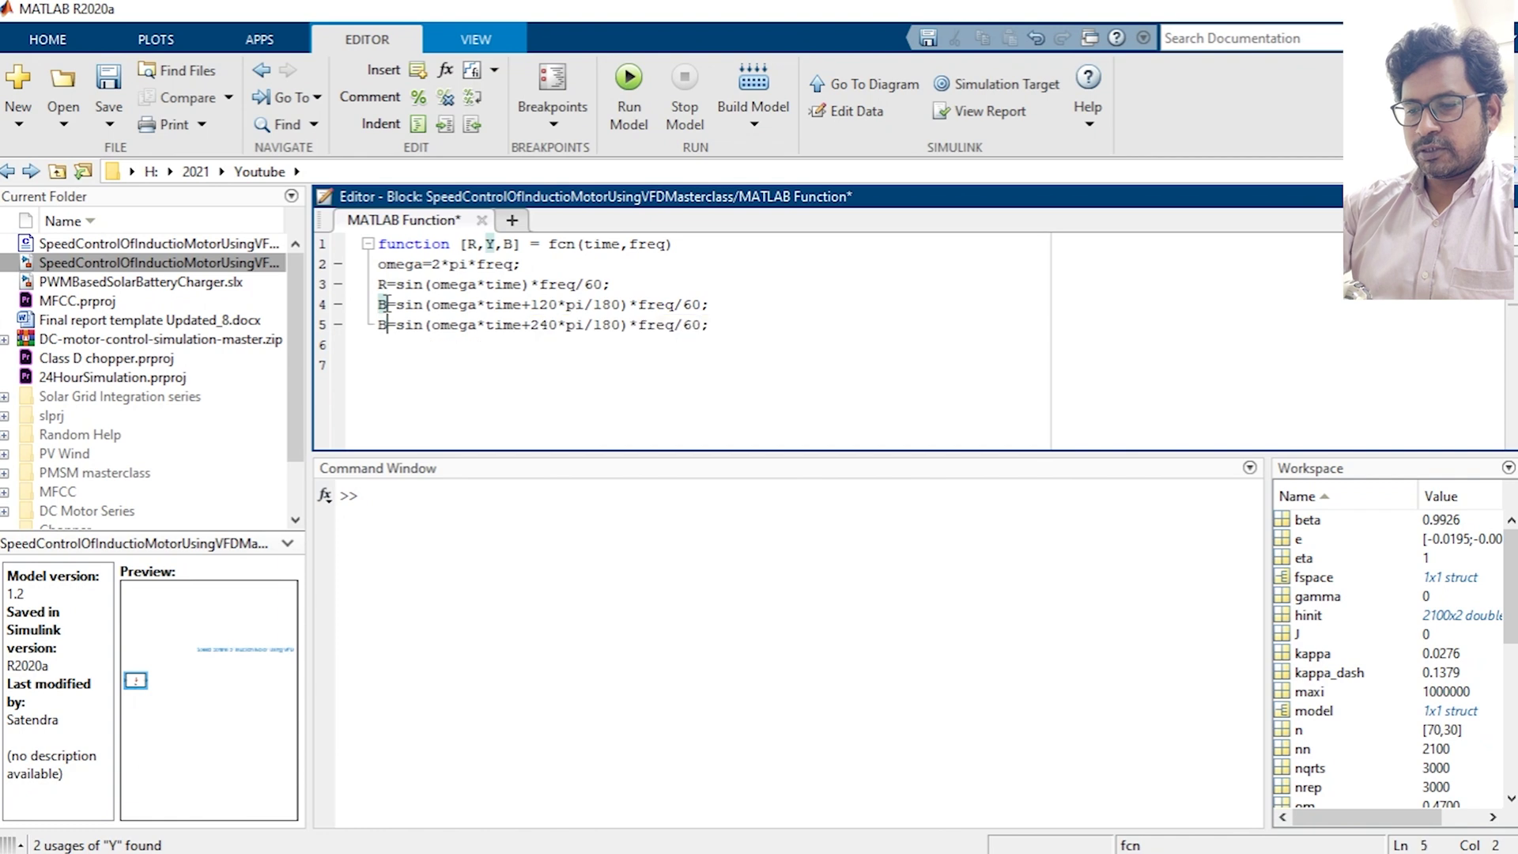
key("BackSpace")
type("Y")
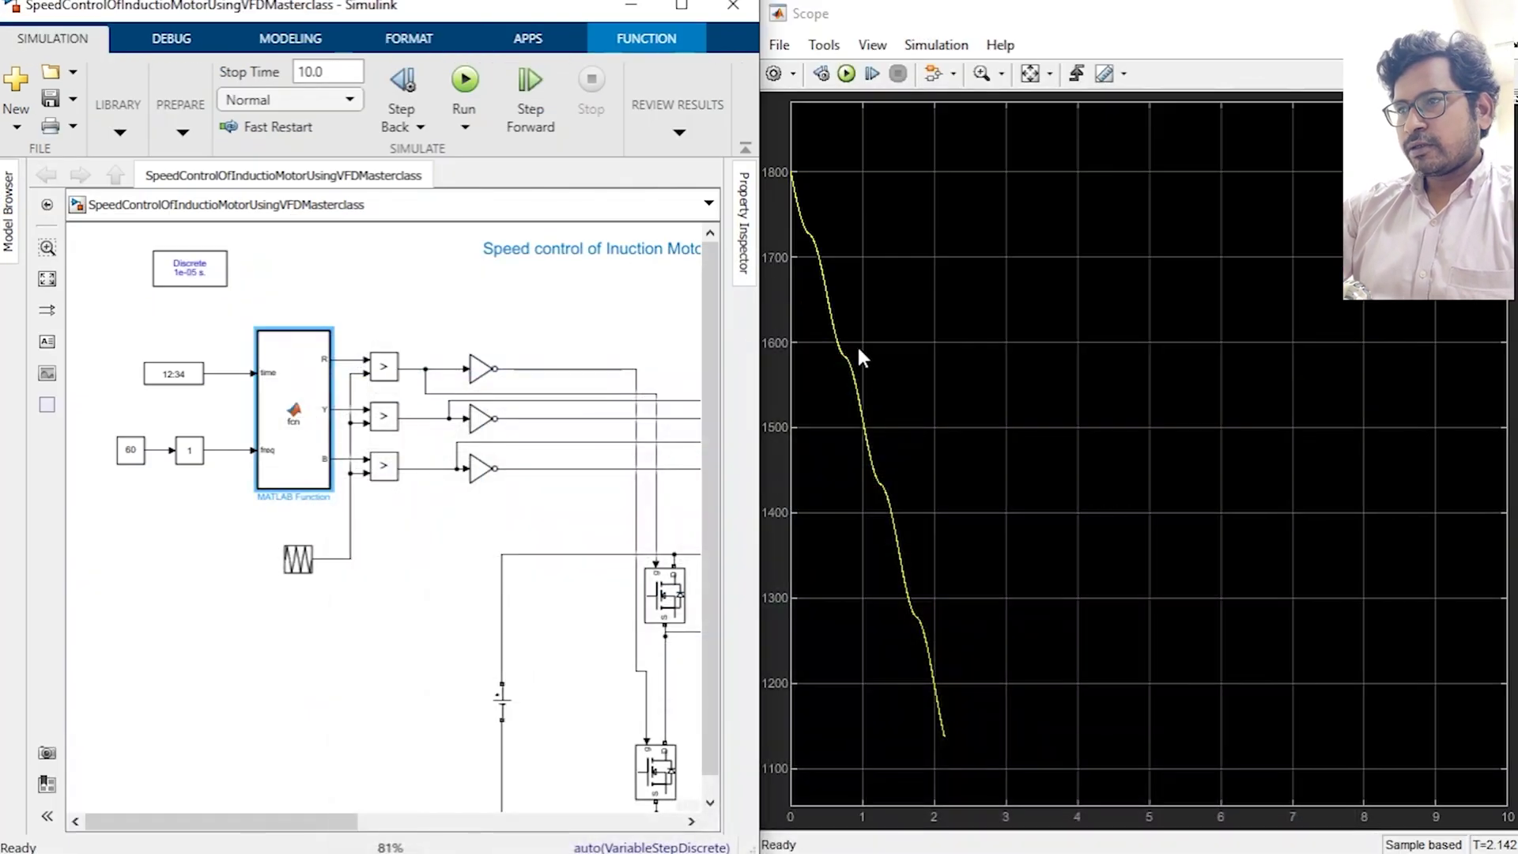
Rerun the model and autoscale the scope to show rotor speed holding near 1800 RPM.
left_click(465, 89)
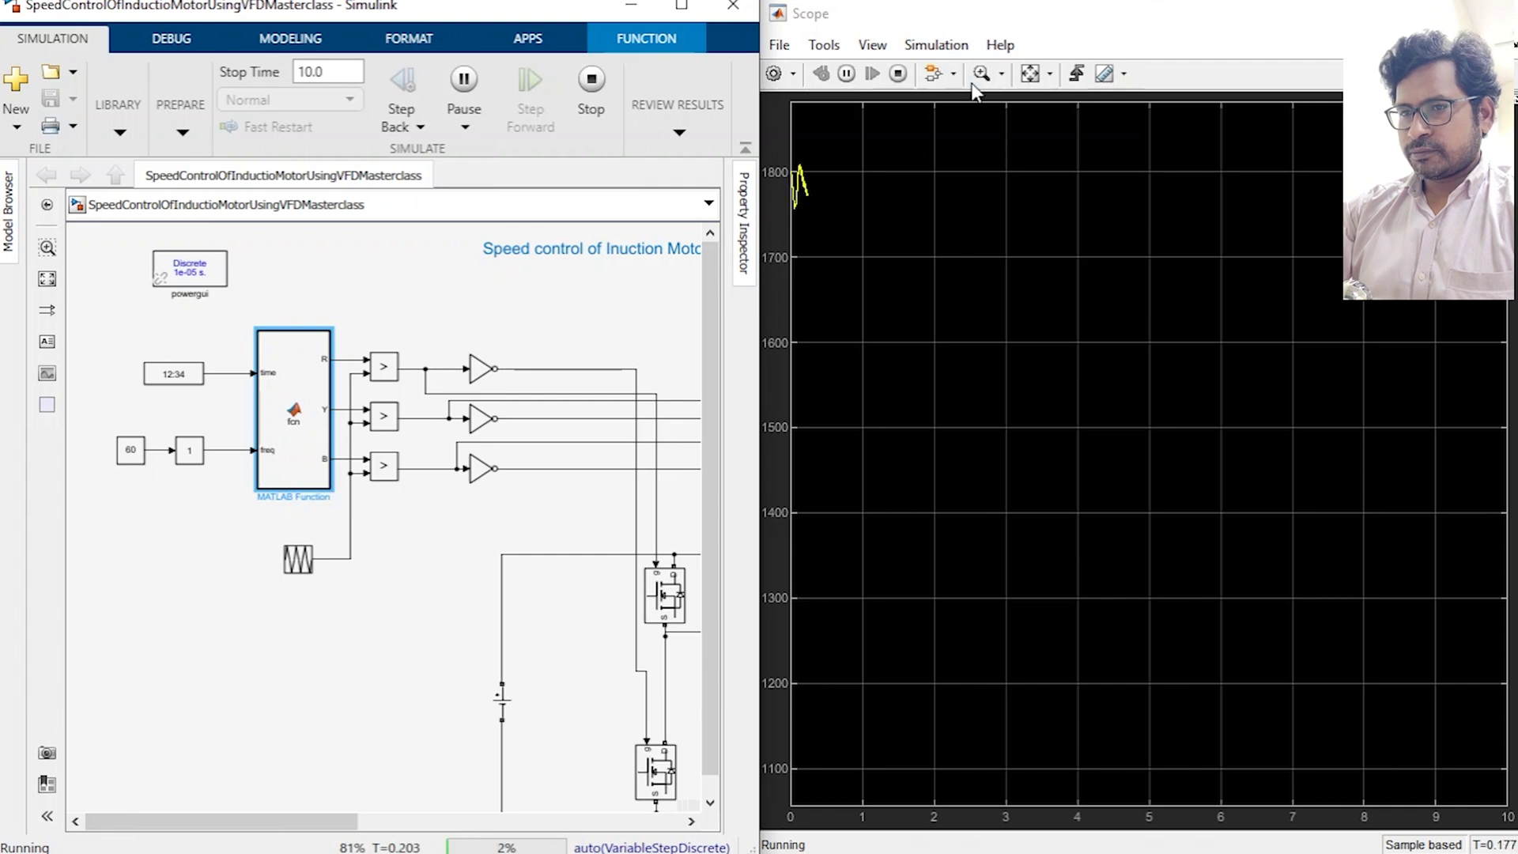
left_click(1028, 79)
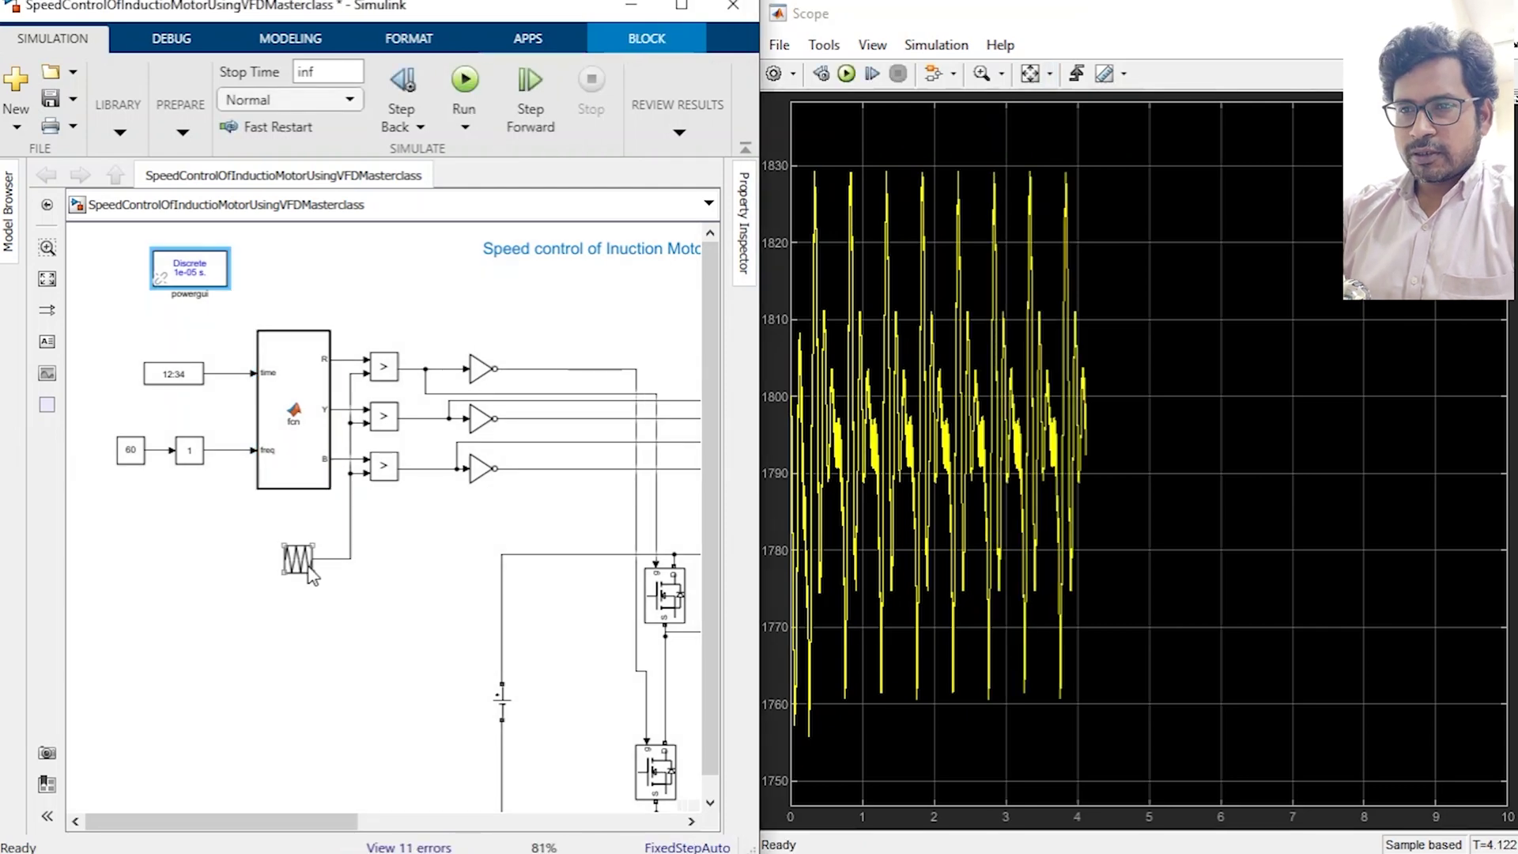
Append *1/5000 to the Repeating Sequence time values and restart the simulation.
double_click(306, 565)
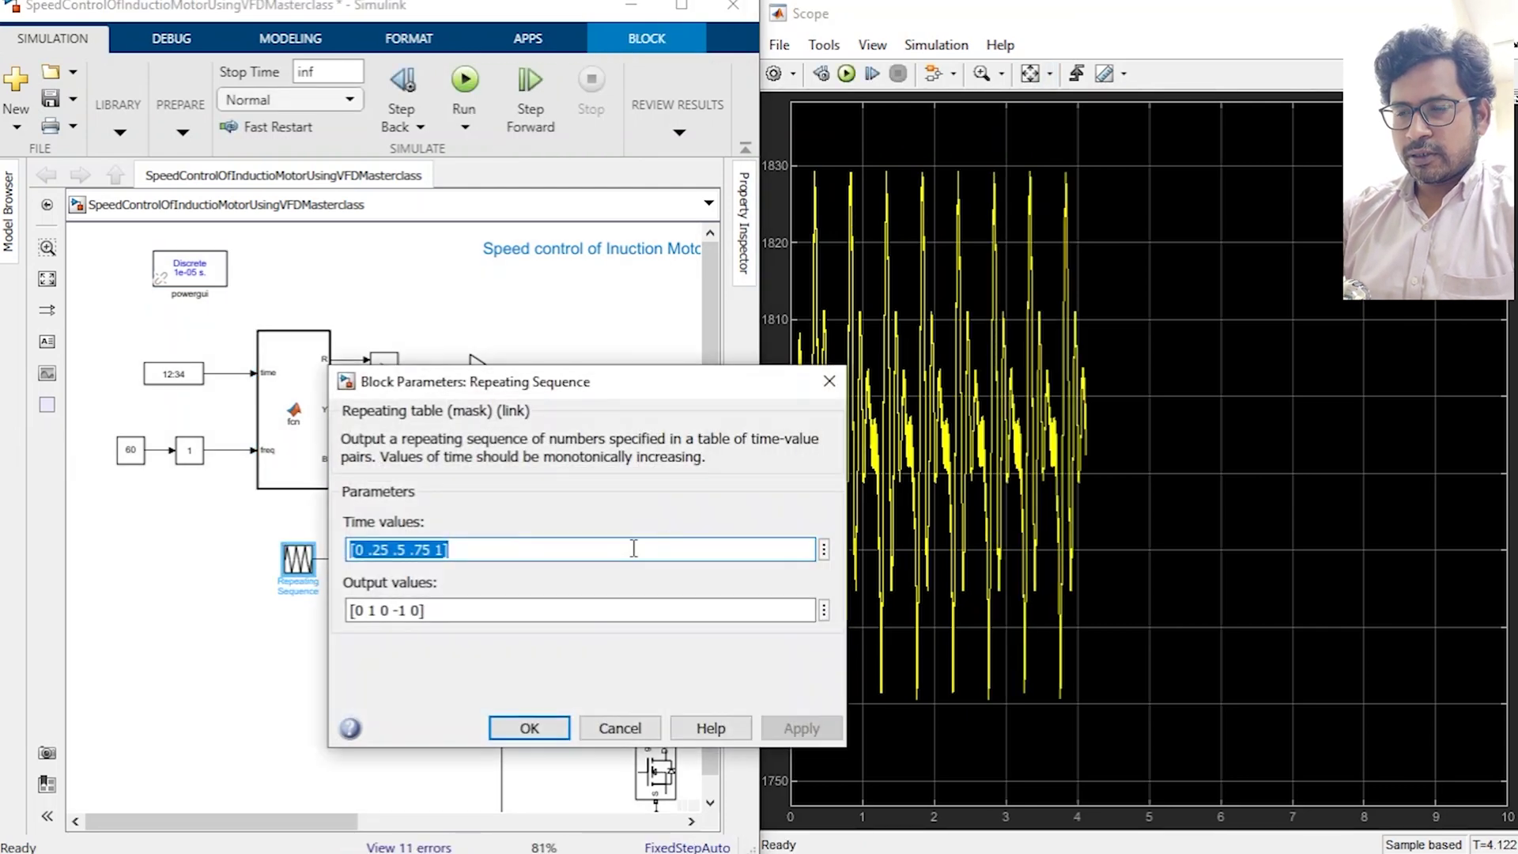
left_click(628, 552)
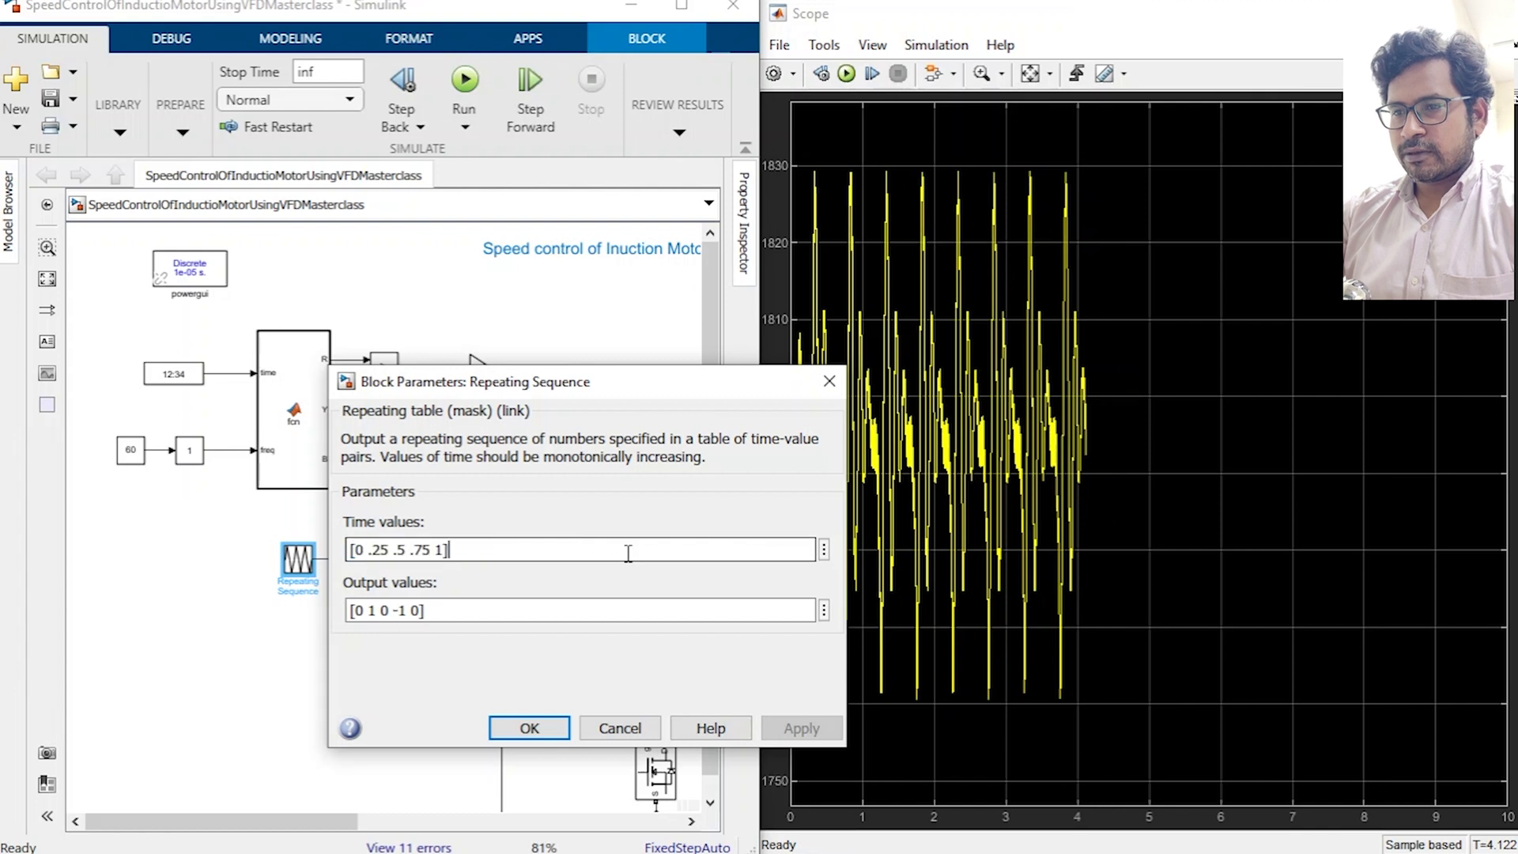
type("*")
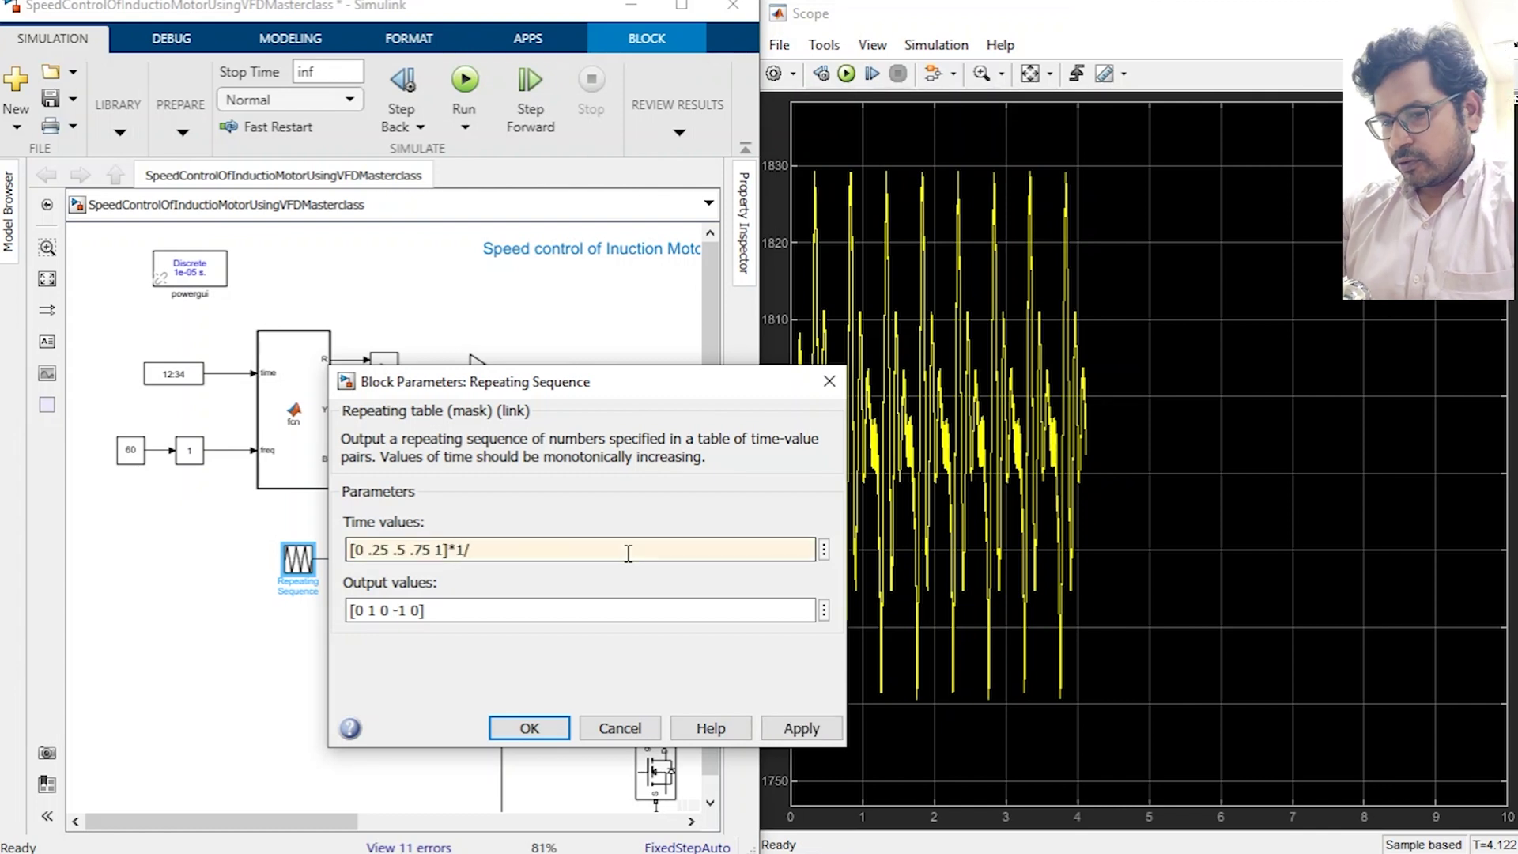
type("1/5000")
key("Return")
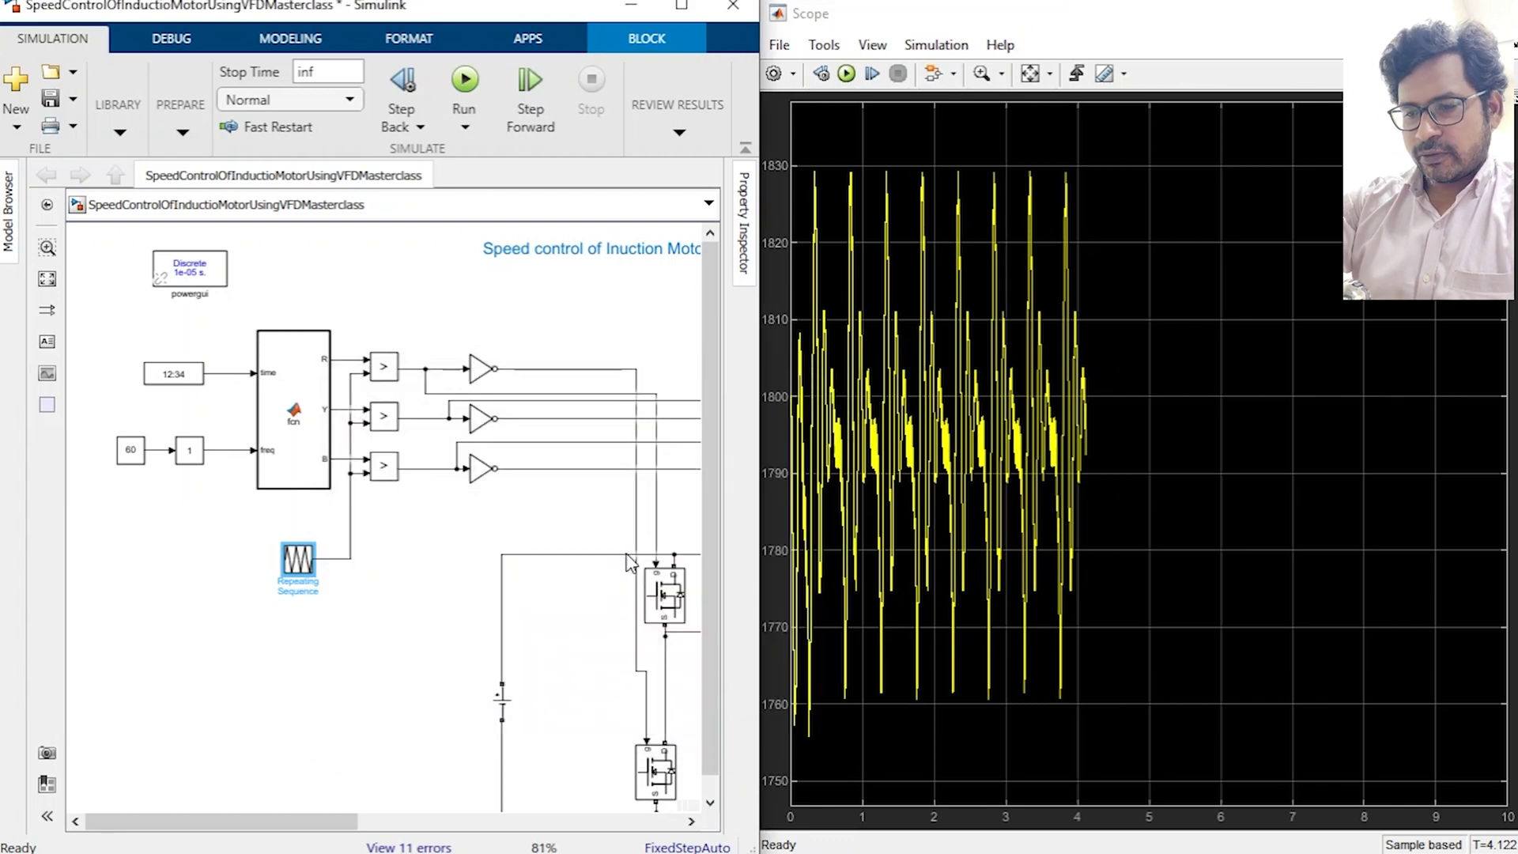
left_click(464, 80)
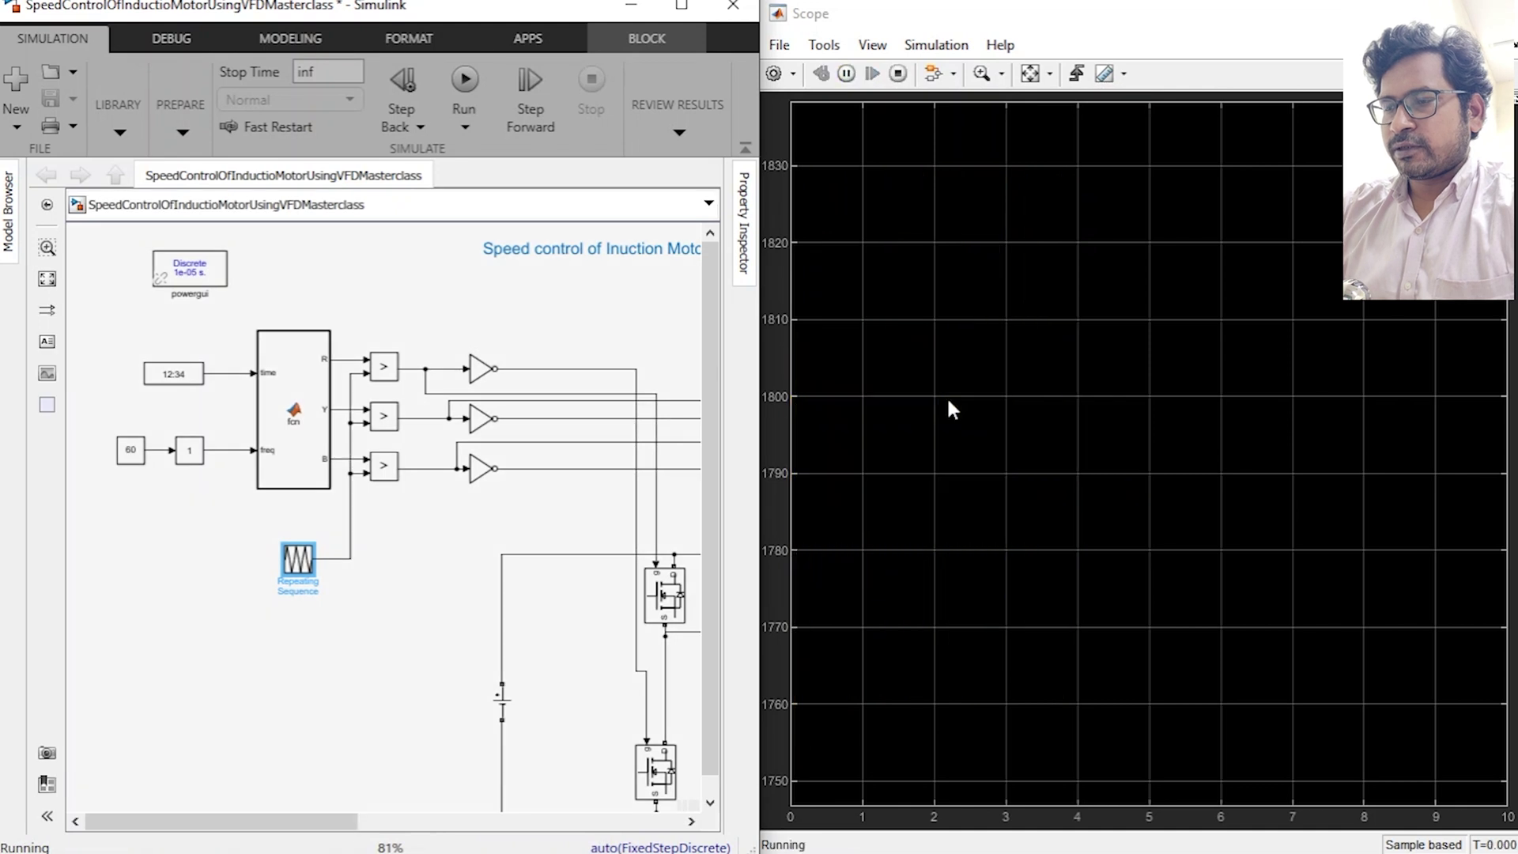
Drag the Slider Gain to 0.490 mid-run and autoscale the scope showing speed falling to about 870 RPM.
left_click(1032, 77)
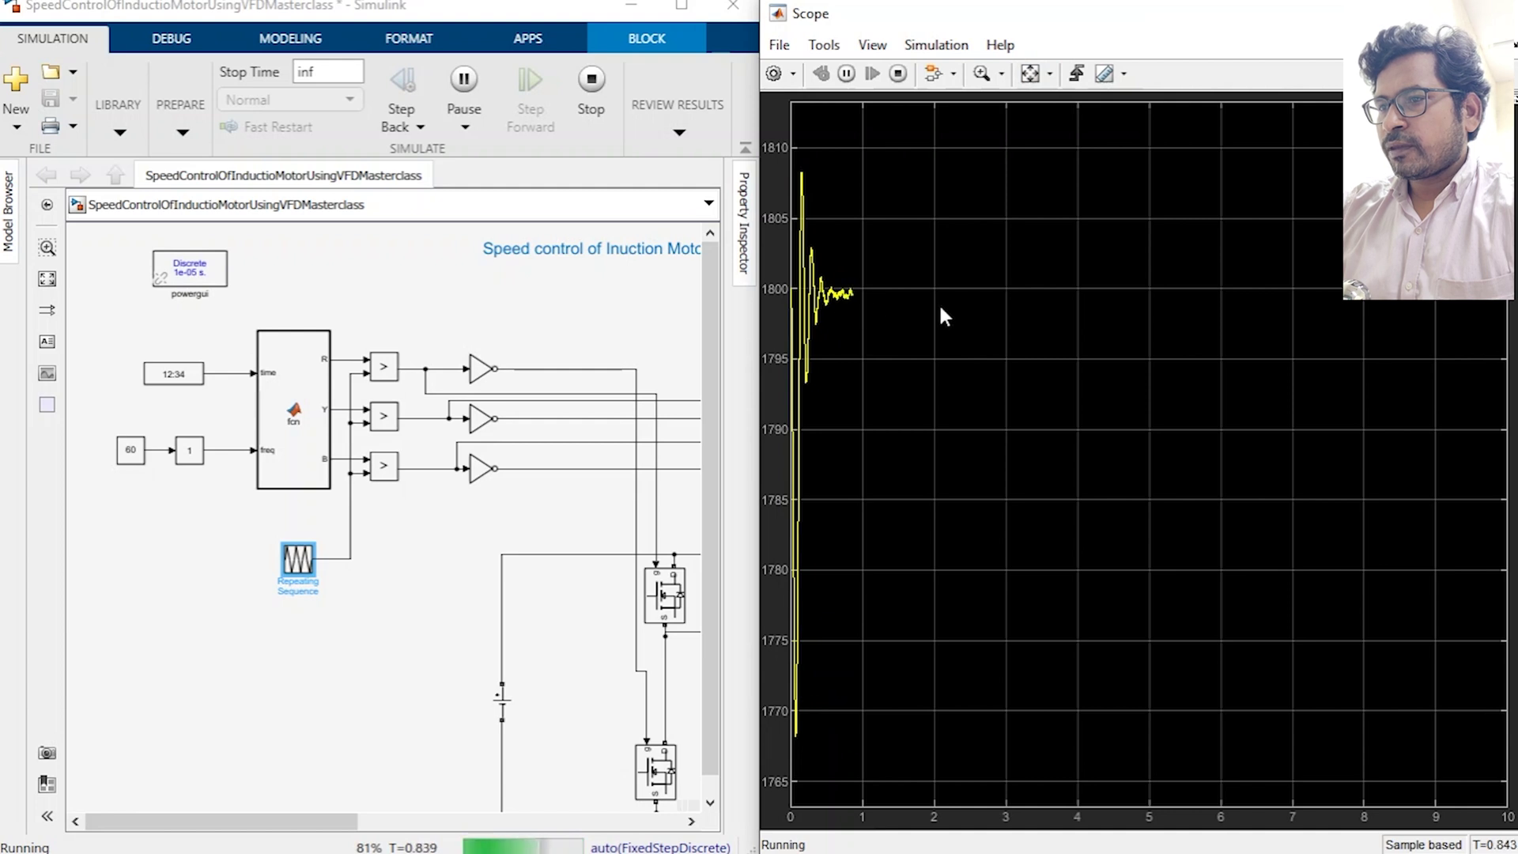
double_click(189, 455)
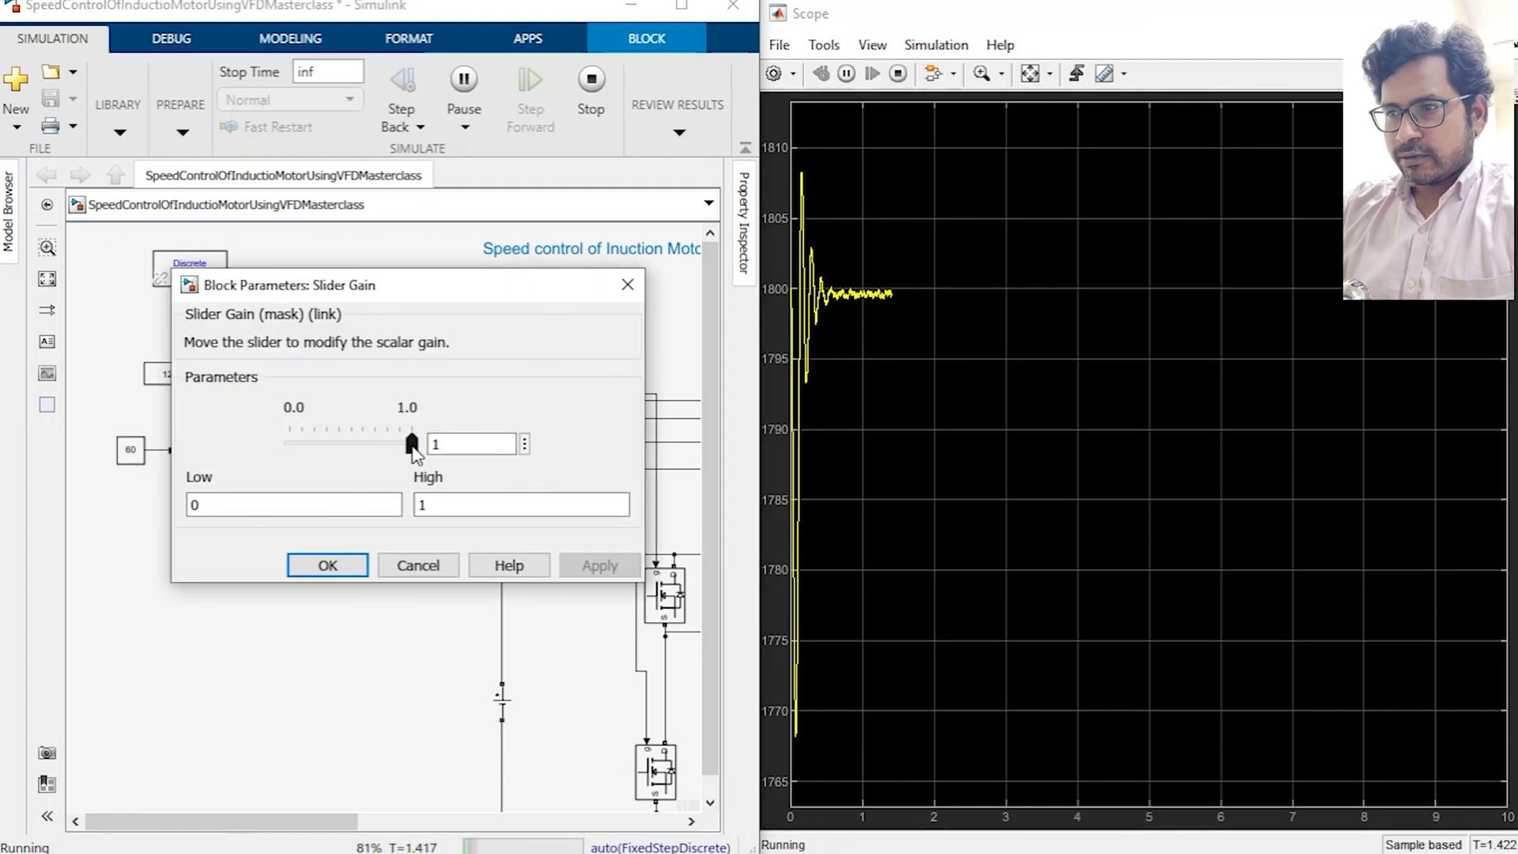
mouse_move(411, 443)
left_mouse_down()
mouse_move(355, 453)
mouse_move(353, 440)
left_mouse_up()
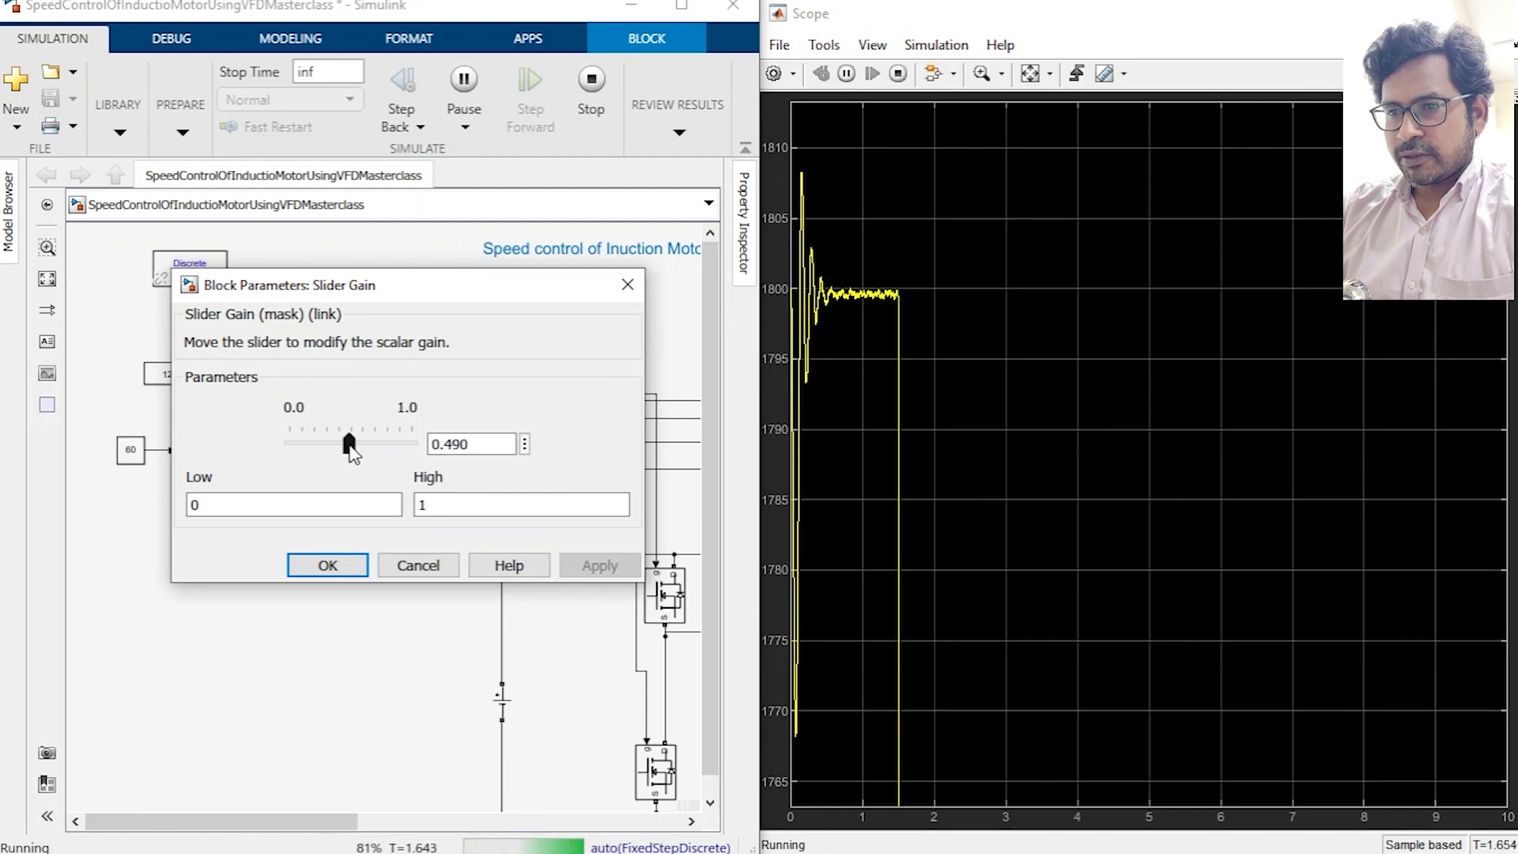
left_click(1028, 81)
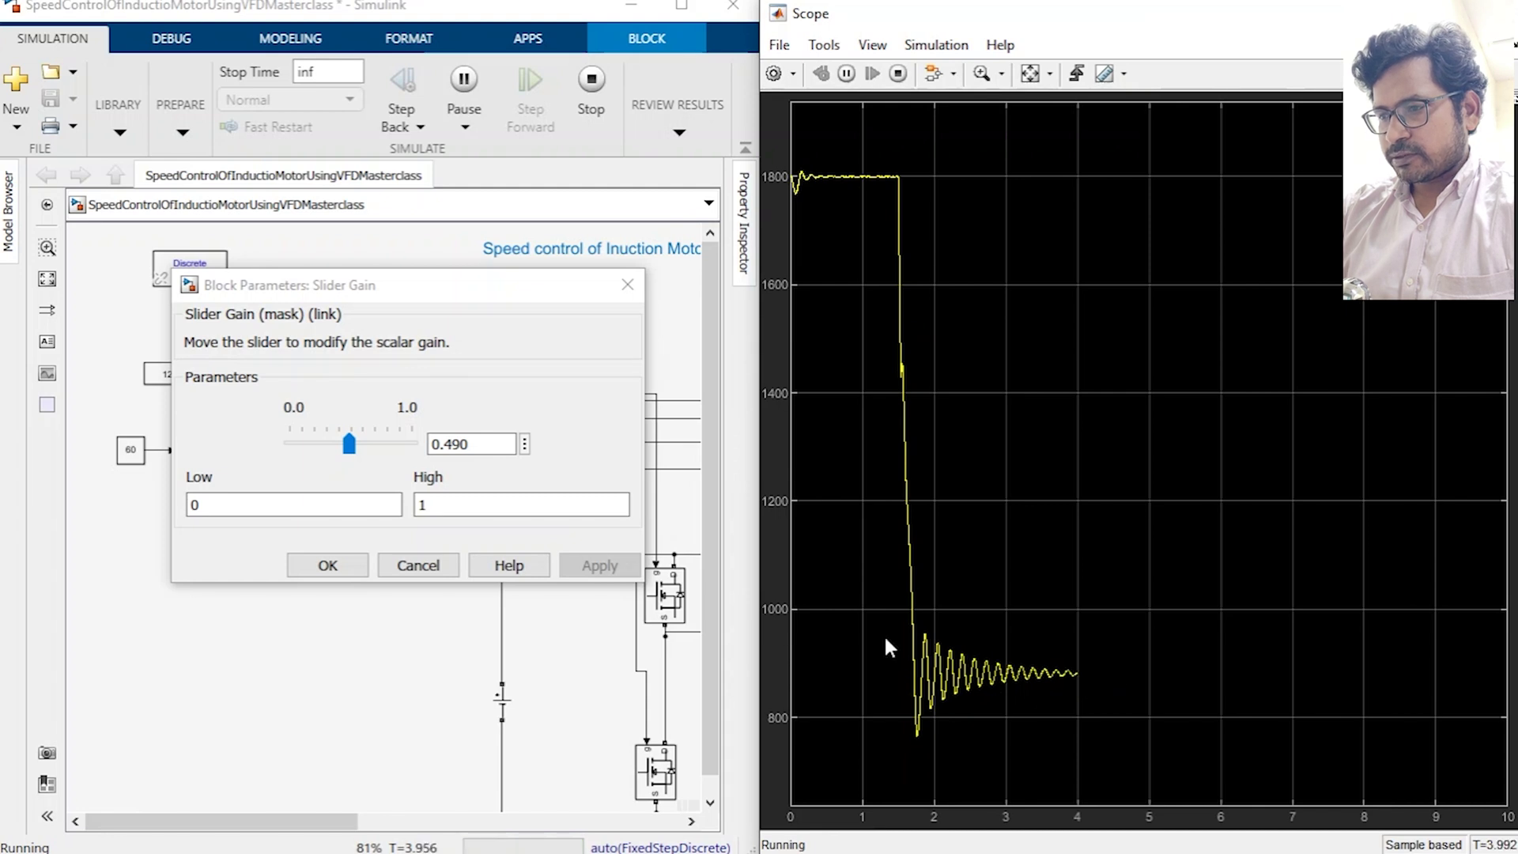
Raise the Slider Gain to 0.7, then 0.9, lifting rotor speed to about 1260 then 1620 RPM.
double_click(482, 444)
type(".")
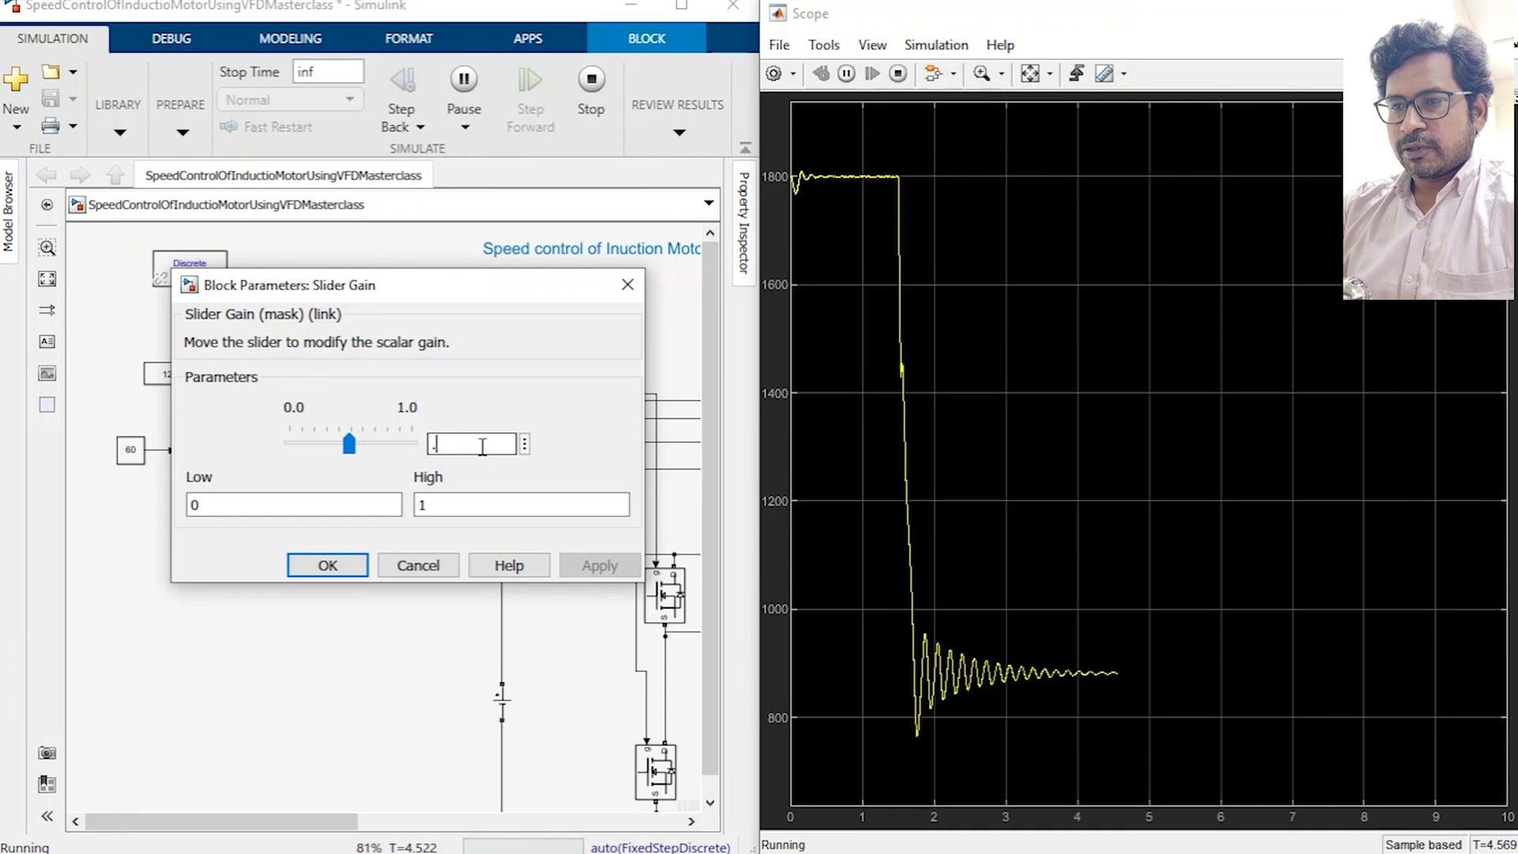
type("7")
key("Return")
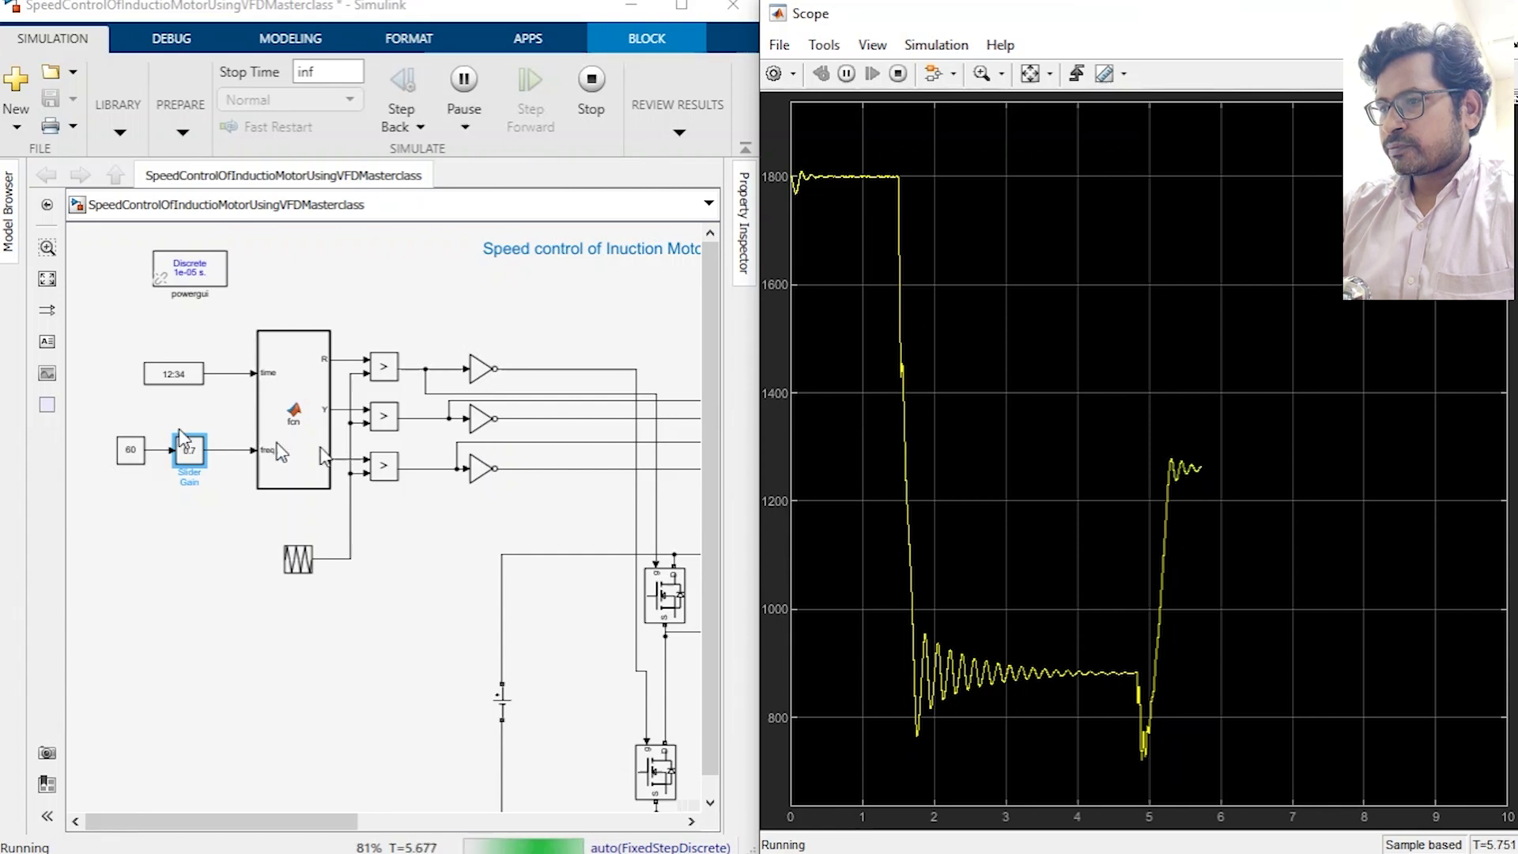
double_click(202, 460)
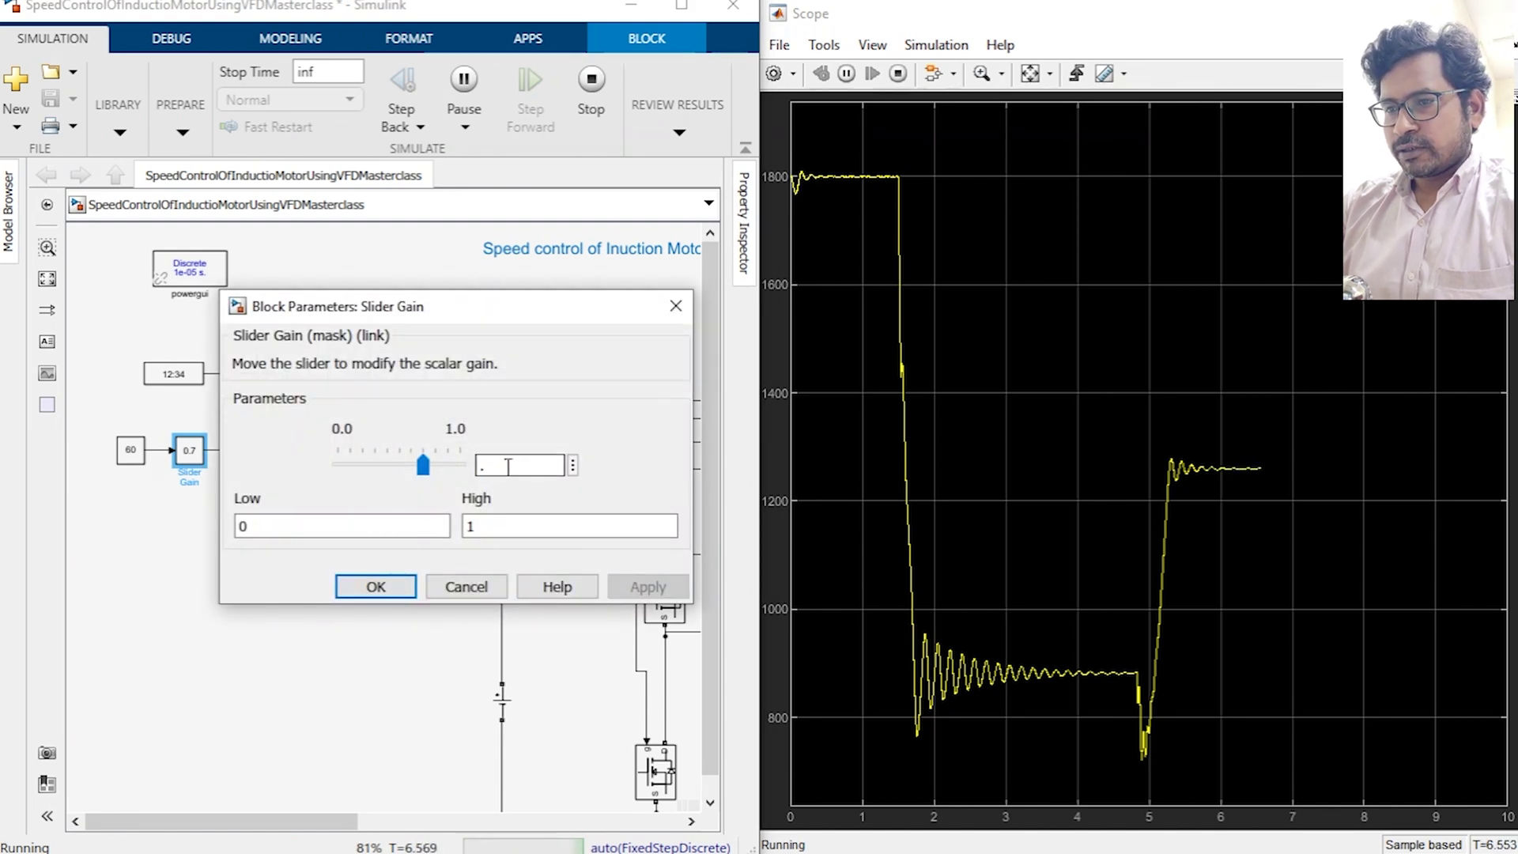
key("Return")
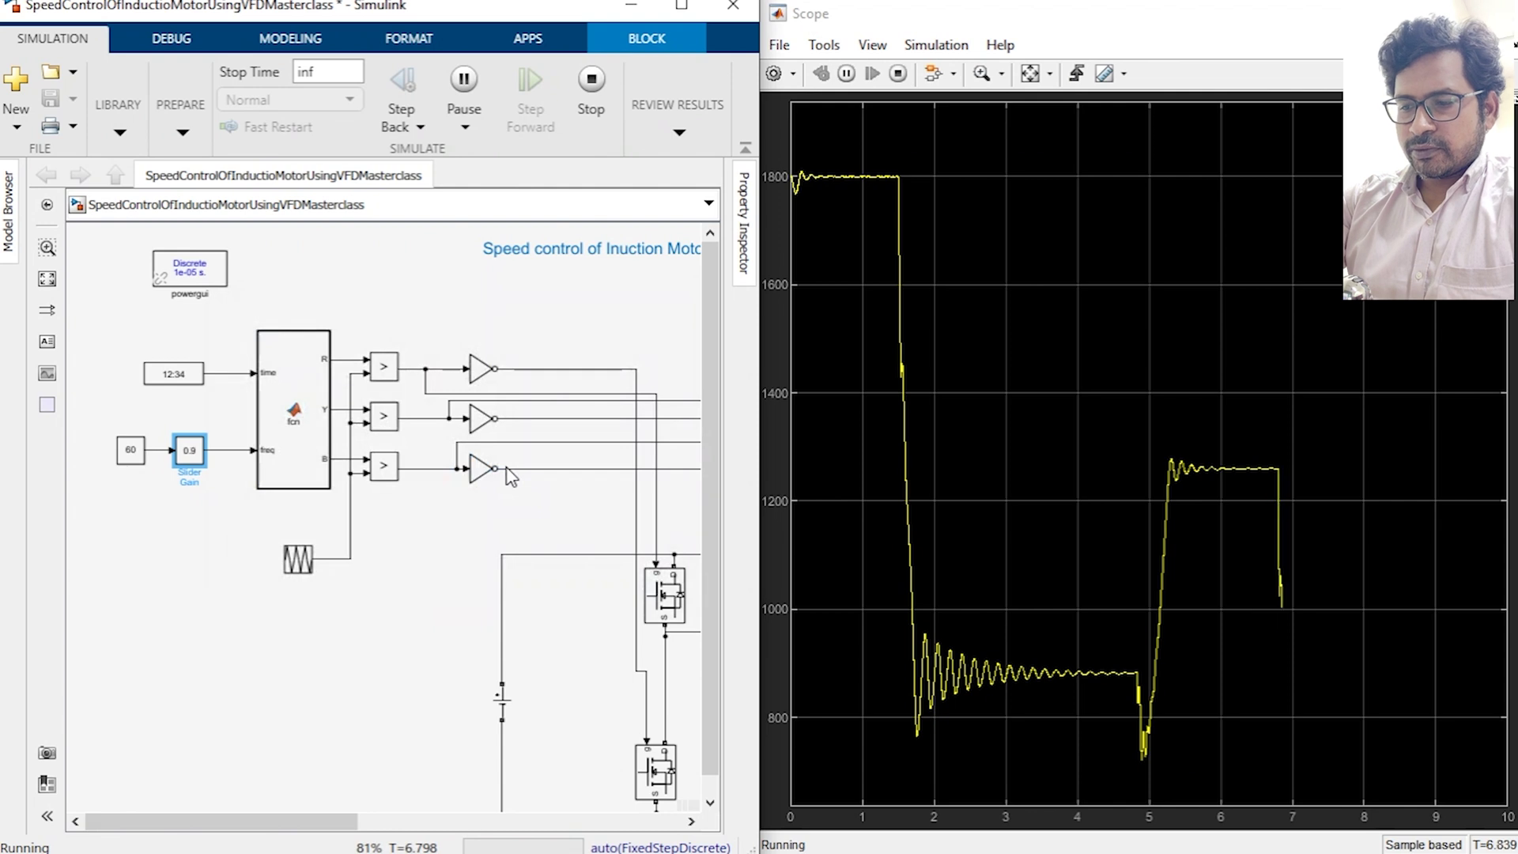